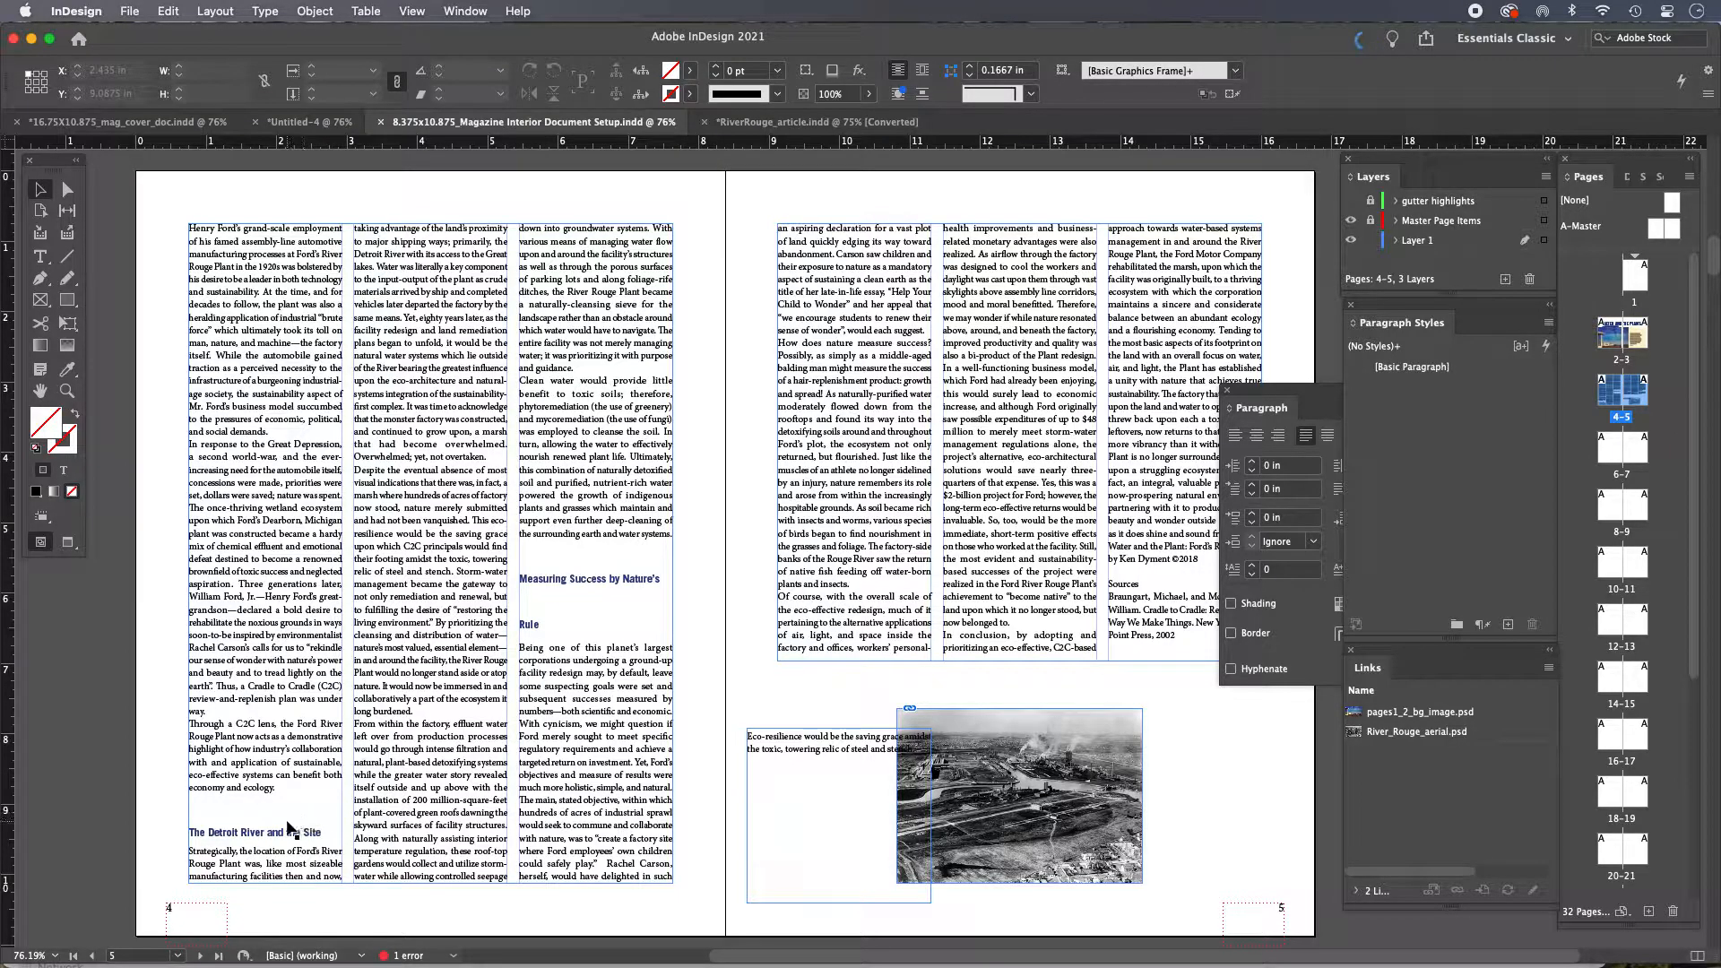
mouse_move(841, 750)
mouse_down()
mouse_move(810, 706)
mouse_move(827, 695)
mouse_move(839, 758)
mouse_up()
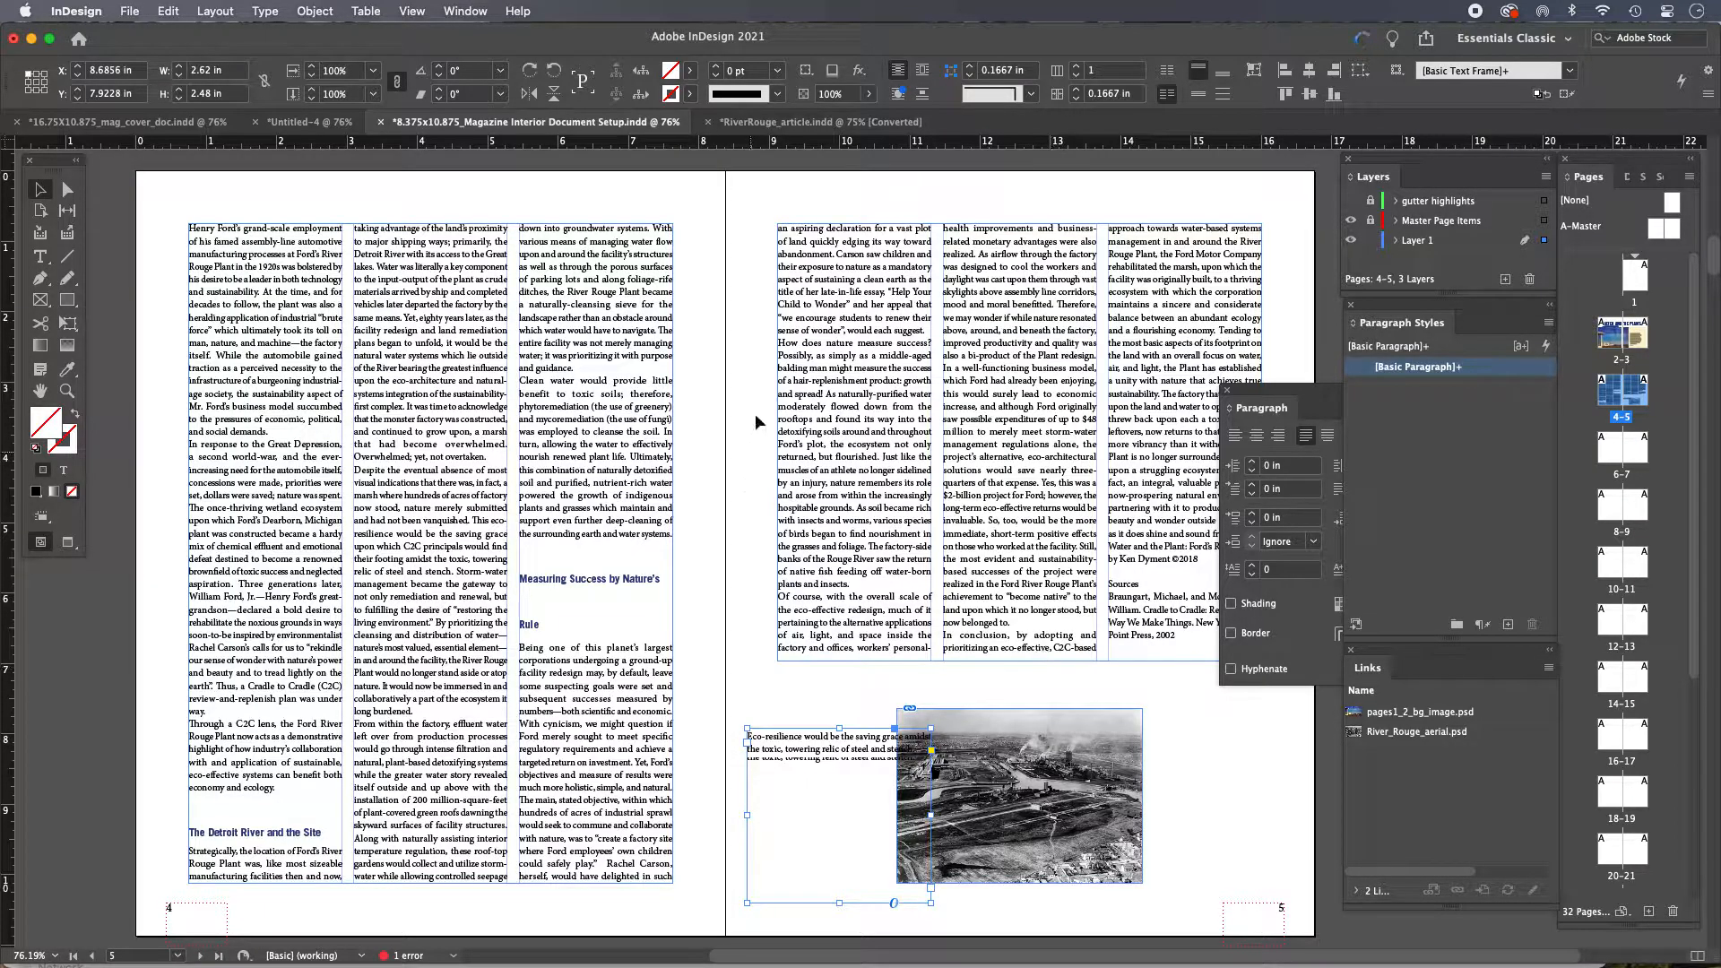
click(750, 680)
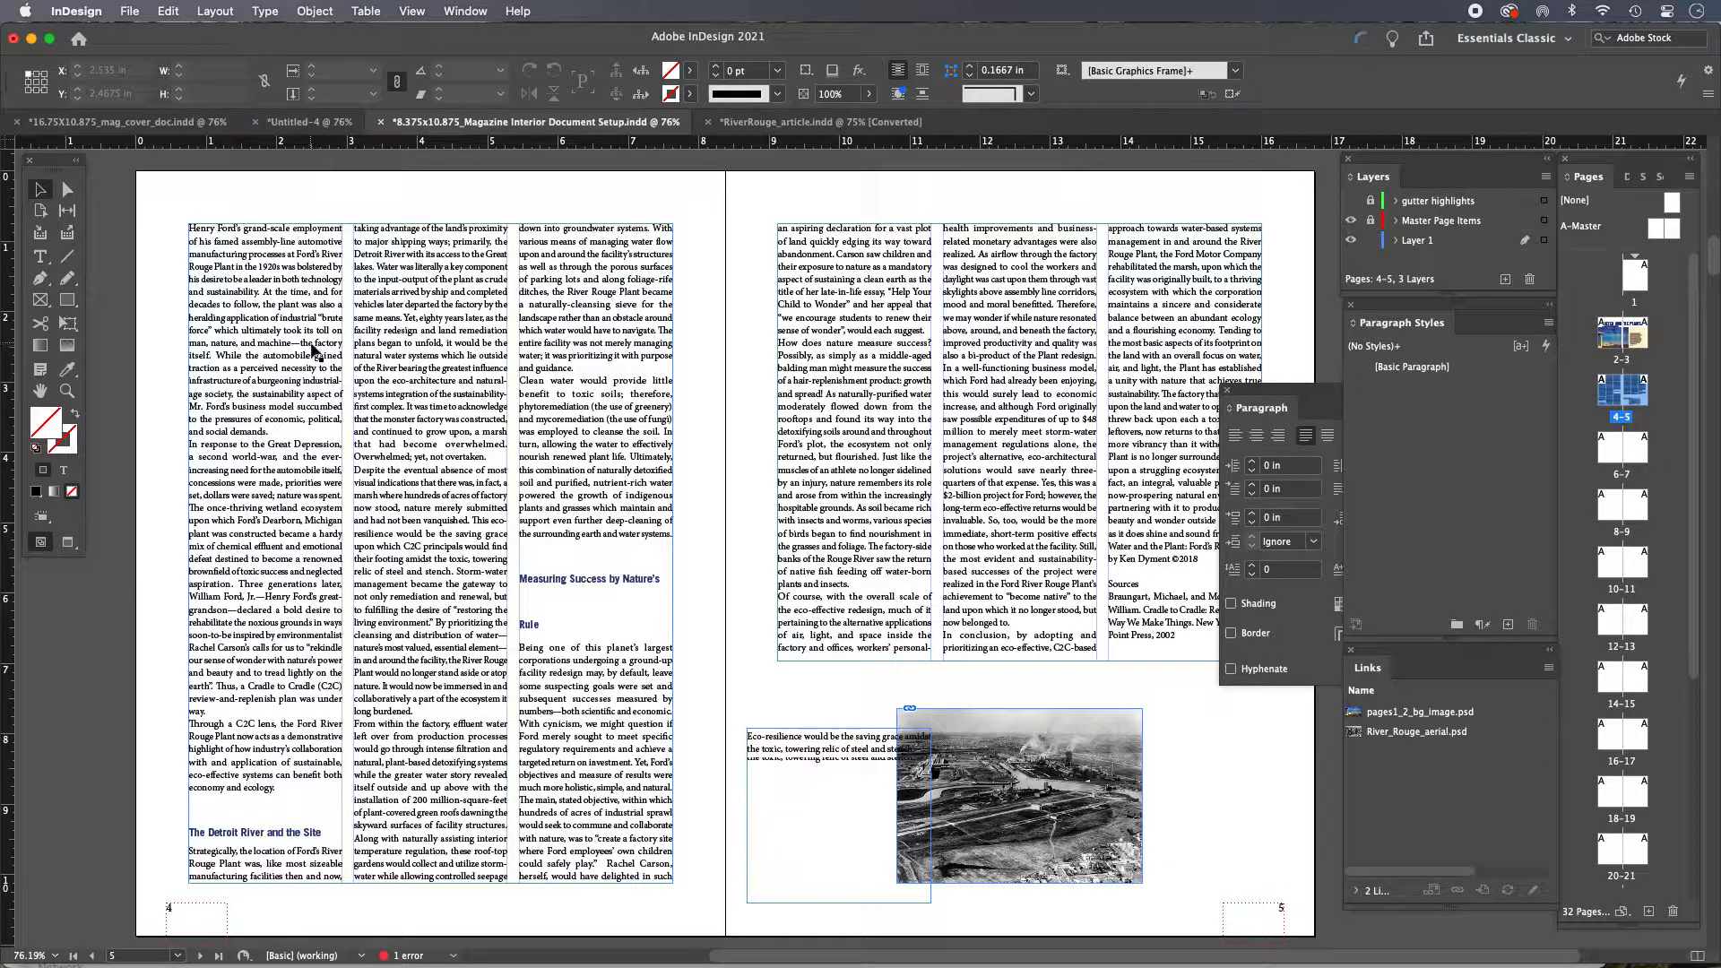
drag(137, 192, 404, 520)
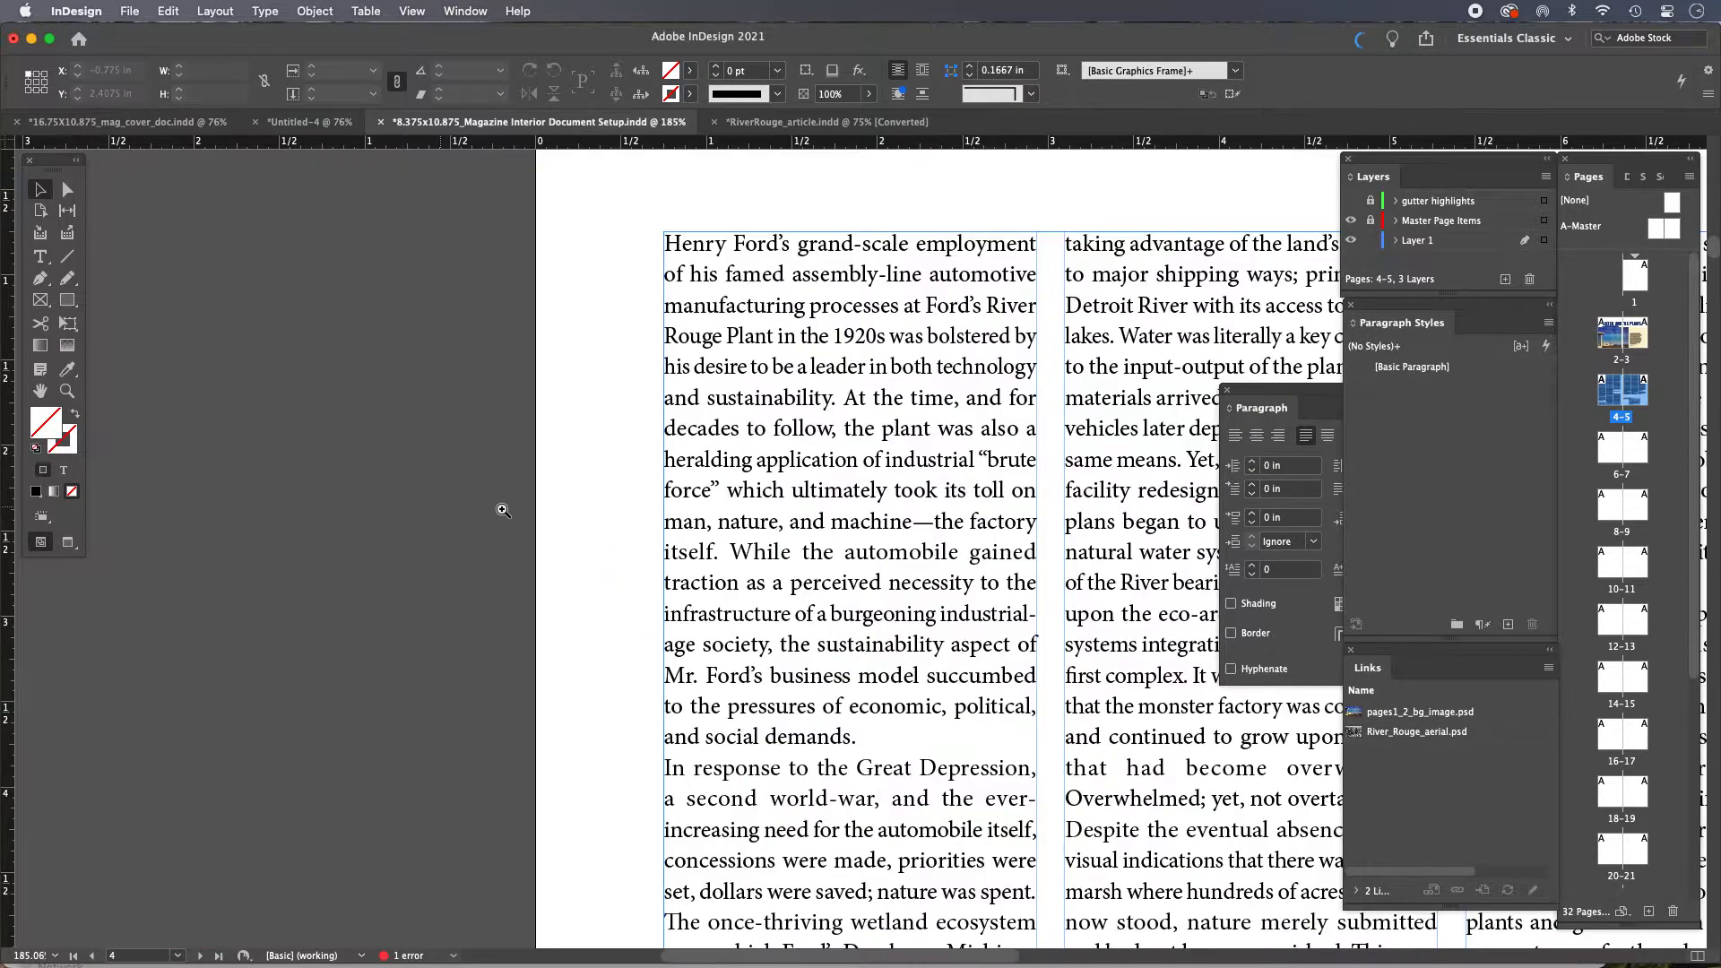
drag(879, 488, 569, 468)
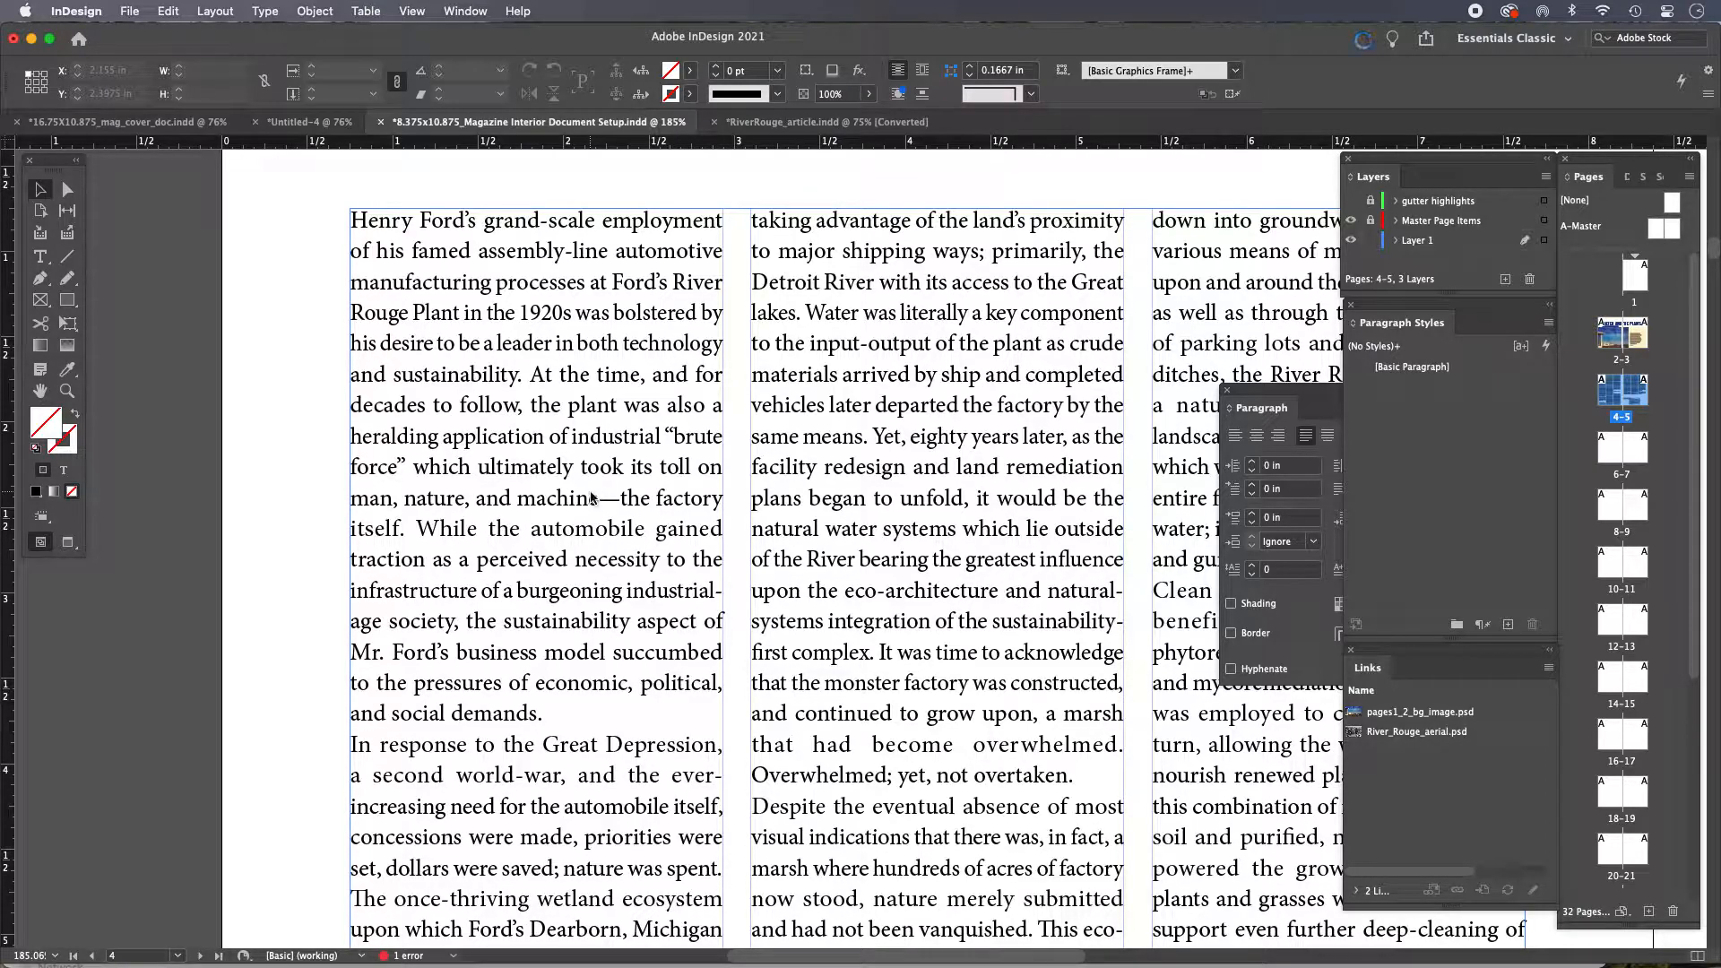
double_click(590, 492)
drag(457, 360, 584, 485)
click(589, 535)
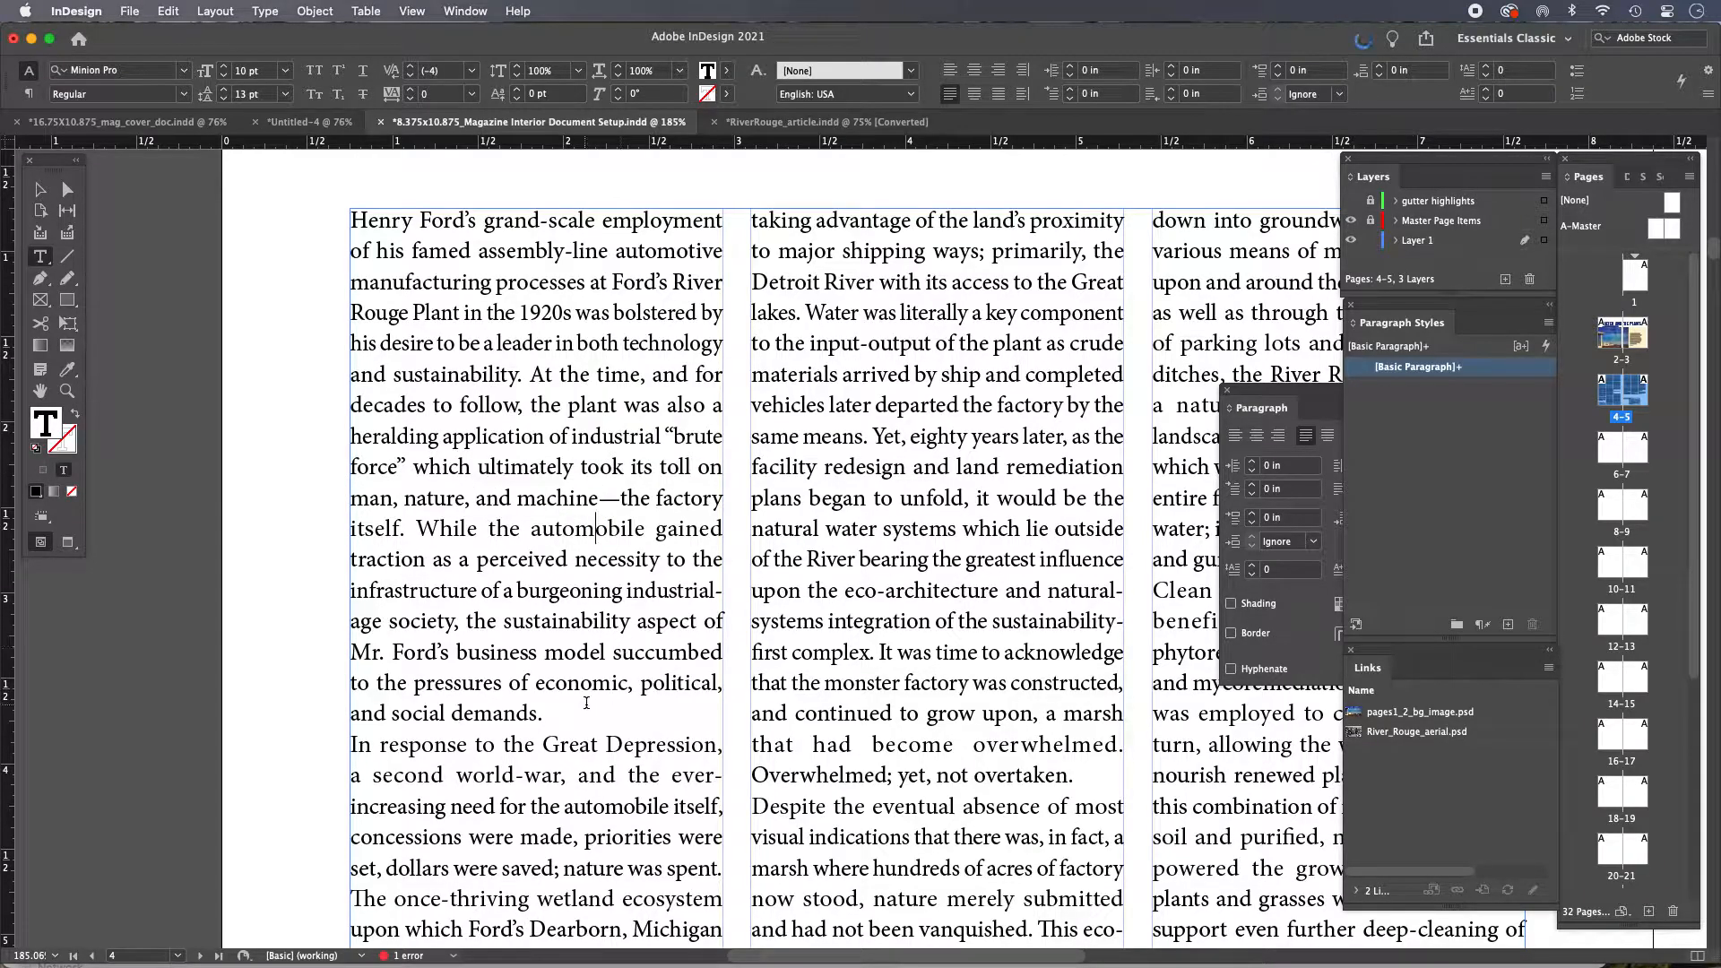
click(36, 191)
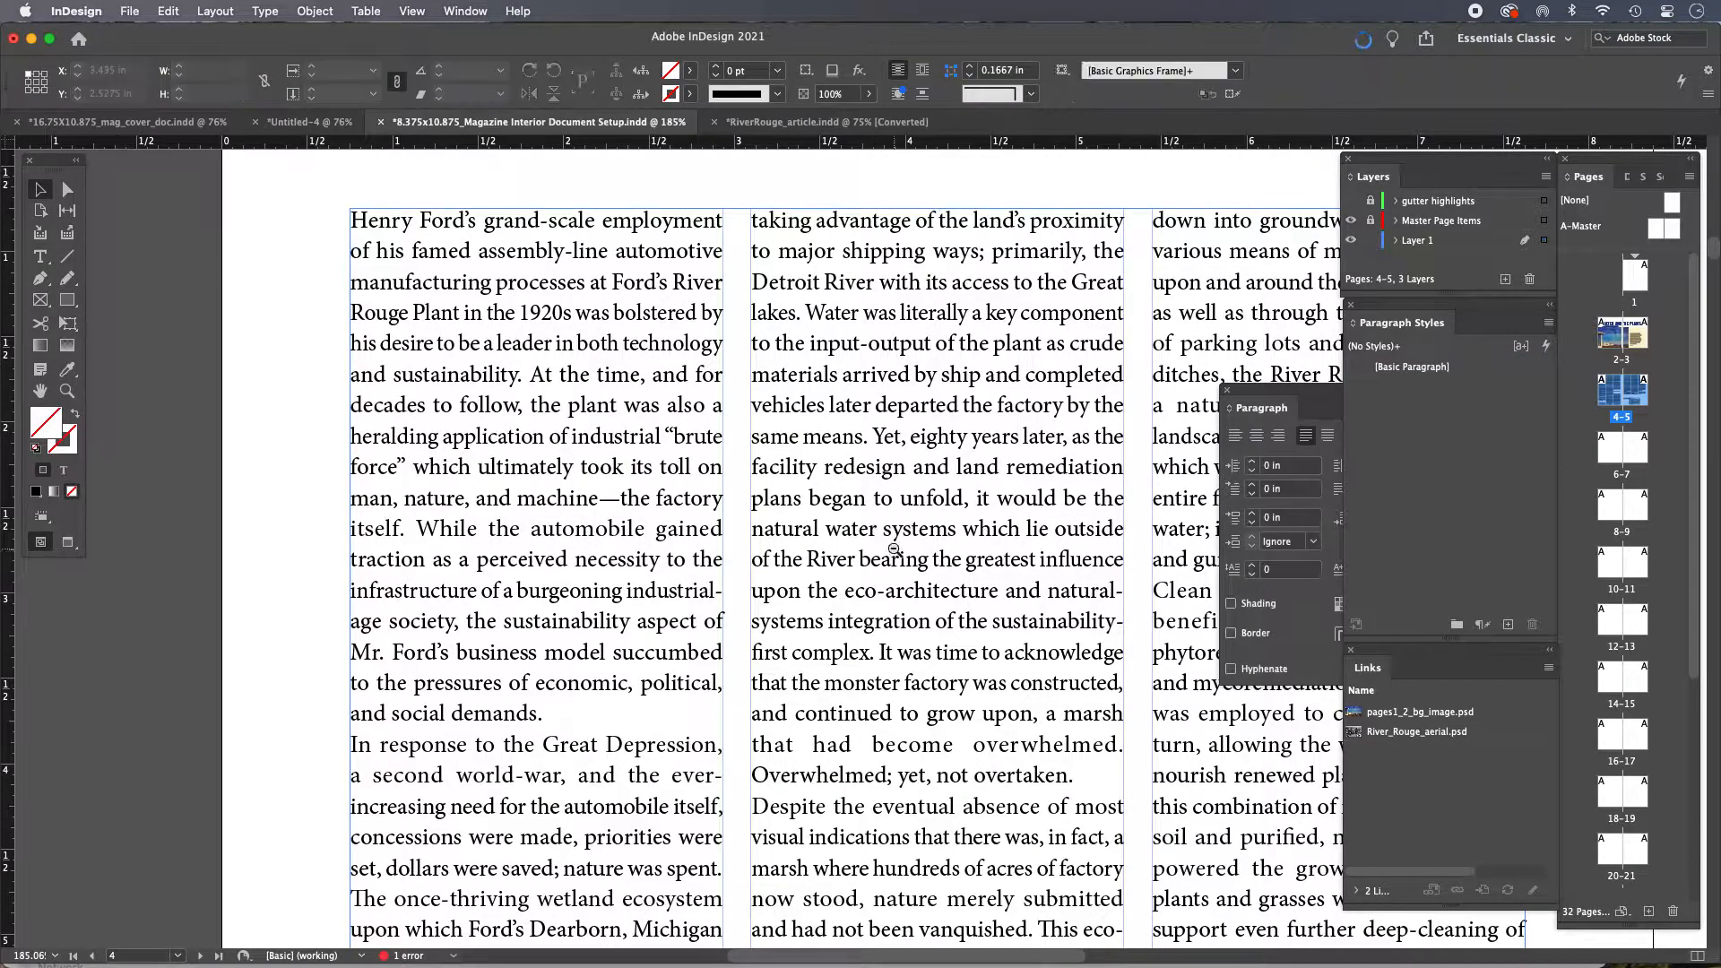
key(super+1)
drag(873, 560, 682, 419)
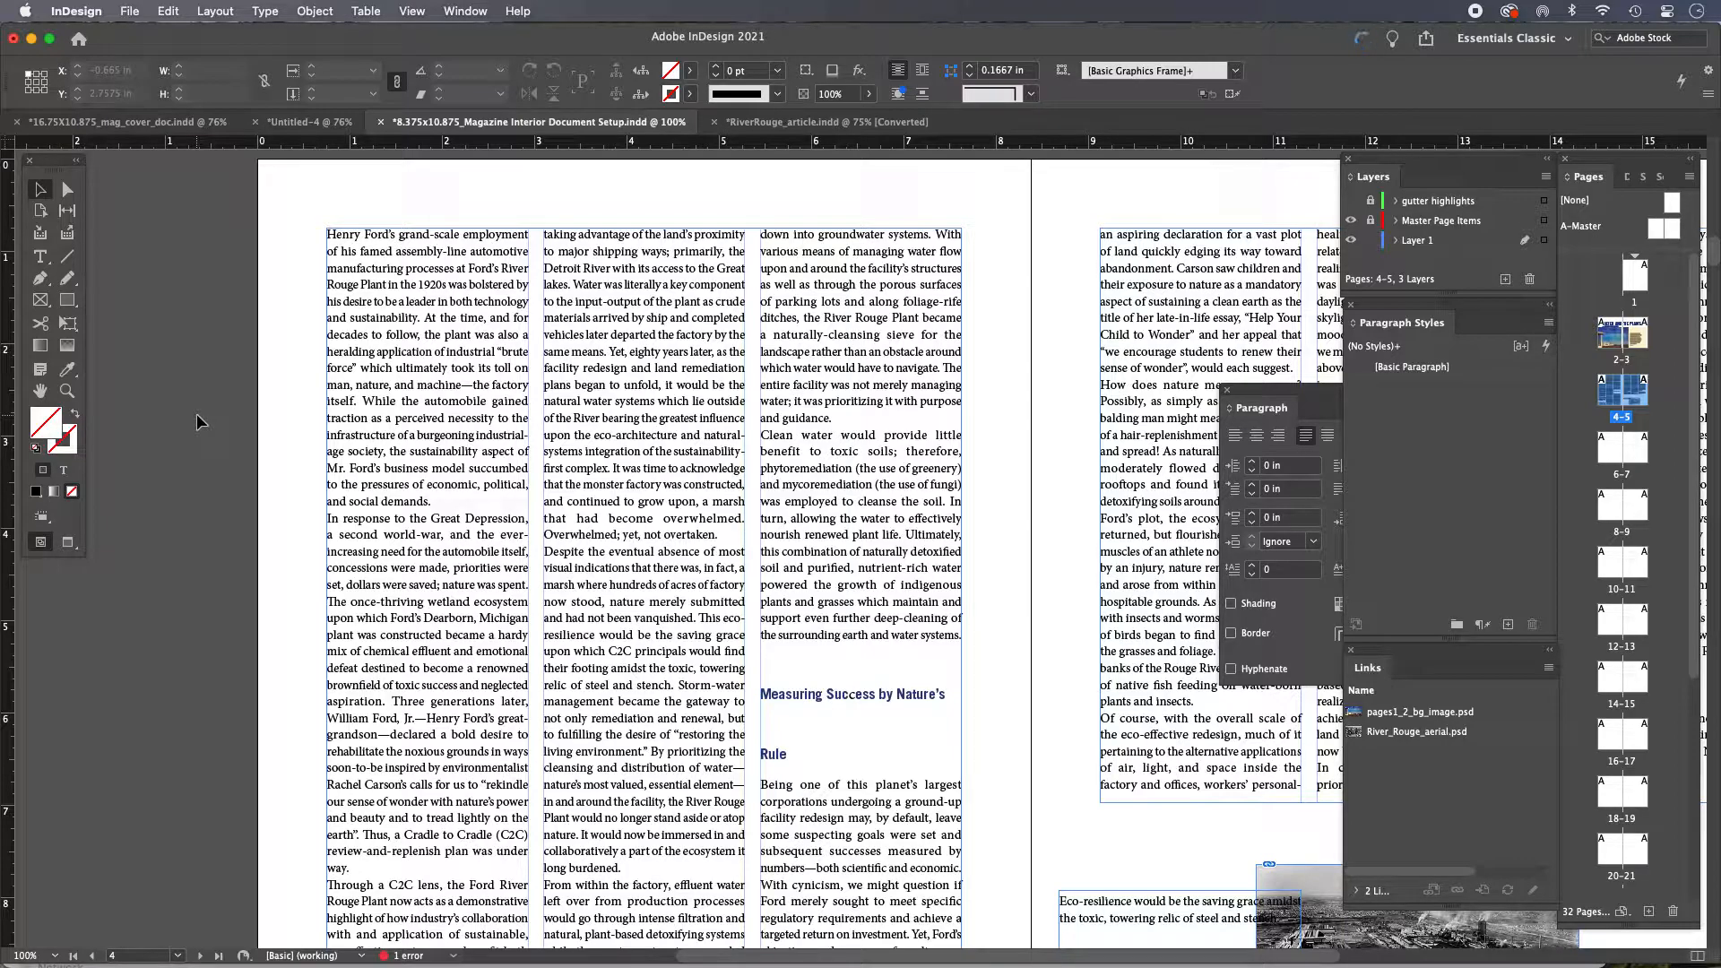
double_click(368, 281)
drag(368, 281, 444, 370)
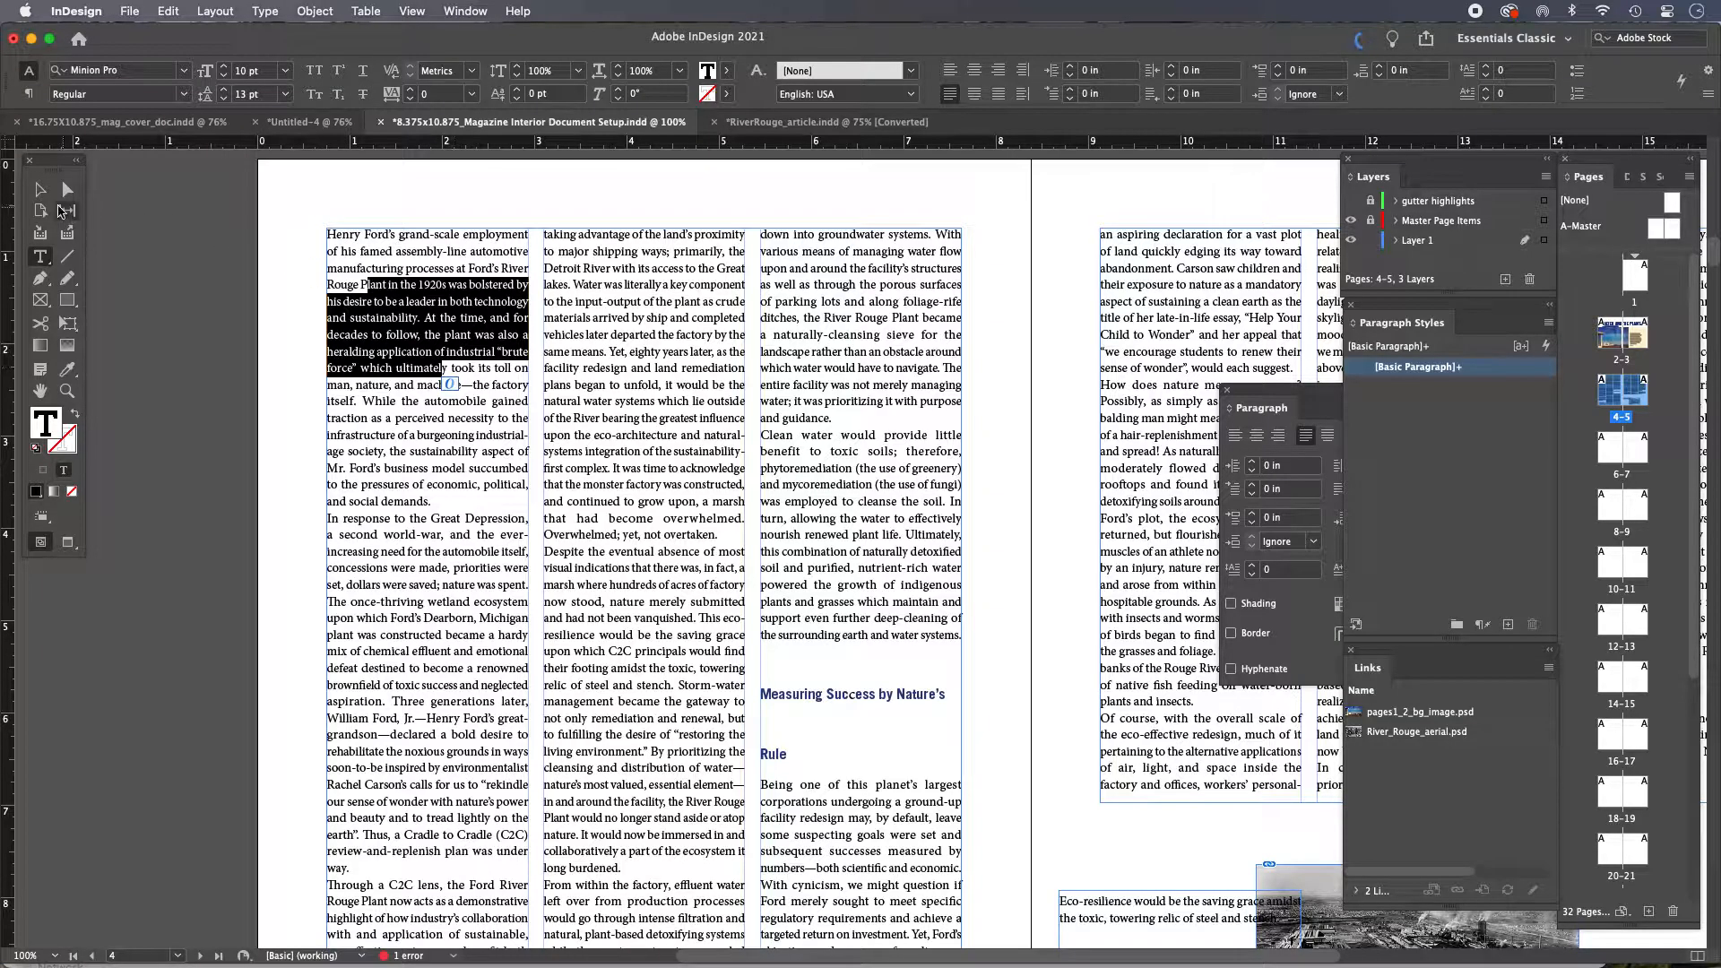
click(43, 191)
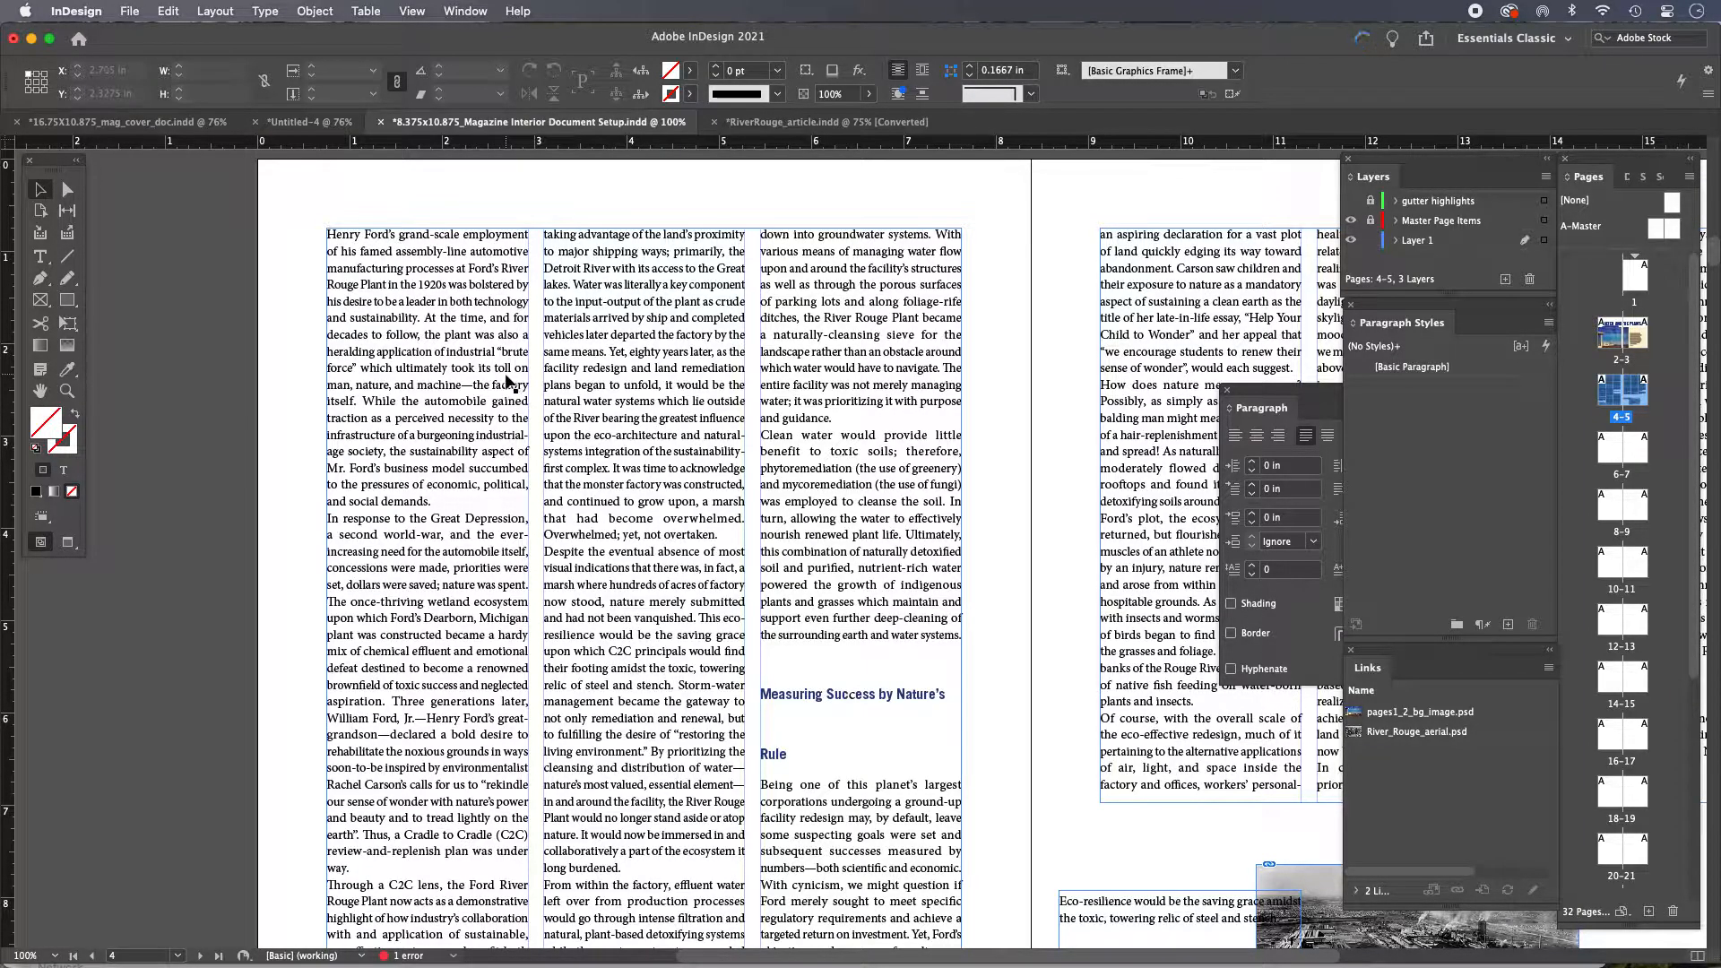
Select the first body paragraph on page 4 and set its text fill tint to 95%
double_click(466, 451)
drag(433, 502, 255, 222)
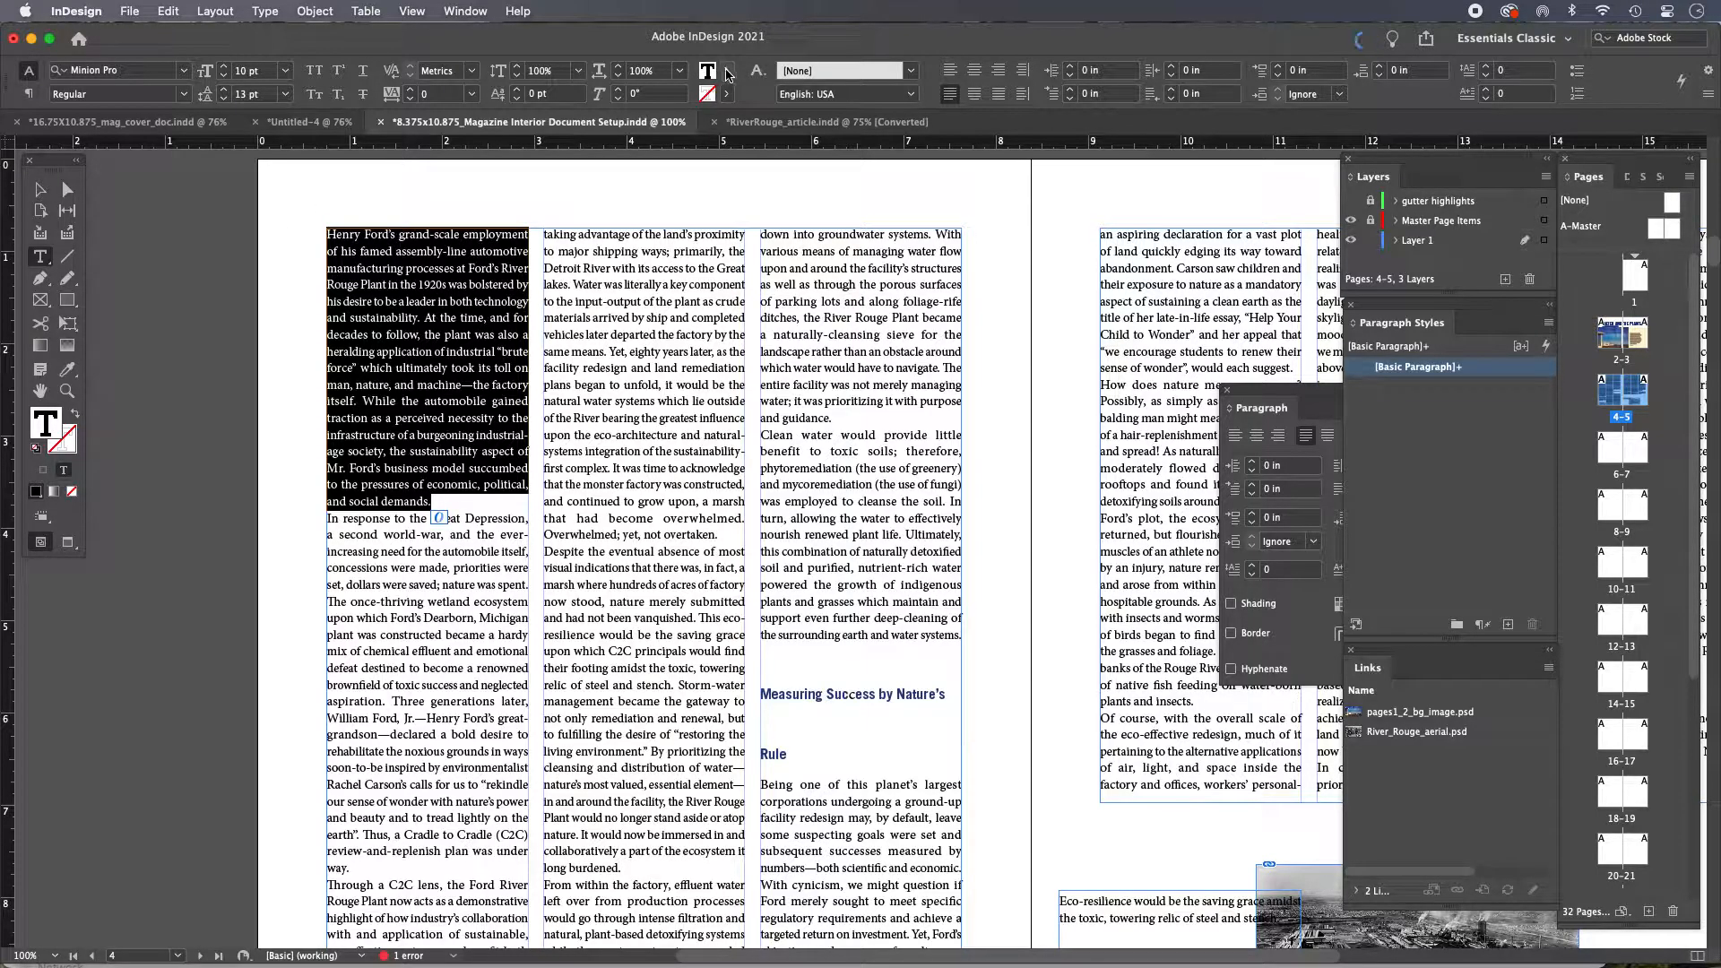
click(727, 72)
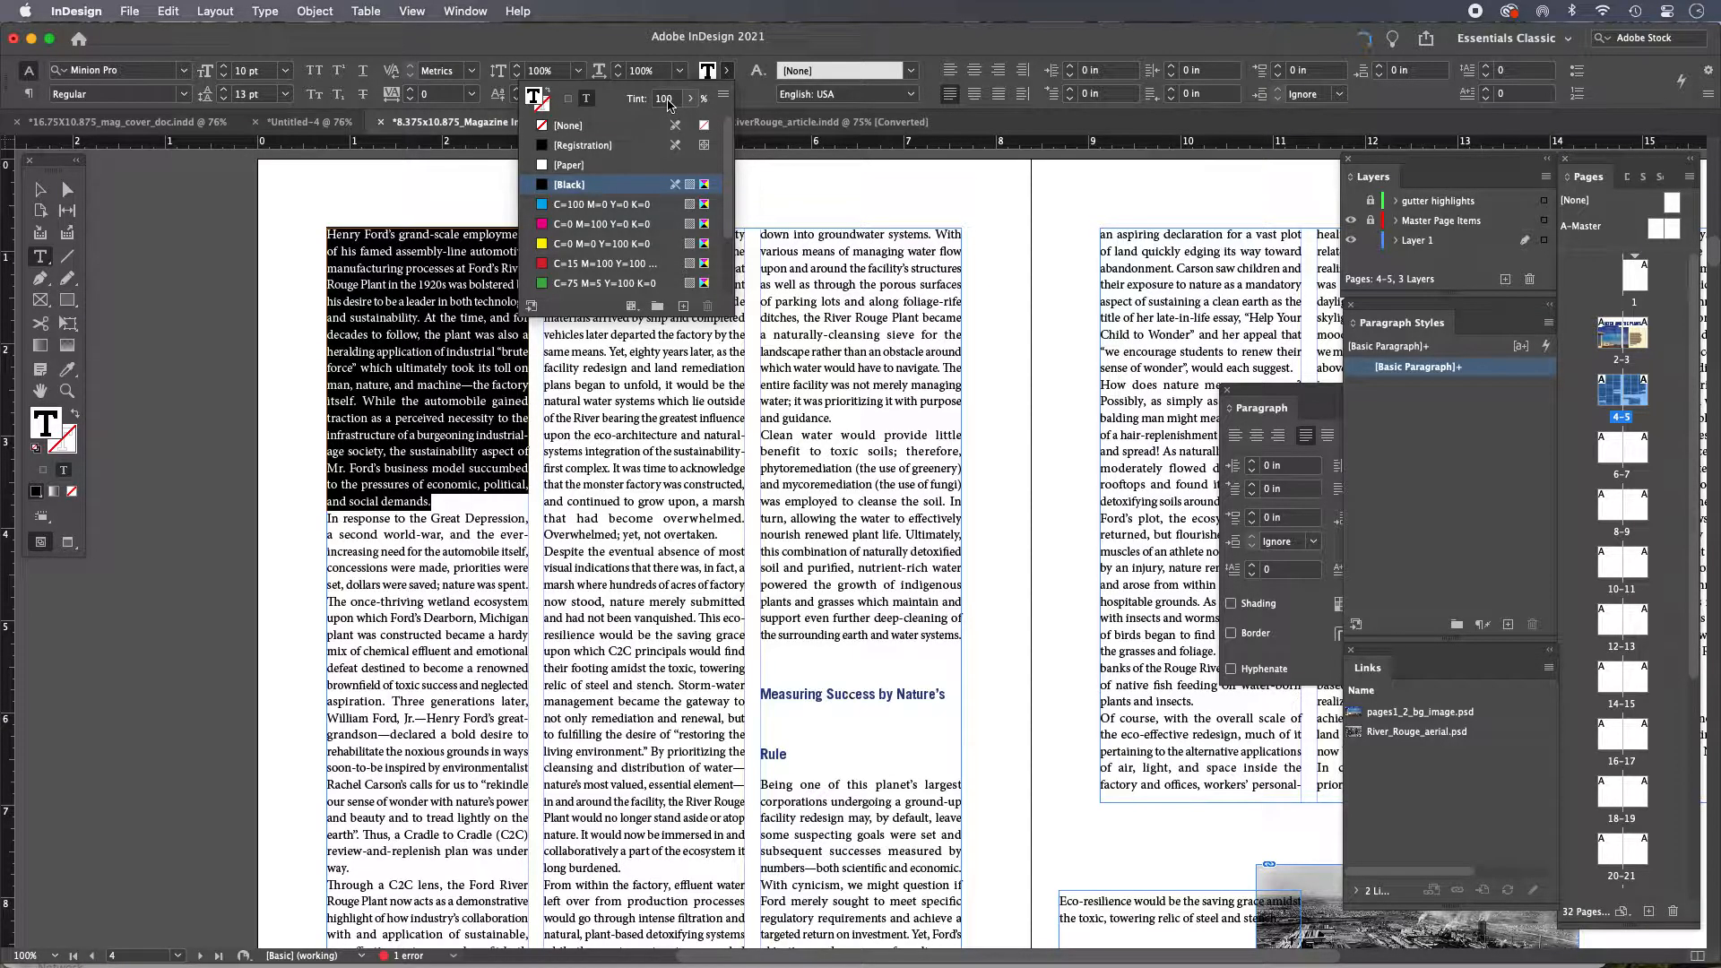
double_click(665, 99)
text(9)
click(720, 72)
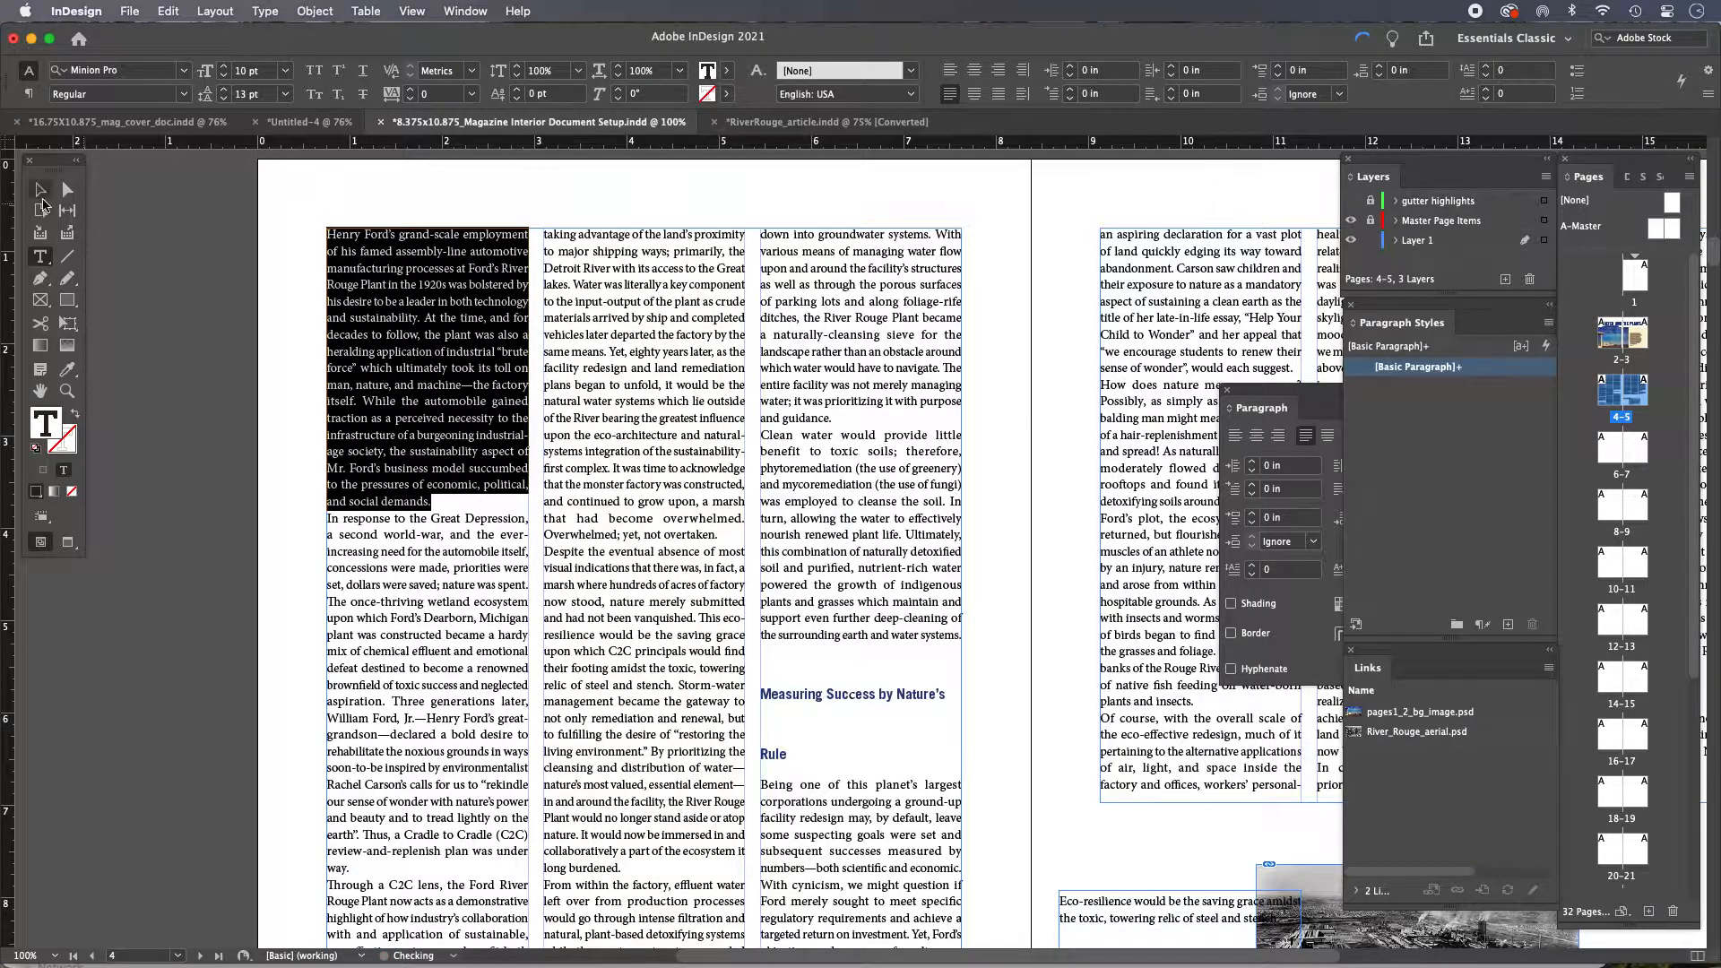
Reselect the whole first paragraph and apply the 95% fill tint to its text again
click(38, 190)
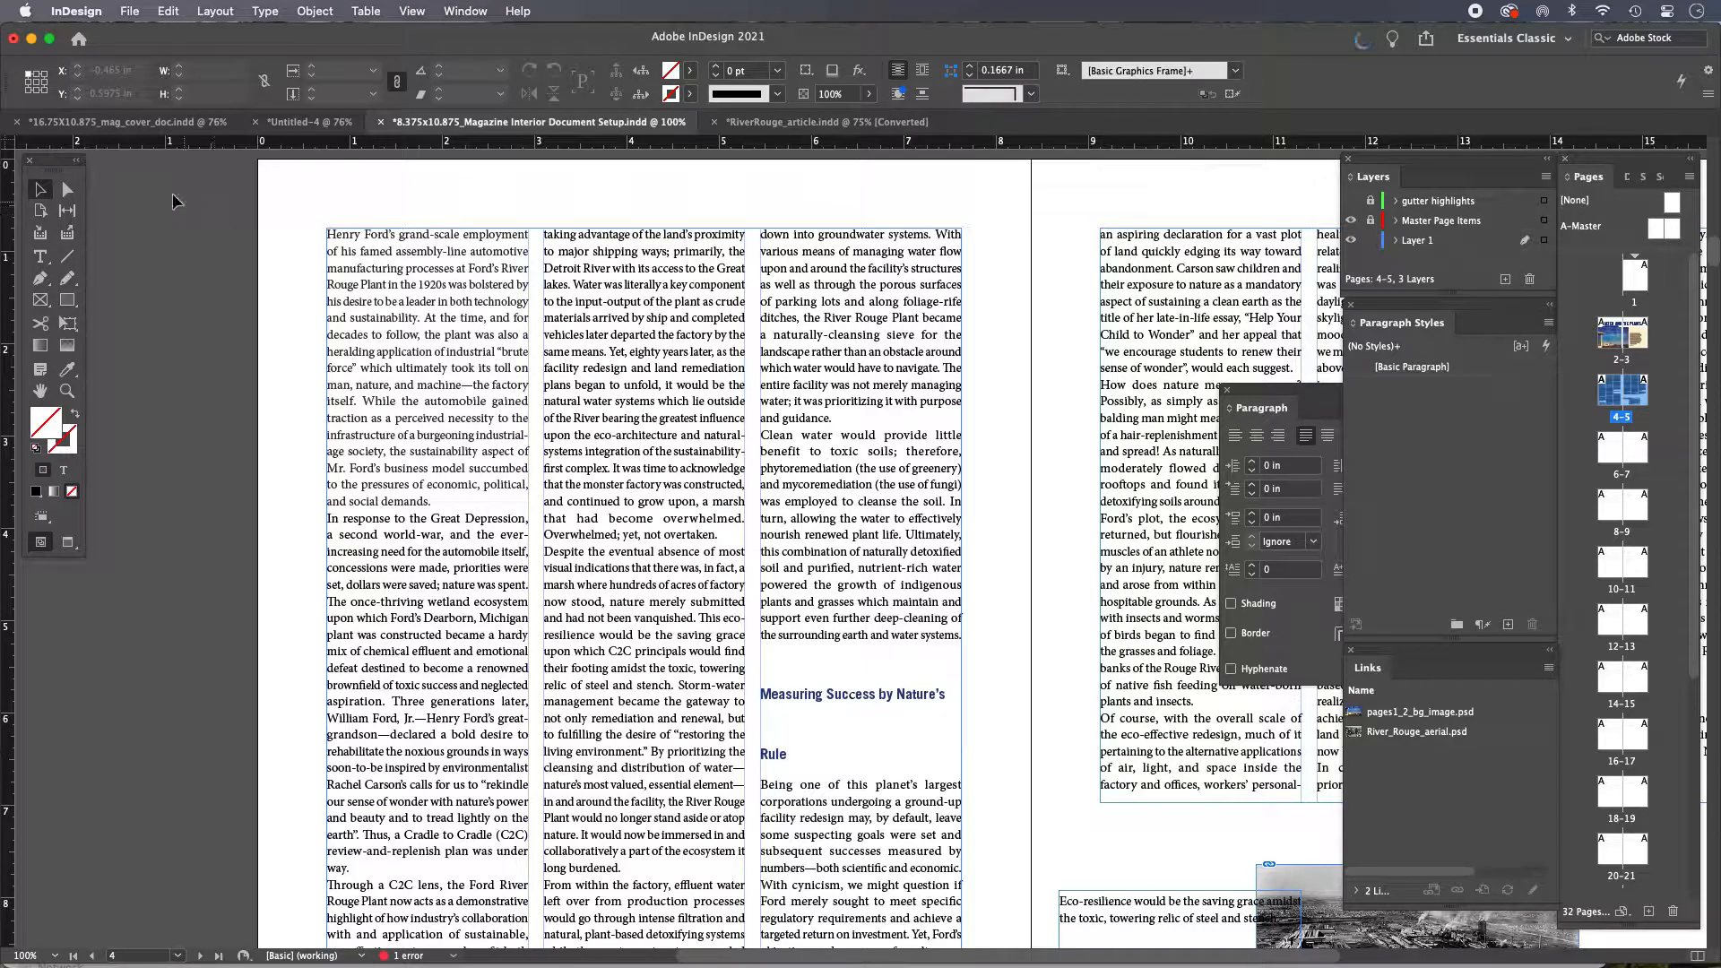
key(w)
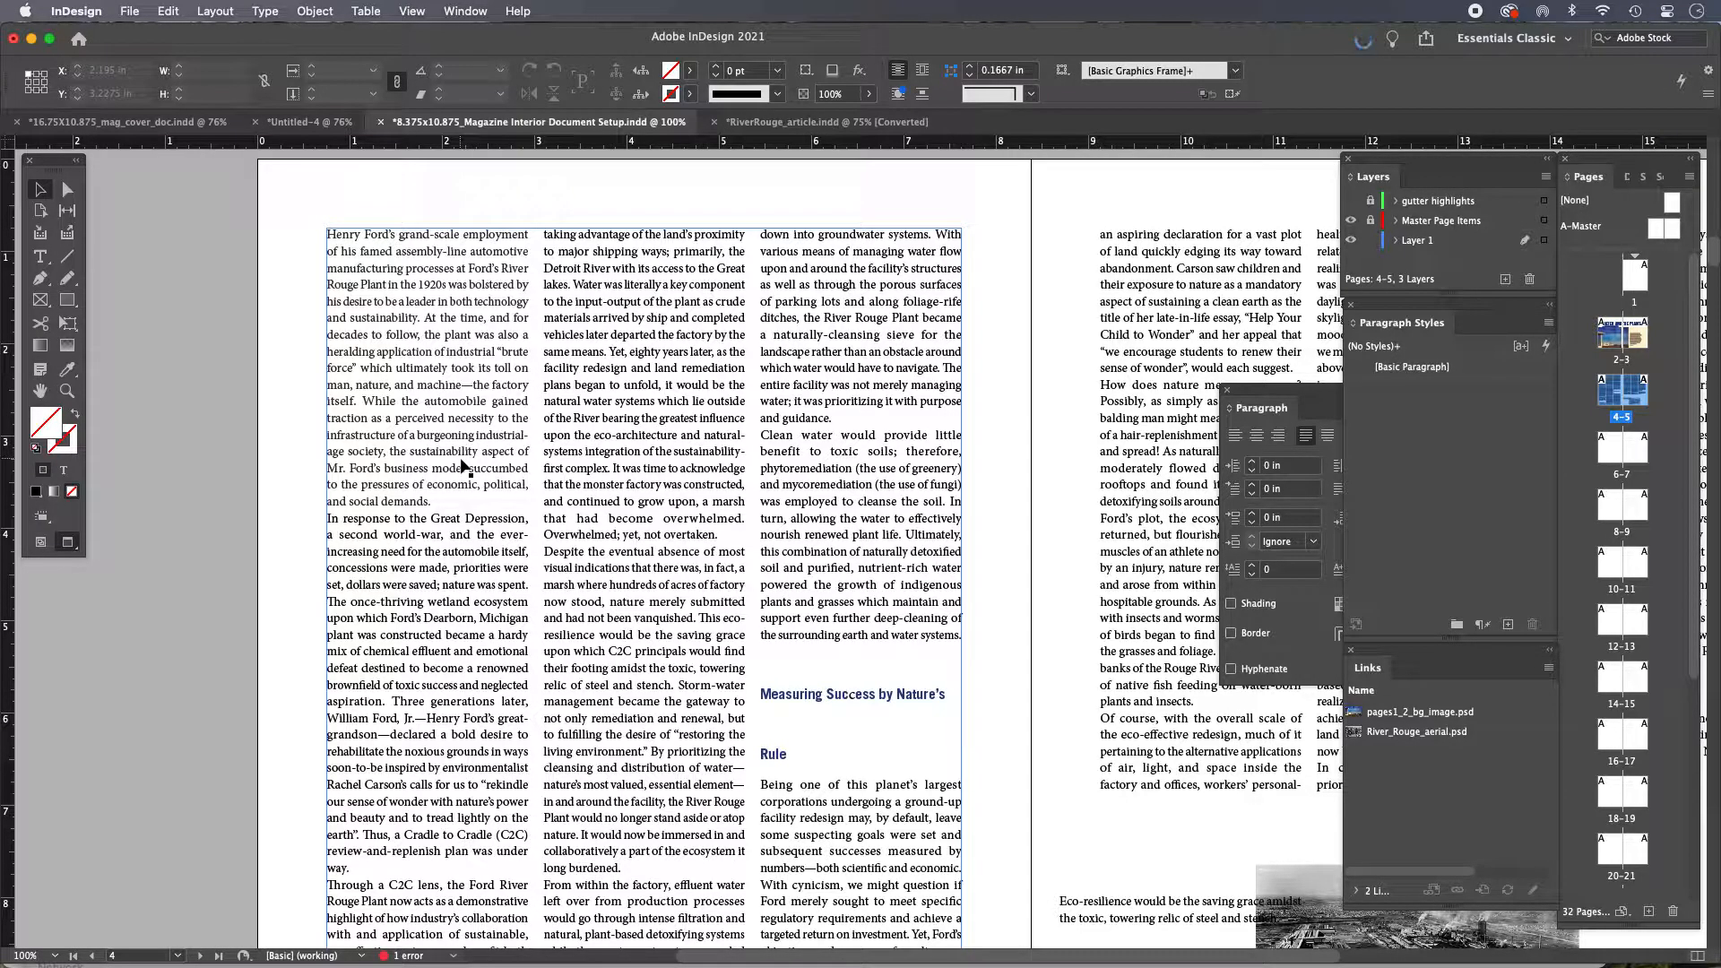
double_click(454, 498)
drag(453, 500, 260, 235)
click(727, 72)
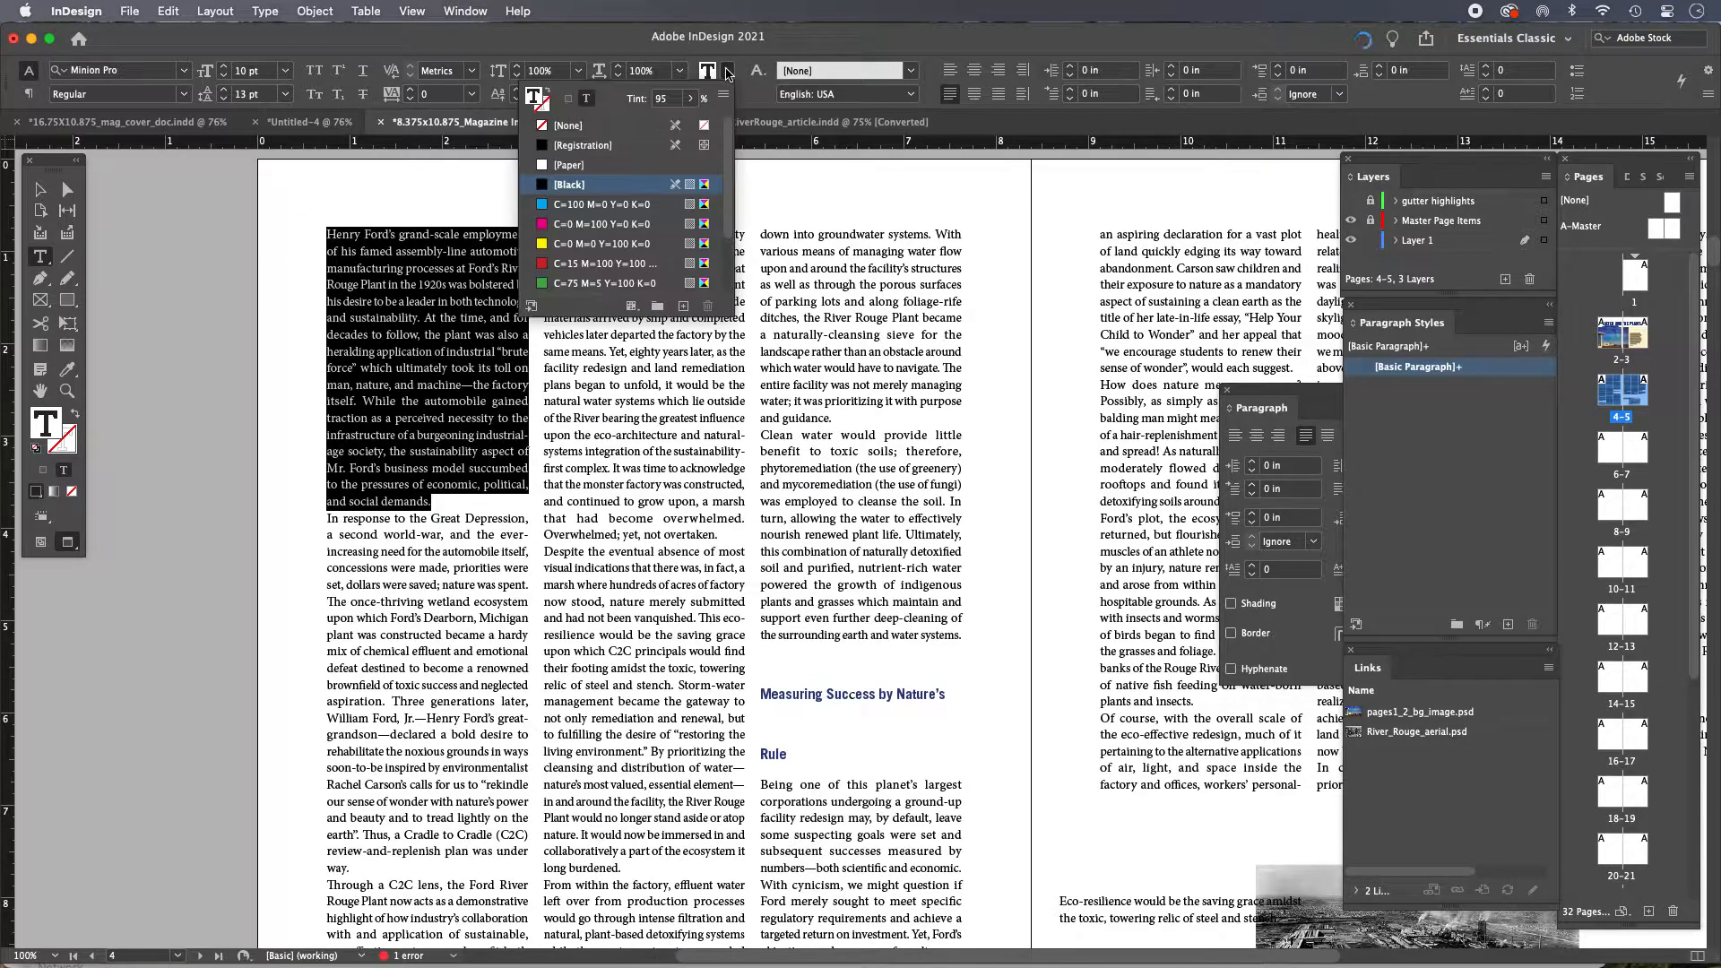
click(660, 98)
text(9)
key(Return)
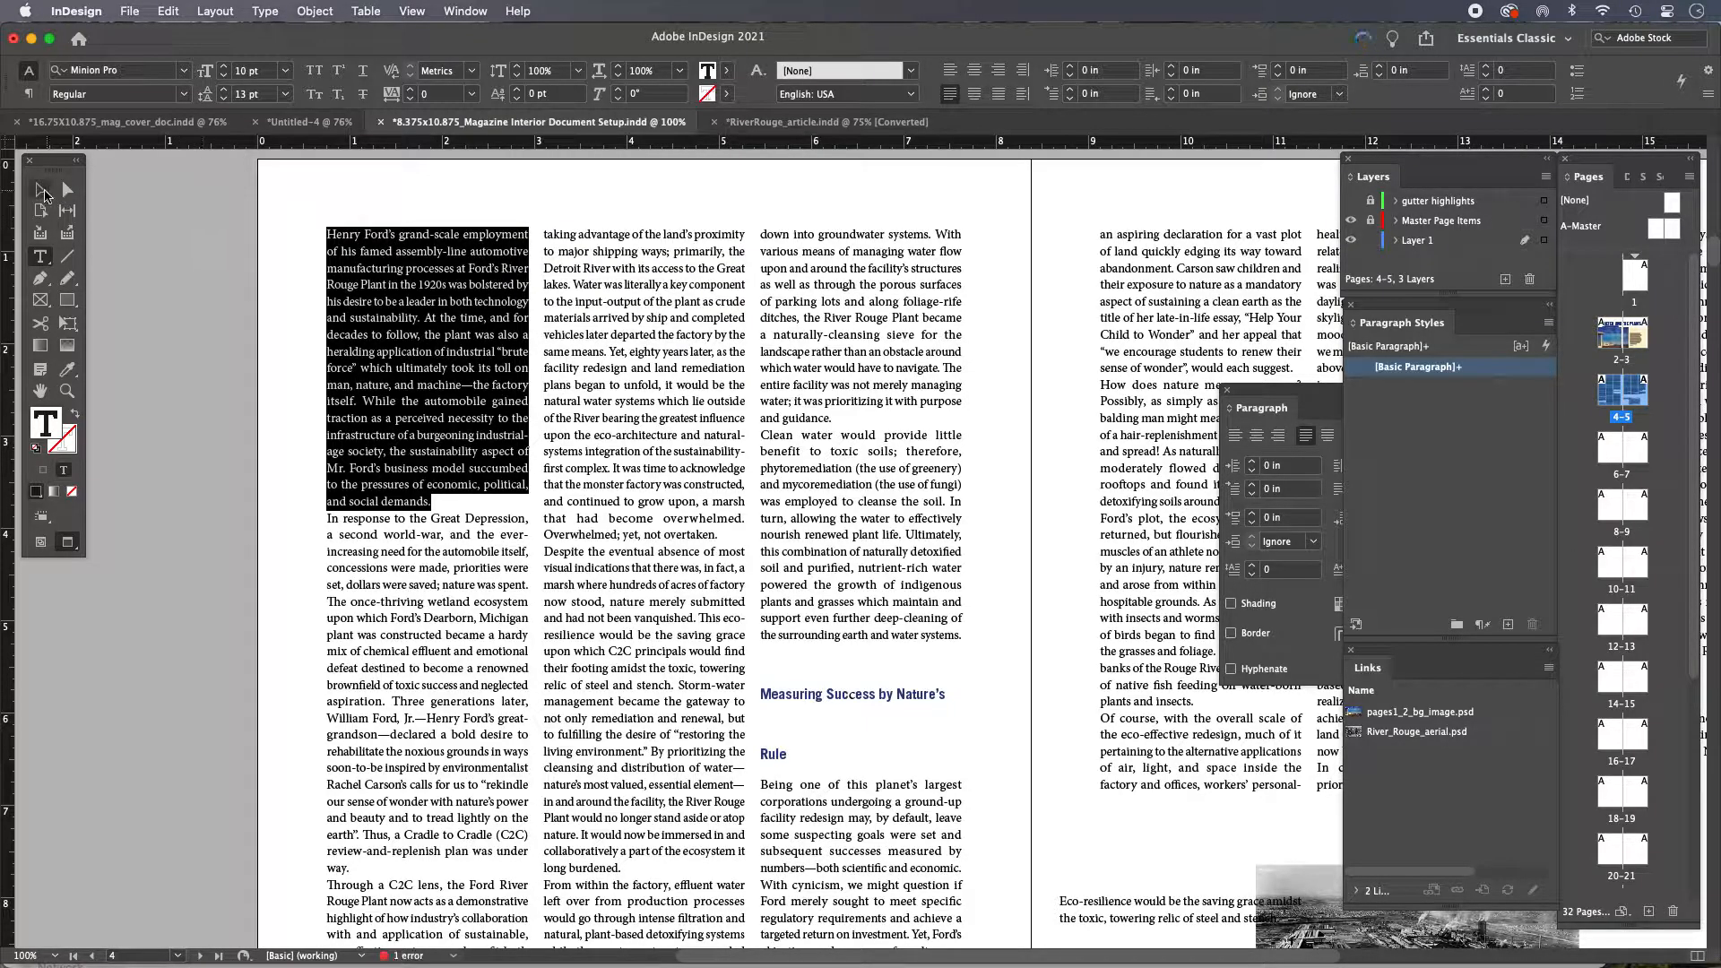
click(41, 190)
click(114, 208)
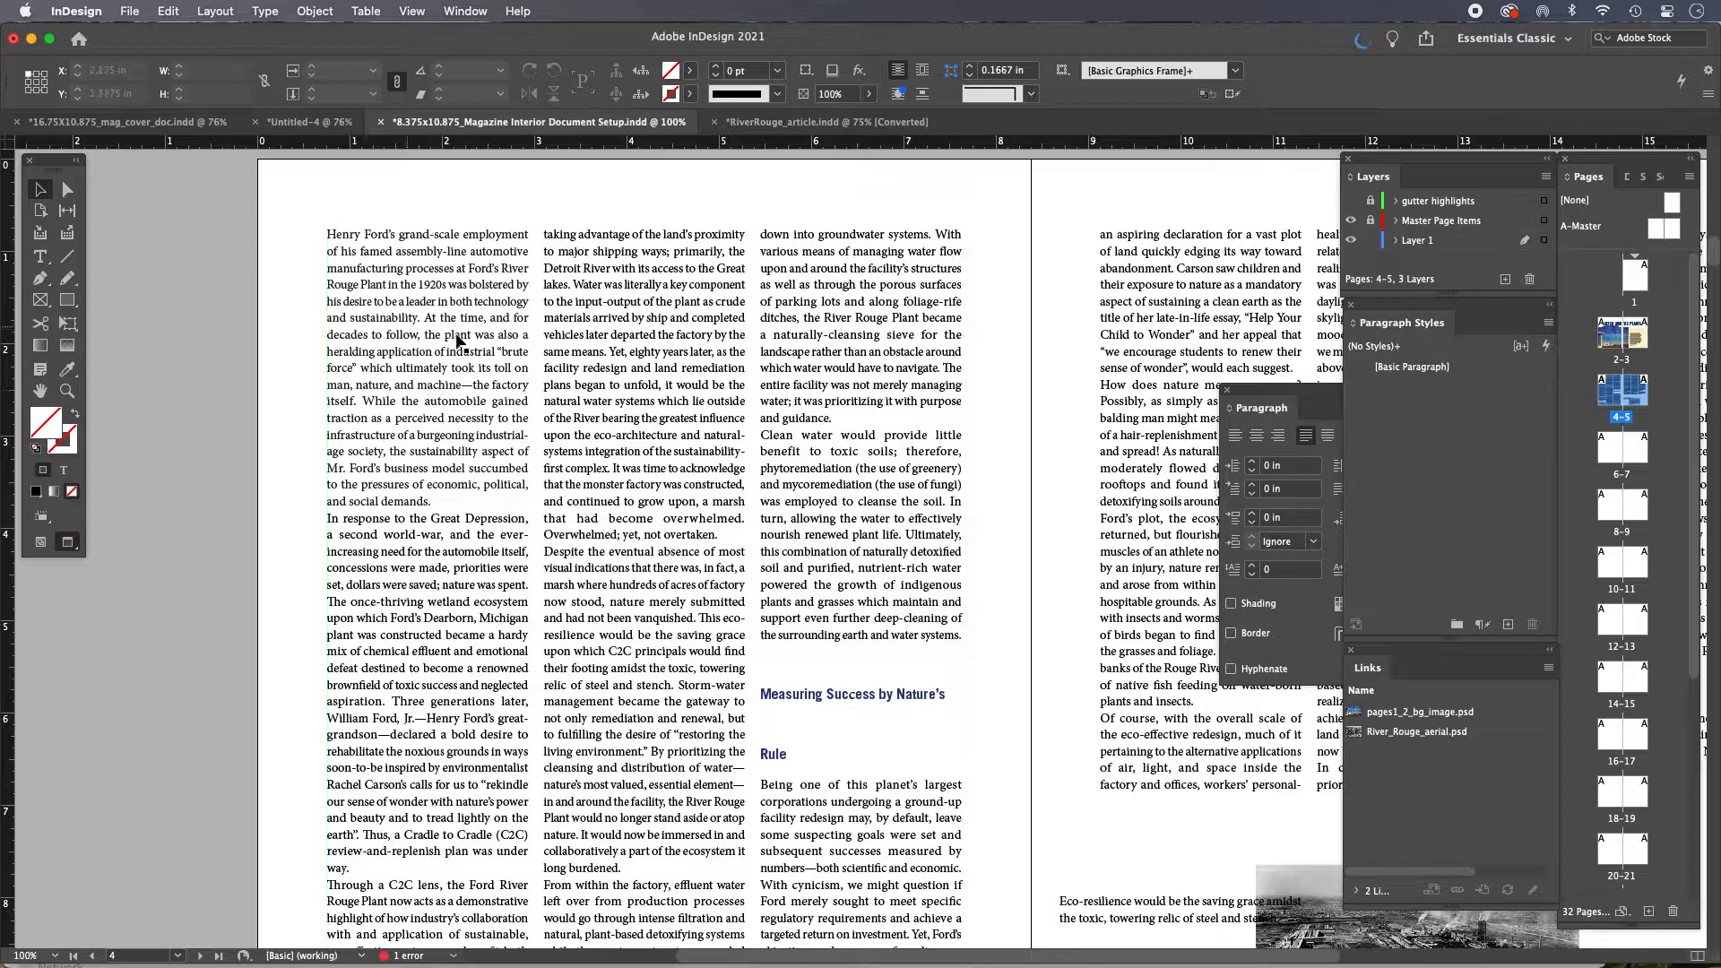
drag(509, 459, 554, 427)
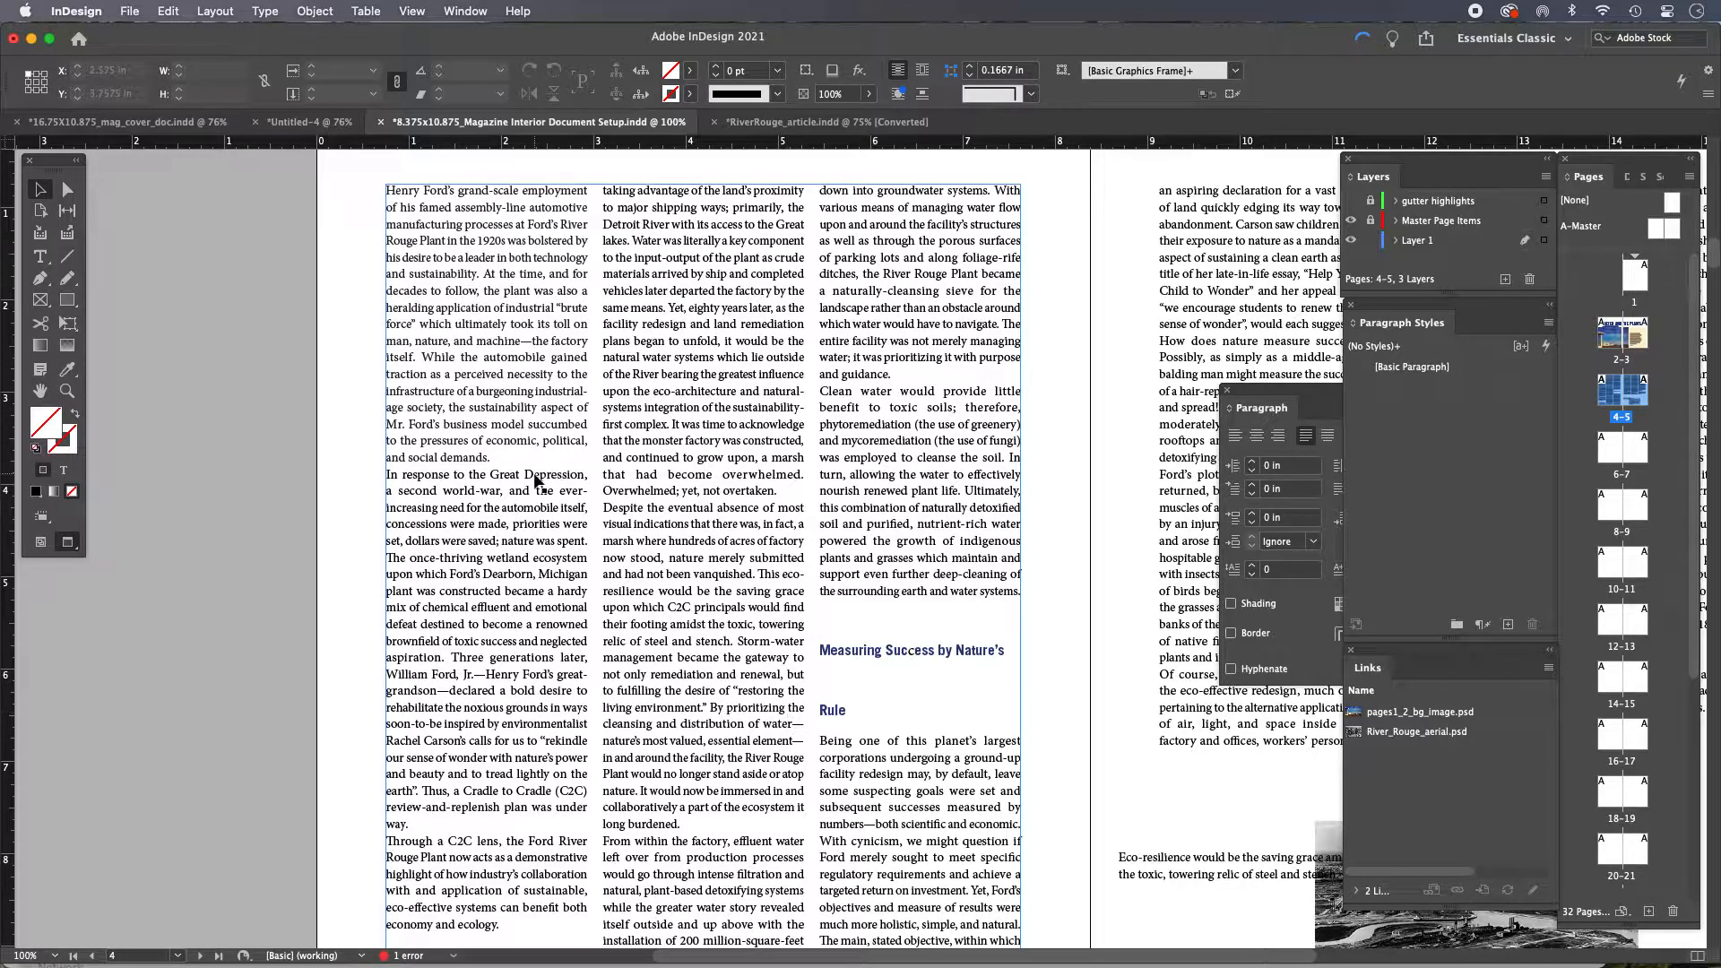
double_click(410, 482)
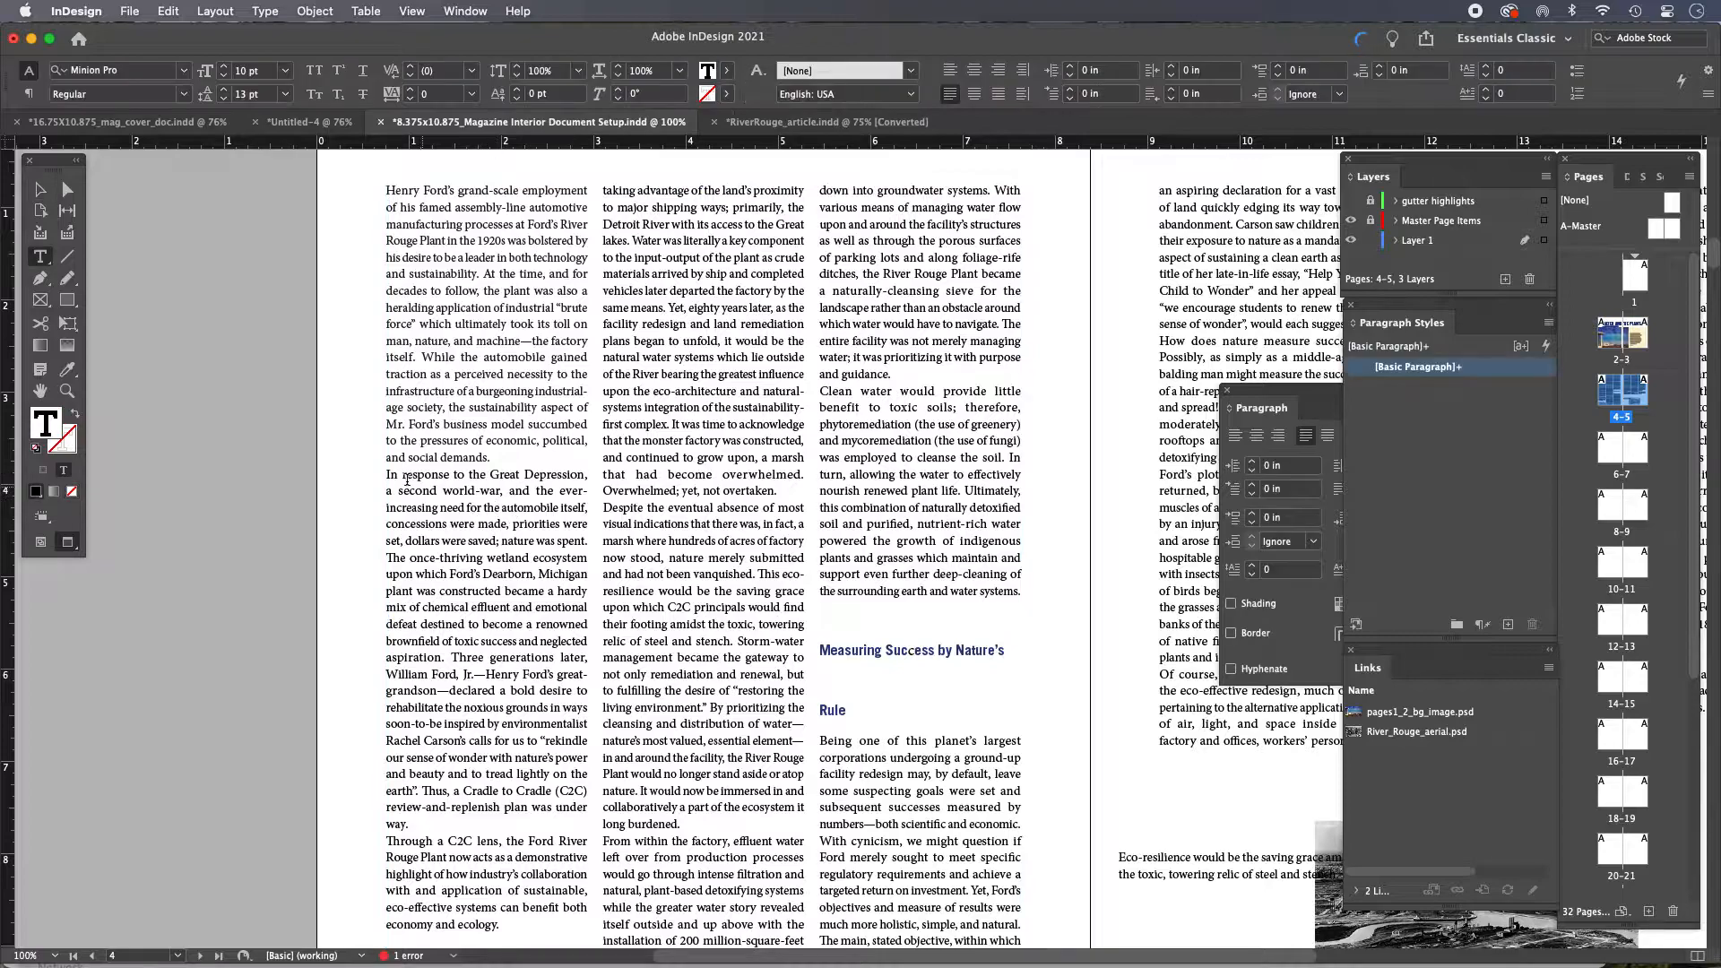
drag(387, 474, 478, 831)
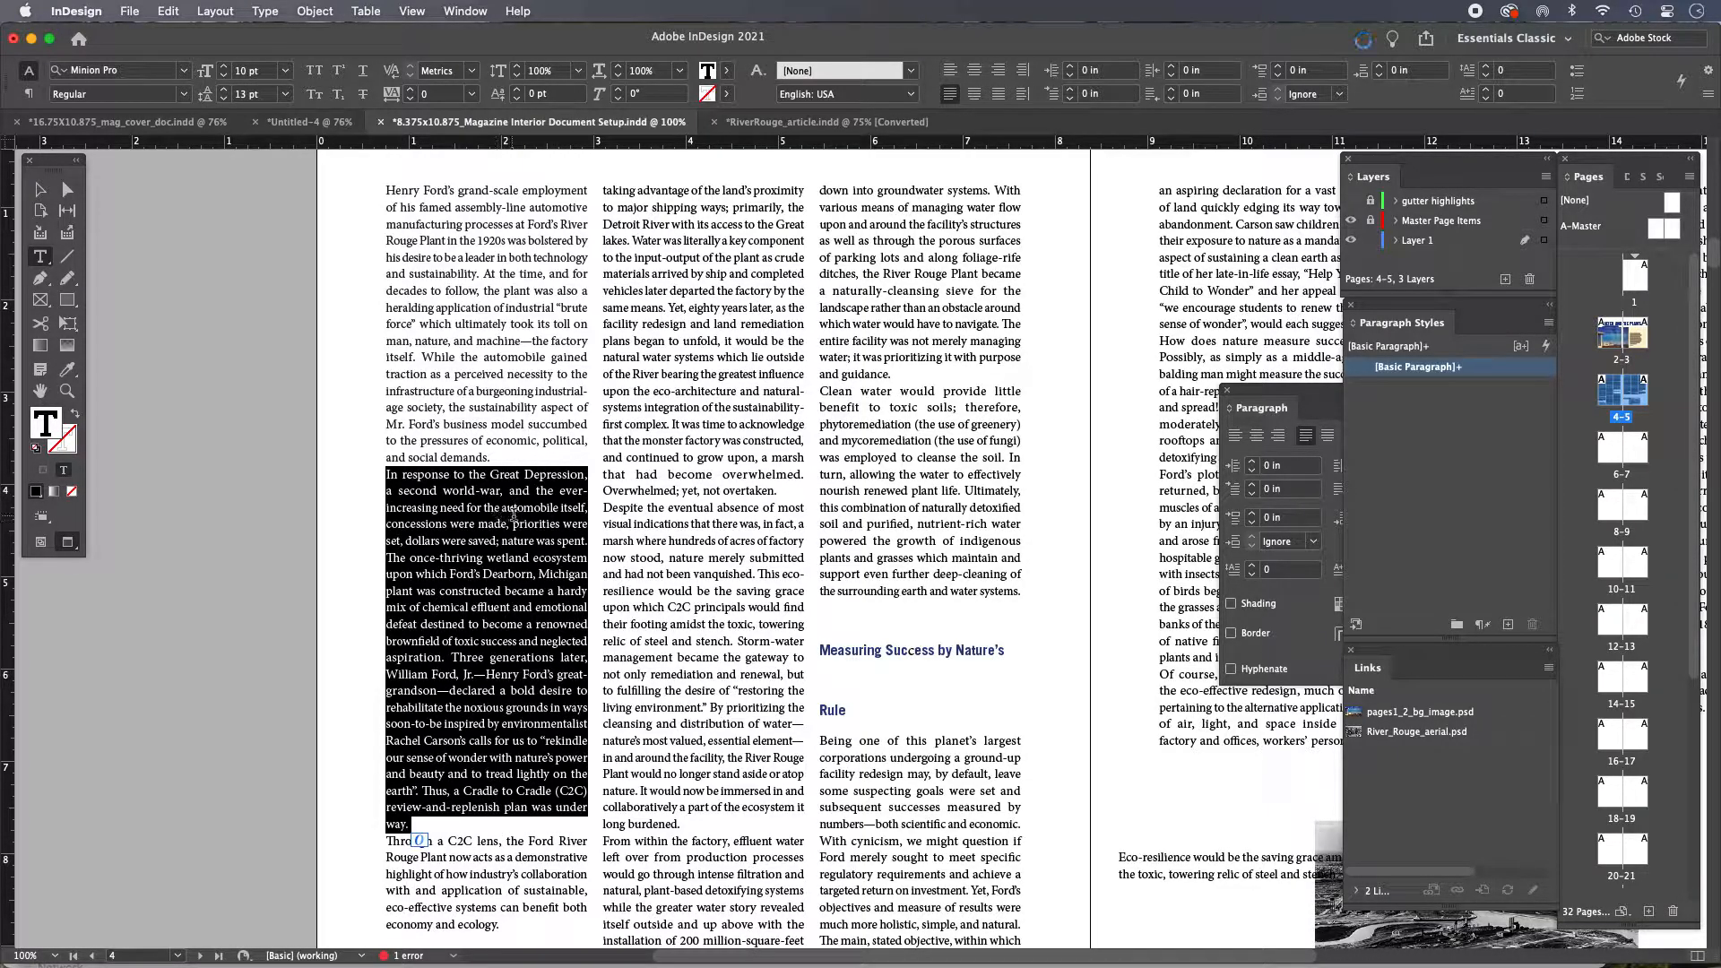
click(39, 191)
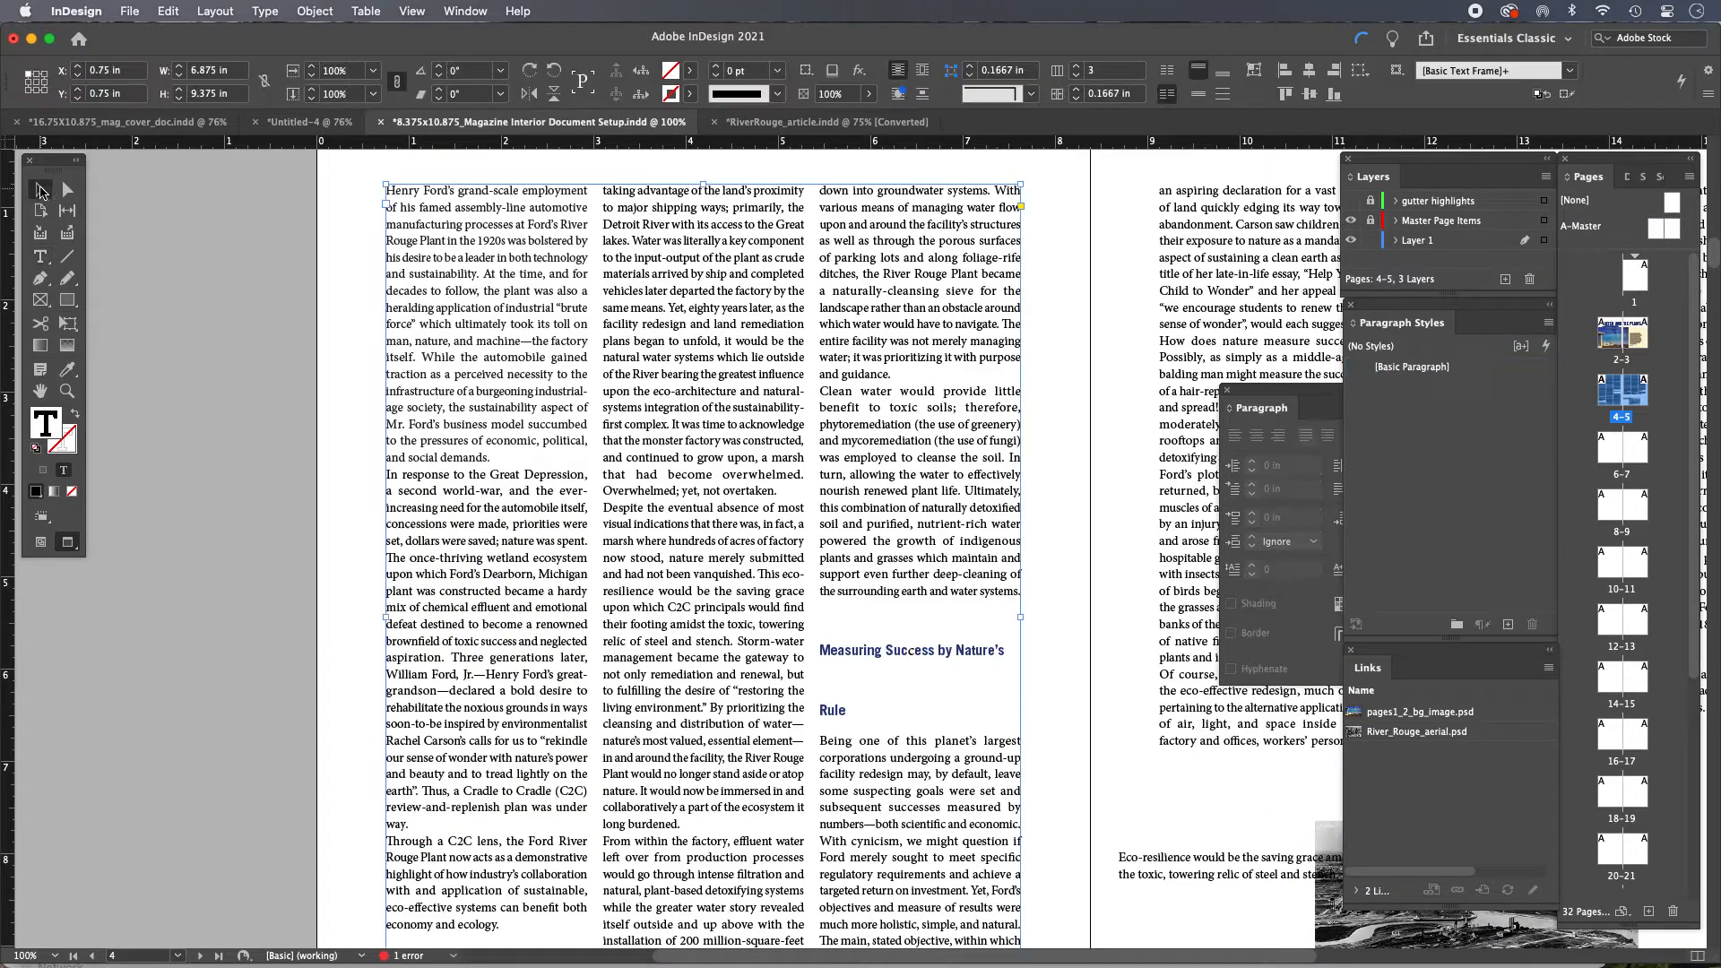
Turn on the display of hidden characters in the document
click(210, 347)
key(w)
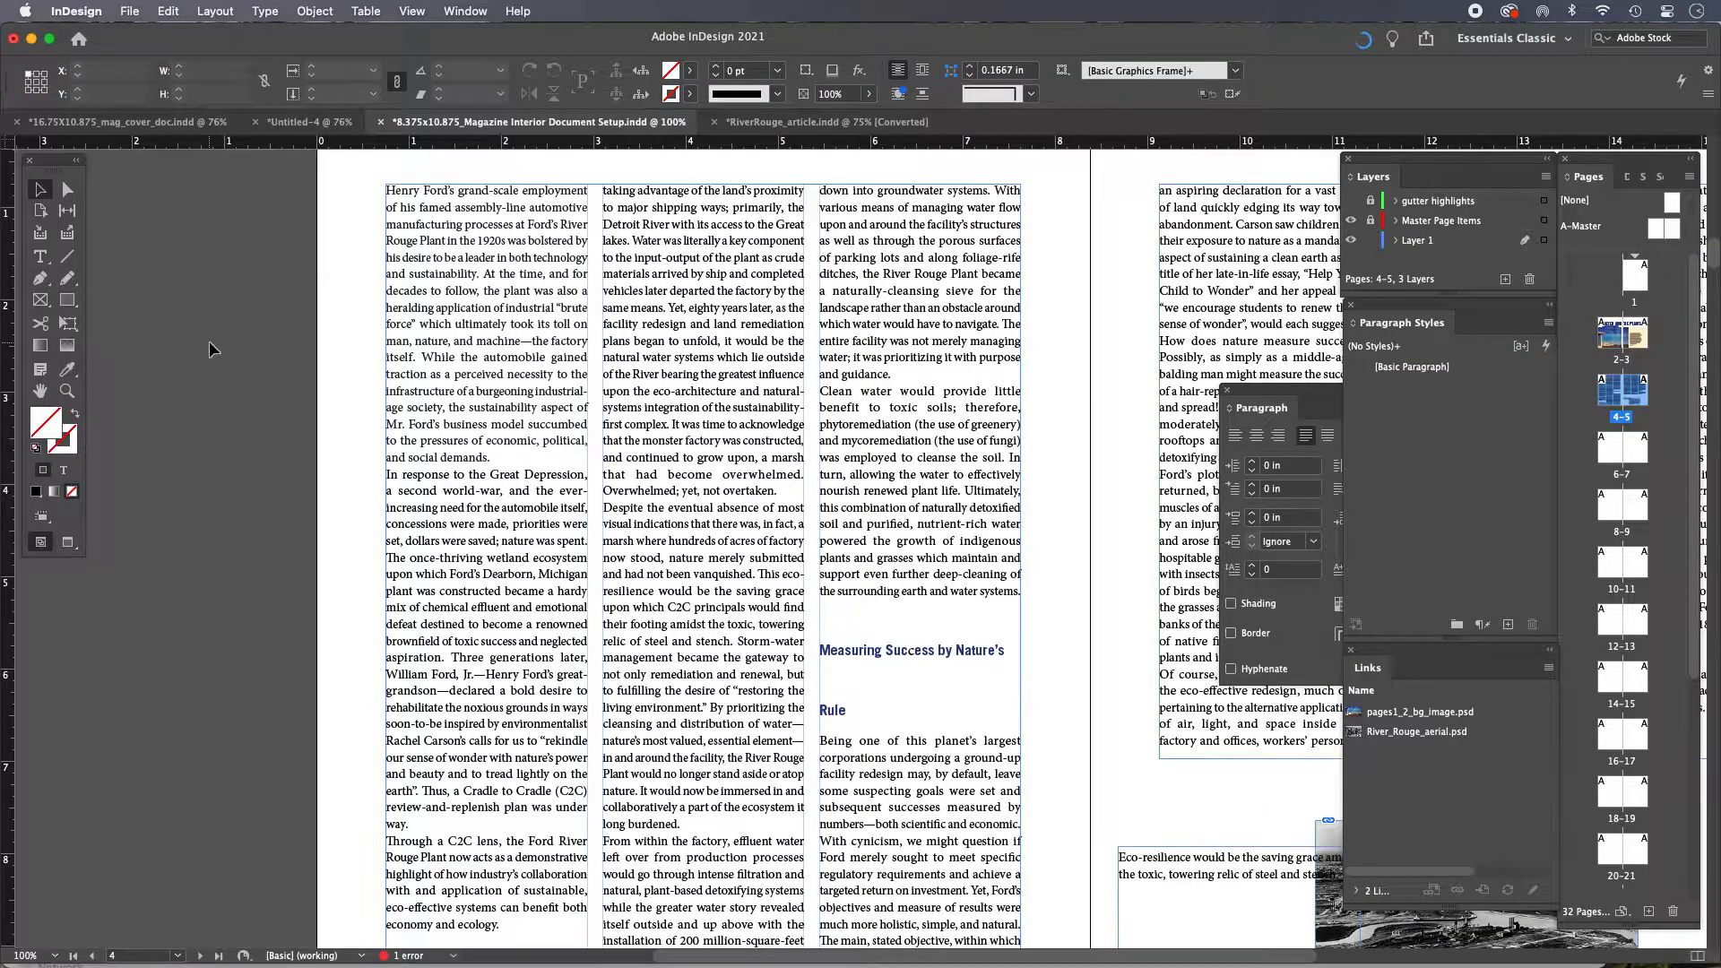
drag(233, 343, 166, 336)
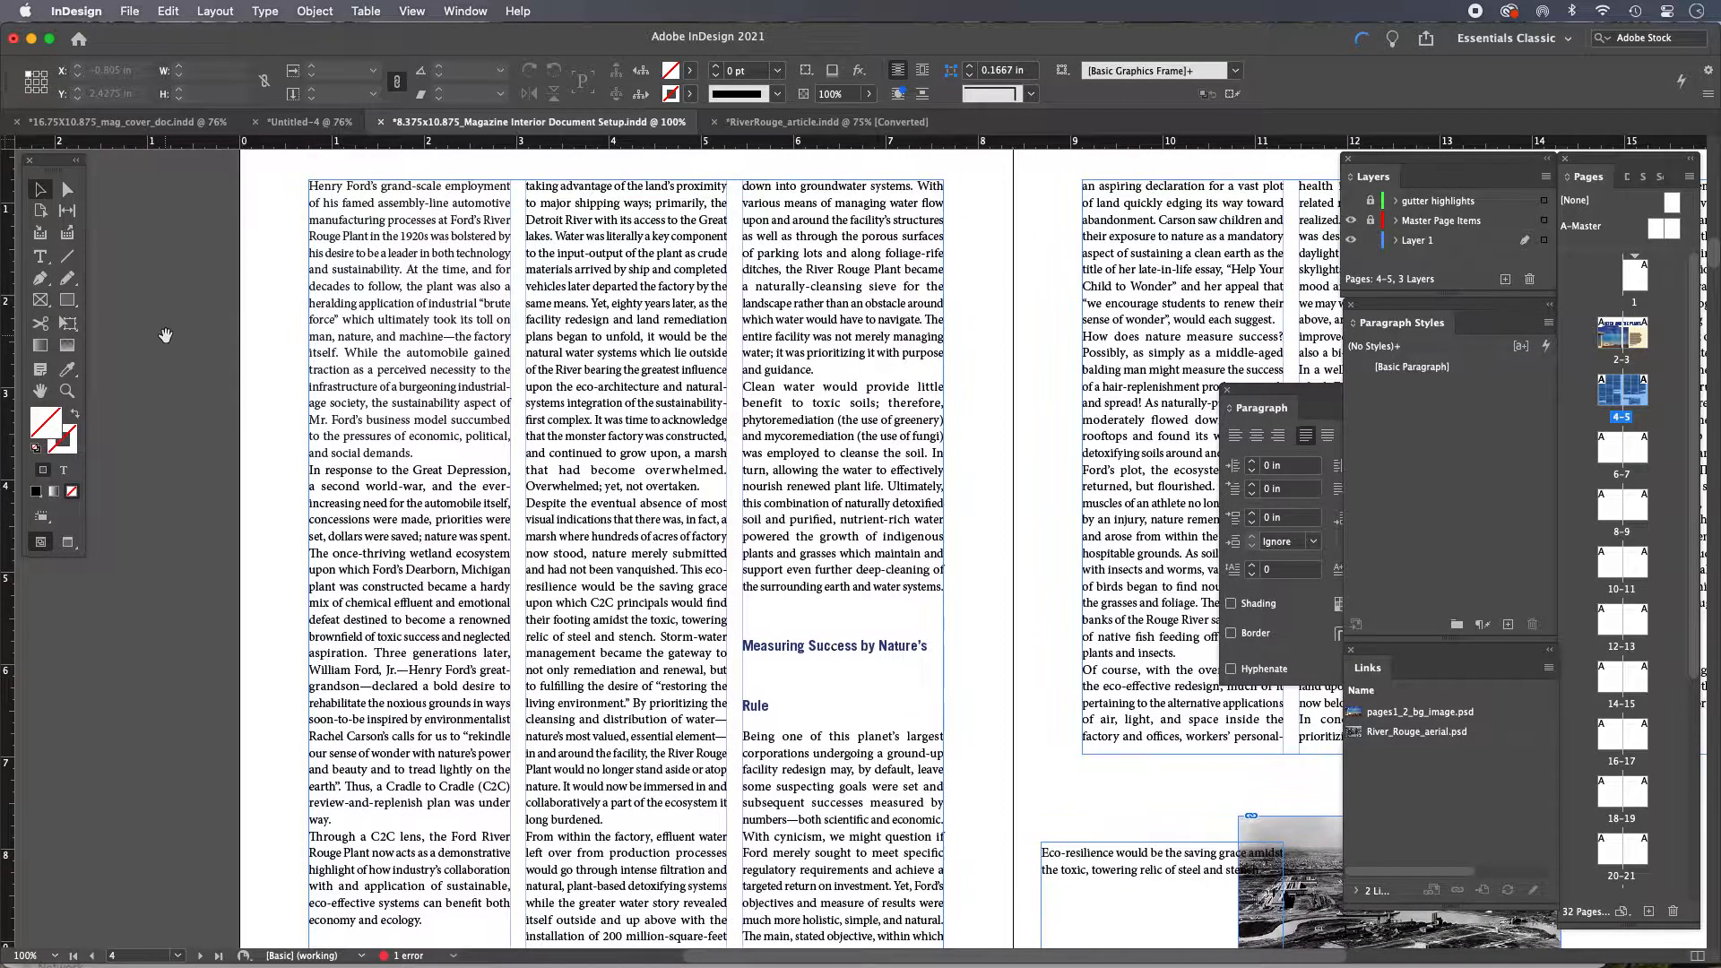
click(266, 11)
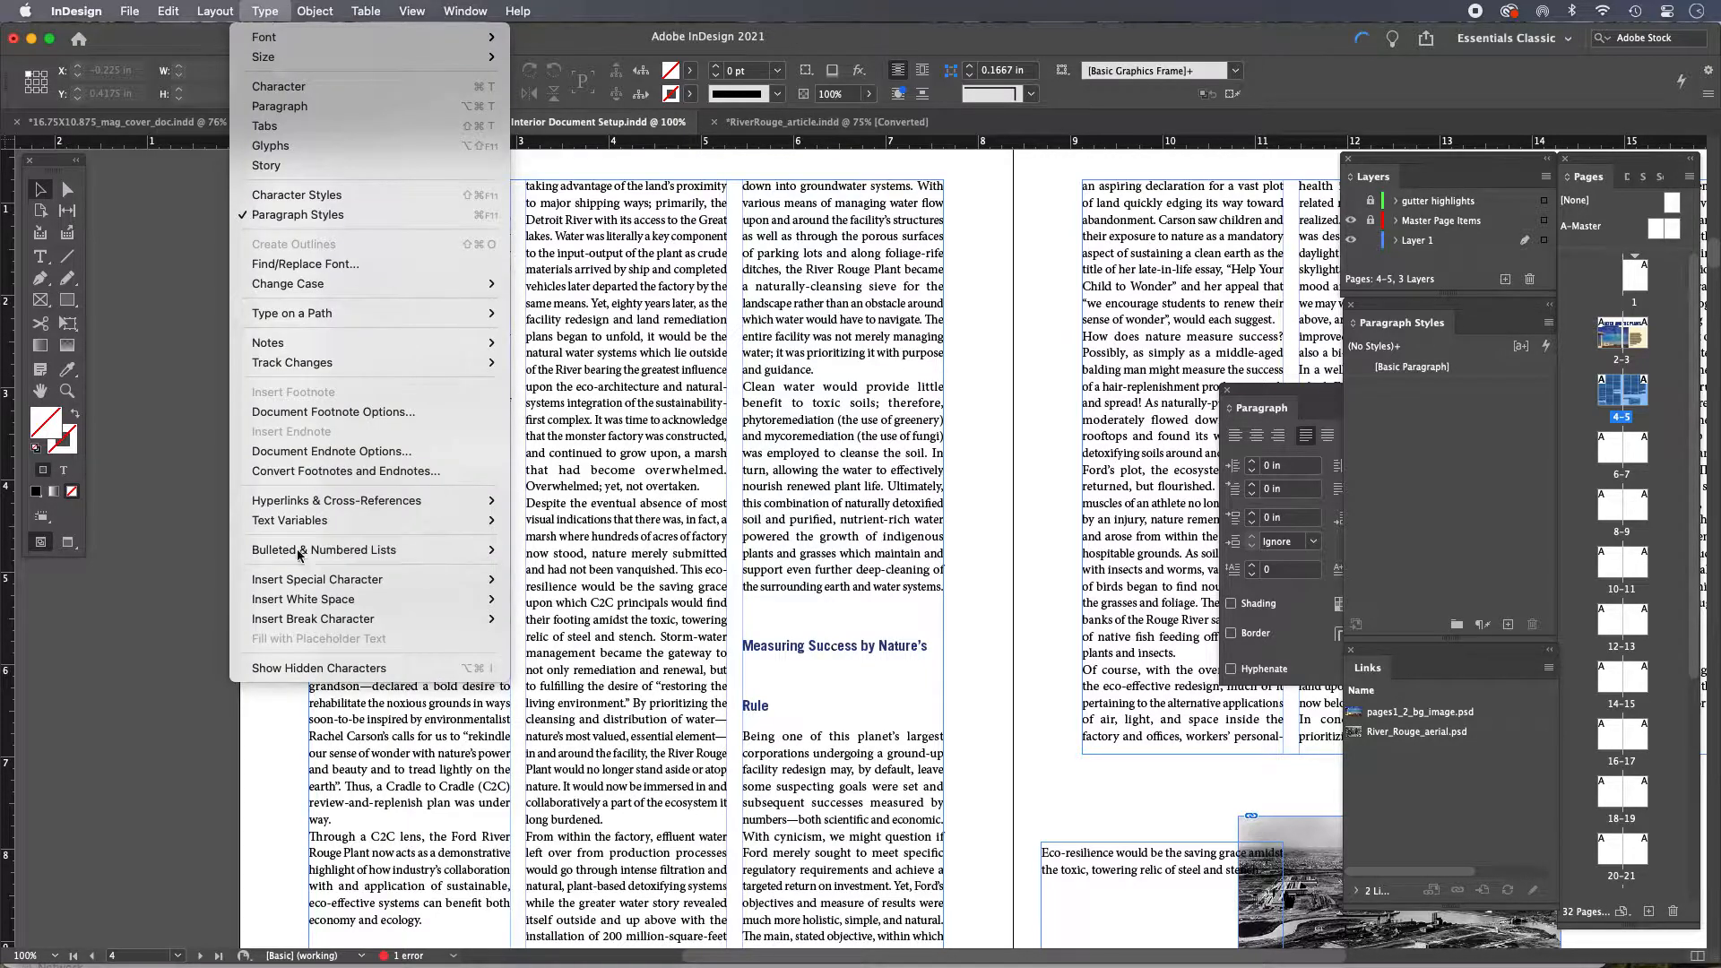
click(321, 669)
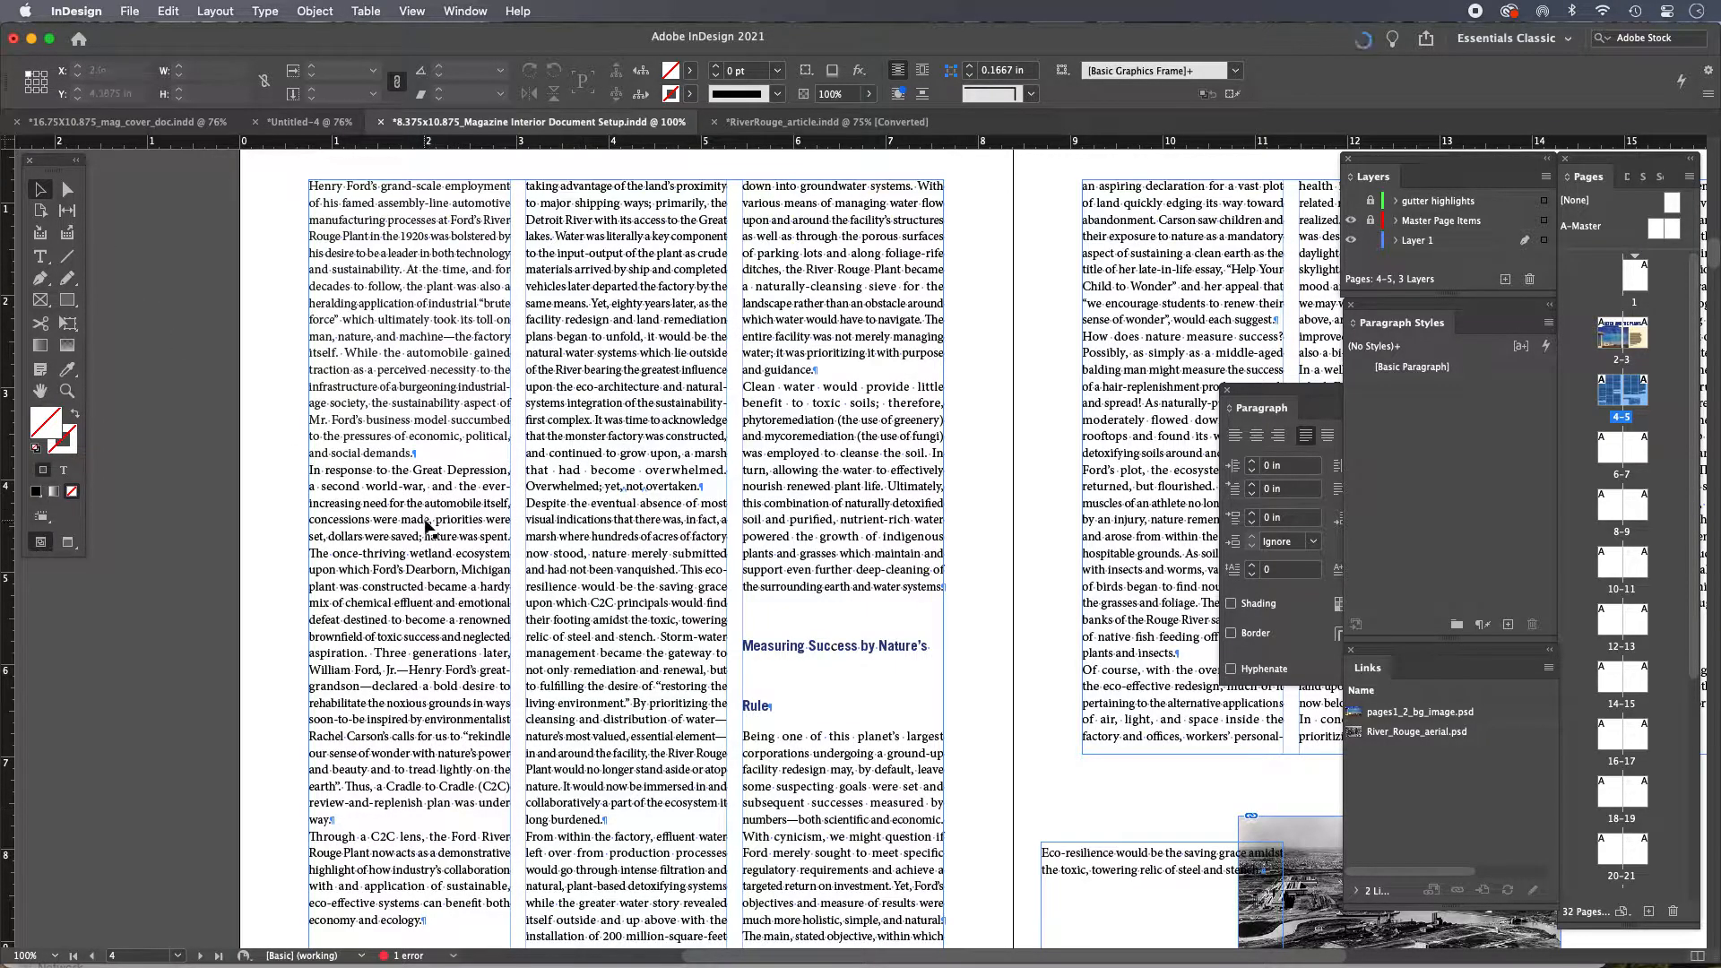
Examine the paragraph breaks in the first column of page 4 up close
drag(277, 387, 635, 629)
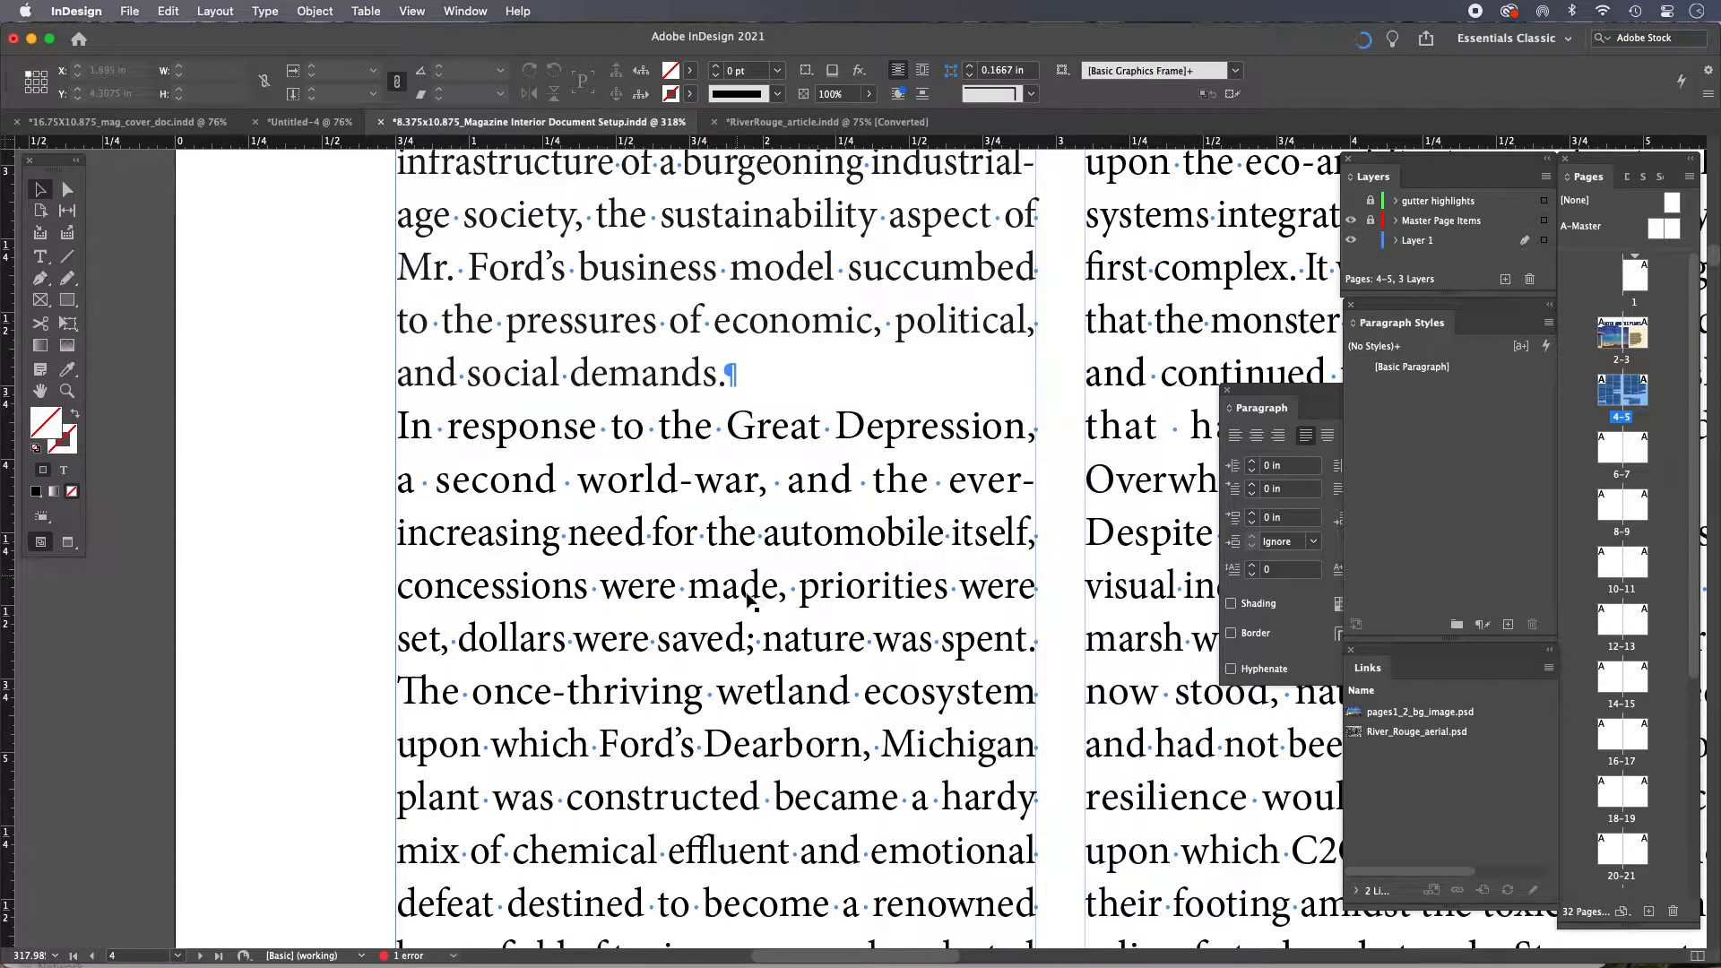
scroll(760, 592, down, 10)
scroll(759, 587, up, 10)
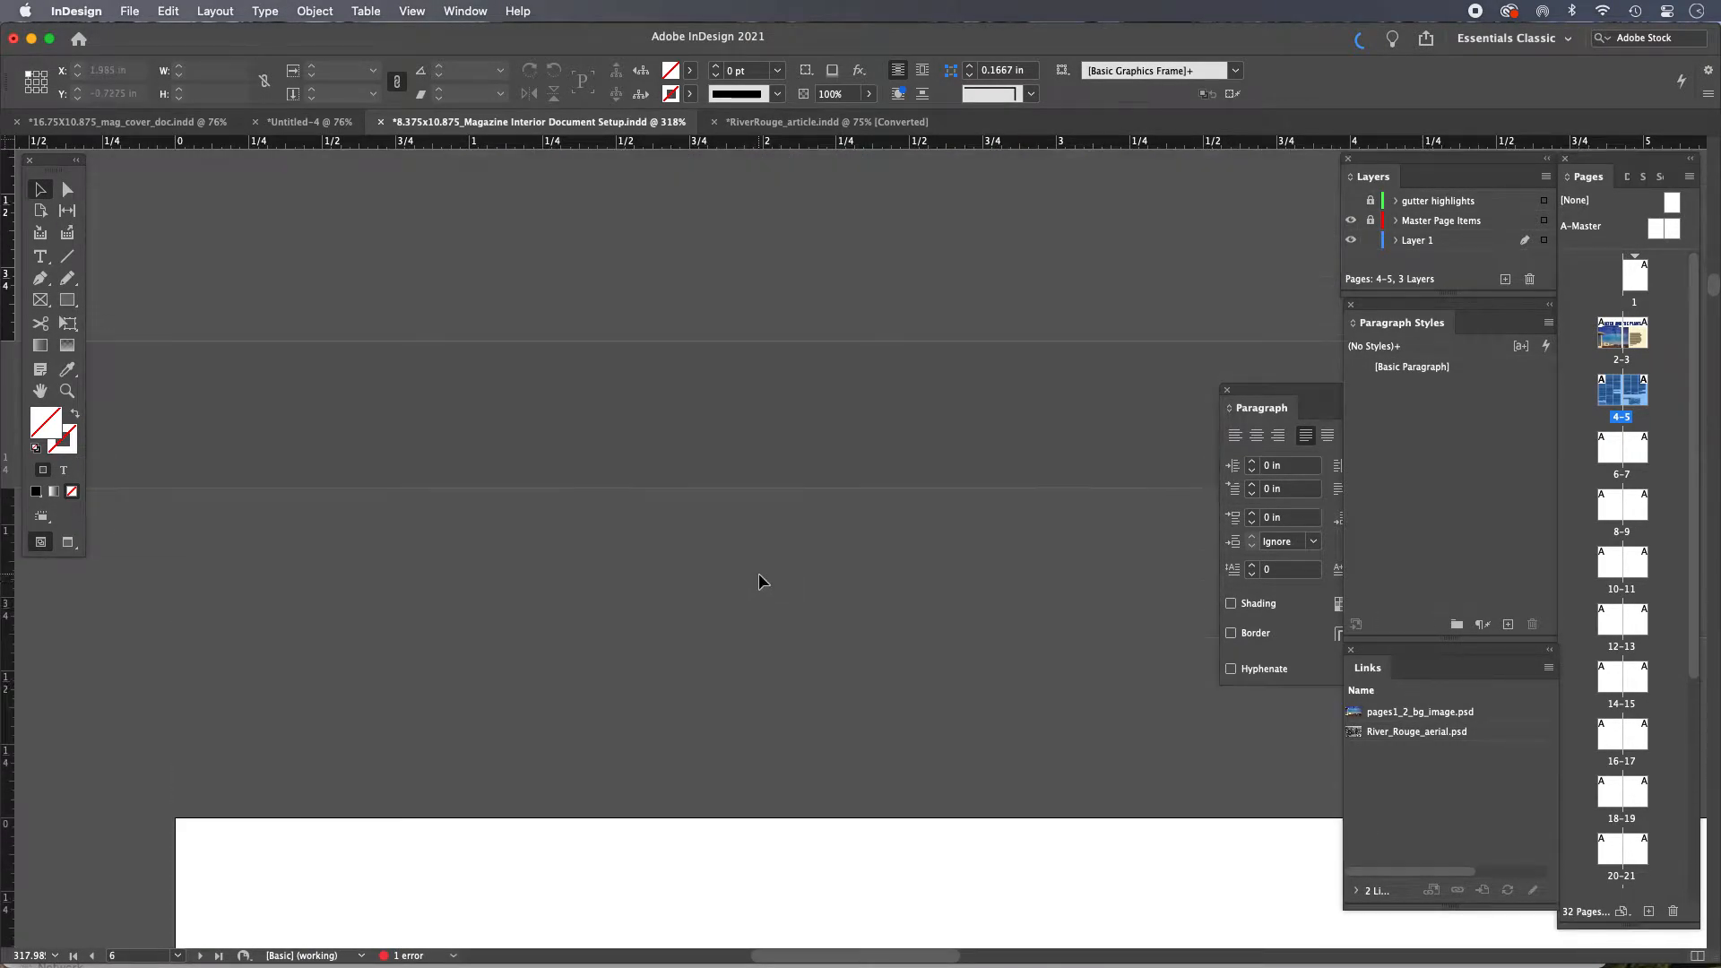
scroll(760, 581, up, 8)
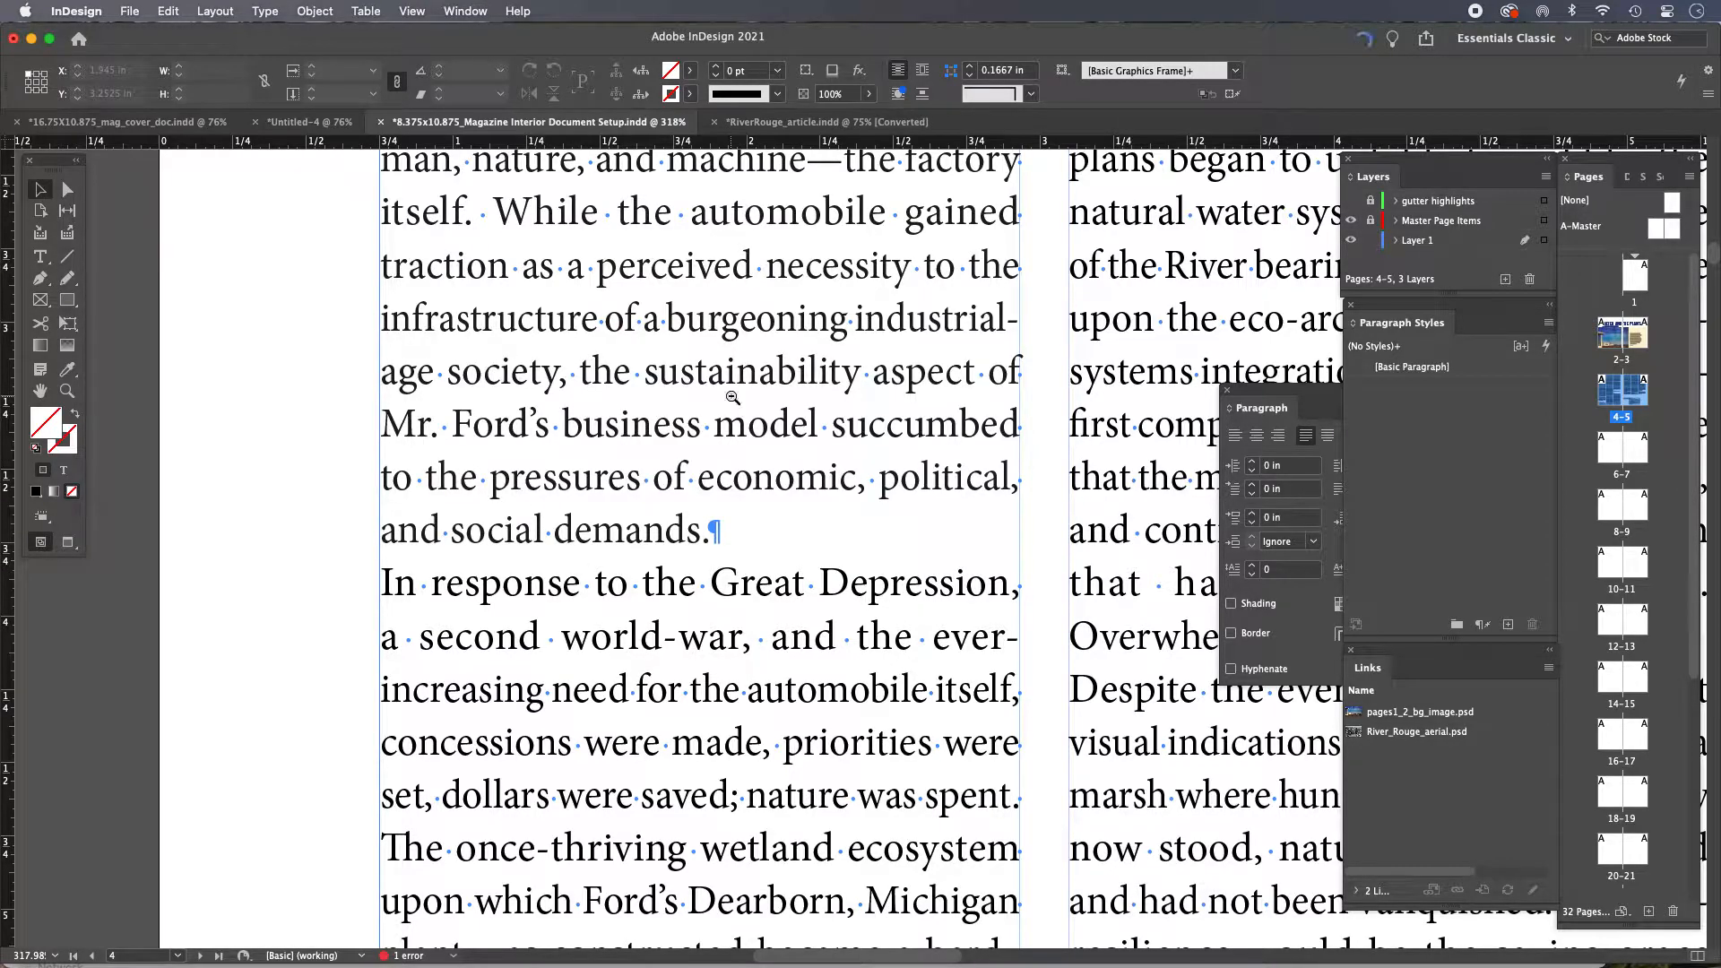
alt+super+click(715, 437)
alt+super+click(797, 539)
alt+super+click(794, 541)
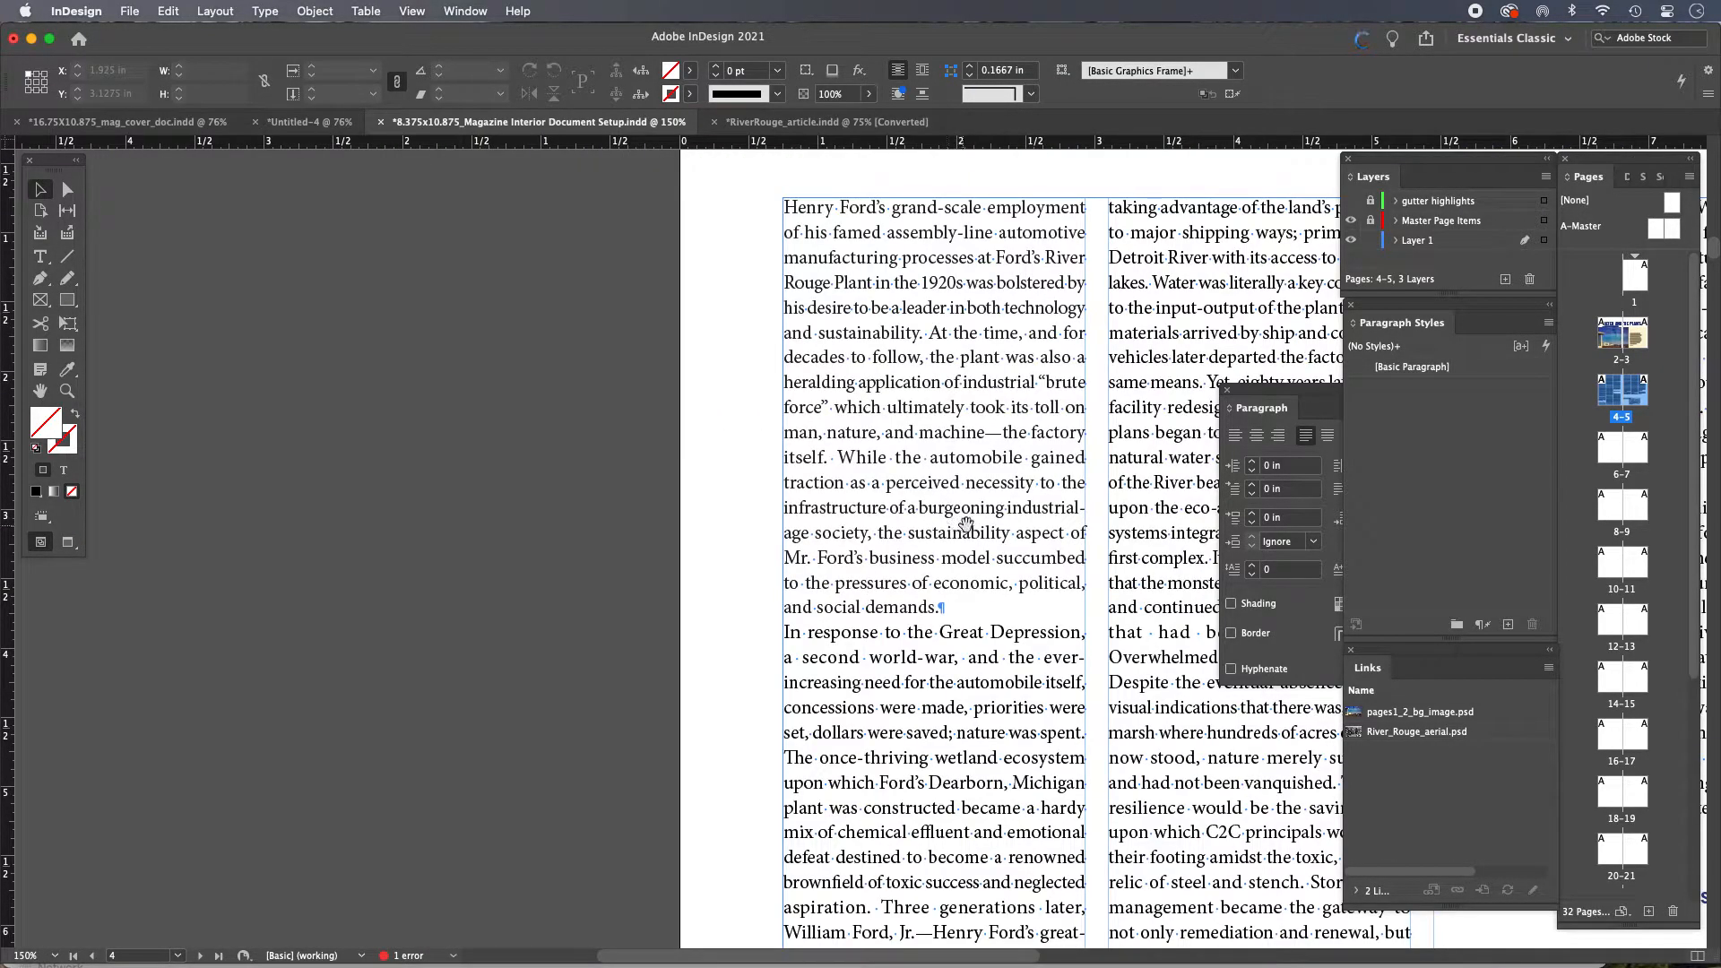
drag(995, 544, 449, 323)
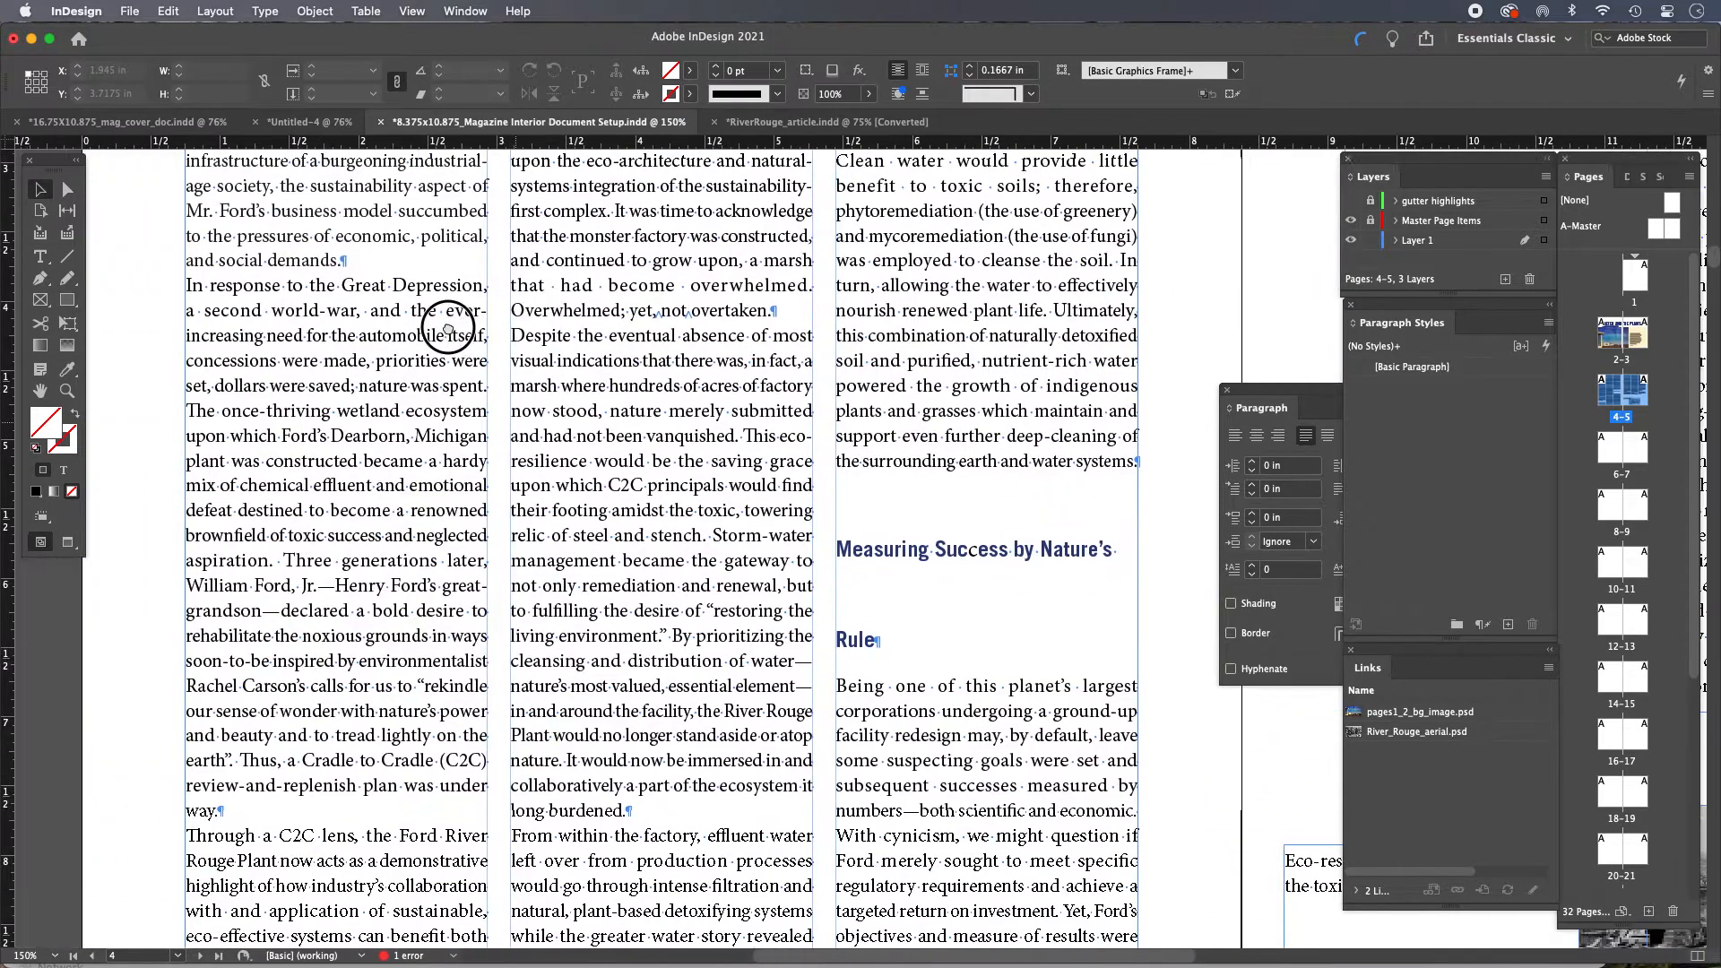
Select the second body paragraph, from 'In response' to 'way.', and set its text fill tint to 97%
key(t)
click(193, 285)
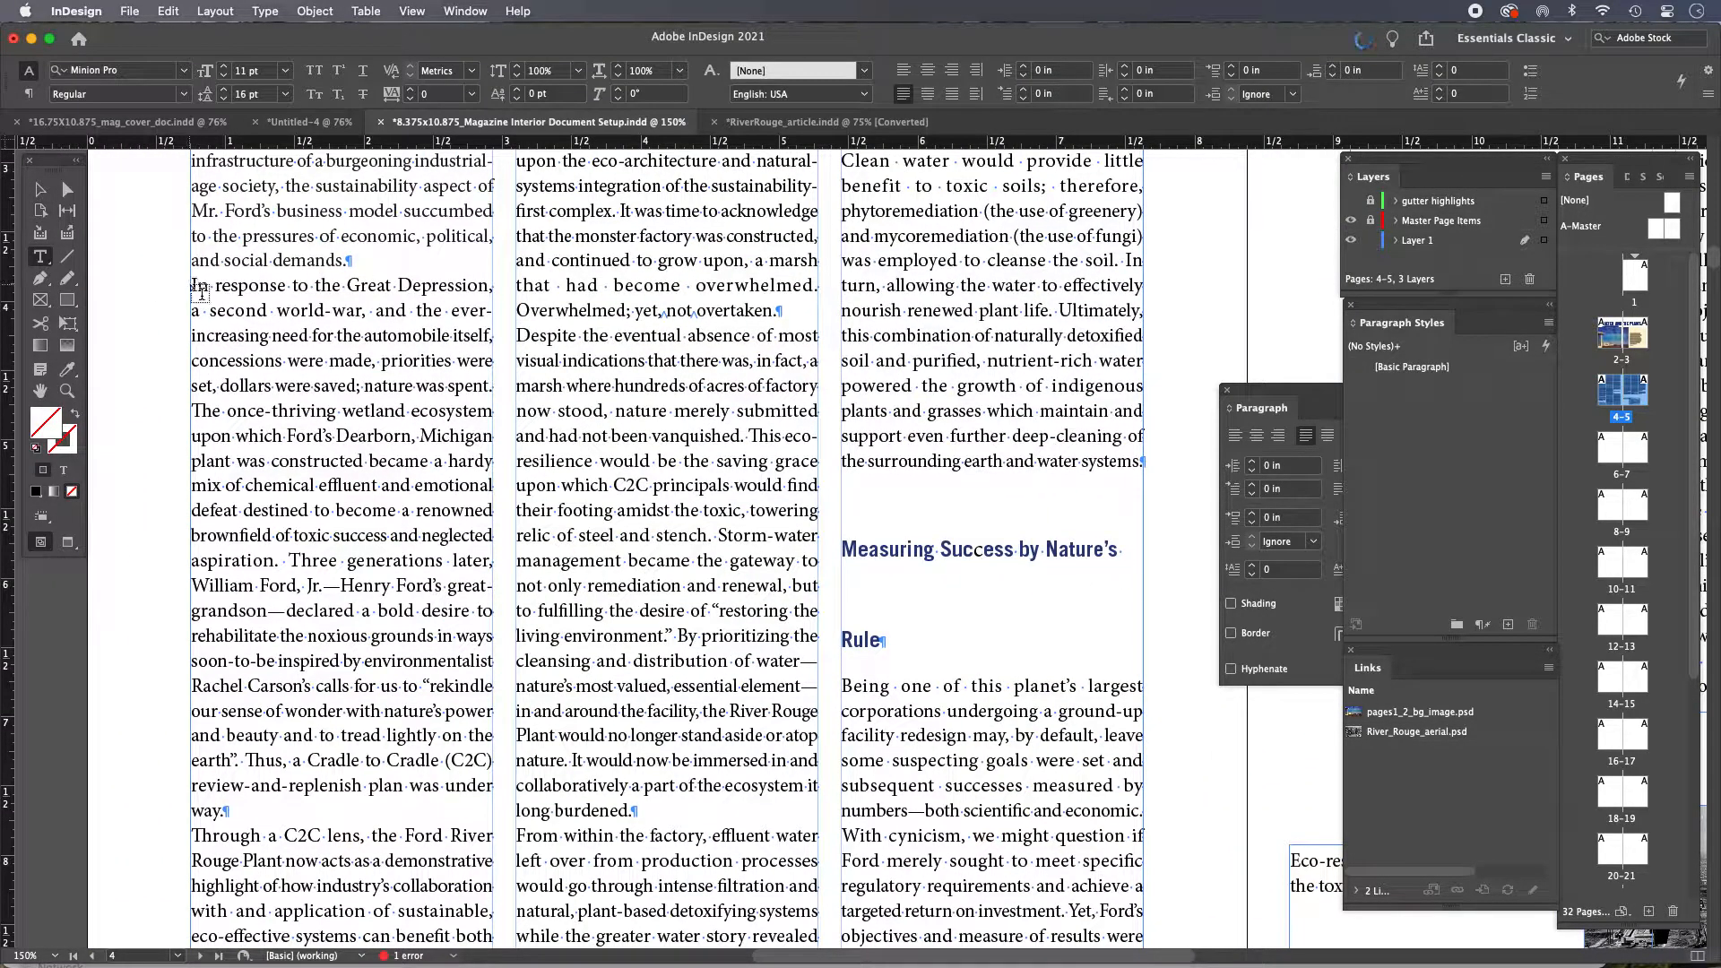
drag(193, 285, 228, 811)
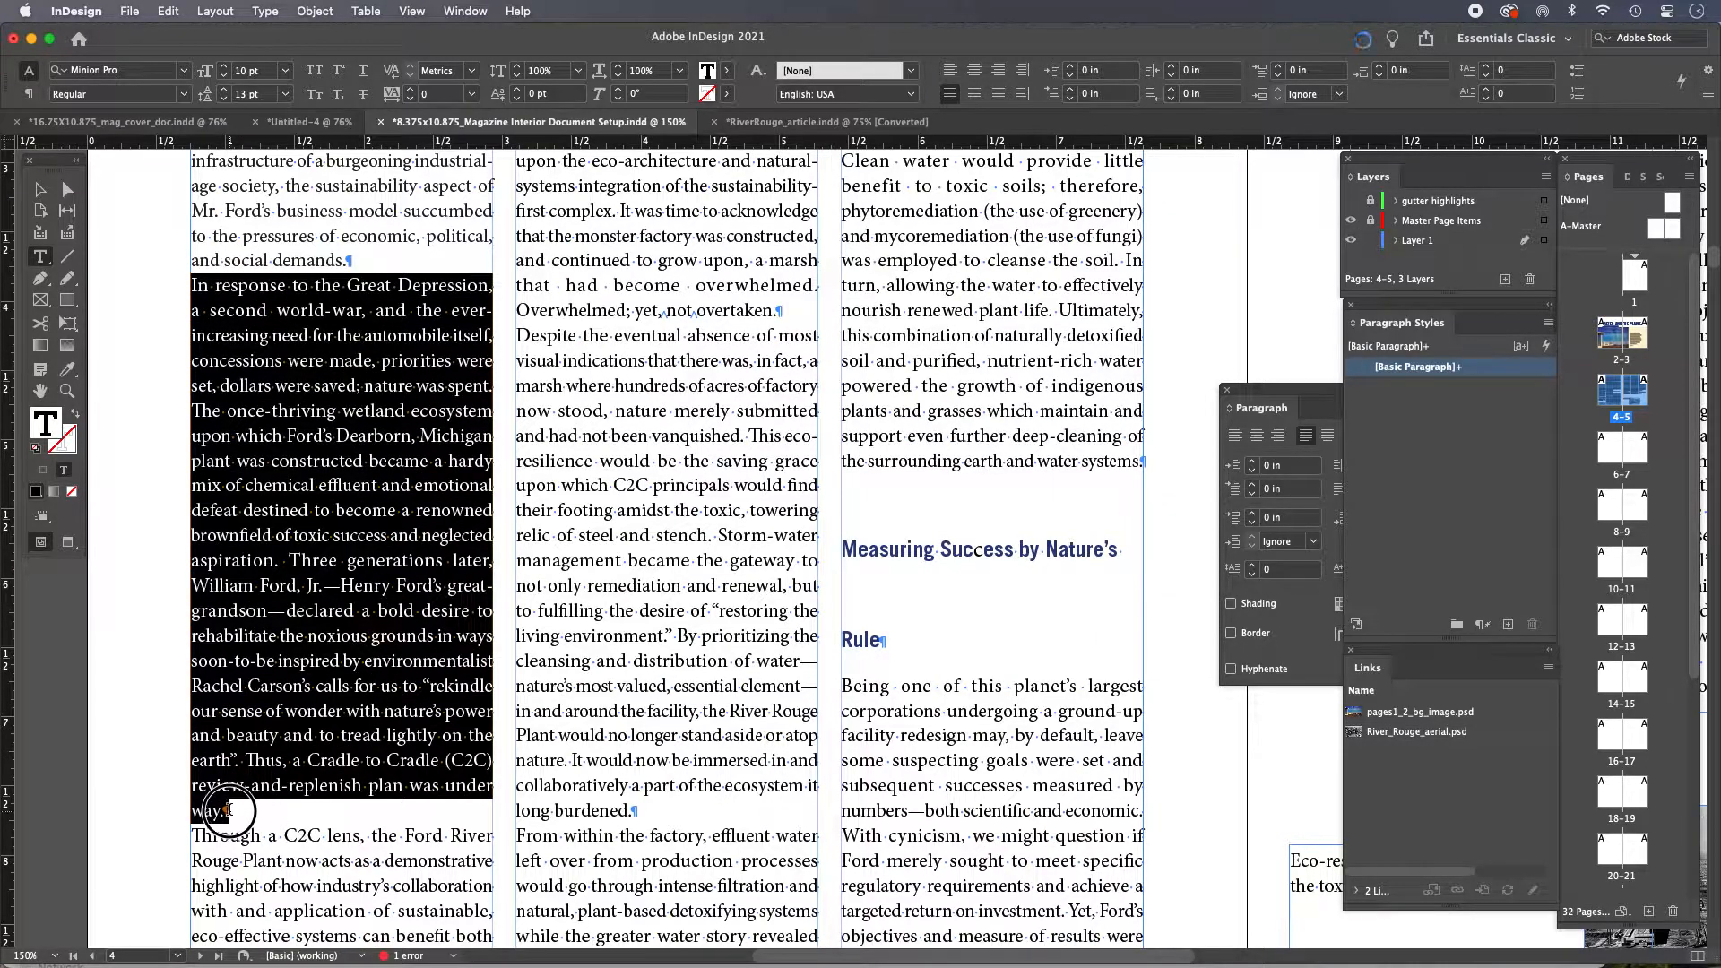
click(726, 70)
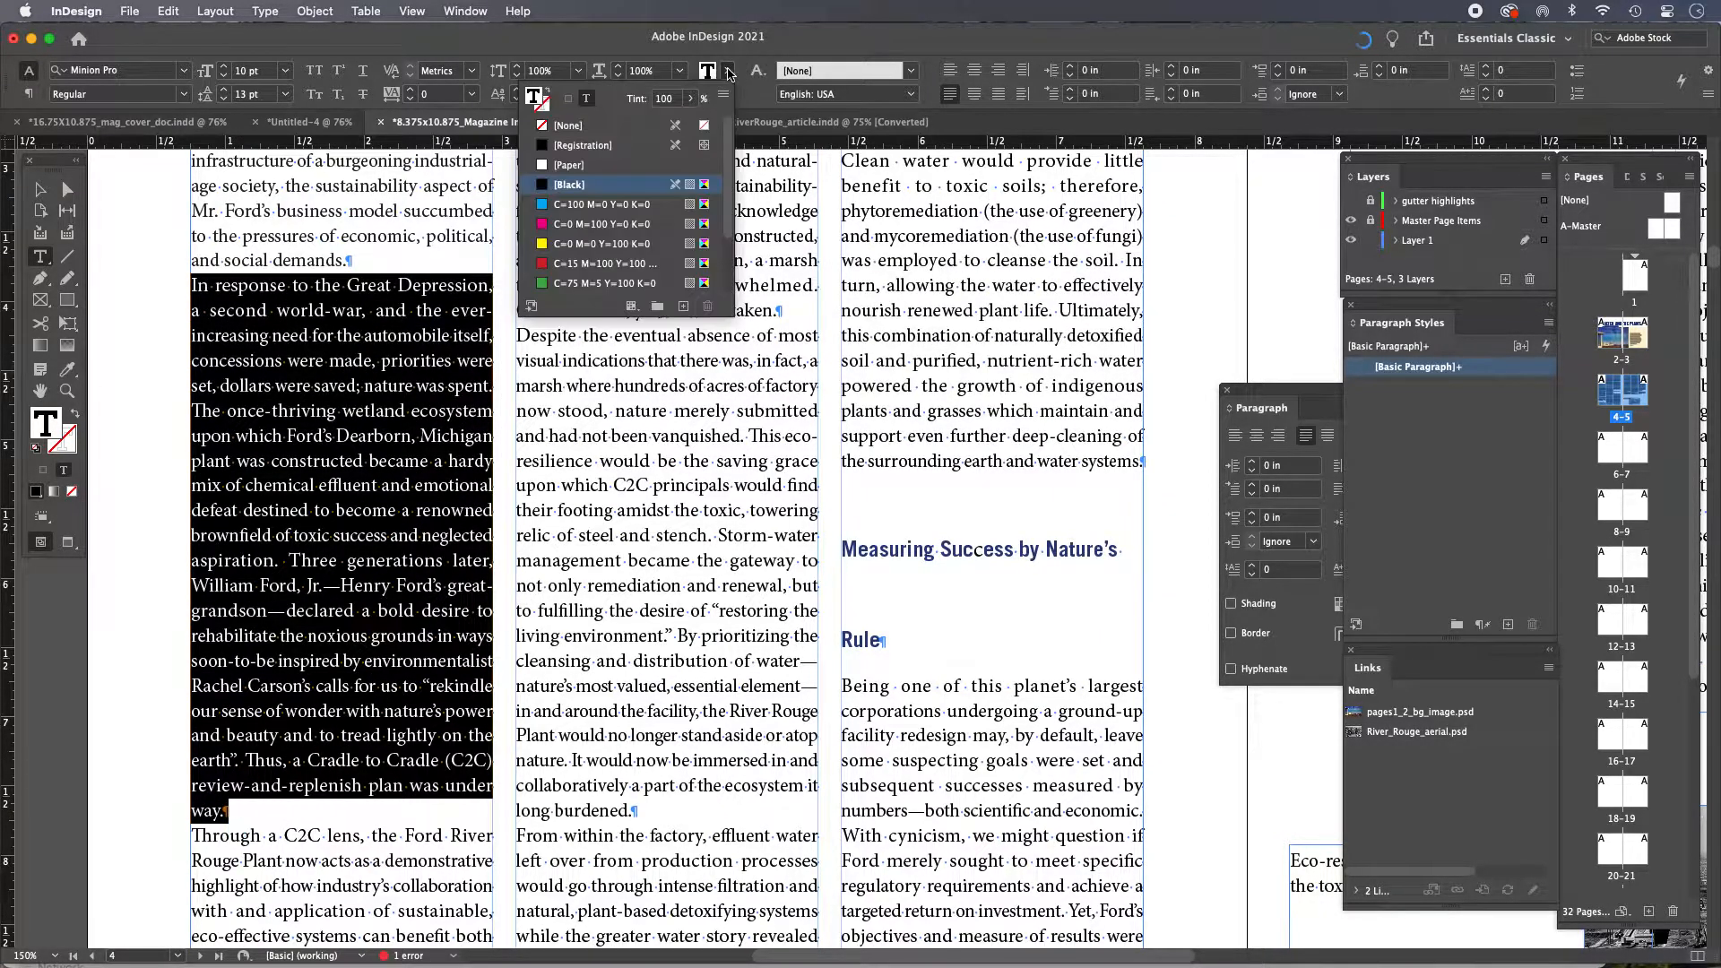
click(664, 98)
text(97)
key(Return)
click(40, 189)
click(119, 207)
alt+super+click(527, 499)
alt+super+click(836, 505)
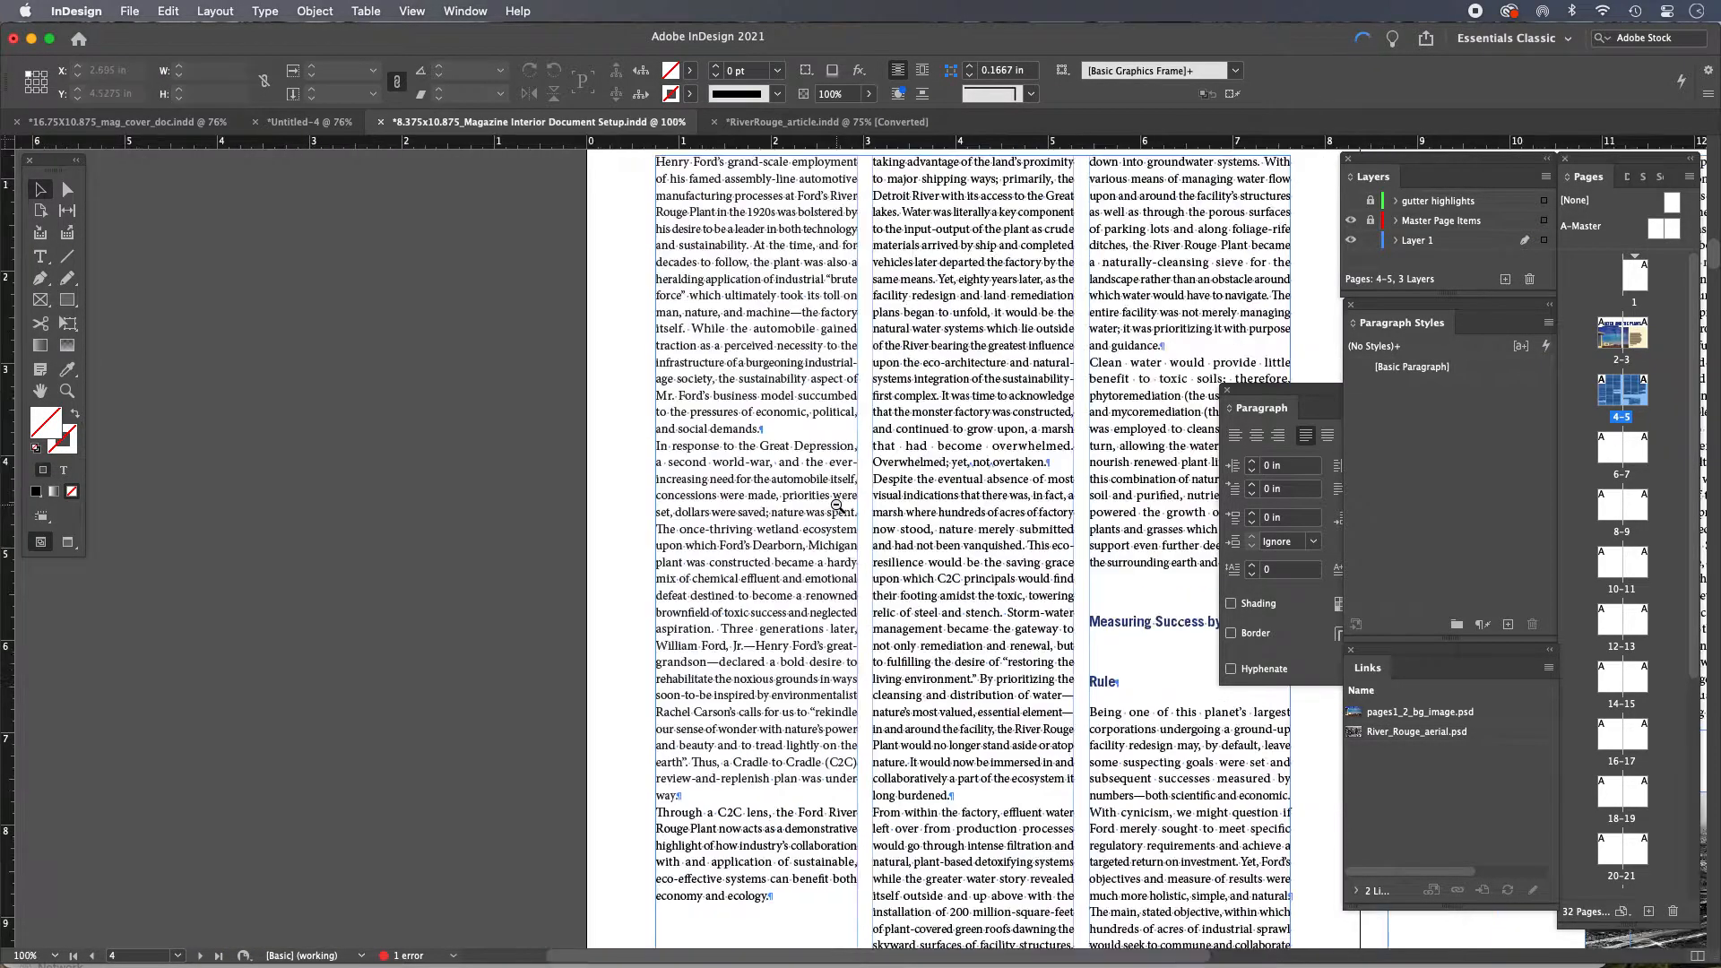
drag(839, 493, 484, 568)
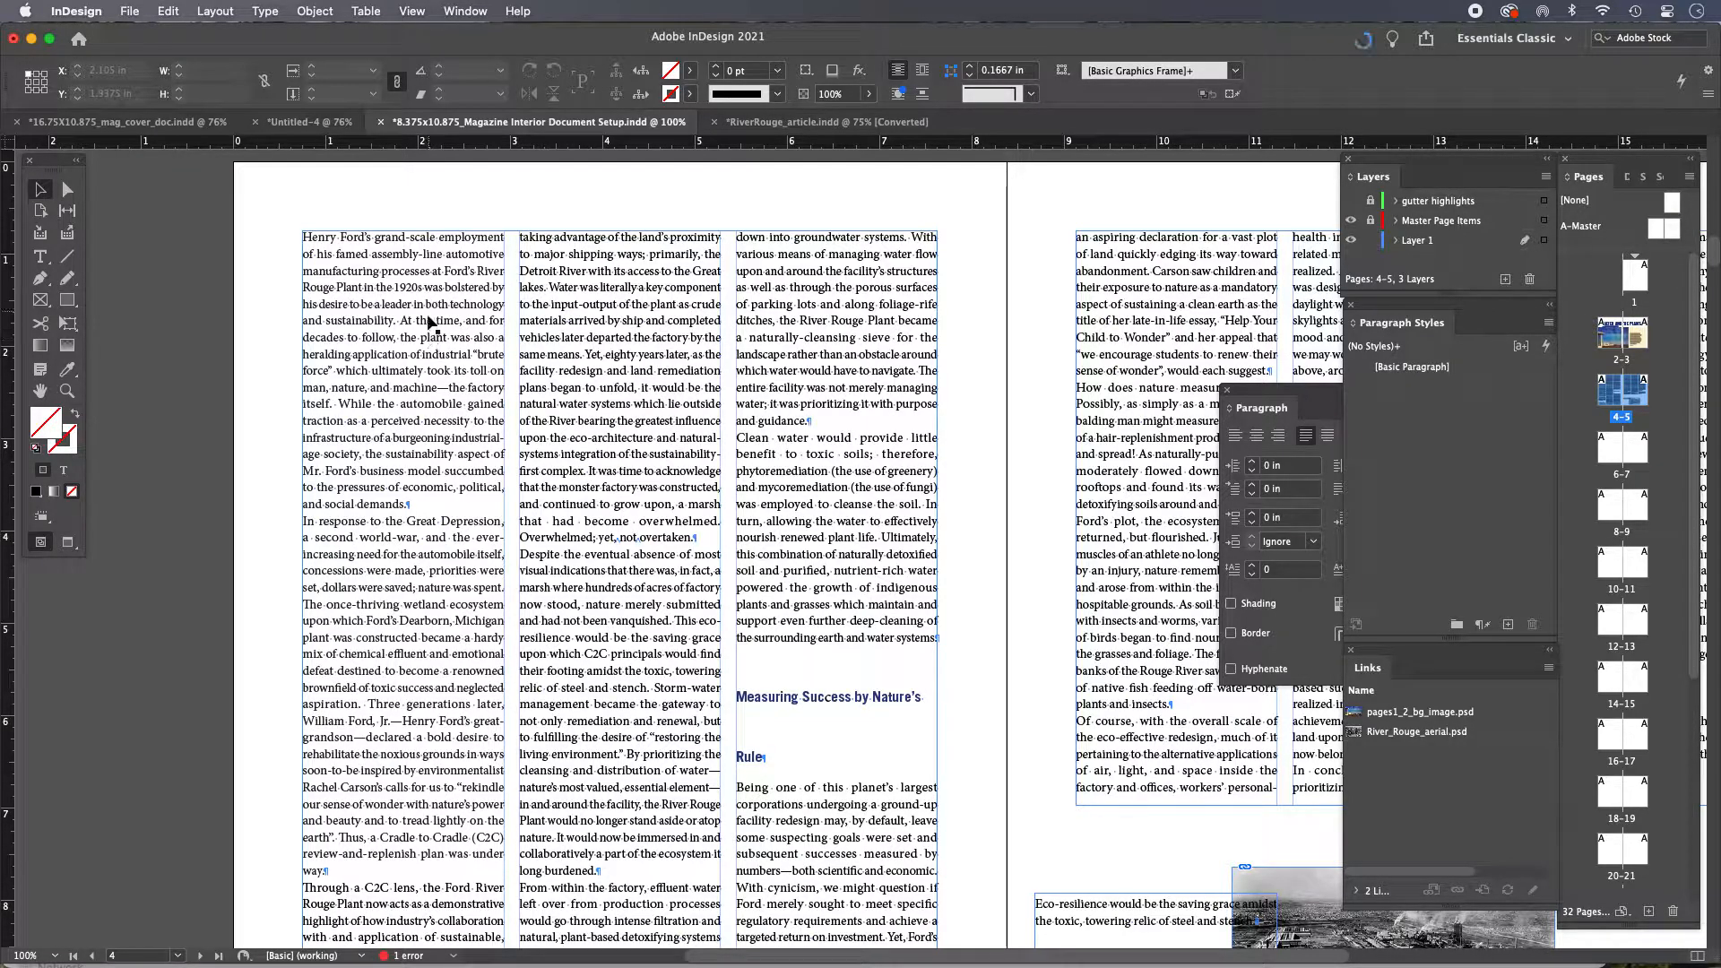
Create a new paragraph style named 'first paragraph NO indent' from the first body paragraph, applying it to the selection
drag(447, 420, 355, 391)
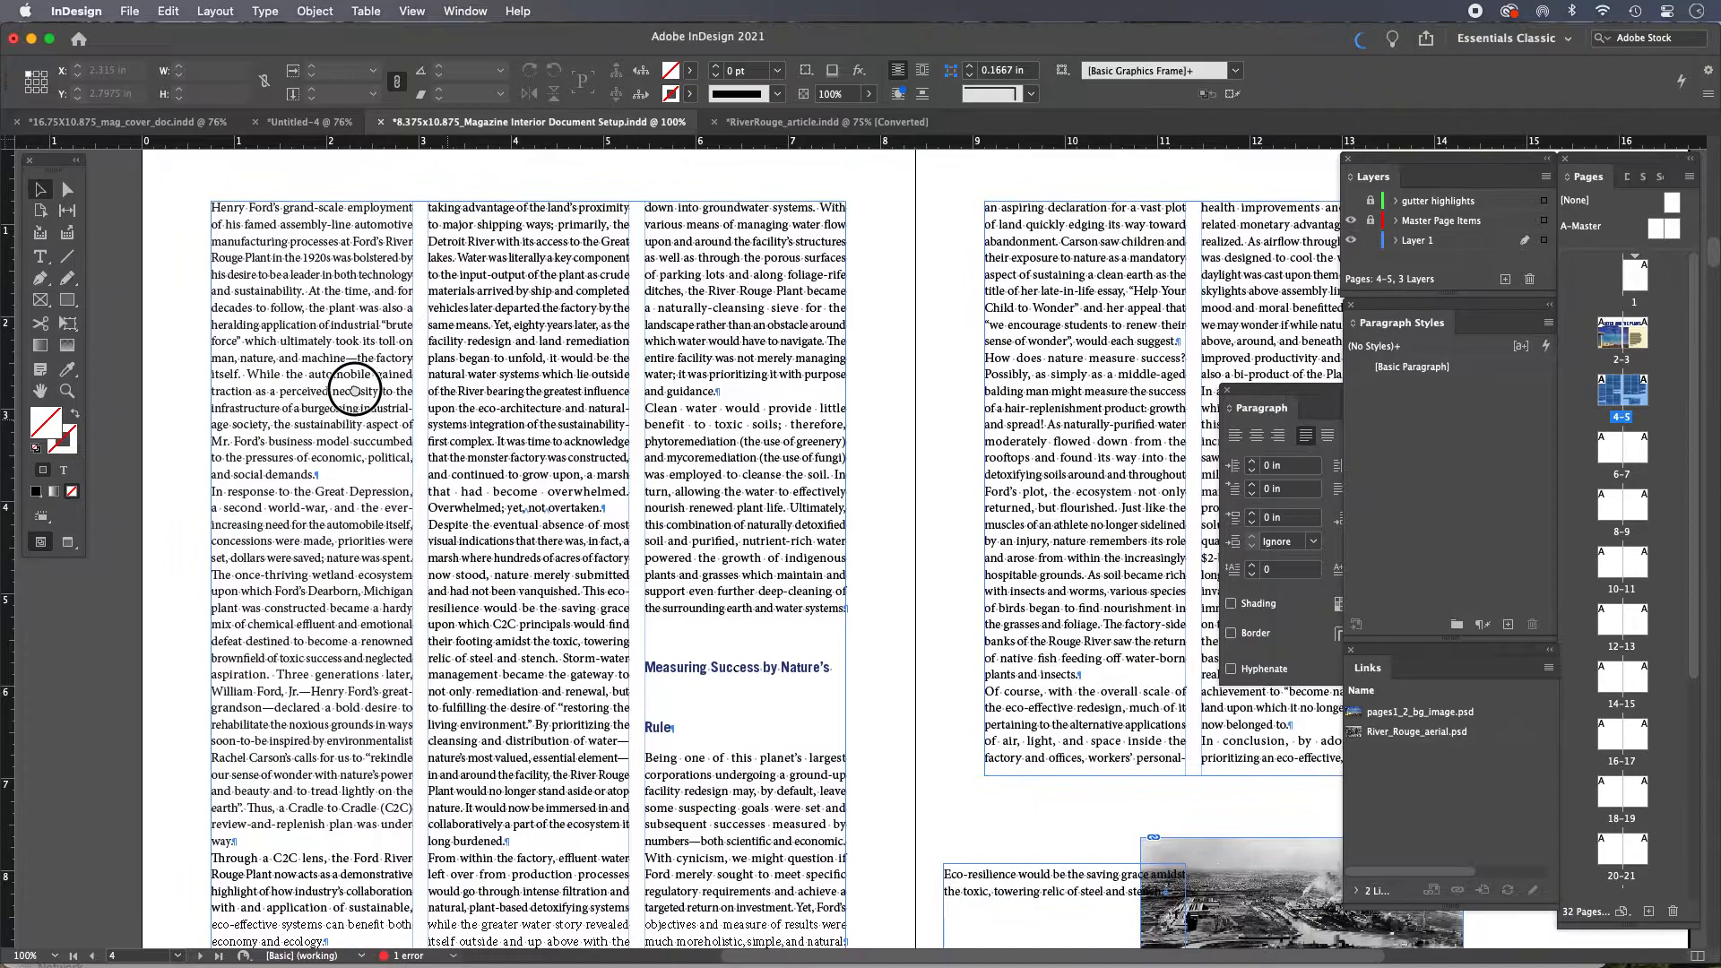
double_click(350, 327)
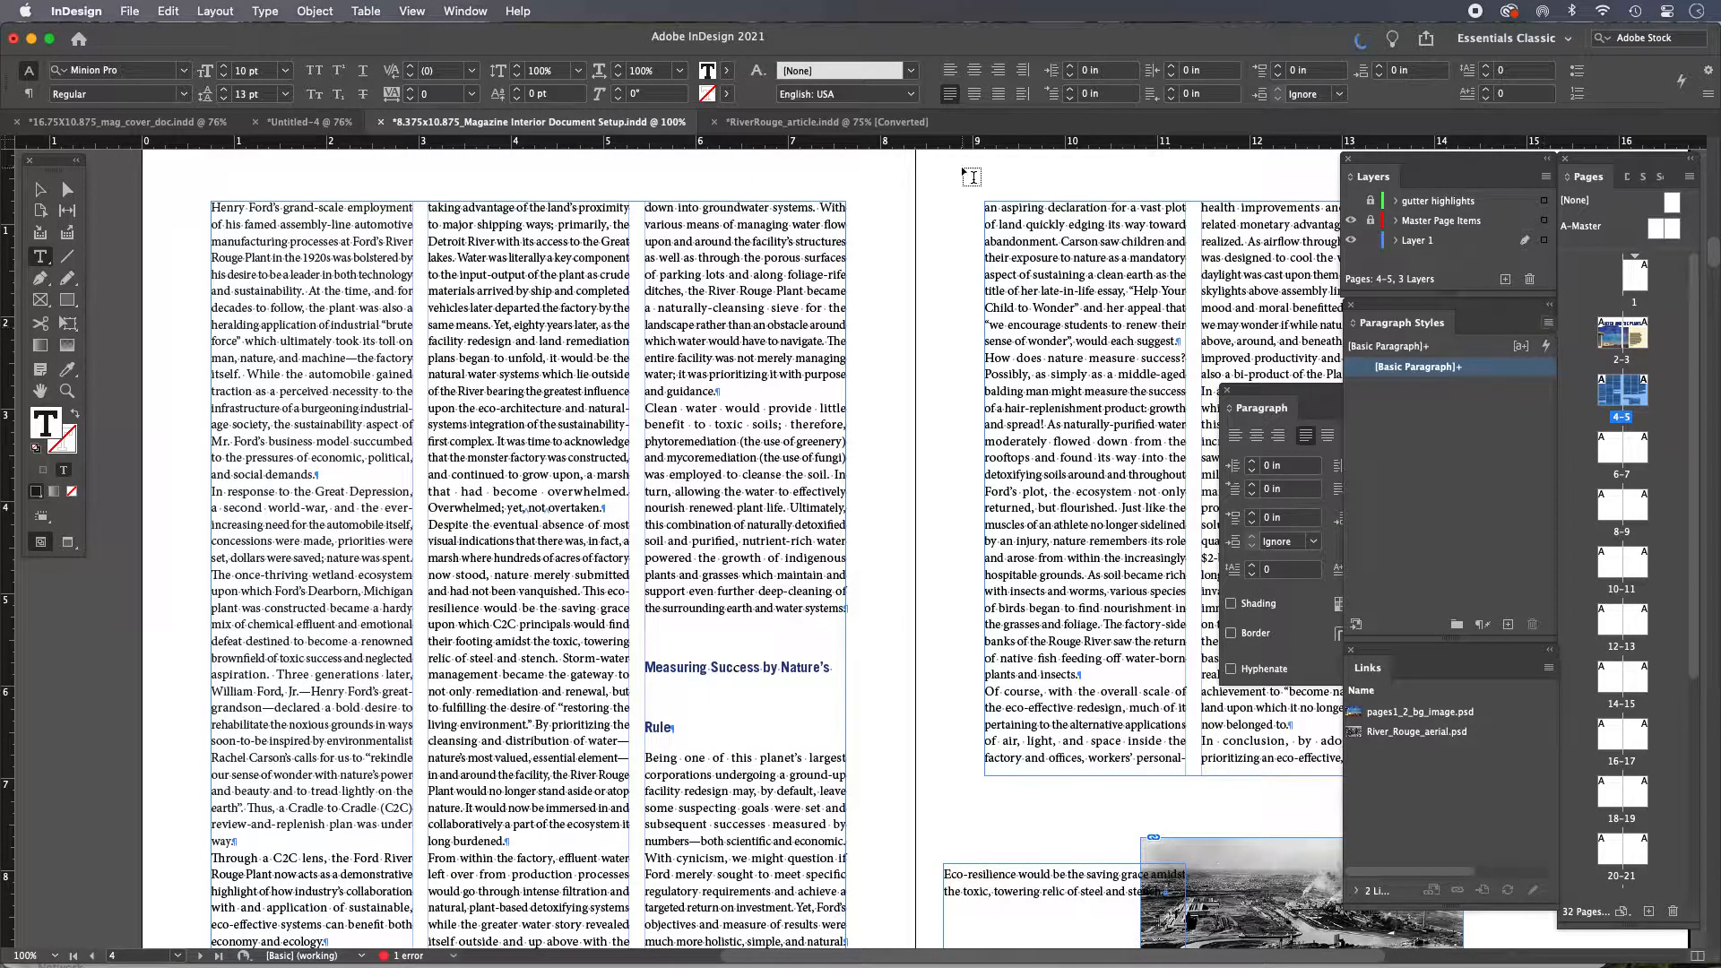
click(463, 10)
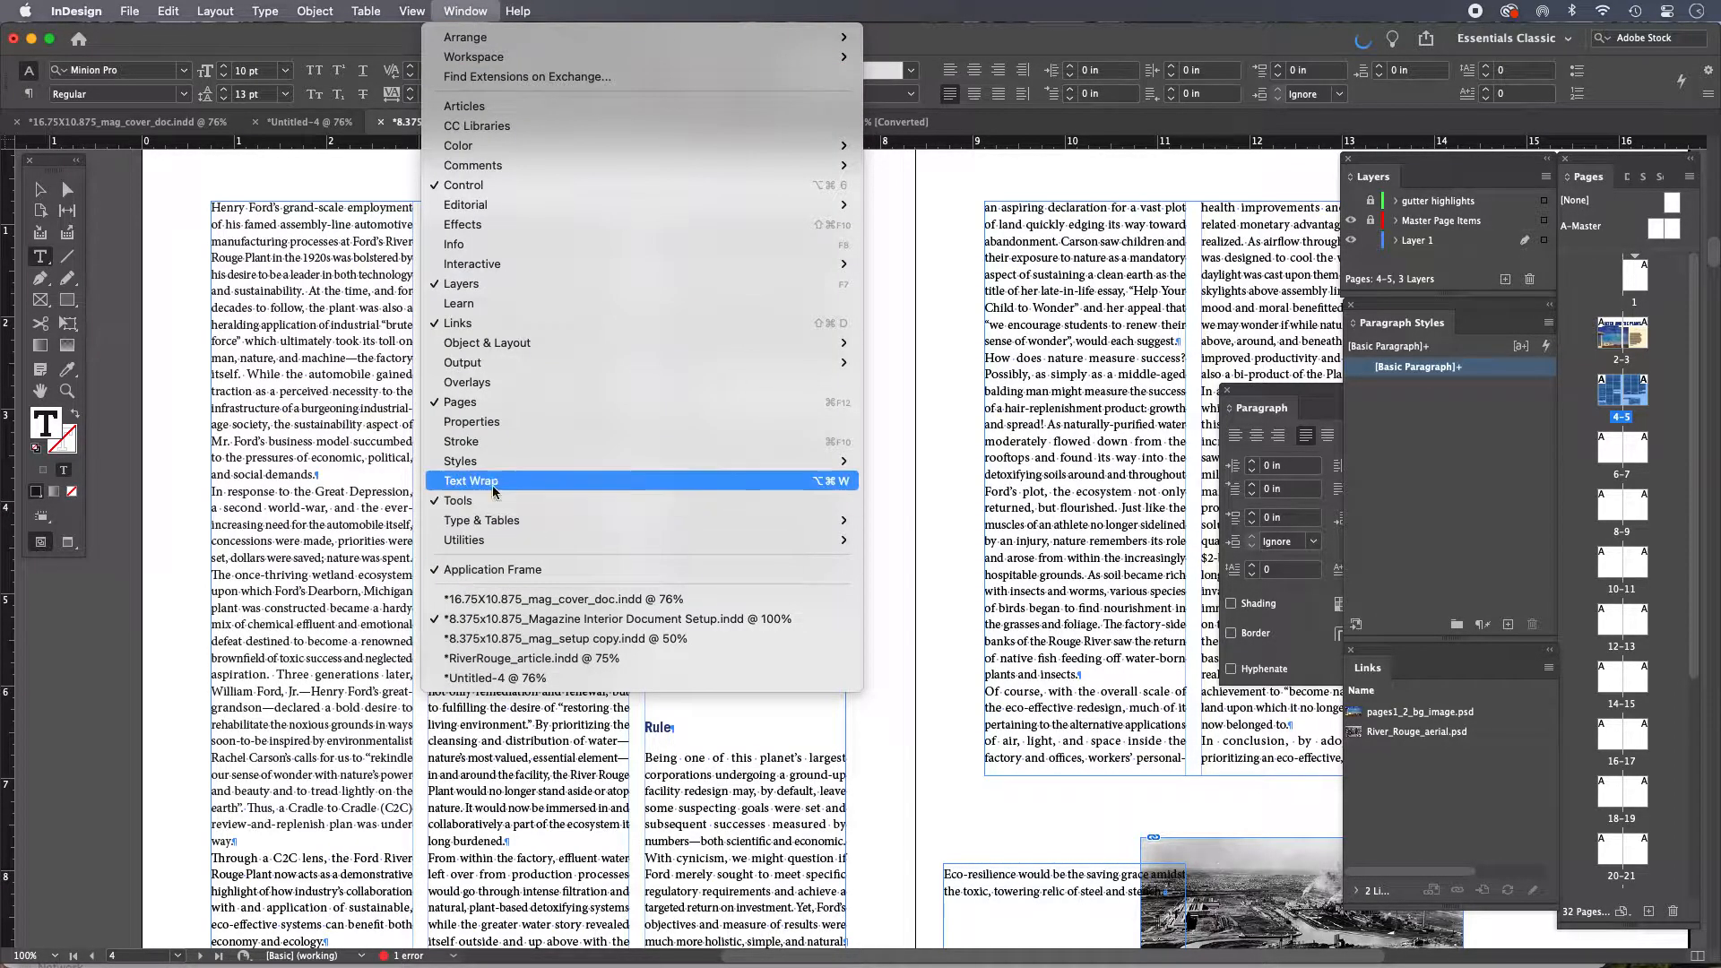
mouse_move(645, 461)
click(976, 532)
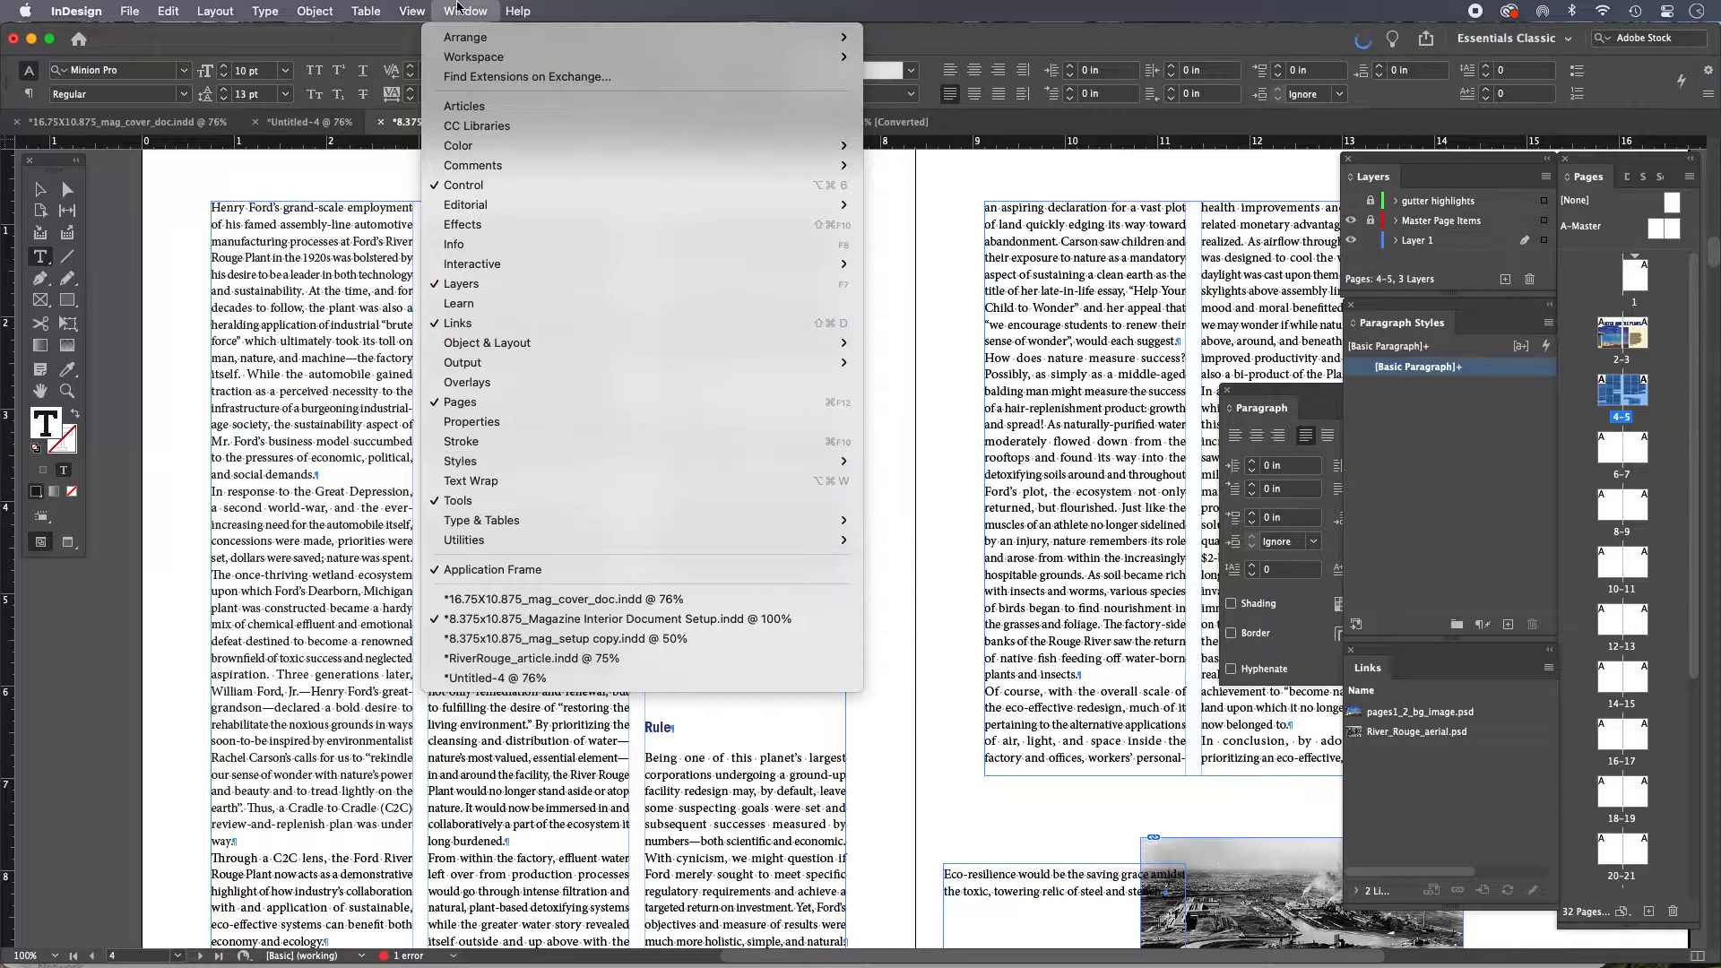
click(1549, 324)
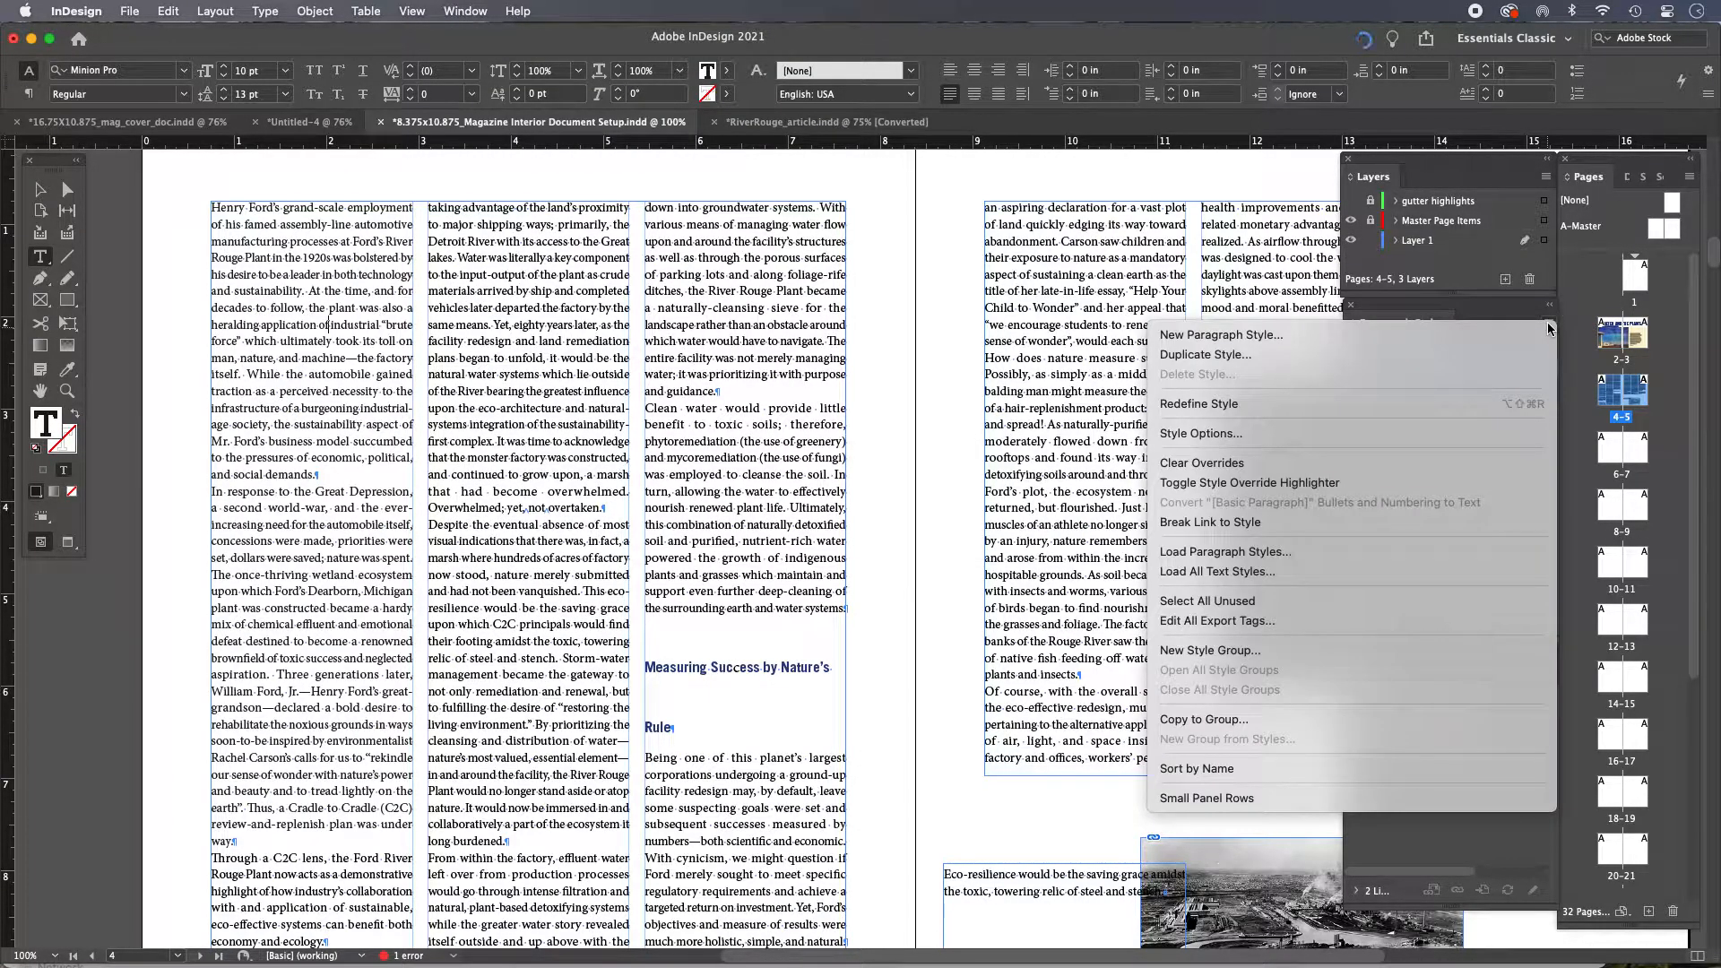
click(1224, 336)
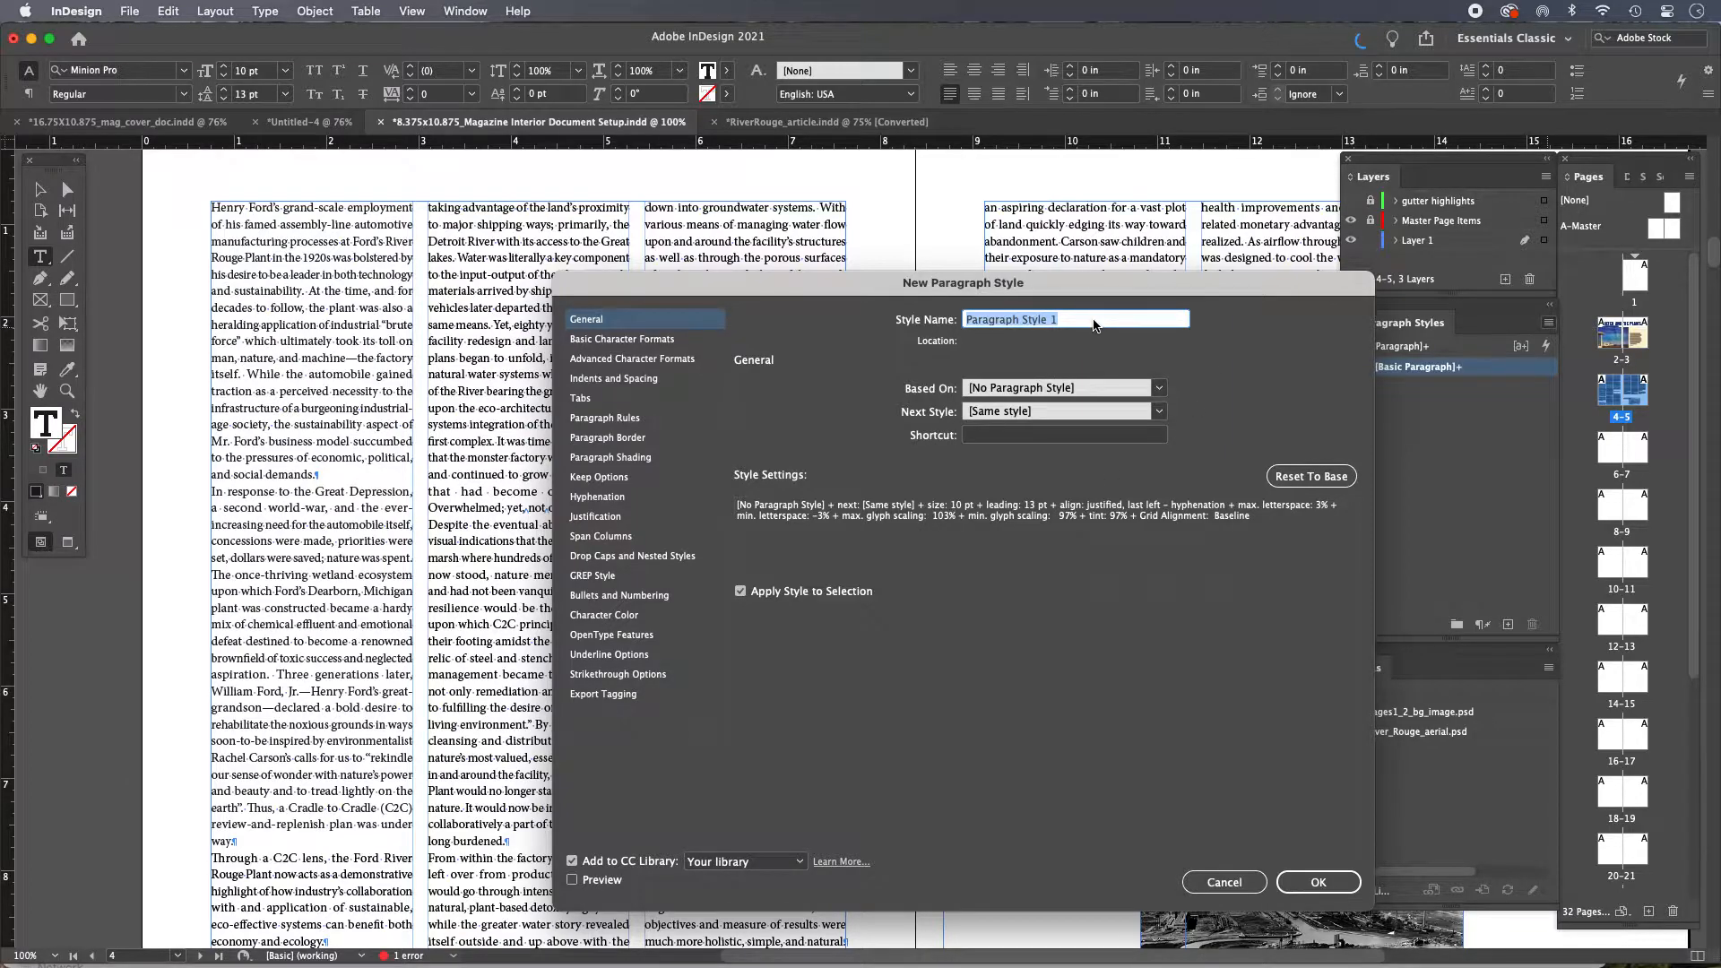
text(first p)
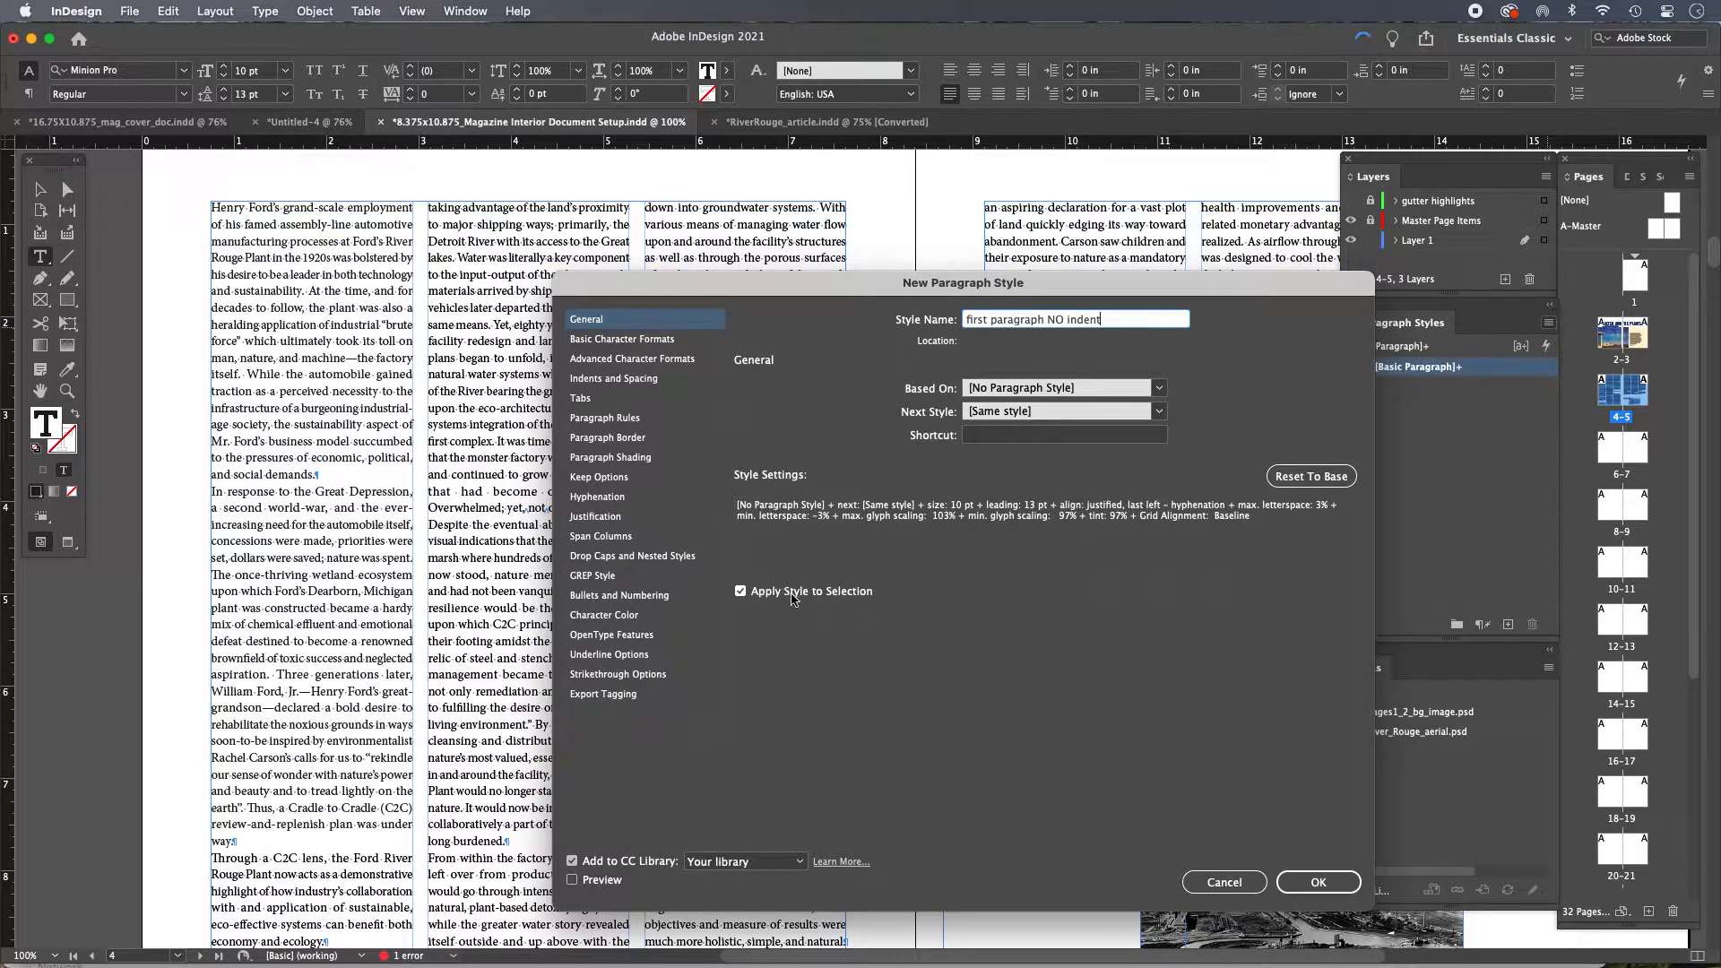
click(742, 593)
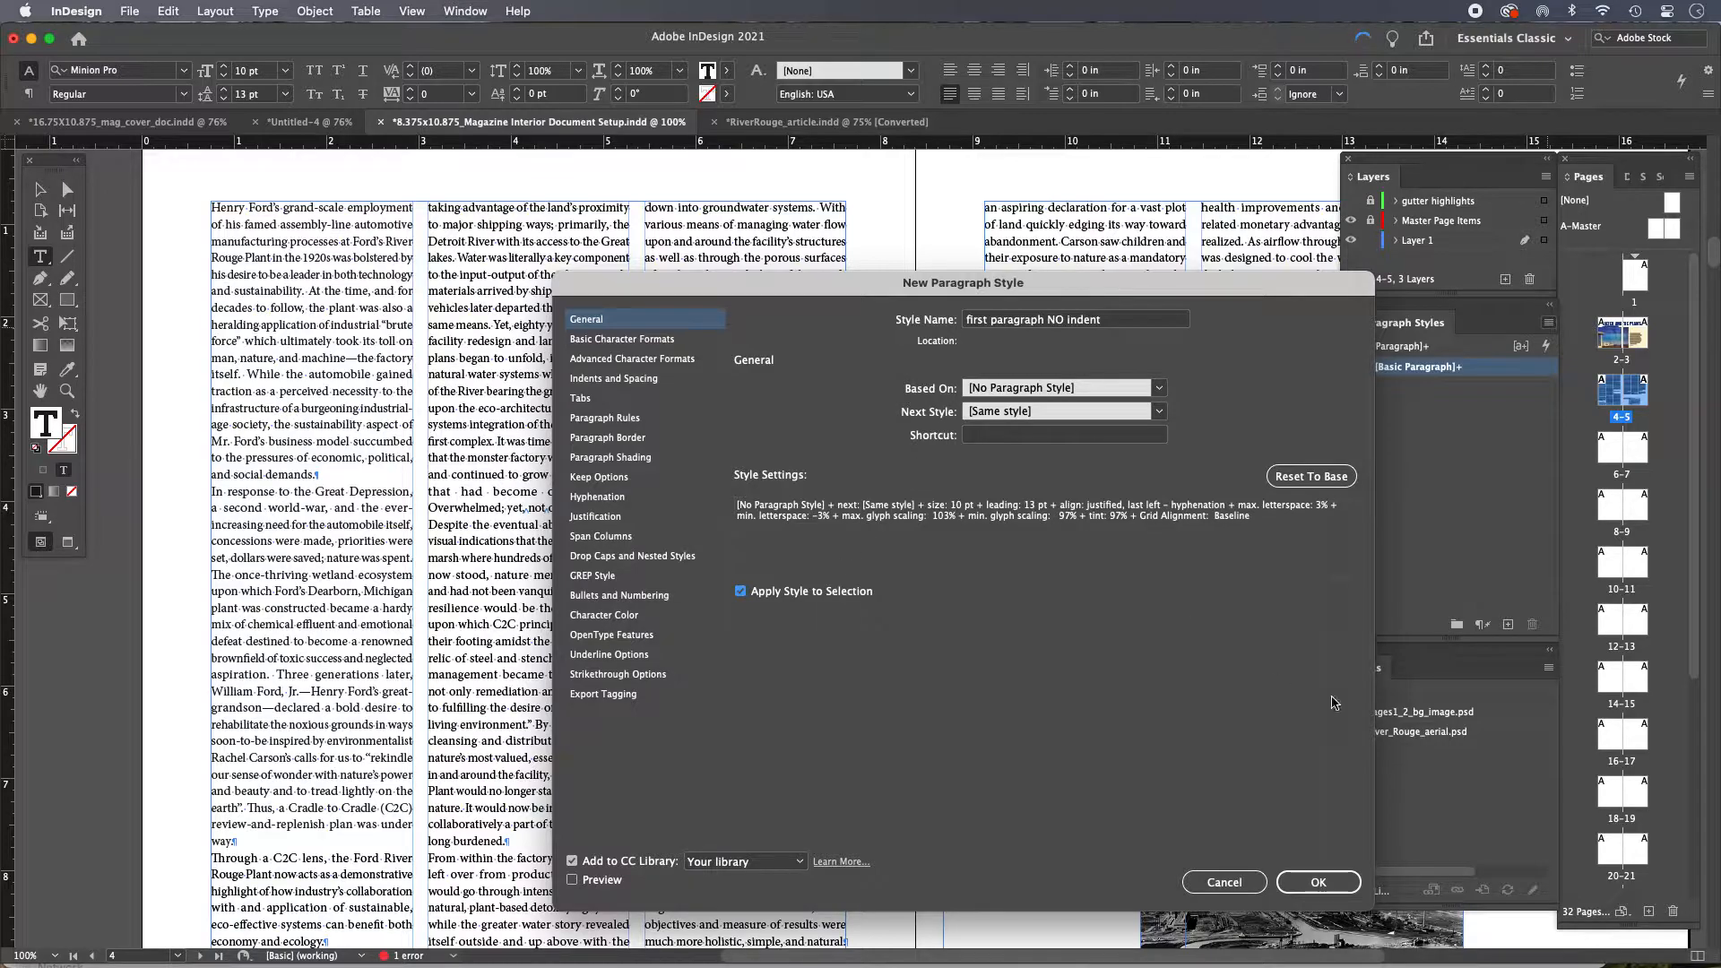
click(1318, 883)
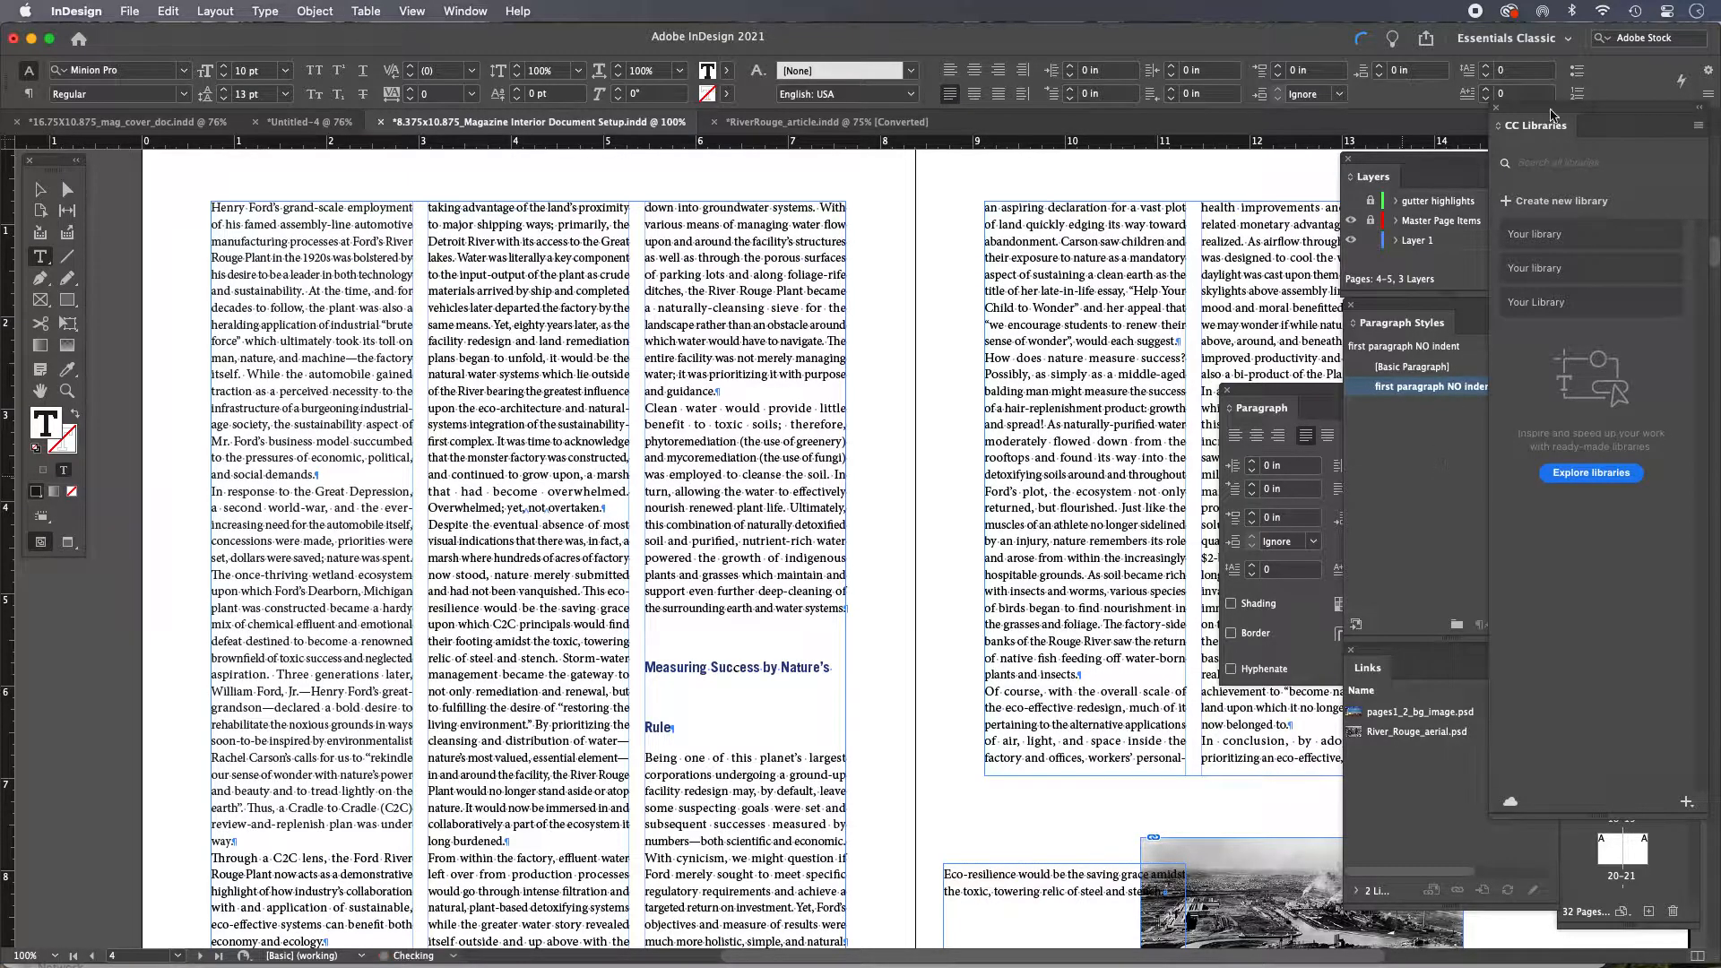
click(1495, 108)
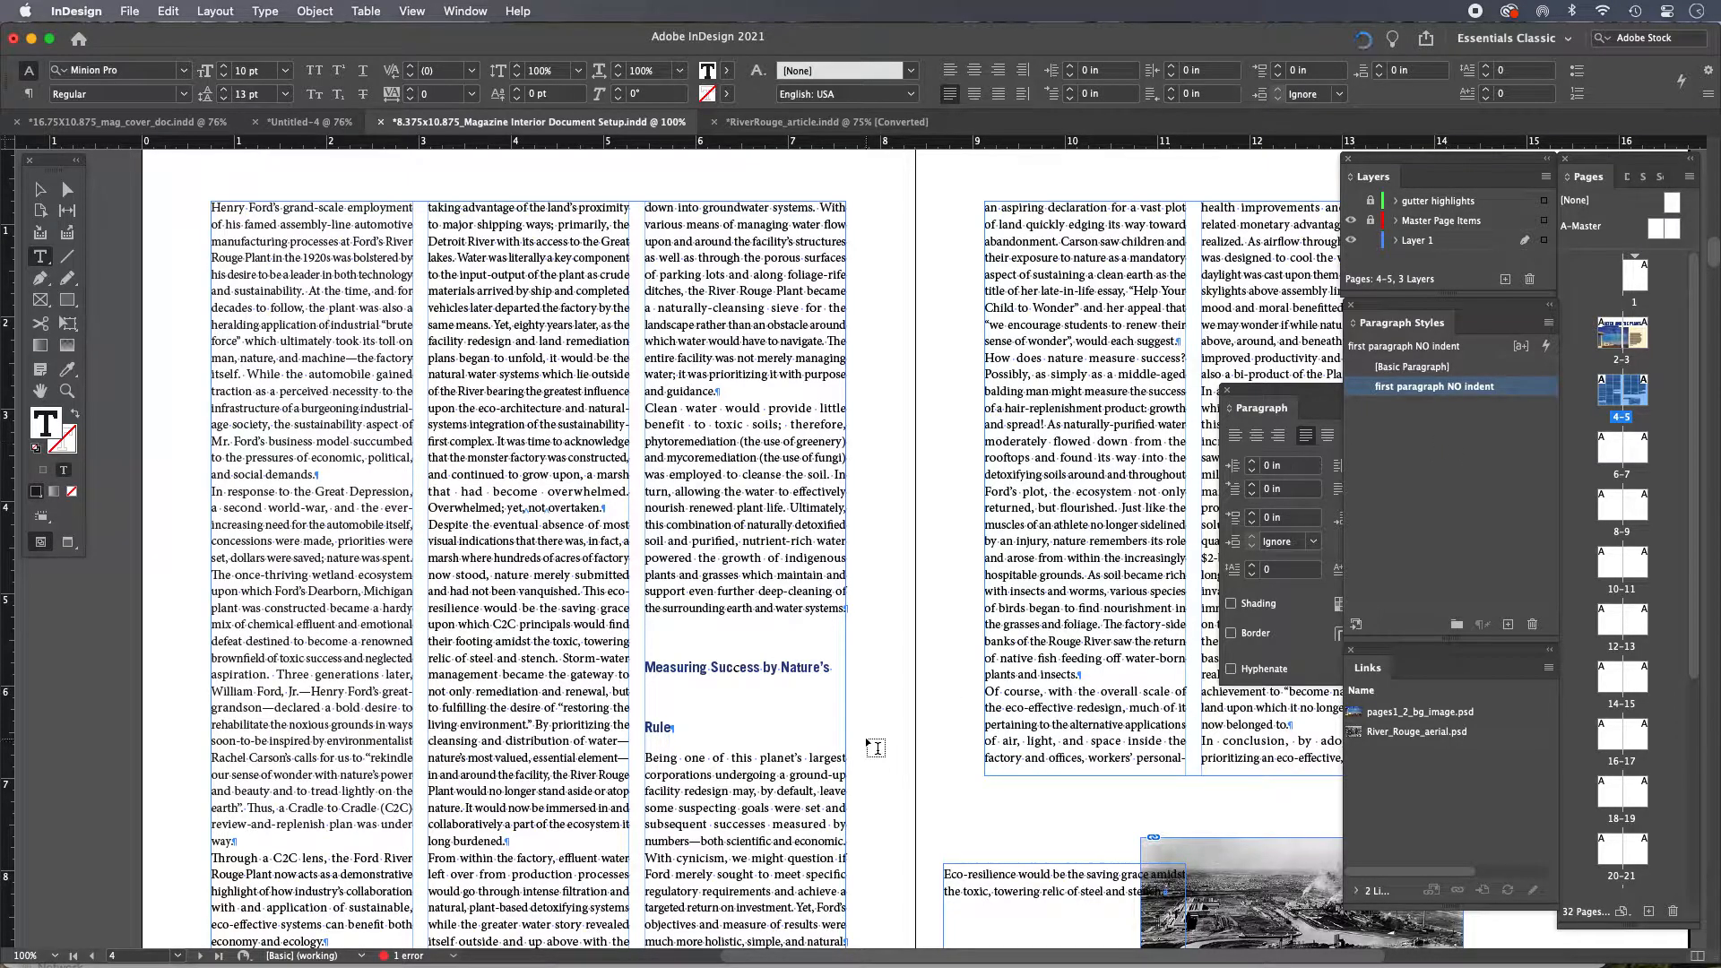
Apply the 'first paragraph NO indent' style to the paragraph under 'The Detroit River and the Site' heading
scroll(541, 629, down, 3)
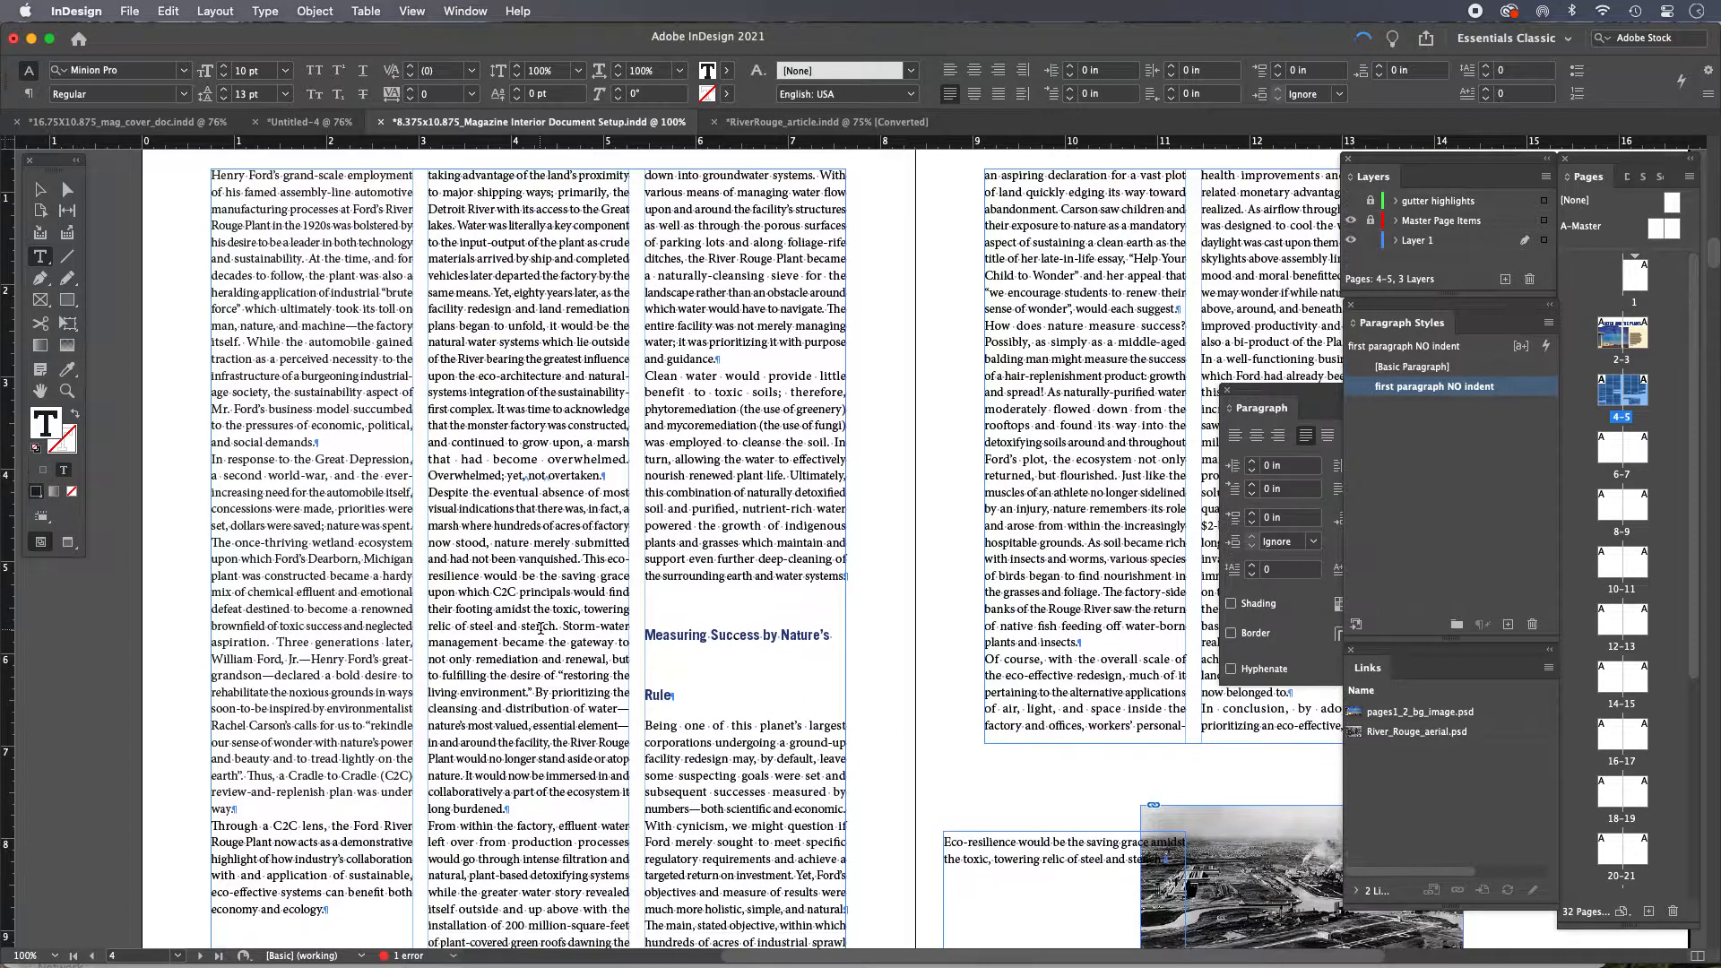
scroll(541, 629, down, 5)
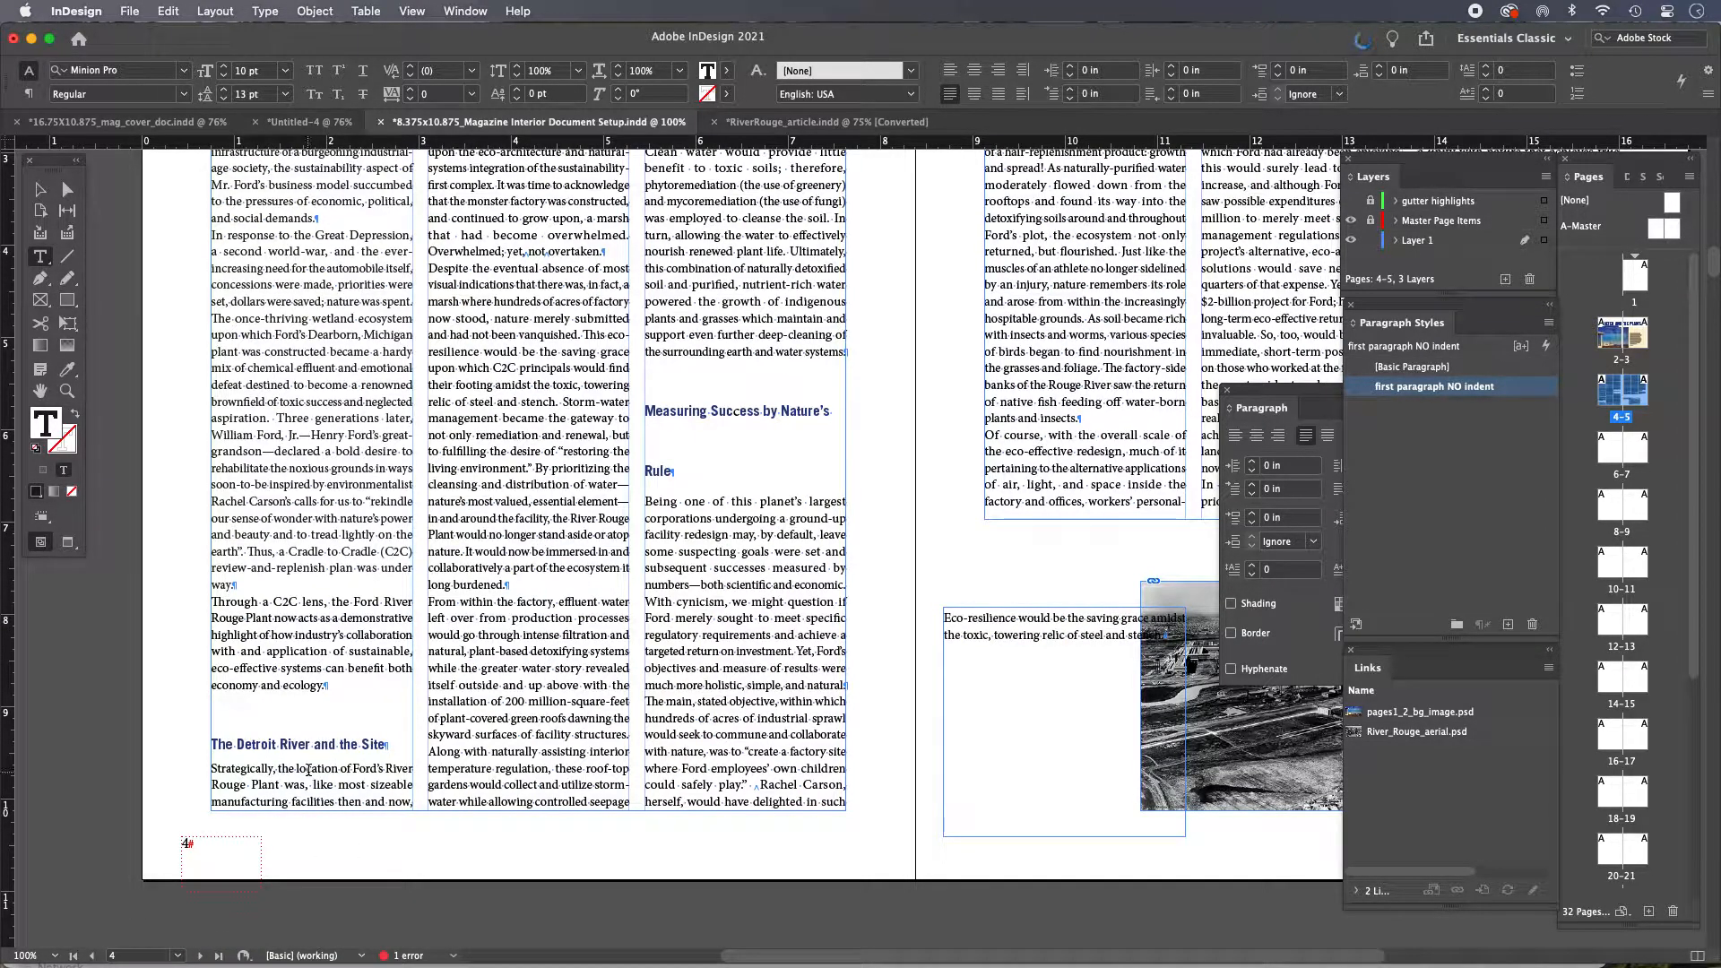
click(357, 749)
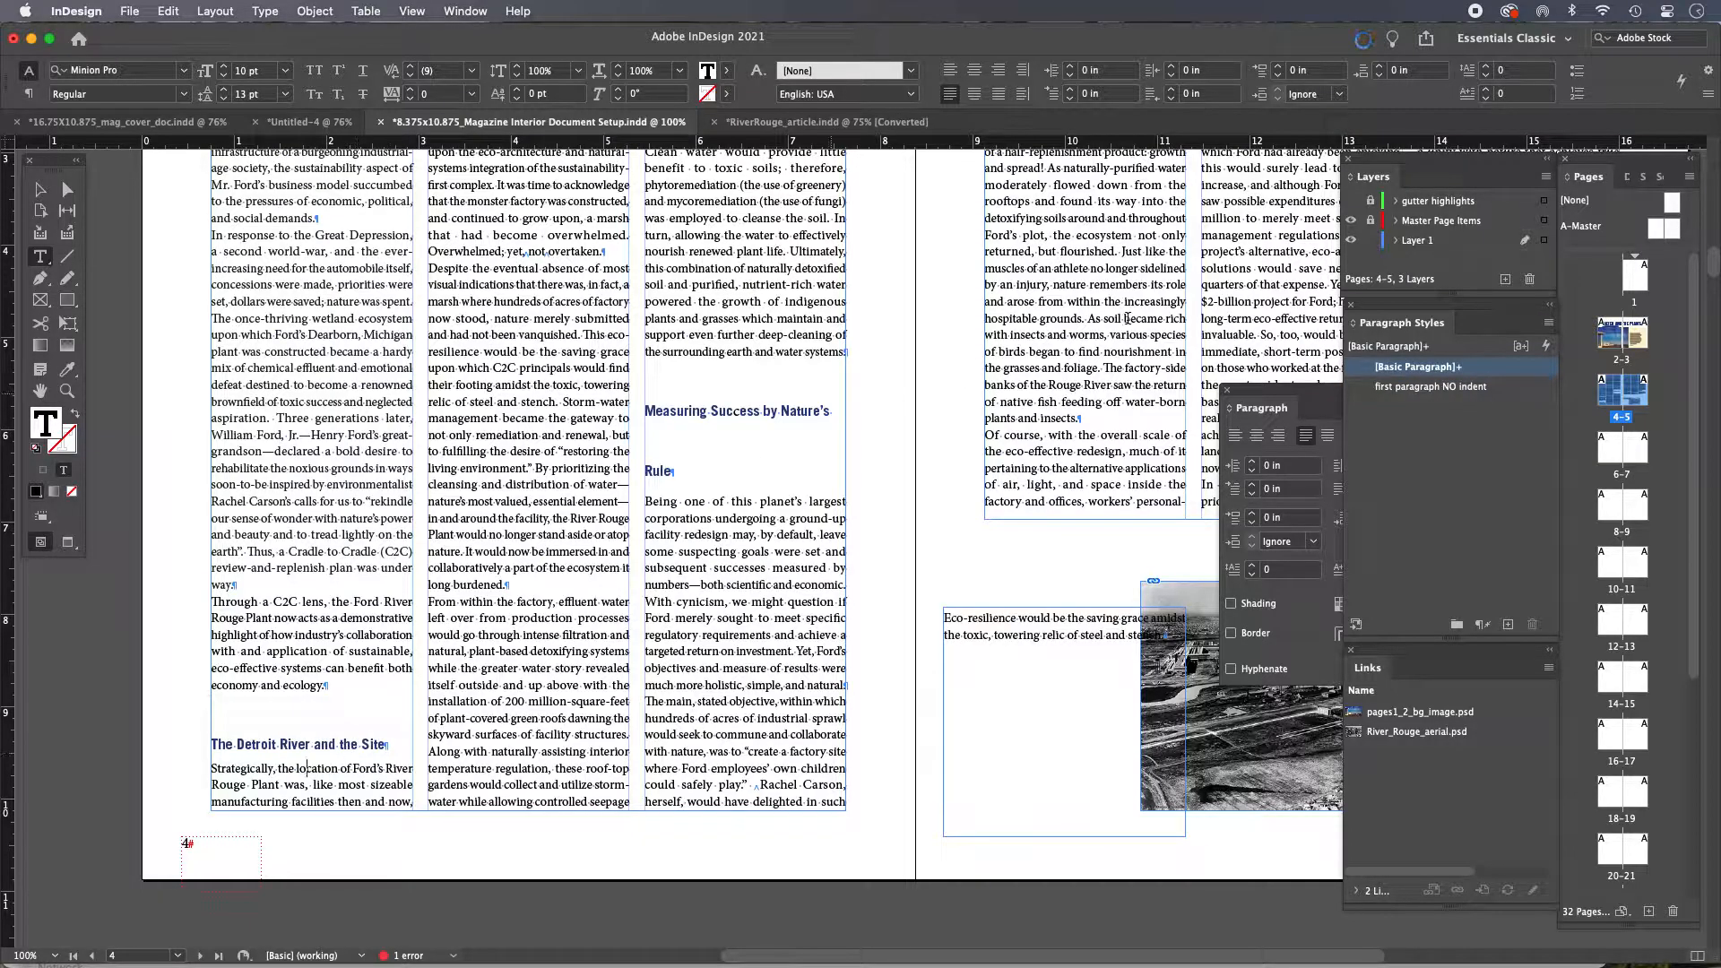
click(1431, 387)
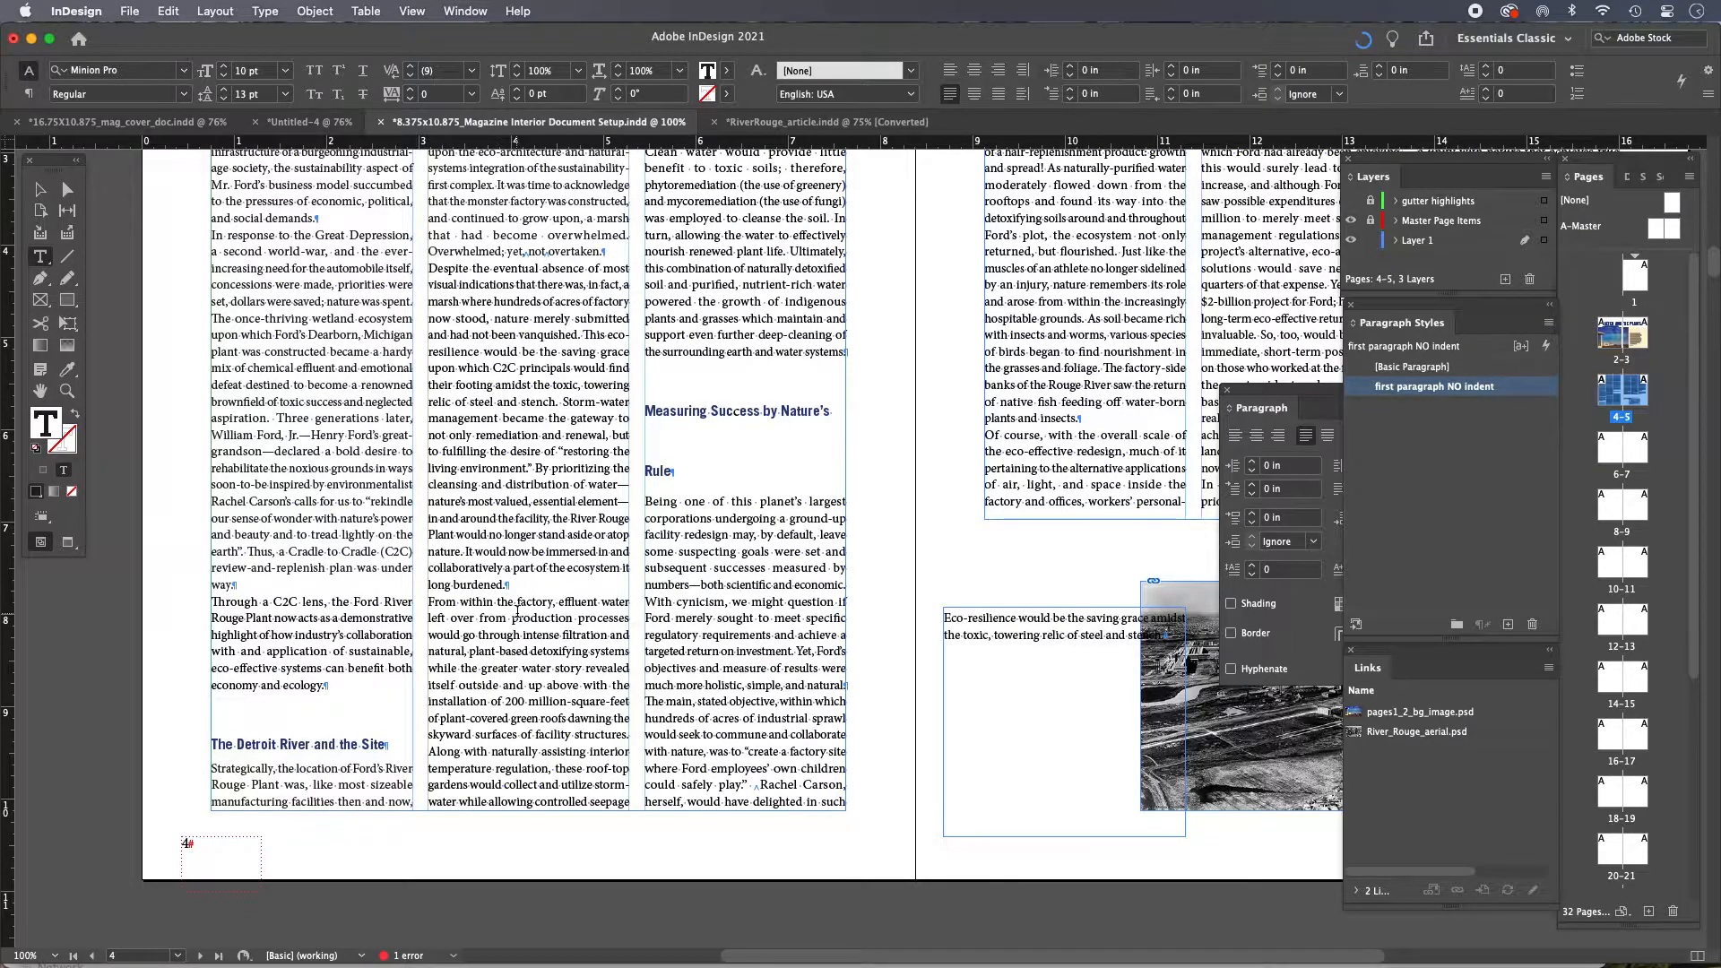
Apply the 'first paragraph NO indent' style to the paragraph under the 'Measuring Success by Nature's Rule' heading
scroll(517, 609, up, 5)
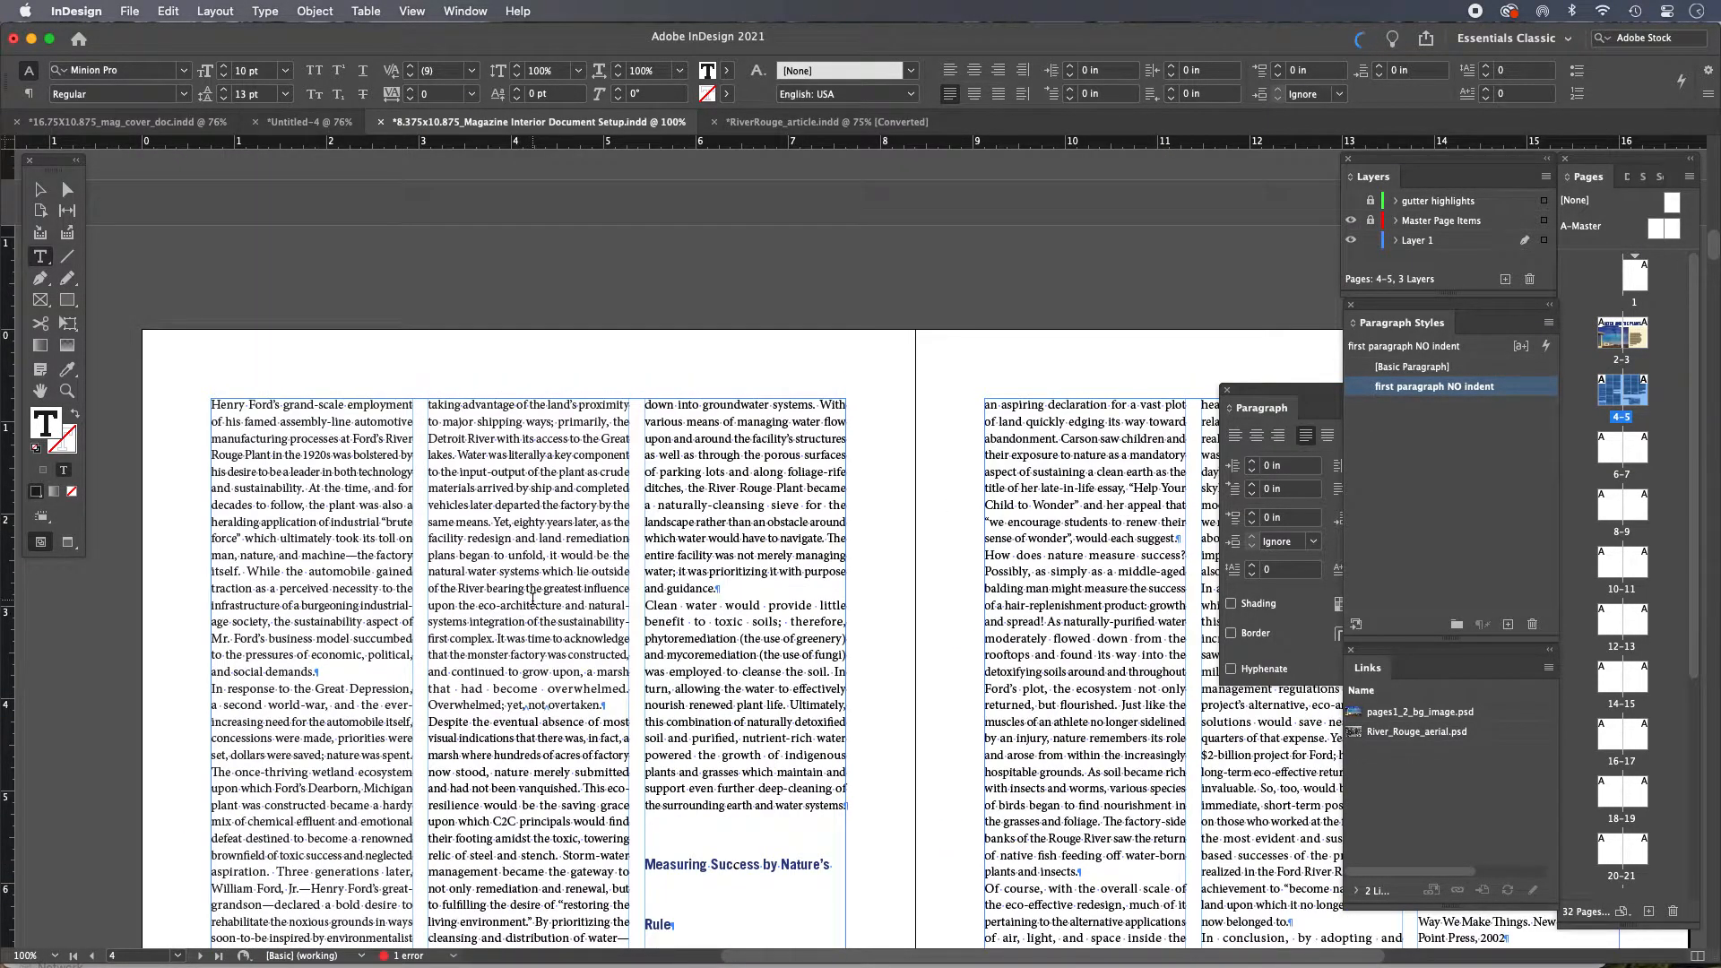
scroll(532, 599, down, 4)
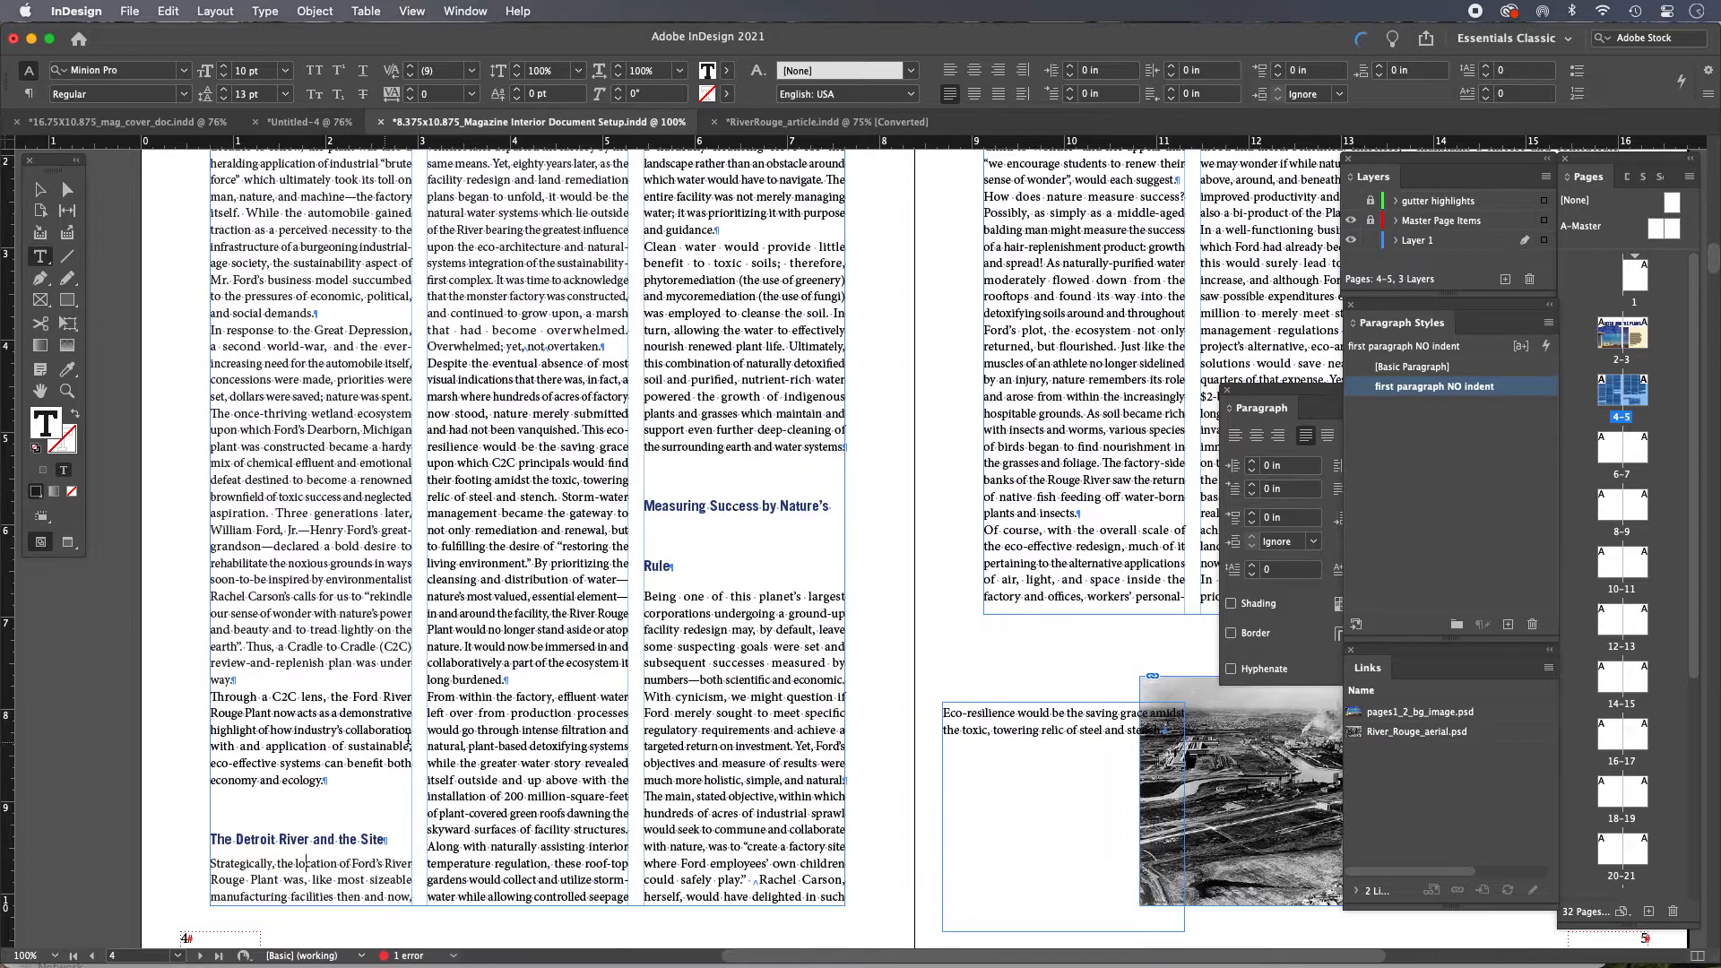
scroll(545, 478, up, 1)
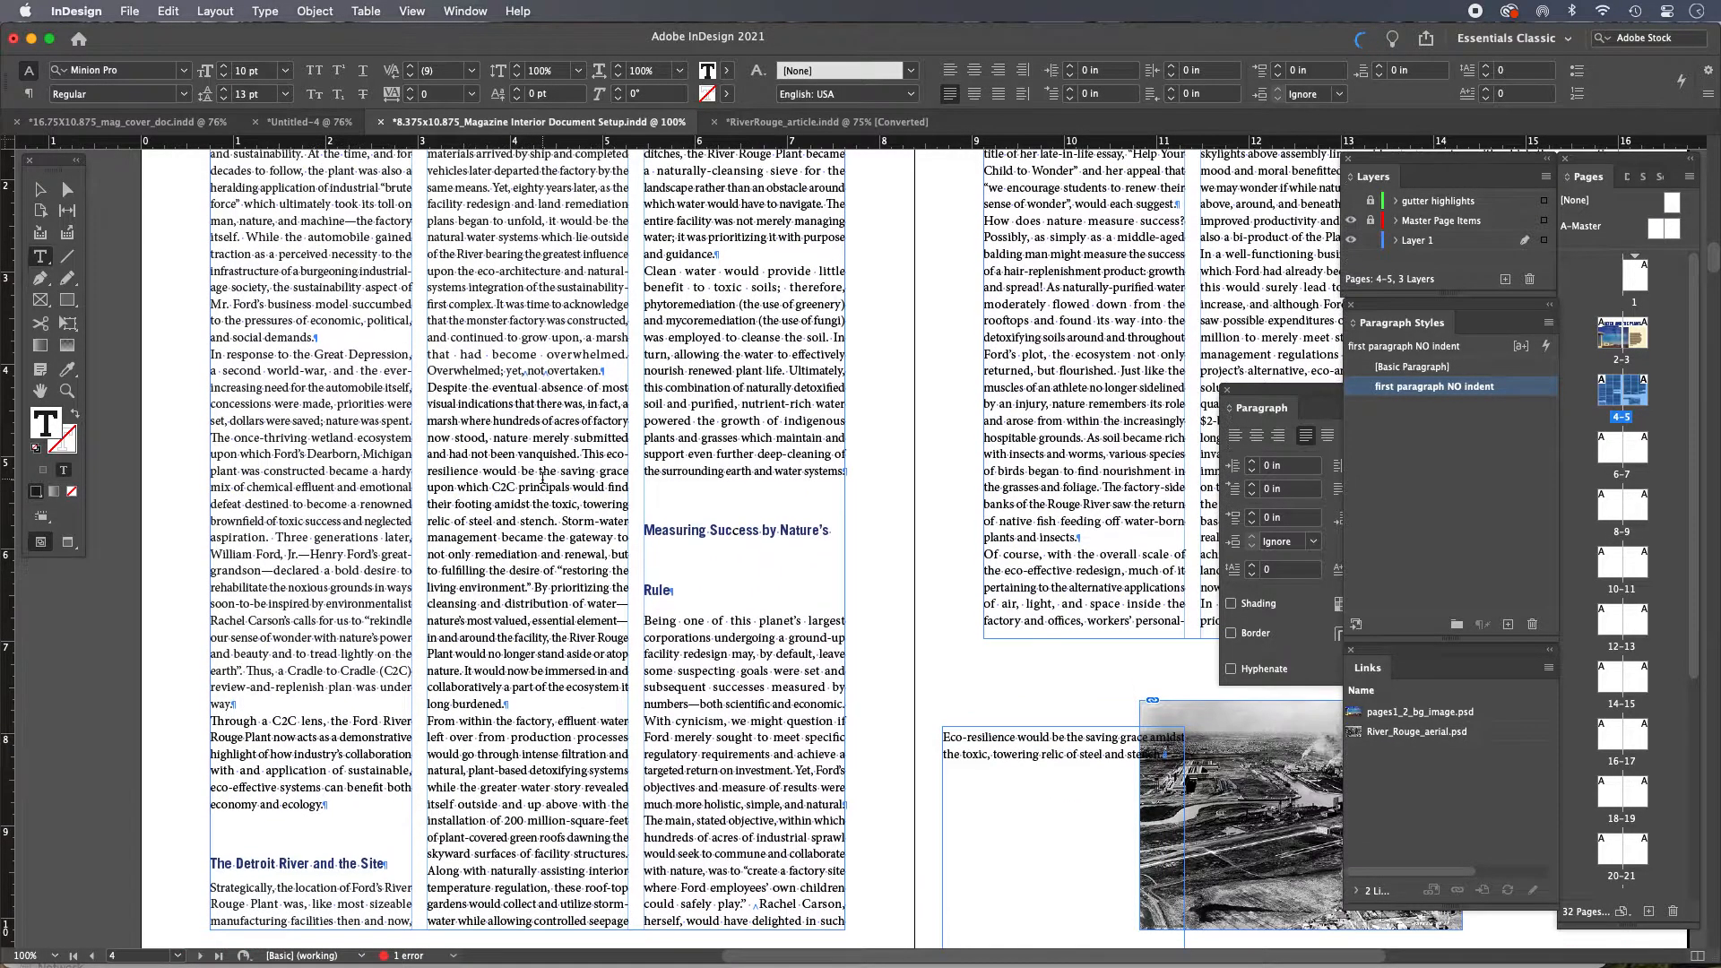
click(735, 637)
click(1414, 389)
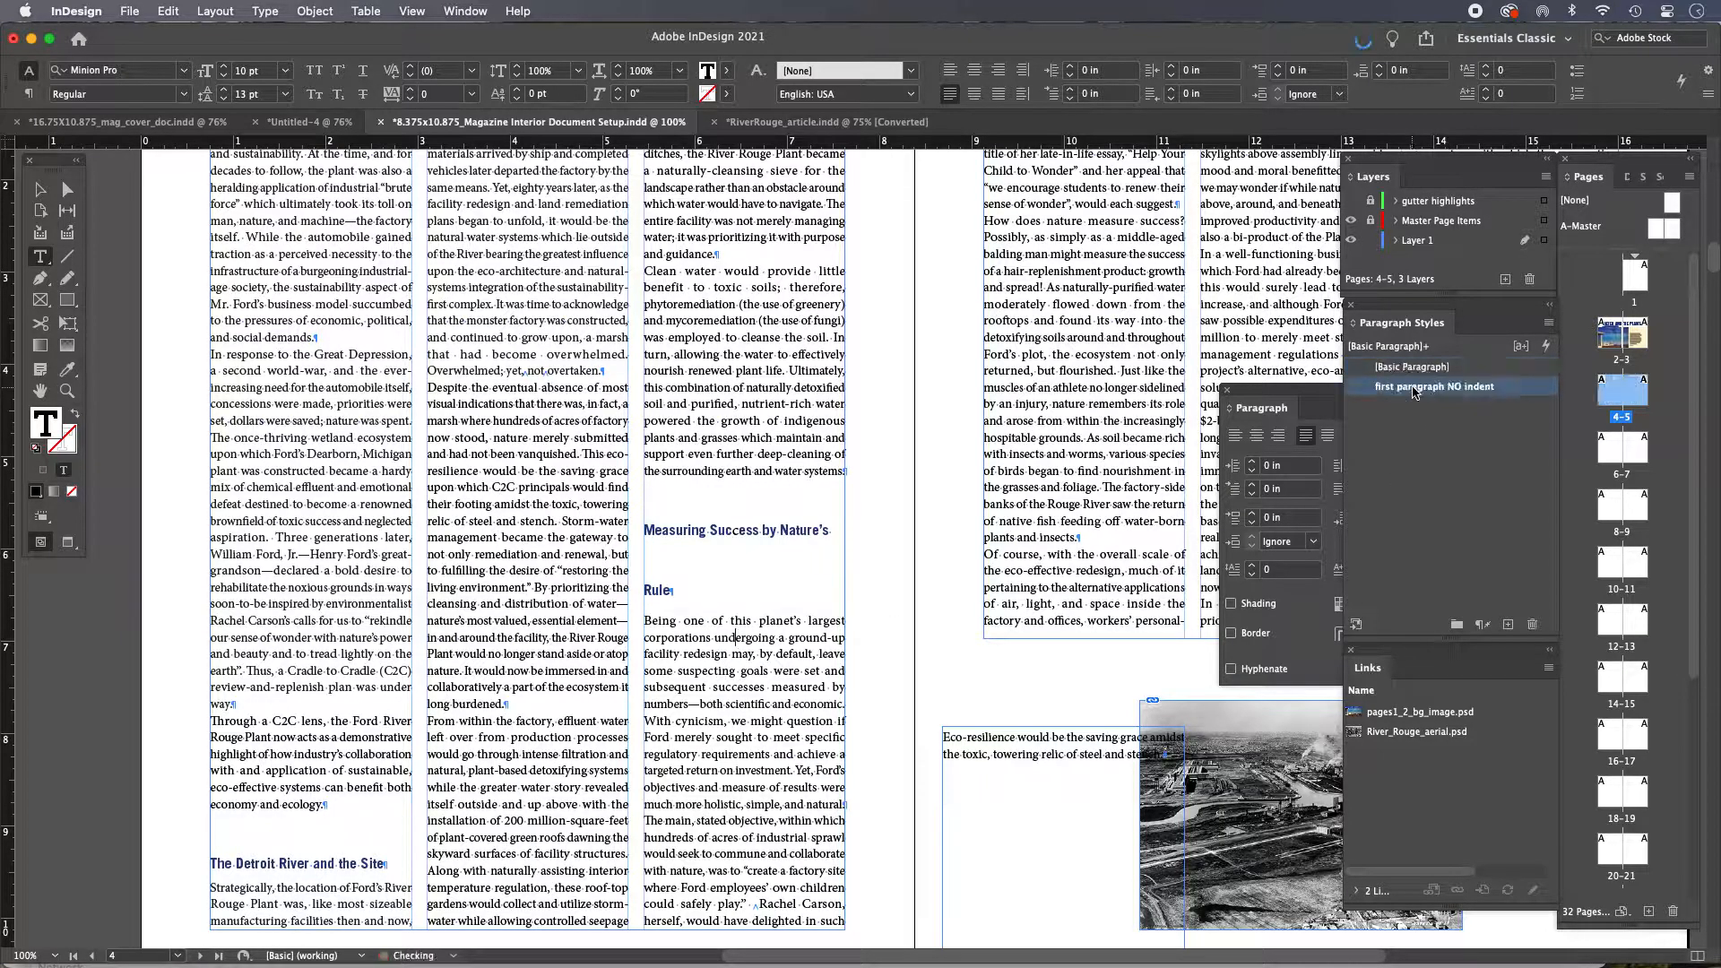
Examine the start of the second body paragraph, 'In response to the Great Depression', up close
scroll(325, 451, up, 5)
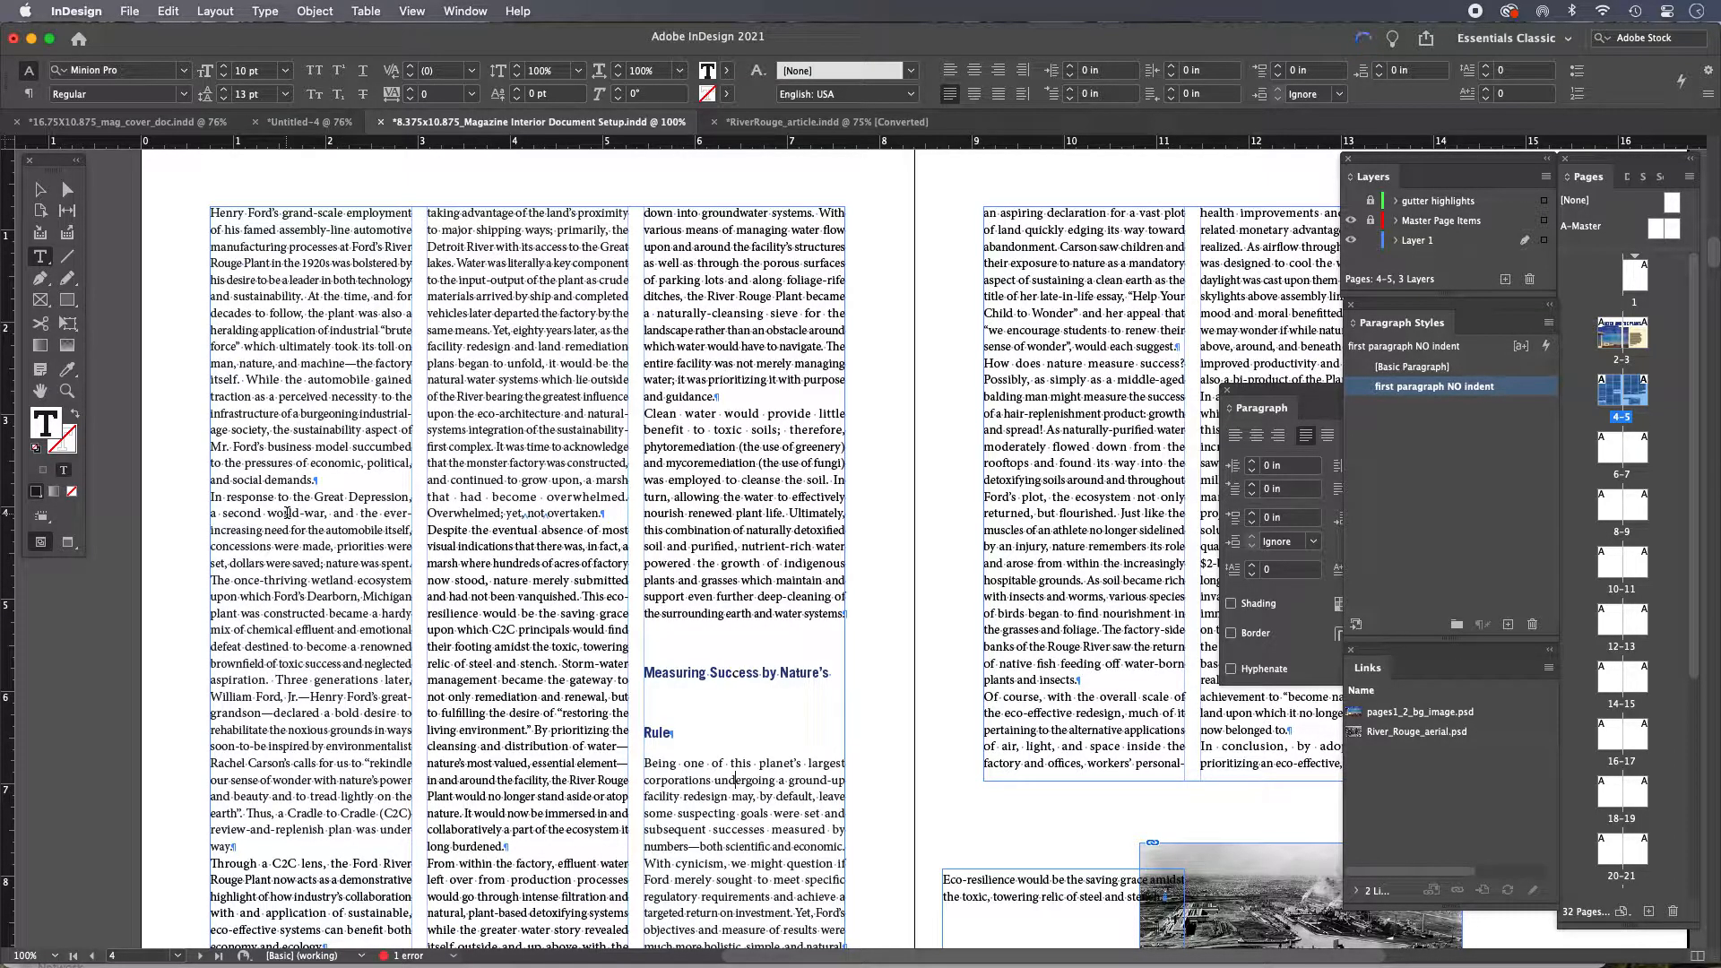
click(290, 512)
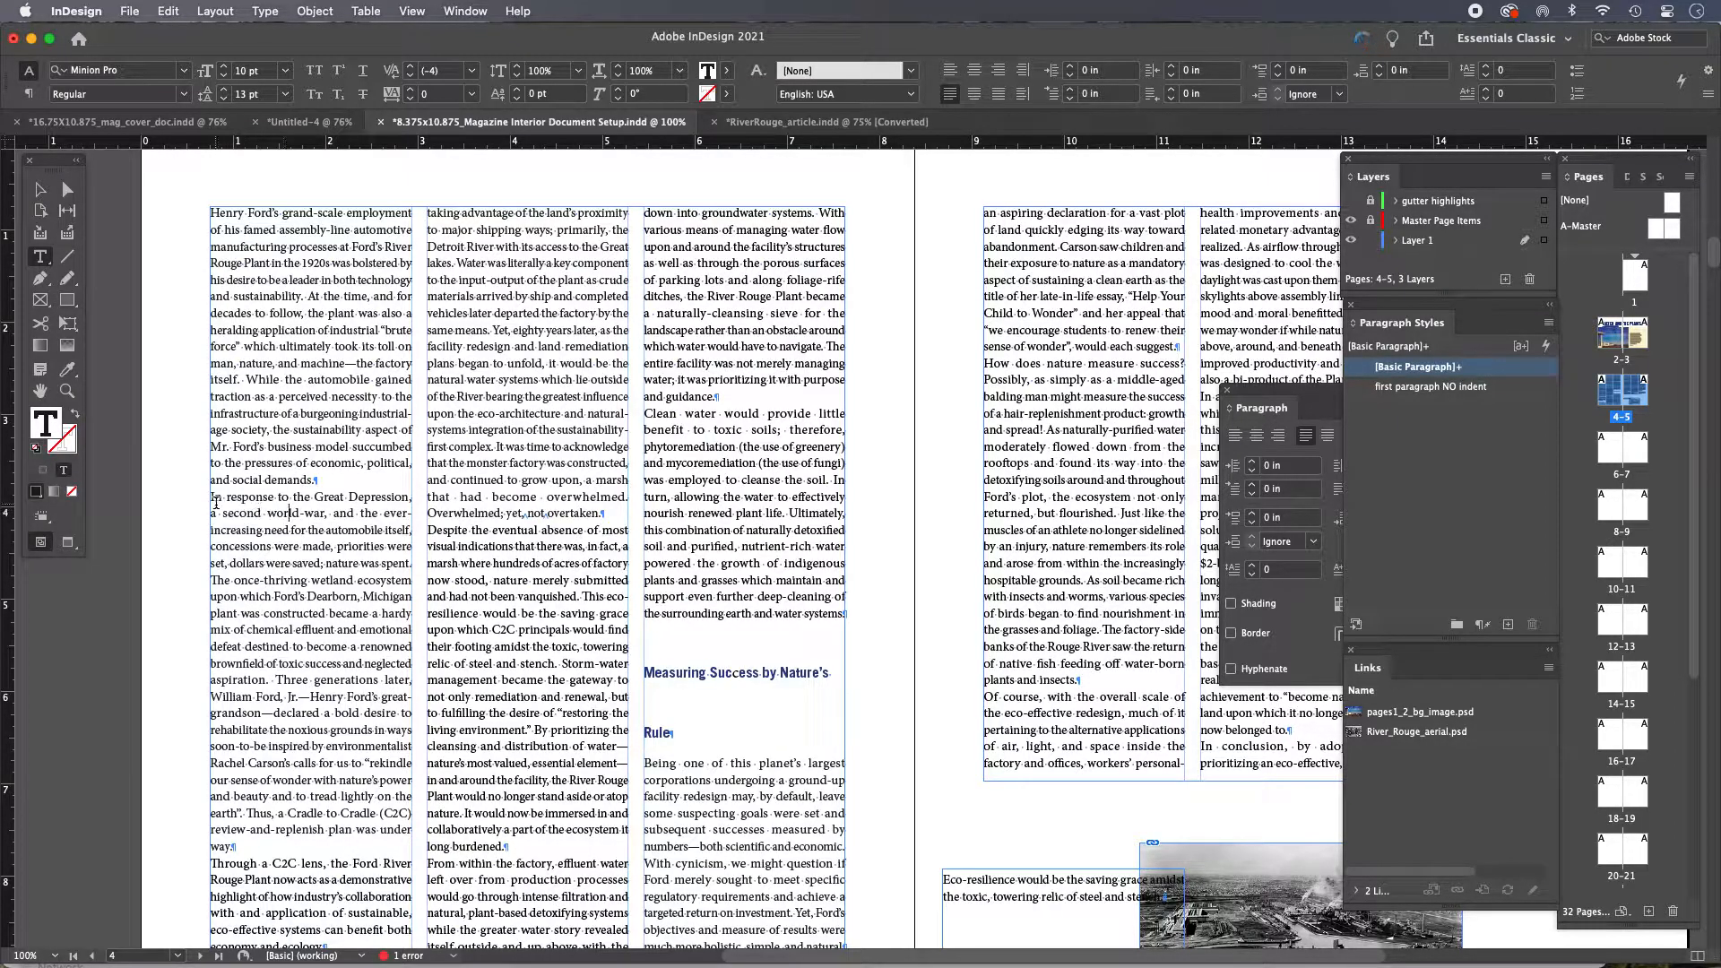
key(Escape)
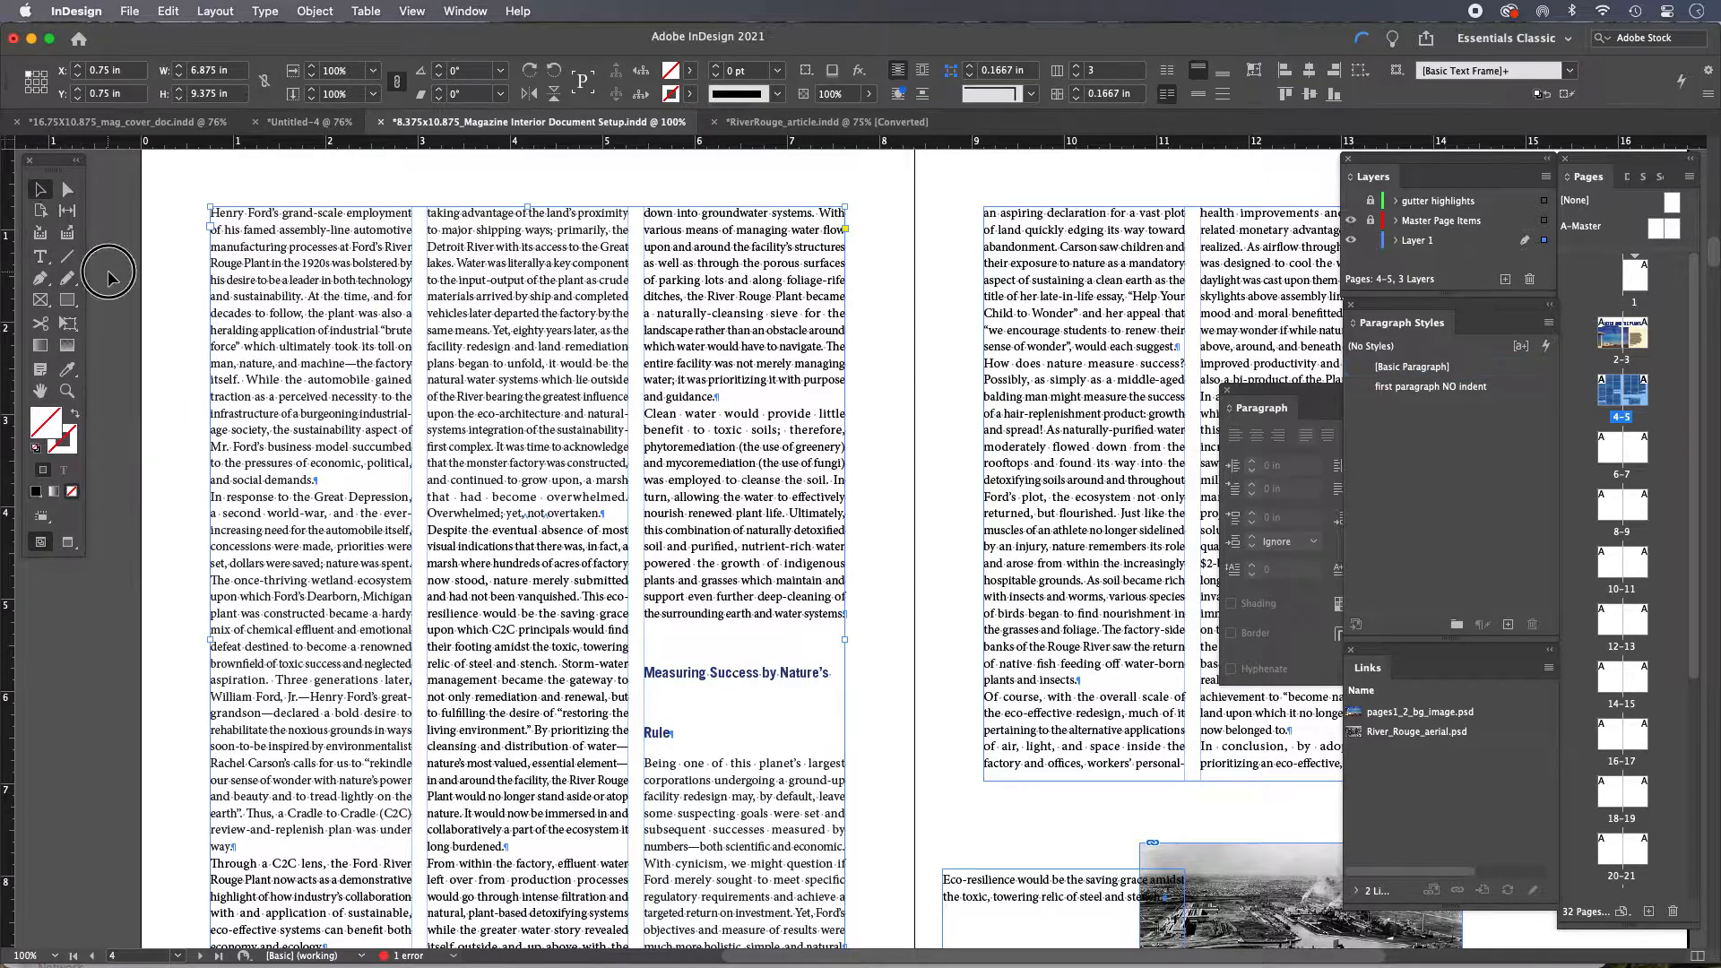
drag(172, 459, 502, 704)
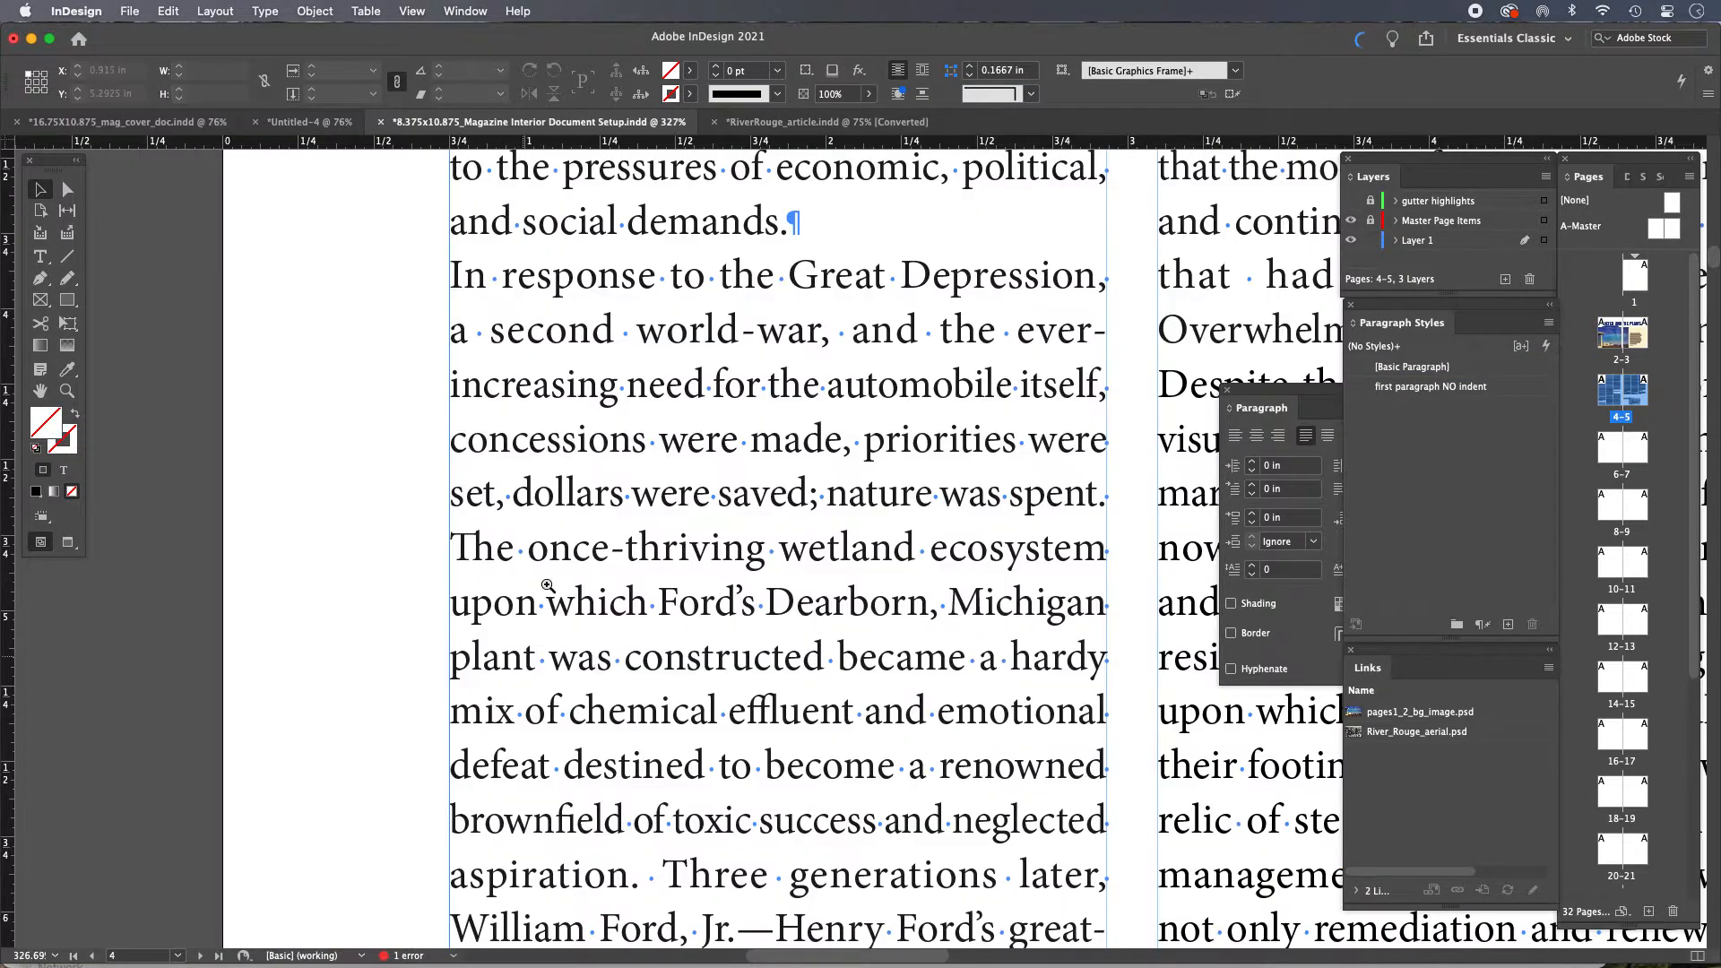
drag(587, 378, 434, 568)
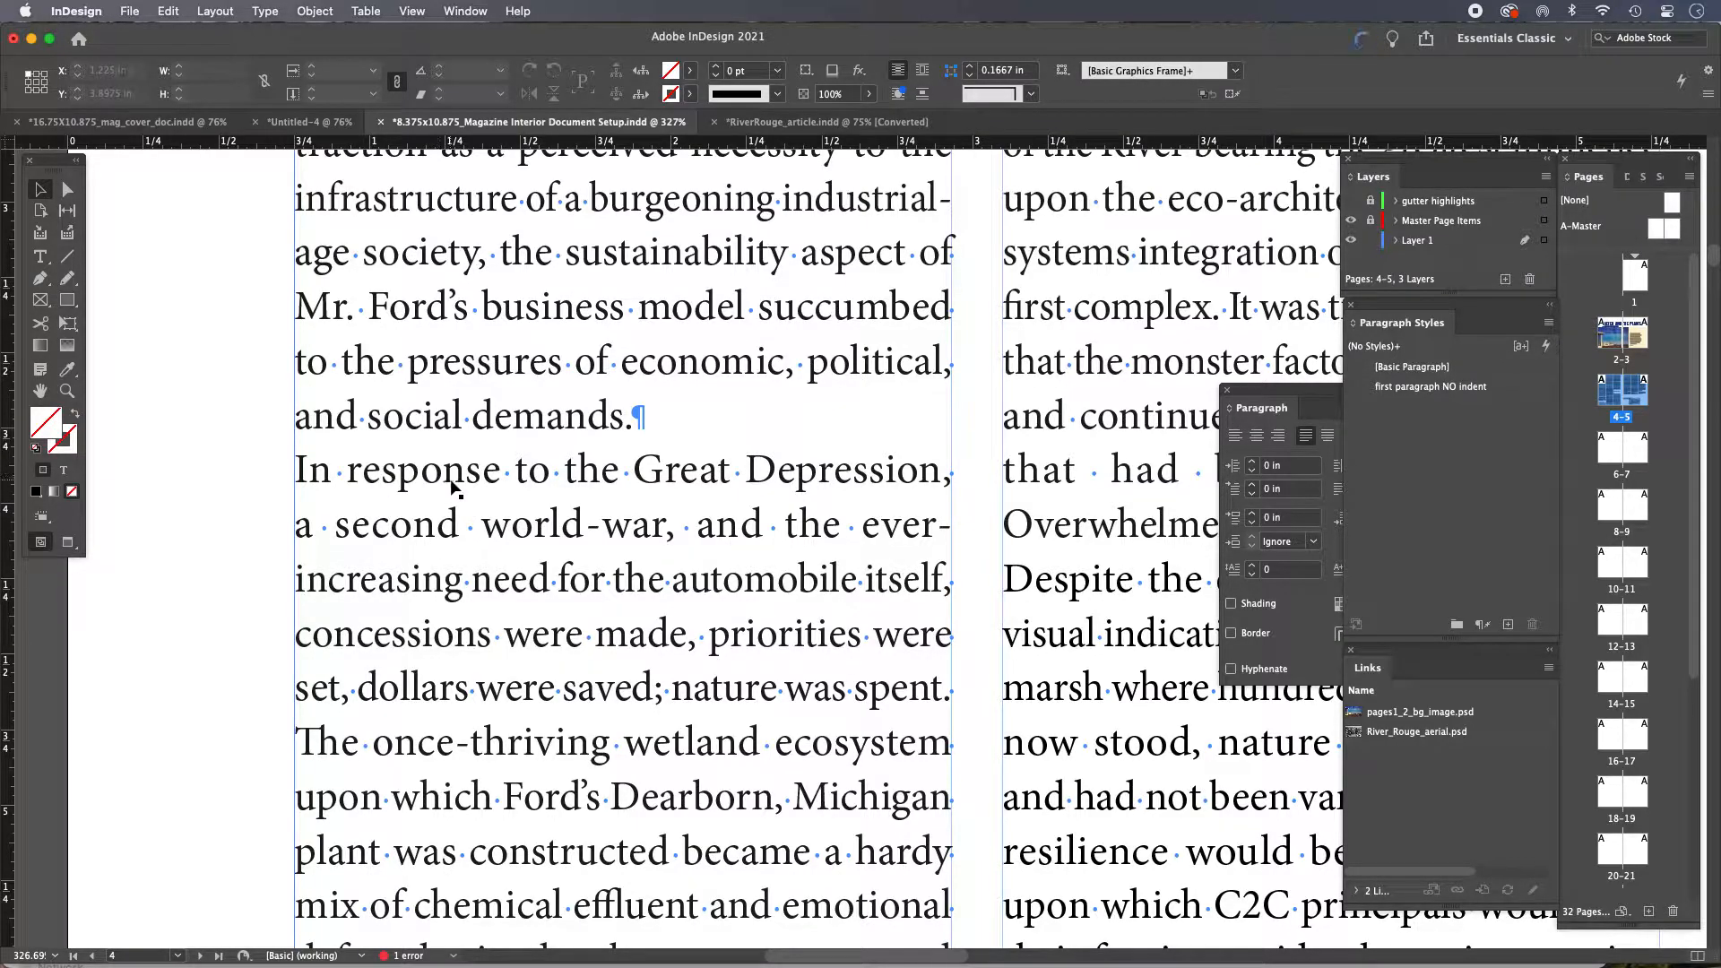
alt+super+click(659, 556)
alt+super+click(722, 577)
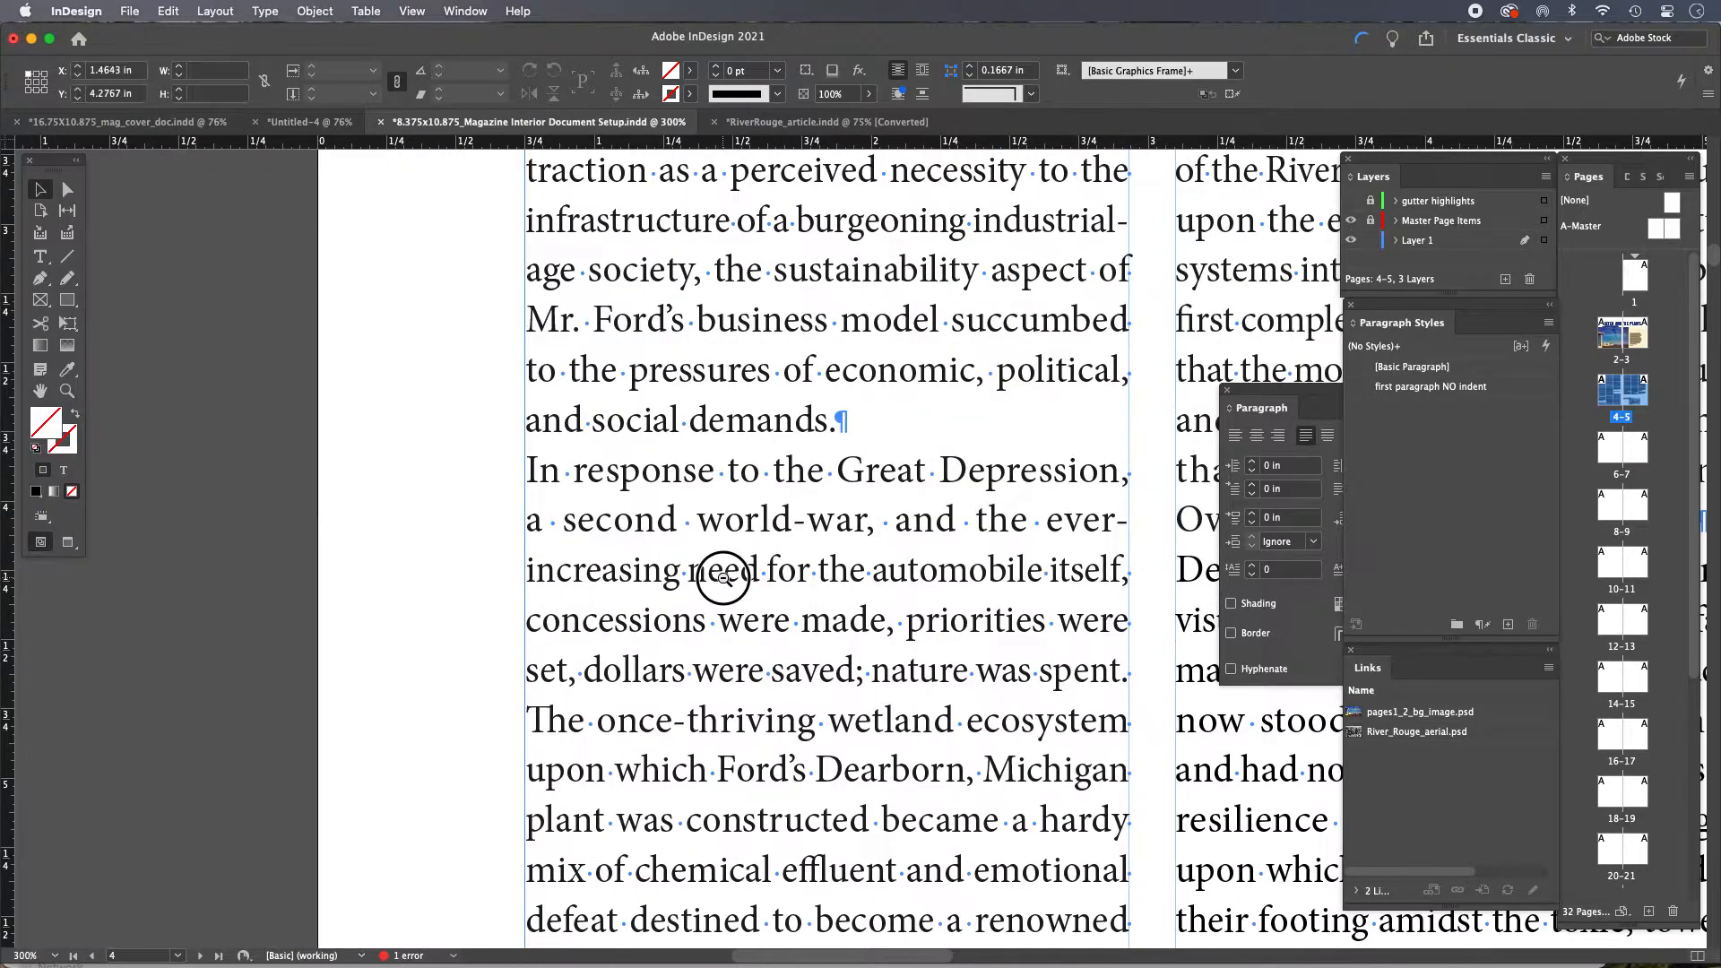
drag(815, 562, 427, 513)
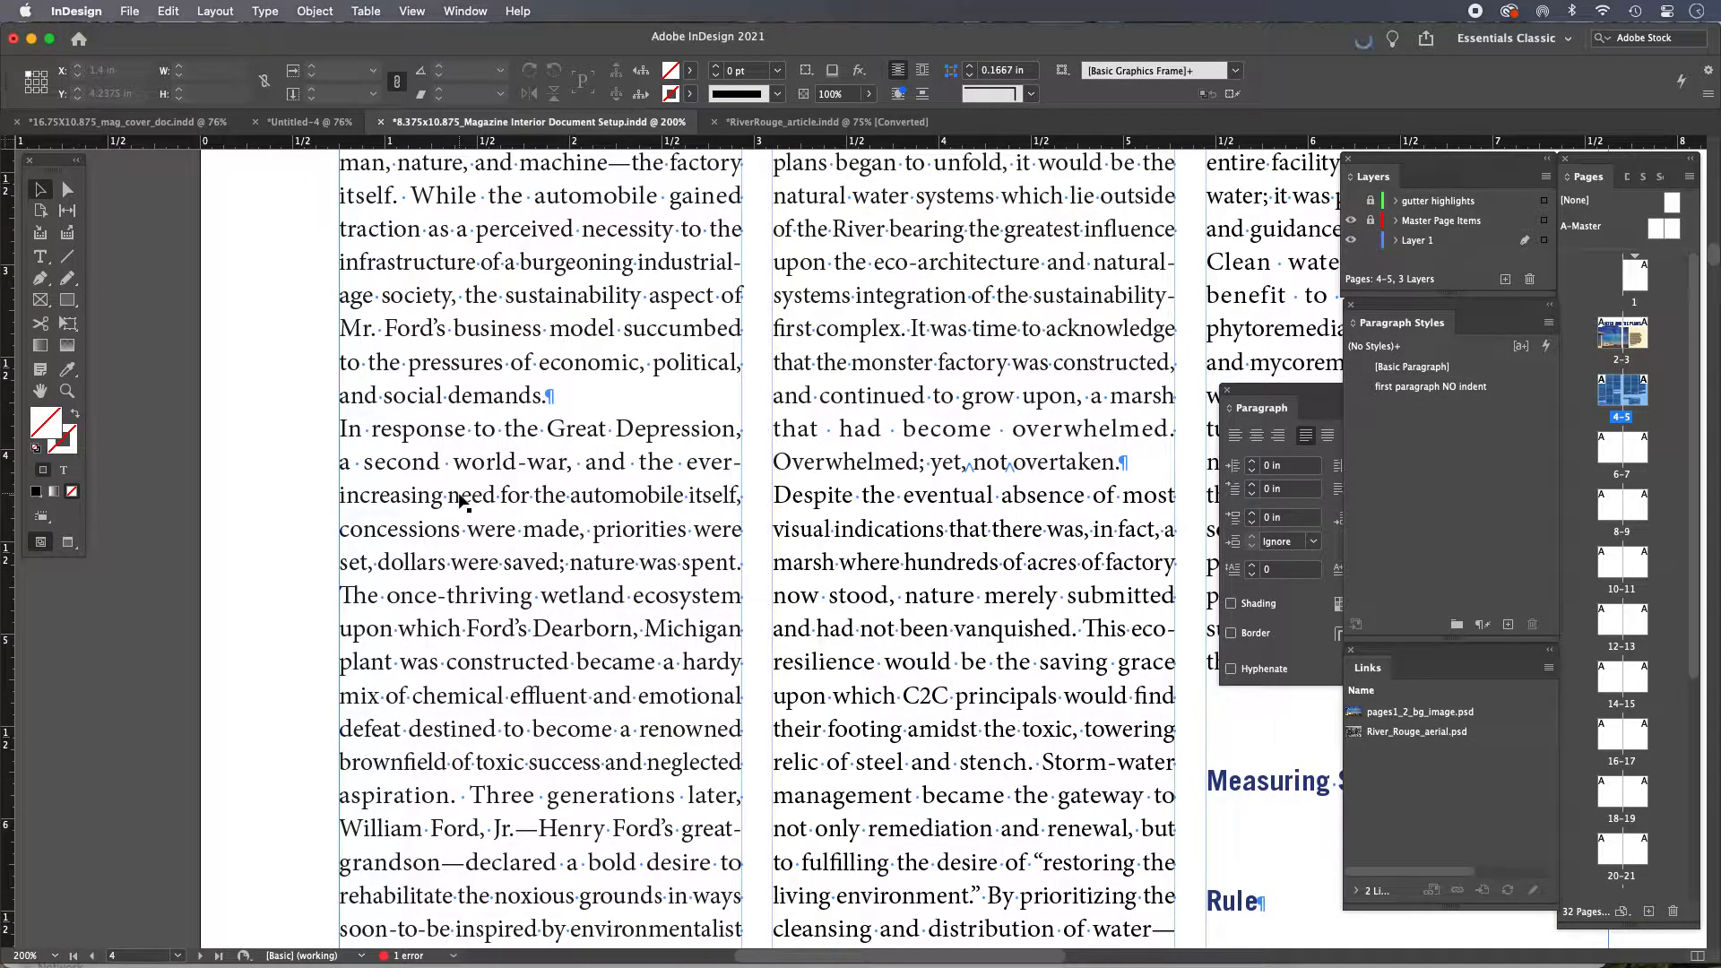
Insert a tab at the start of the 'In response' paragraph and delete it again
double_click(414, 428)
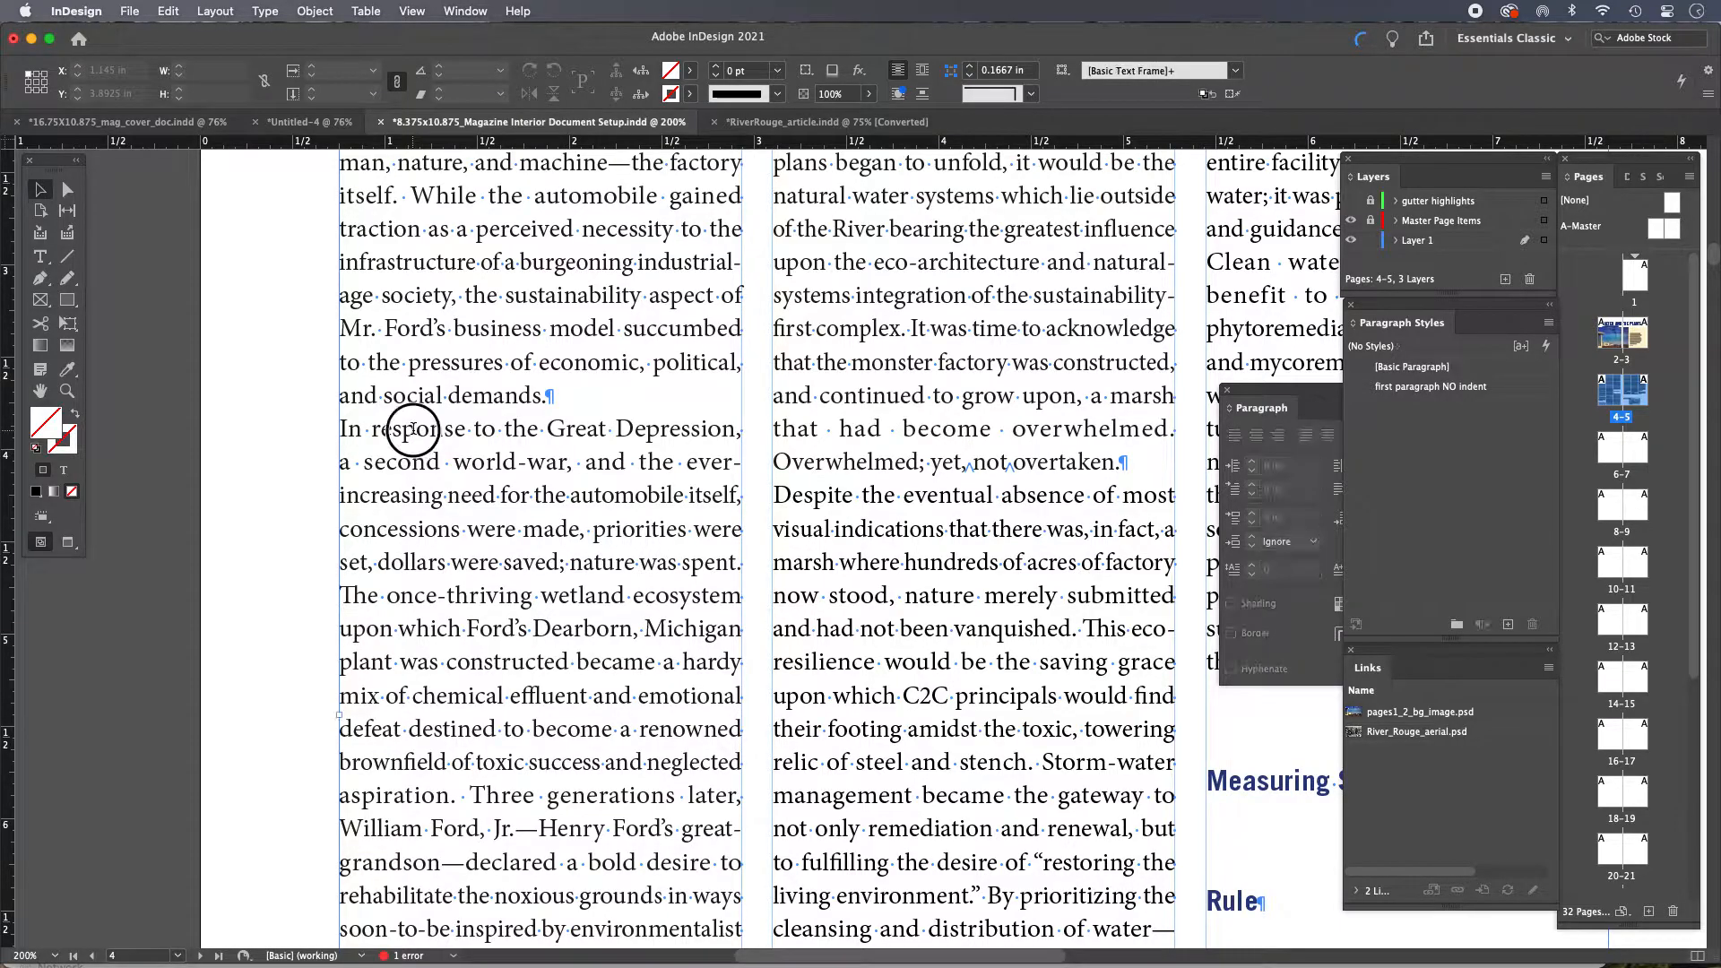
click(341, 427)
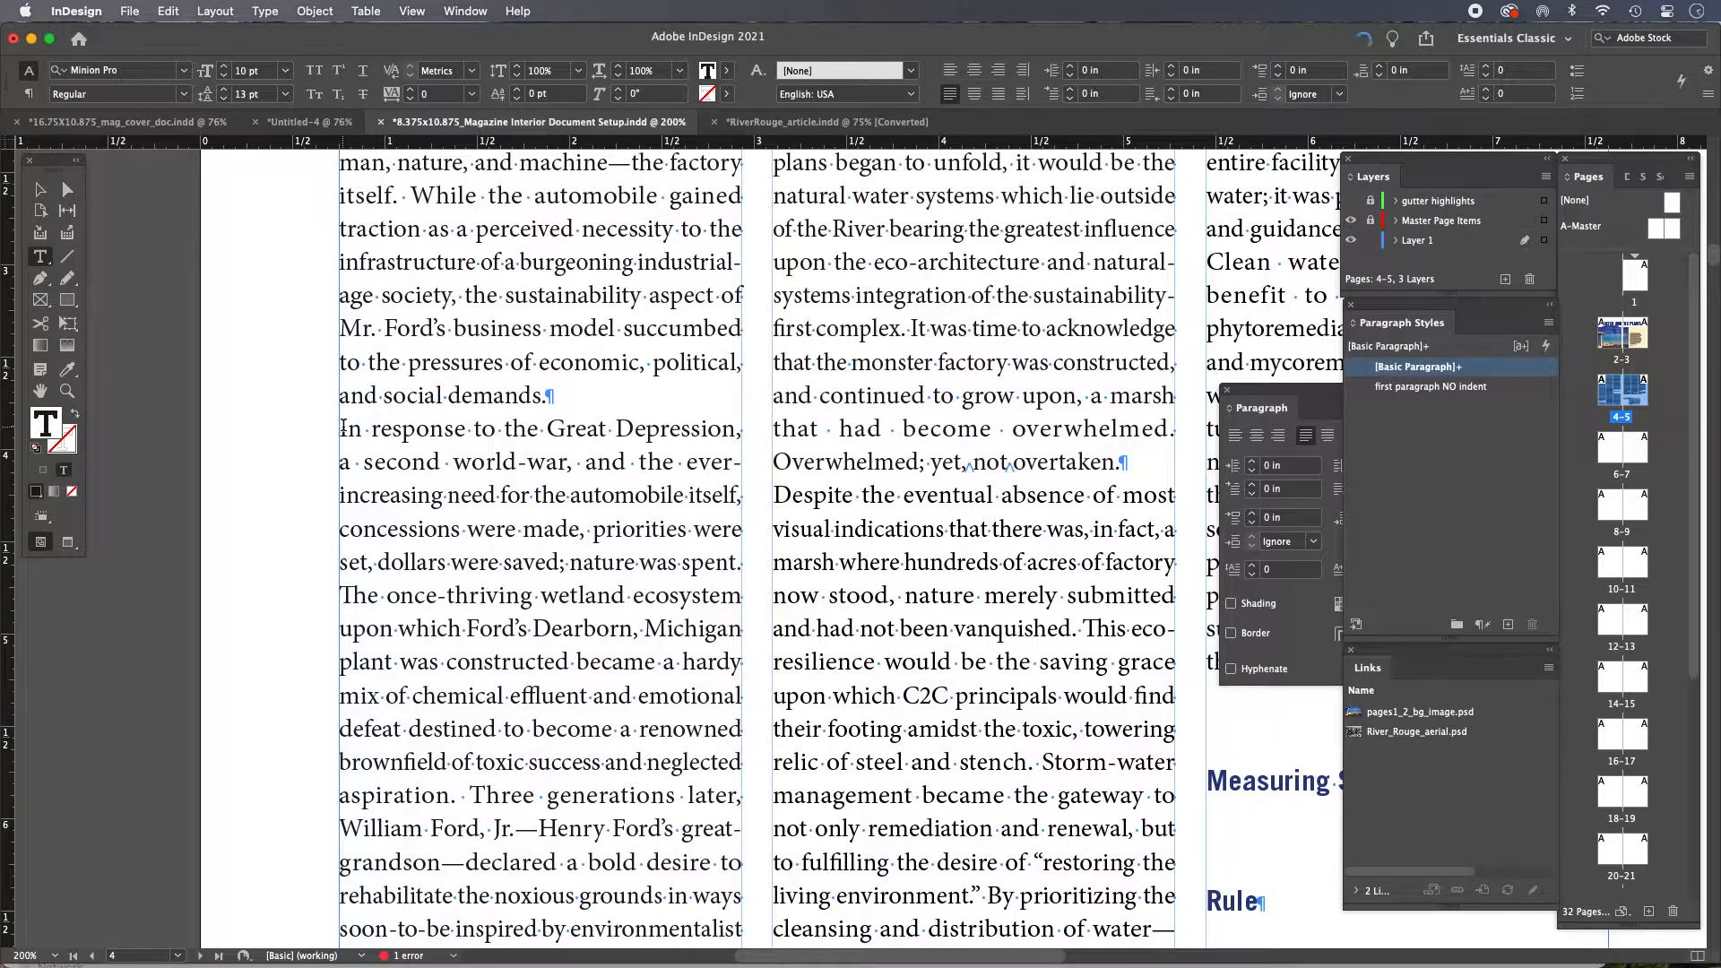
key(Tab)
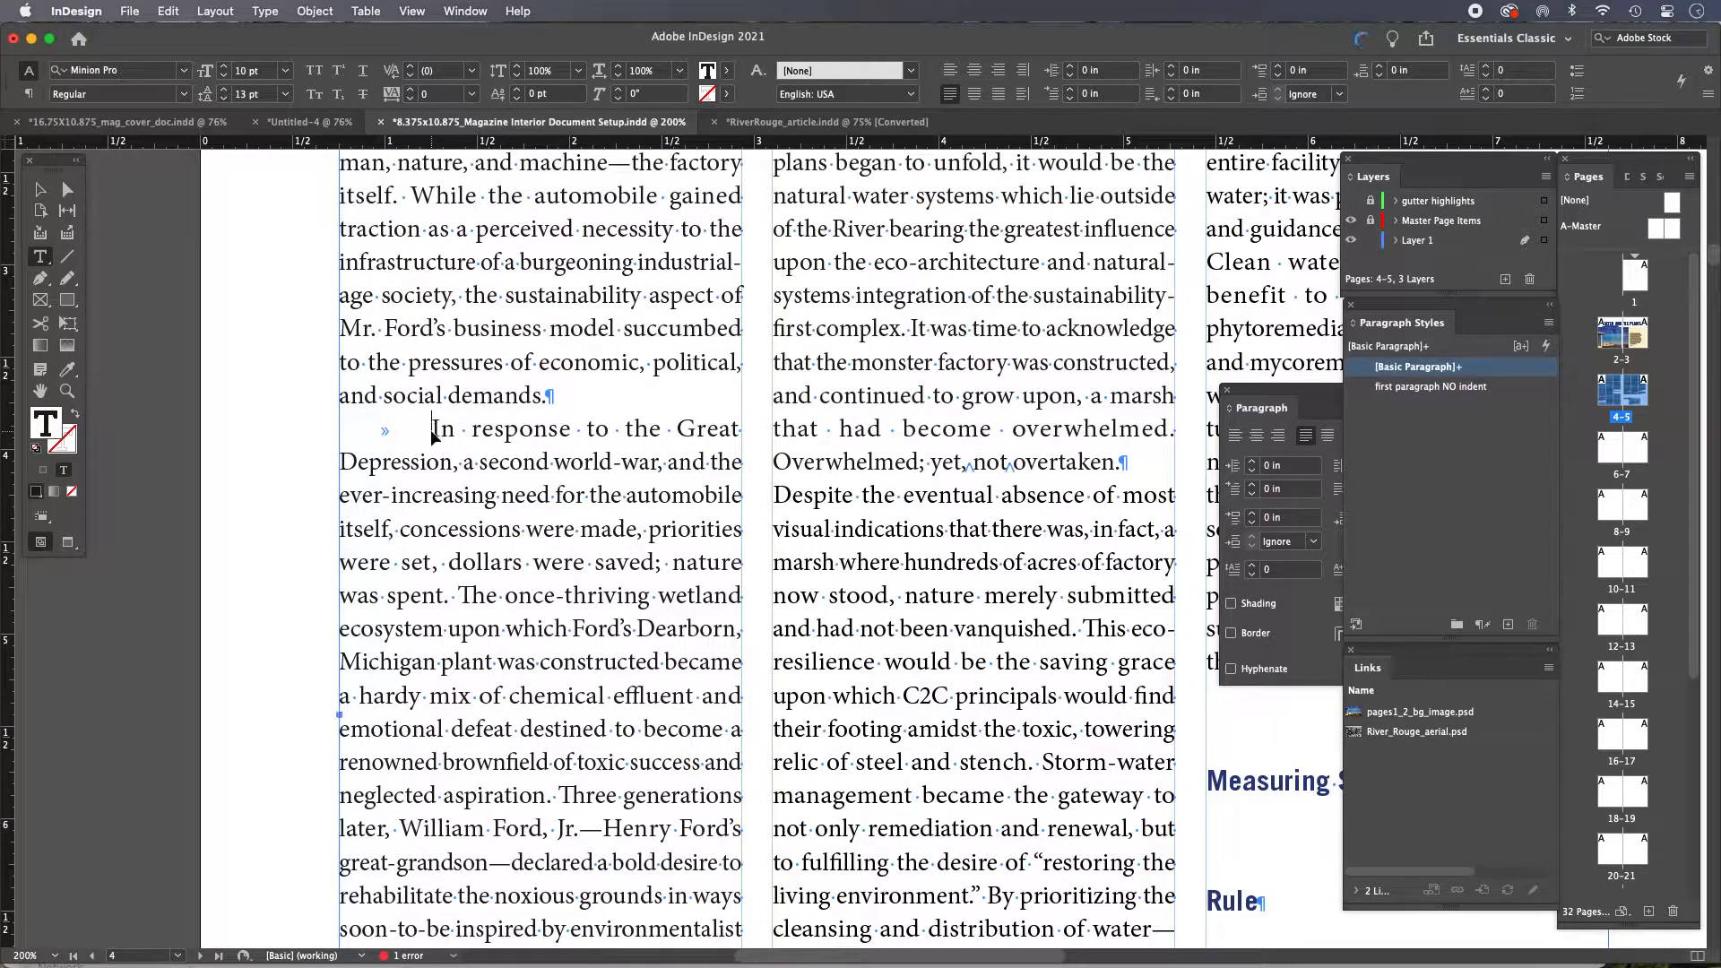
key(BackSpace)
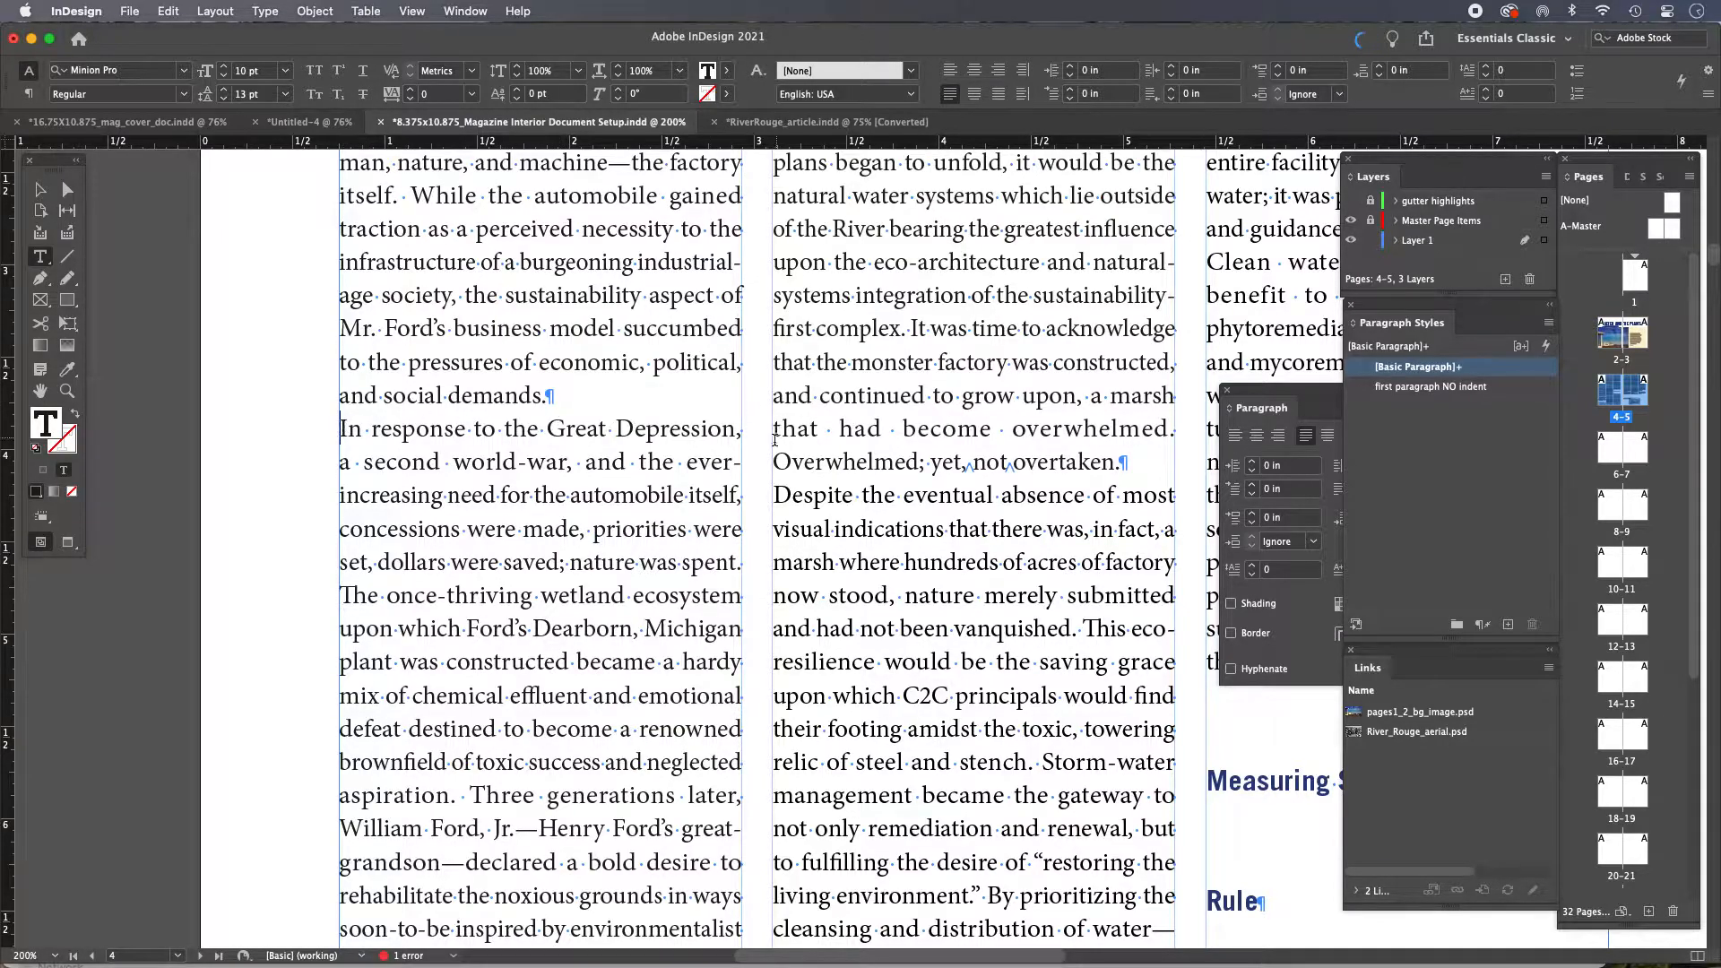
Create a new paragraph style named 'body standard paragraph' from the 'In response to the Great Depression' paragraph
click(40, 189)
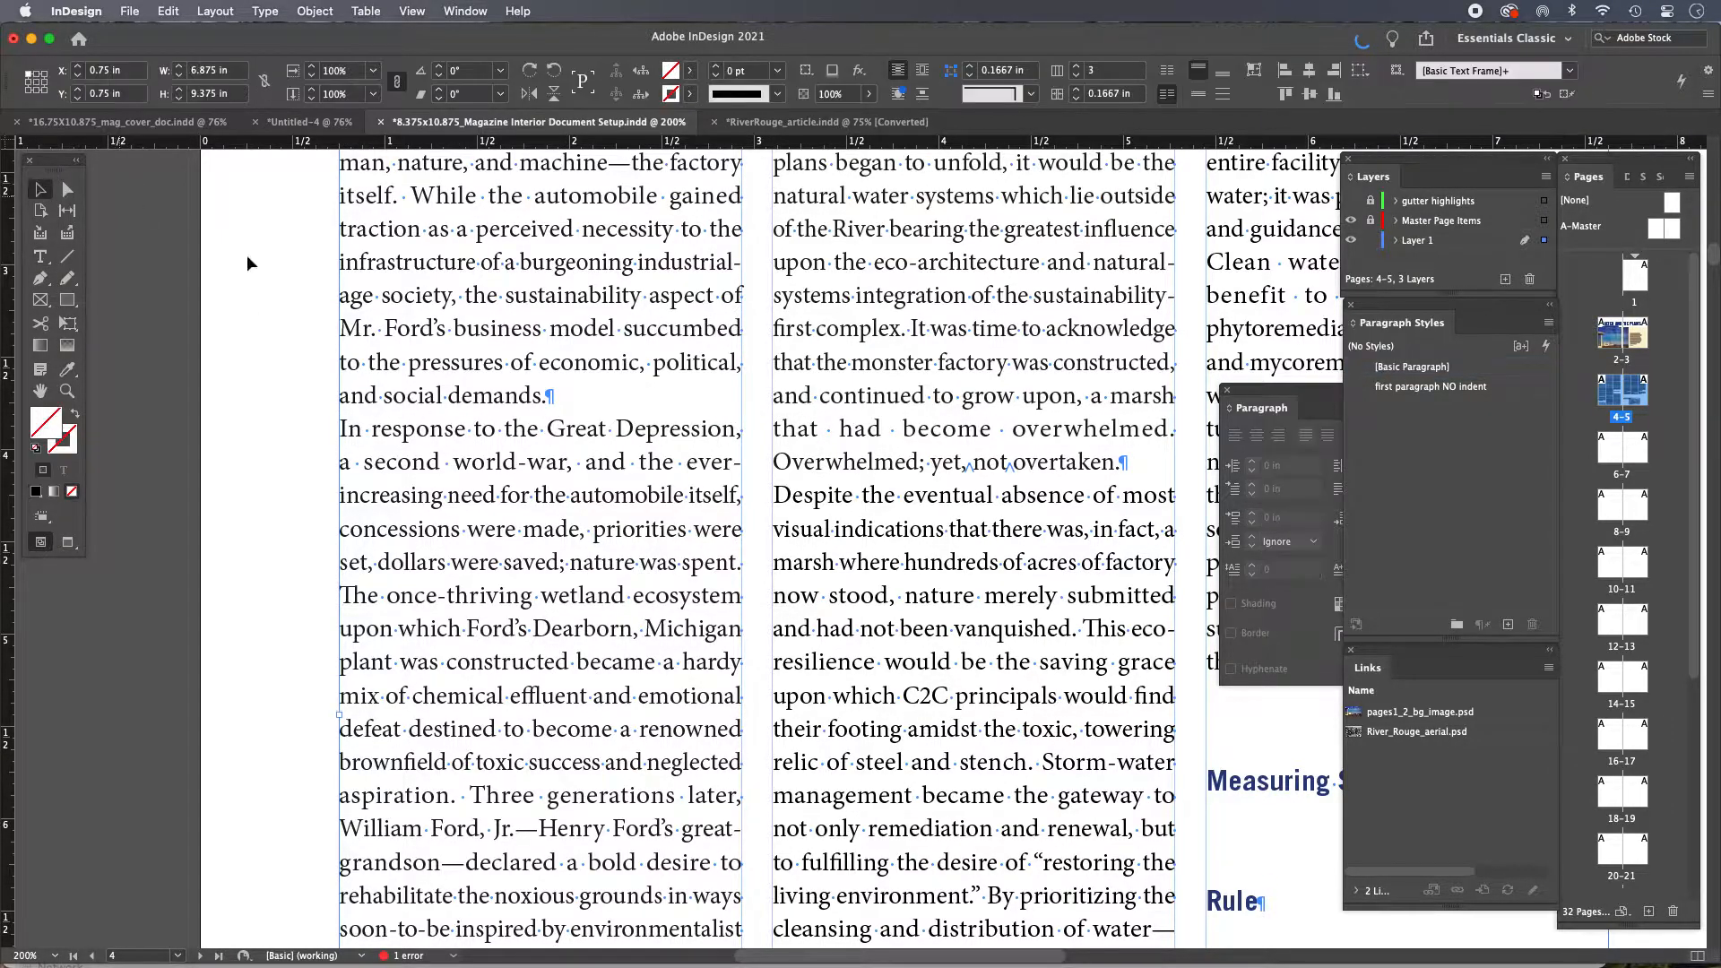
key(super+minus)
drag(797, 499, 528, 542)
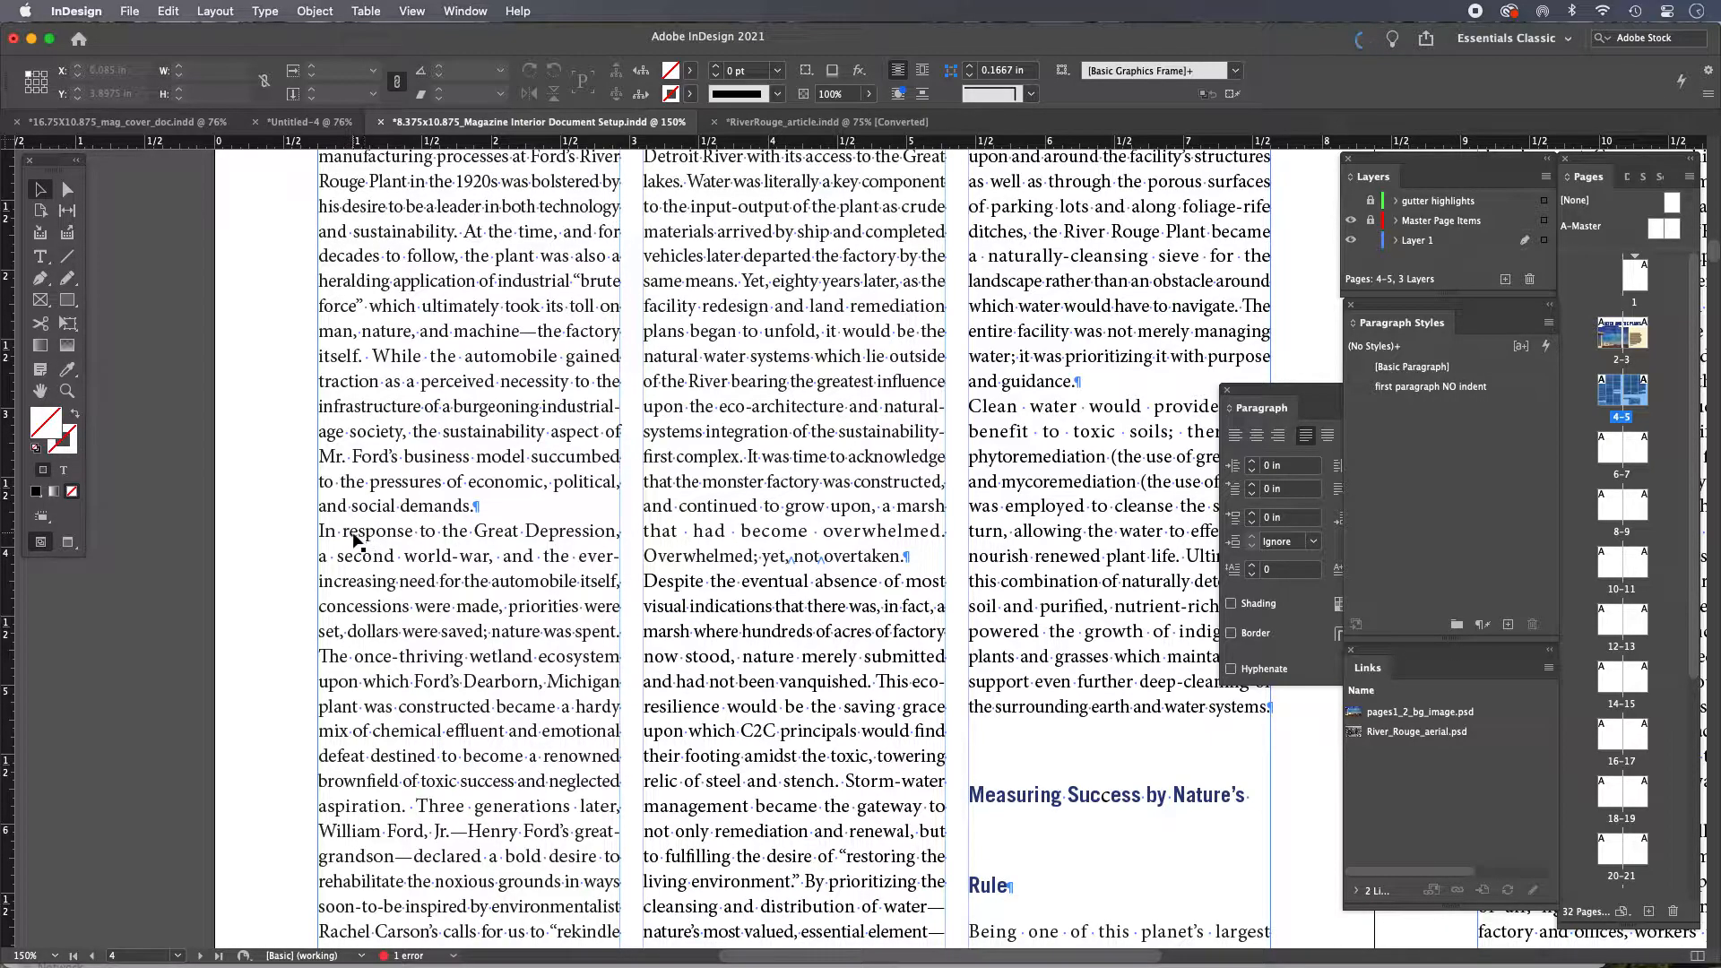
drag(472, 533, 476, 450)
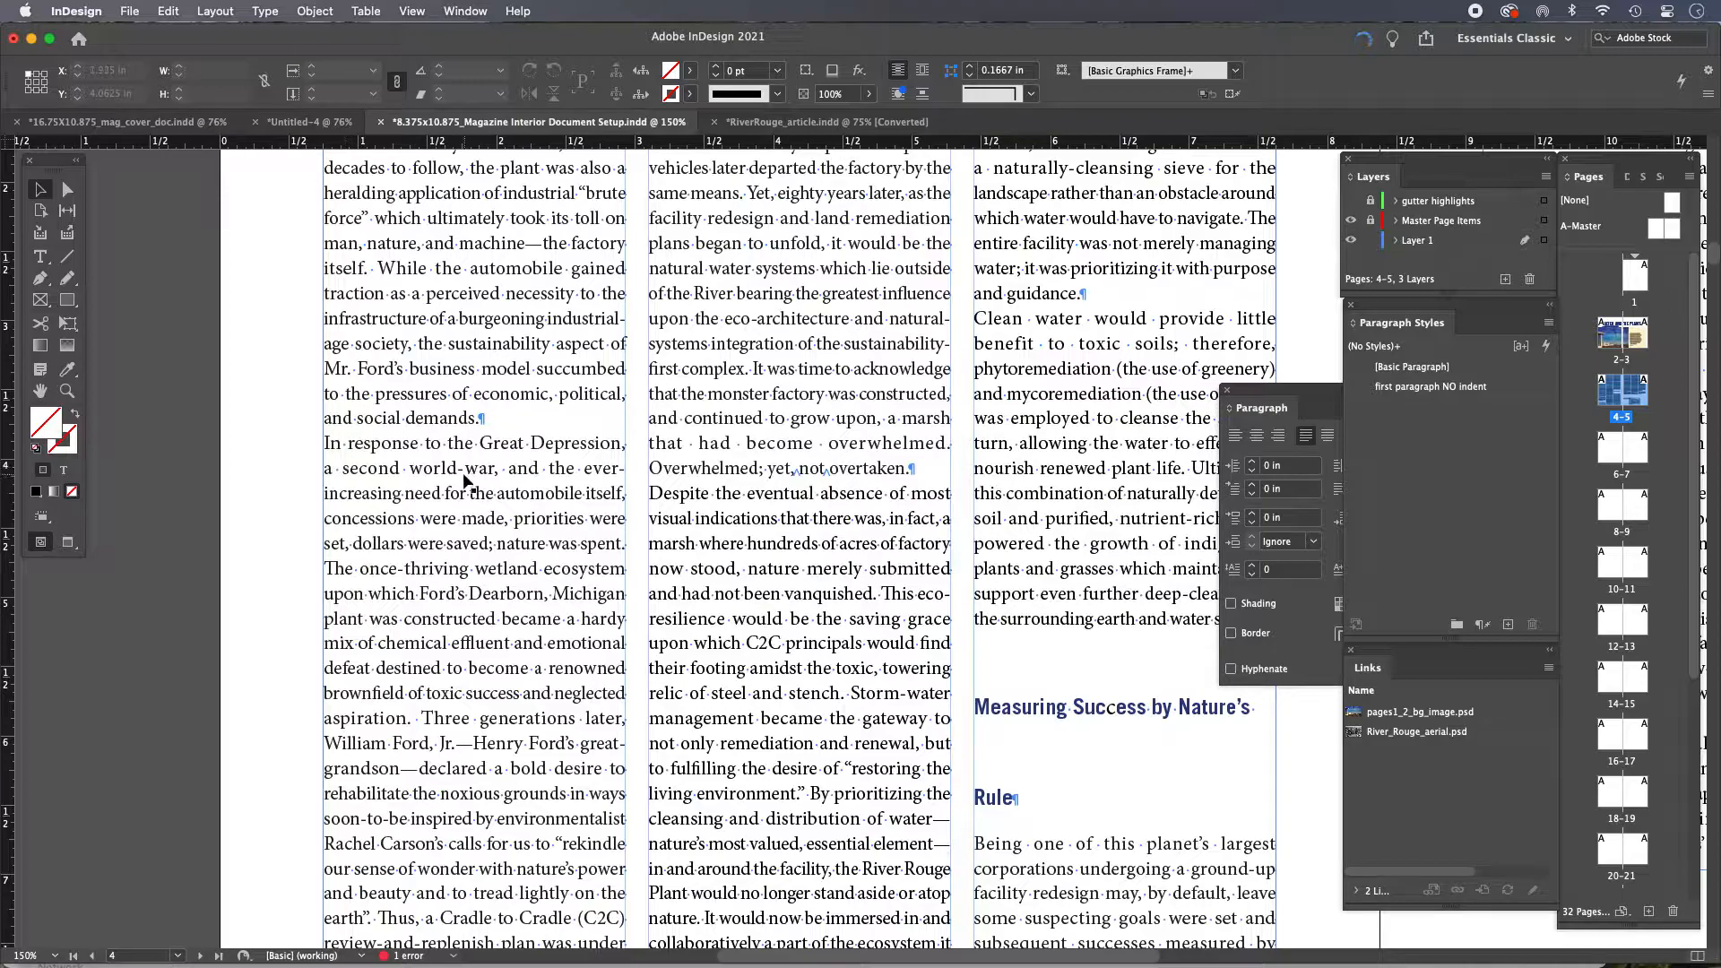
scroll(490, 478, down, 3)
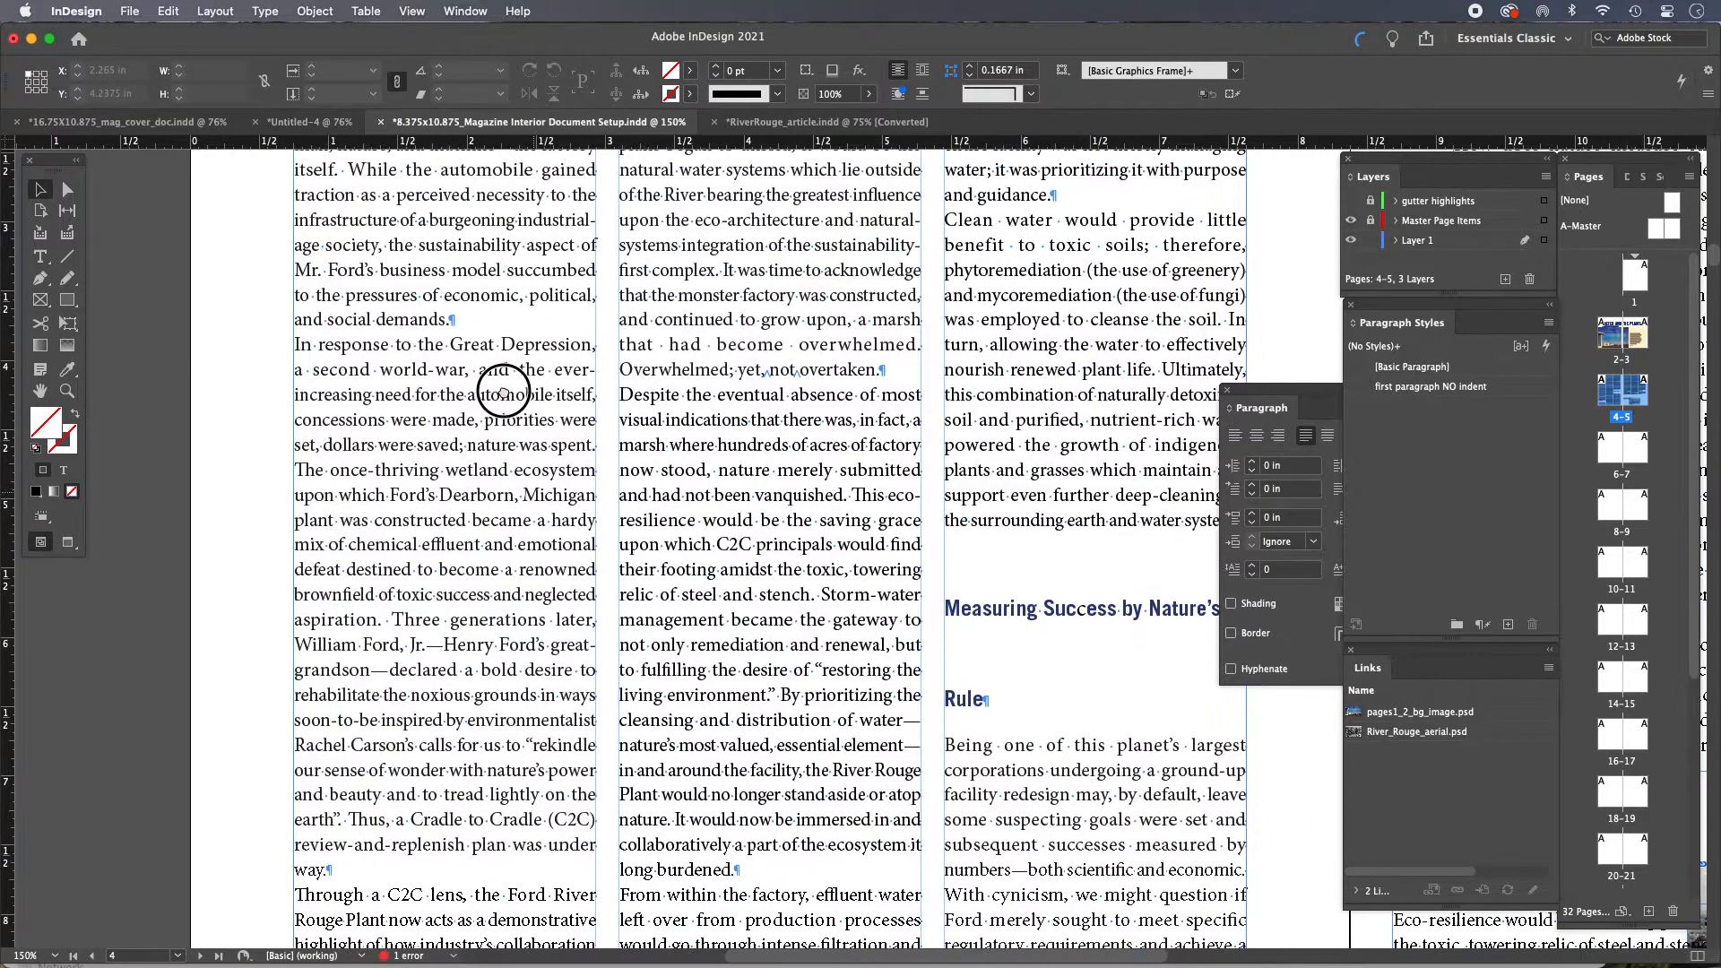
double_click(421, 366)
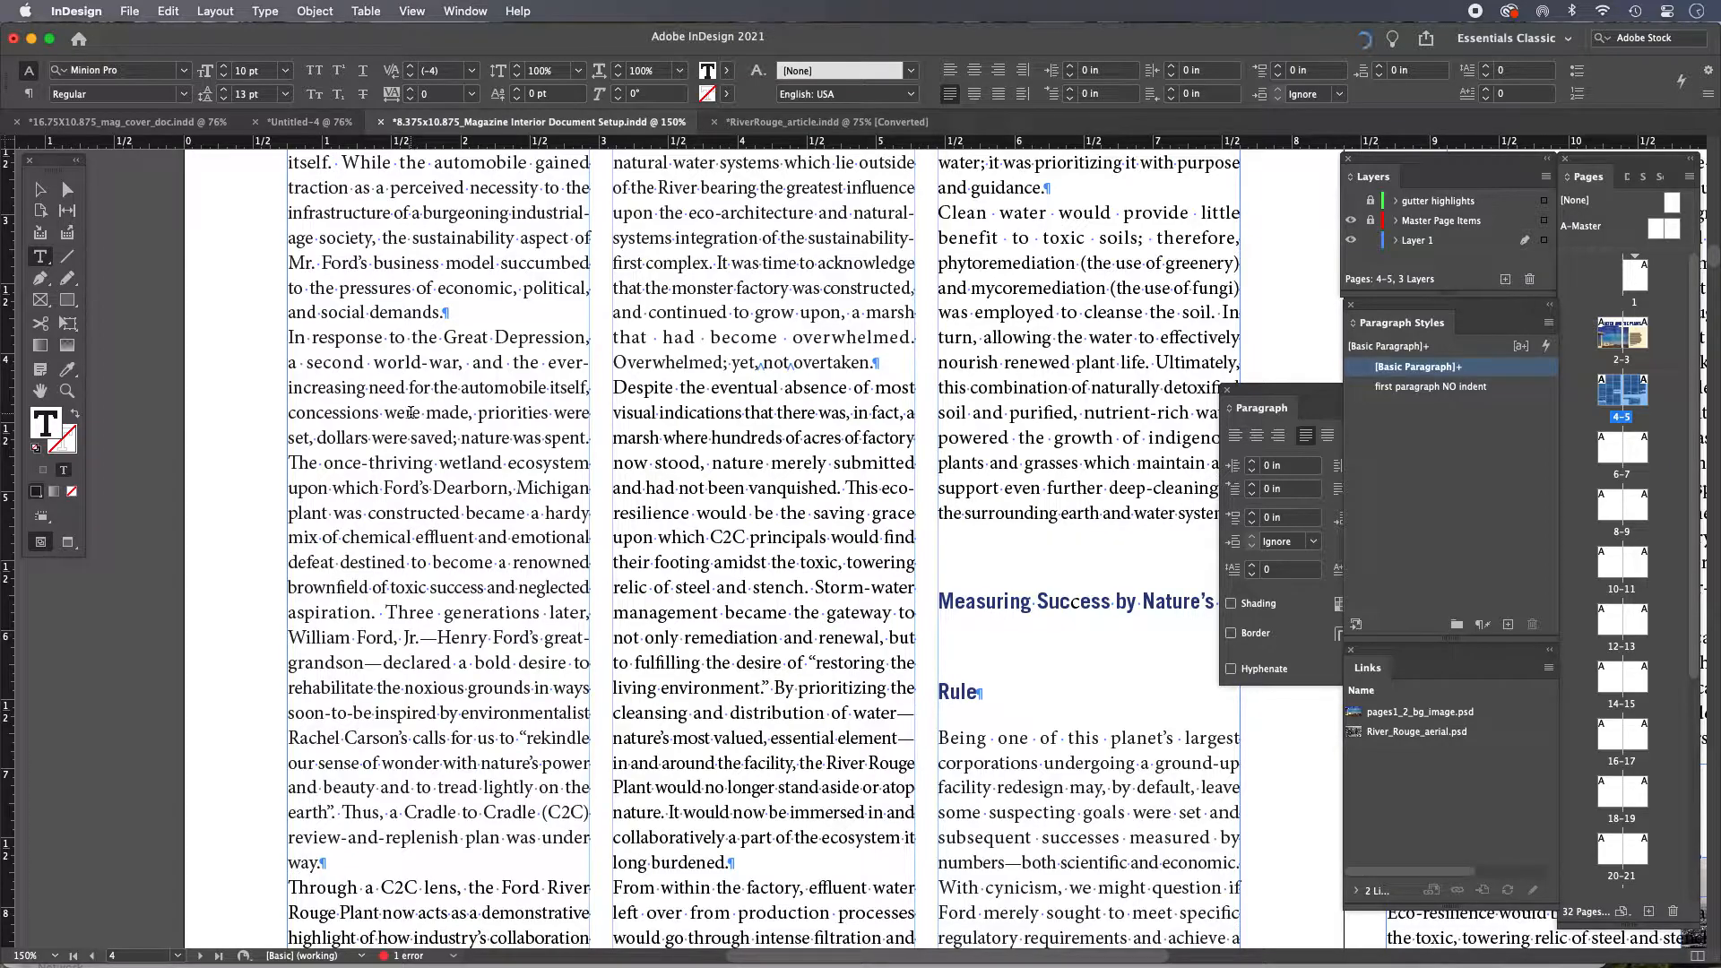
scroll(455, 423, right, 3)
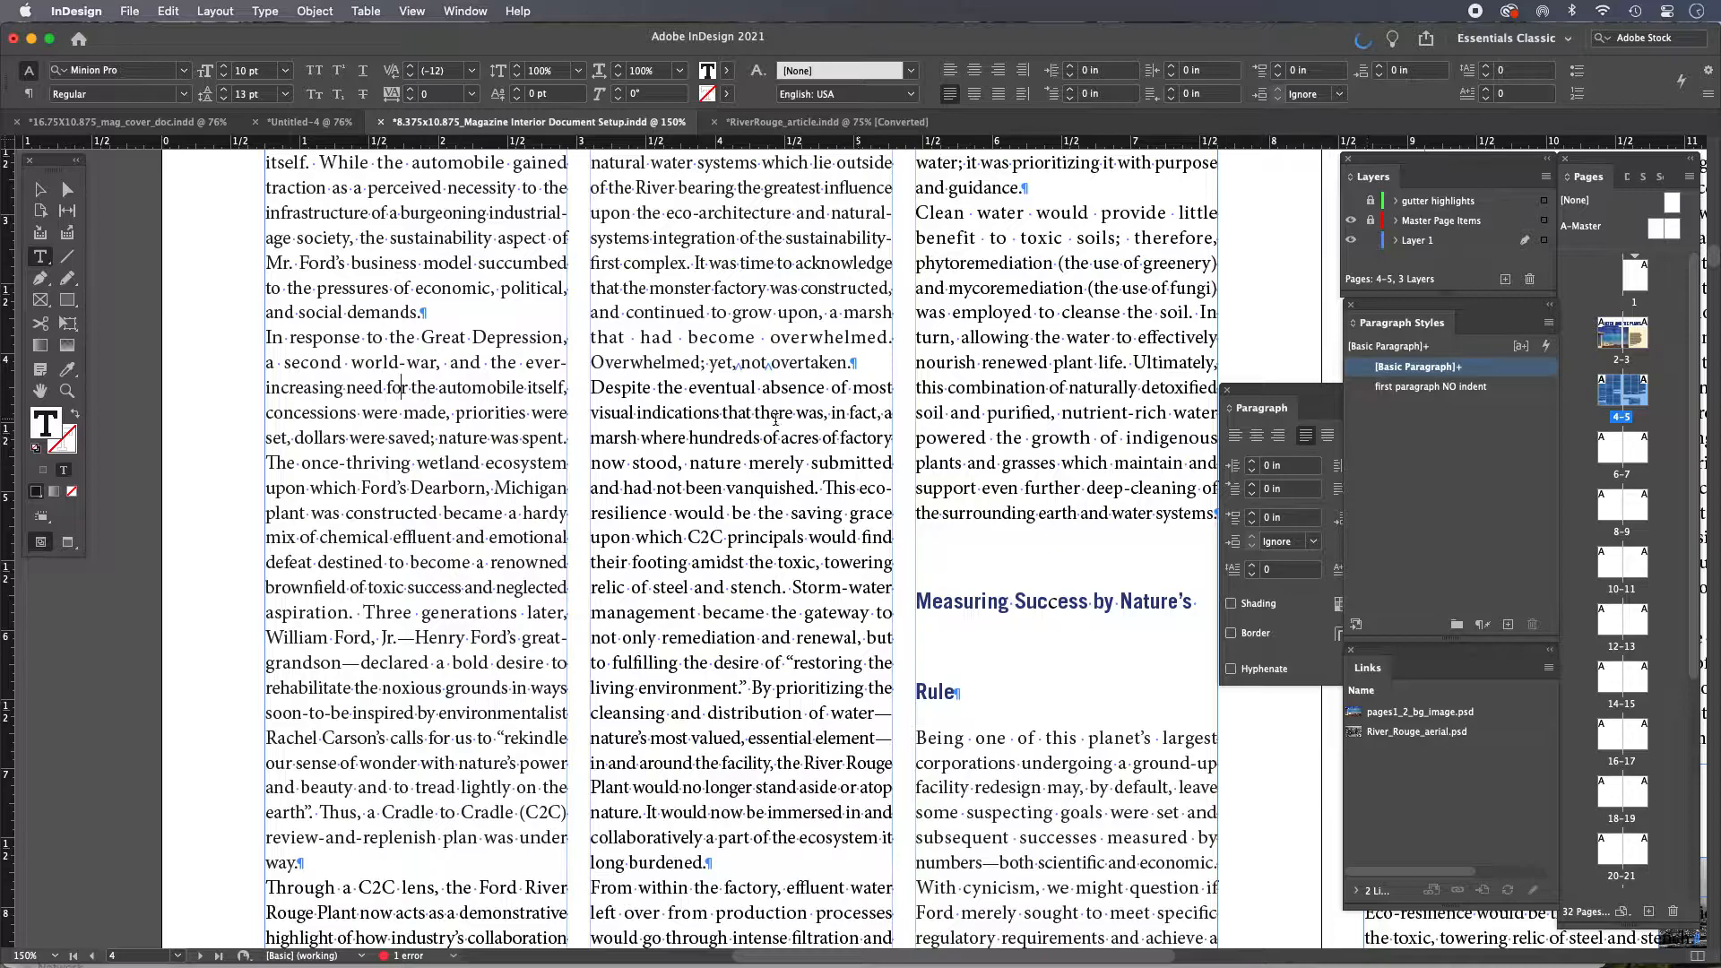
click(401, 388)
click(1550, 325)
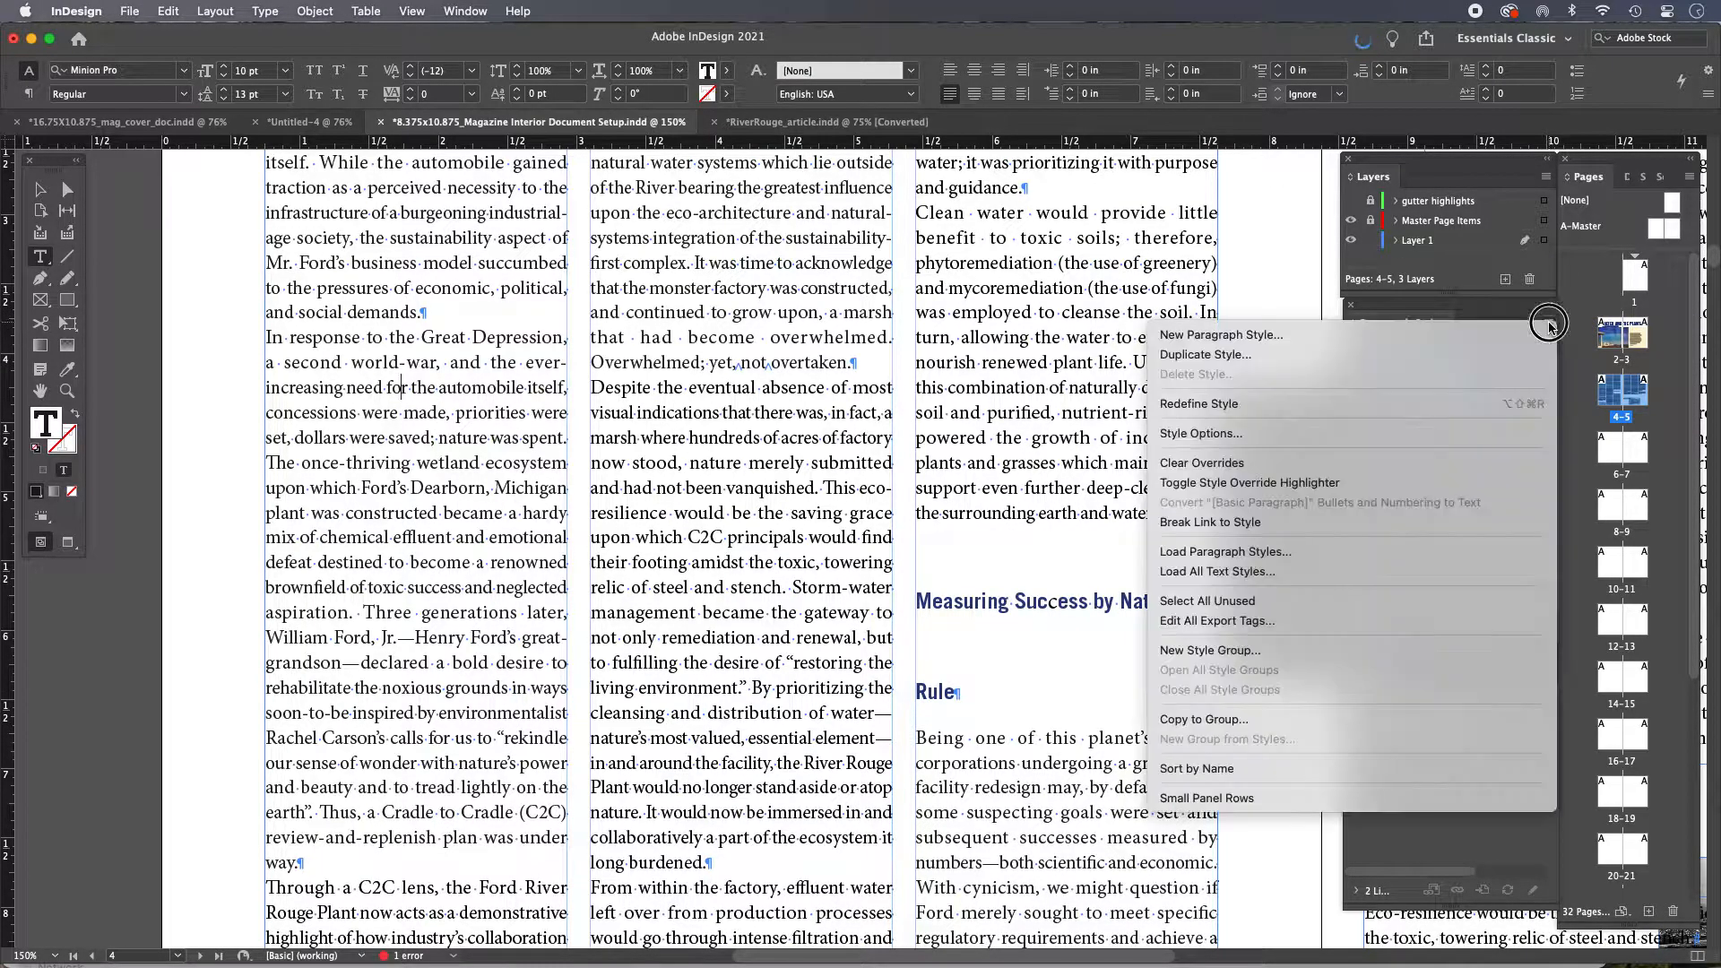
click(1203, 339)
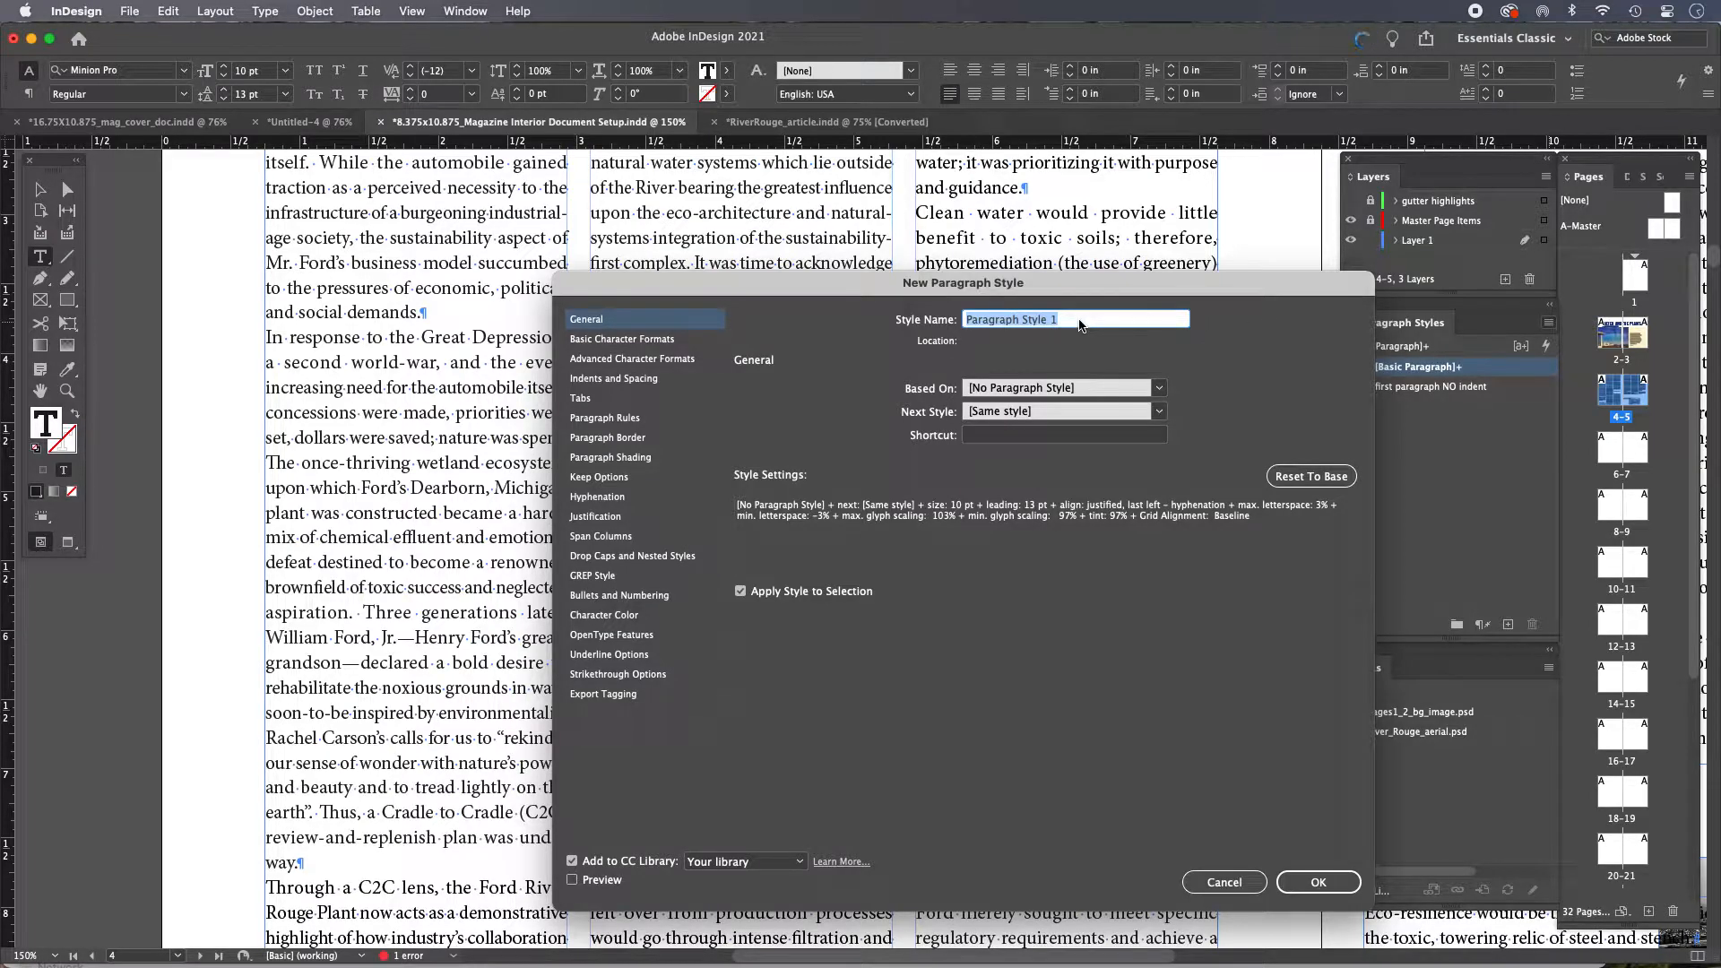
text(body standard paragraph)
Turn on Preview in the new style dialog and open its indents and spacing settings
click(645, 557)
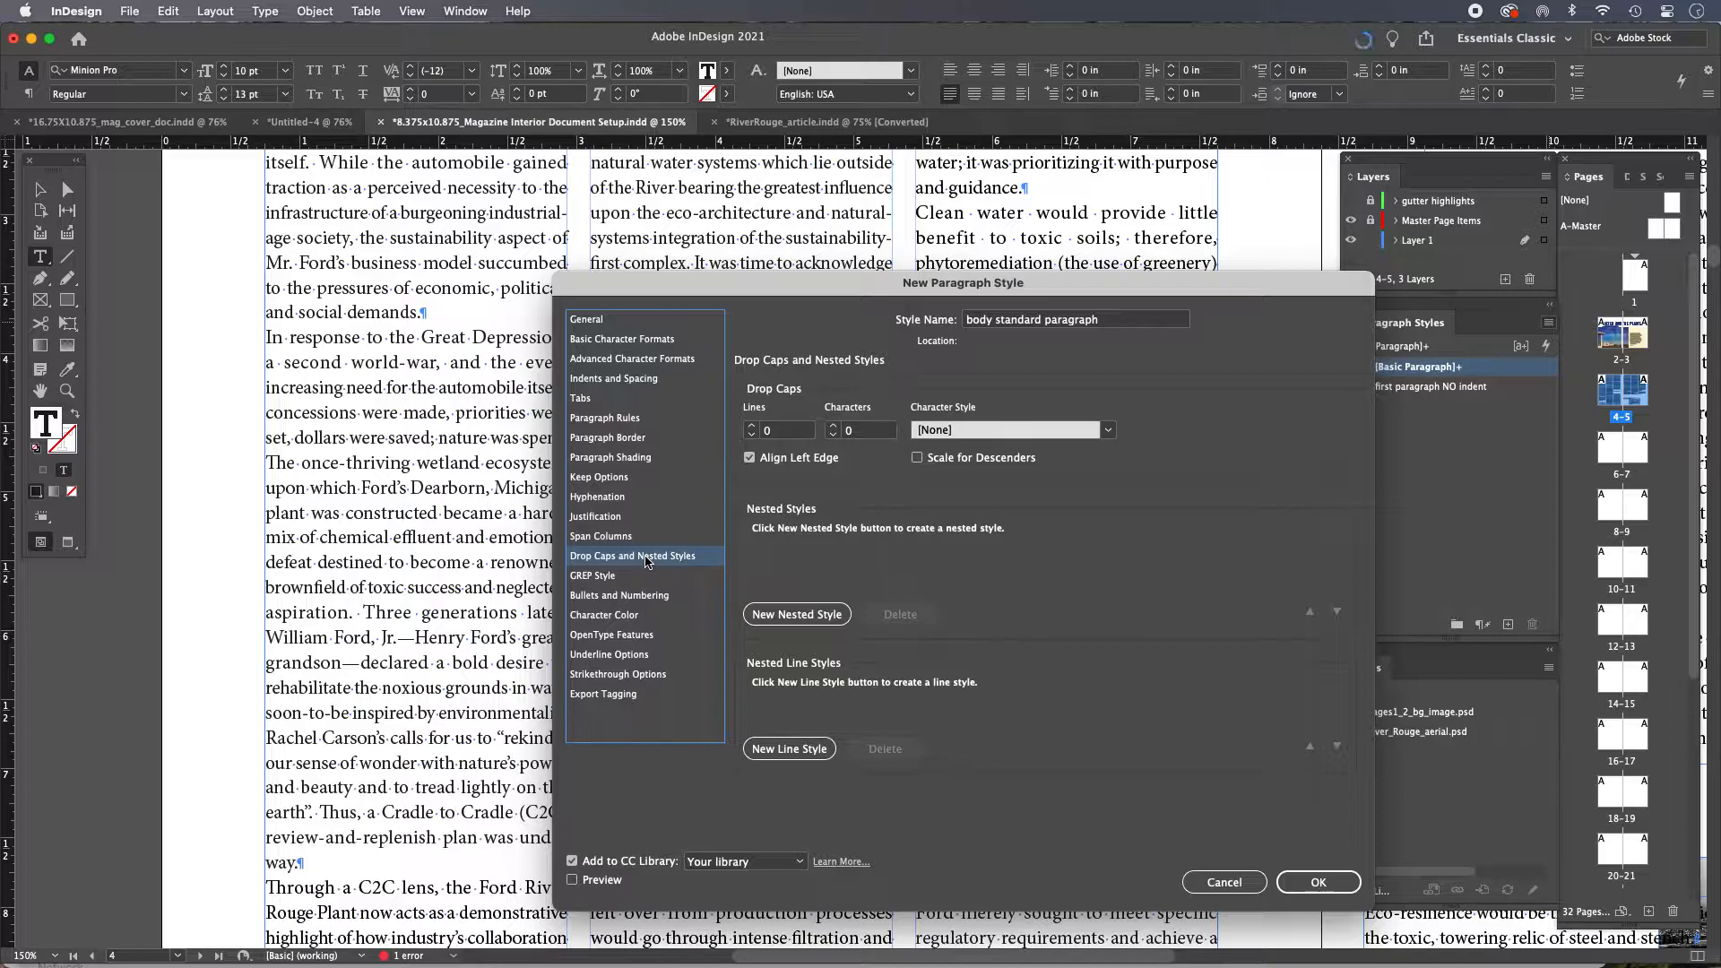
click(574, 881)
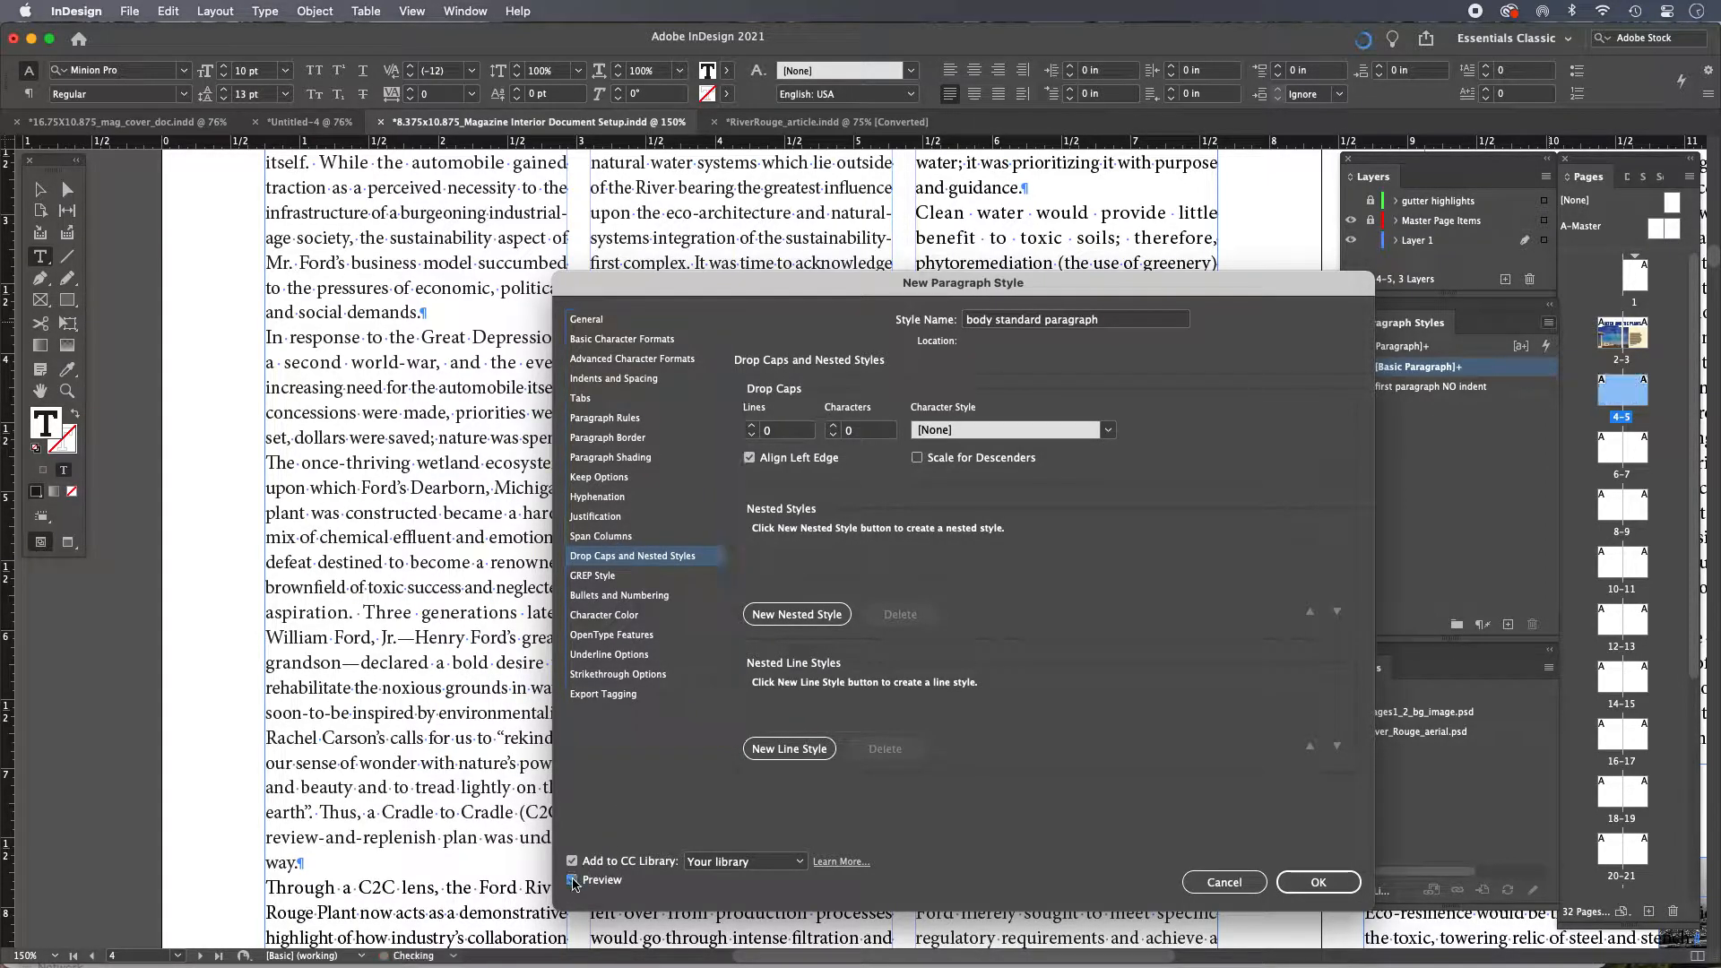
drag(735, 282, 782, 229)
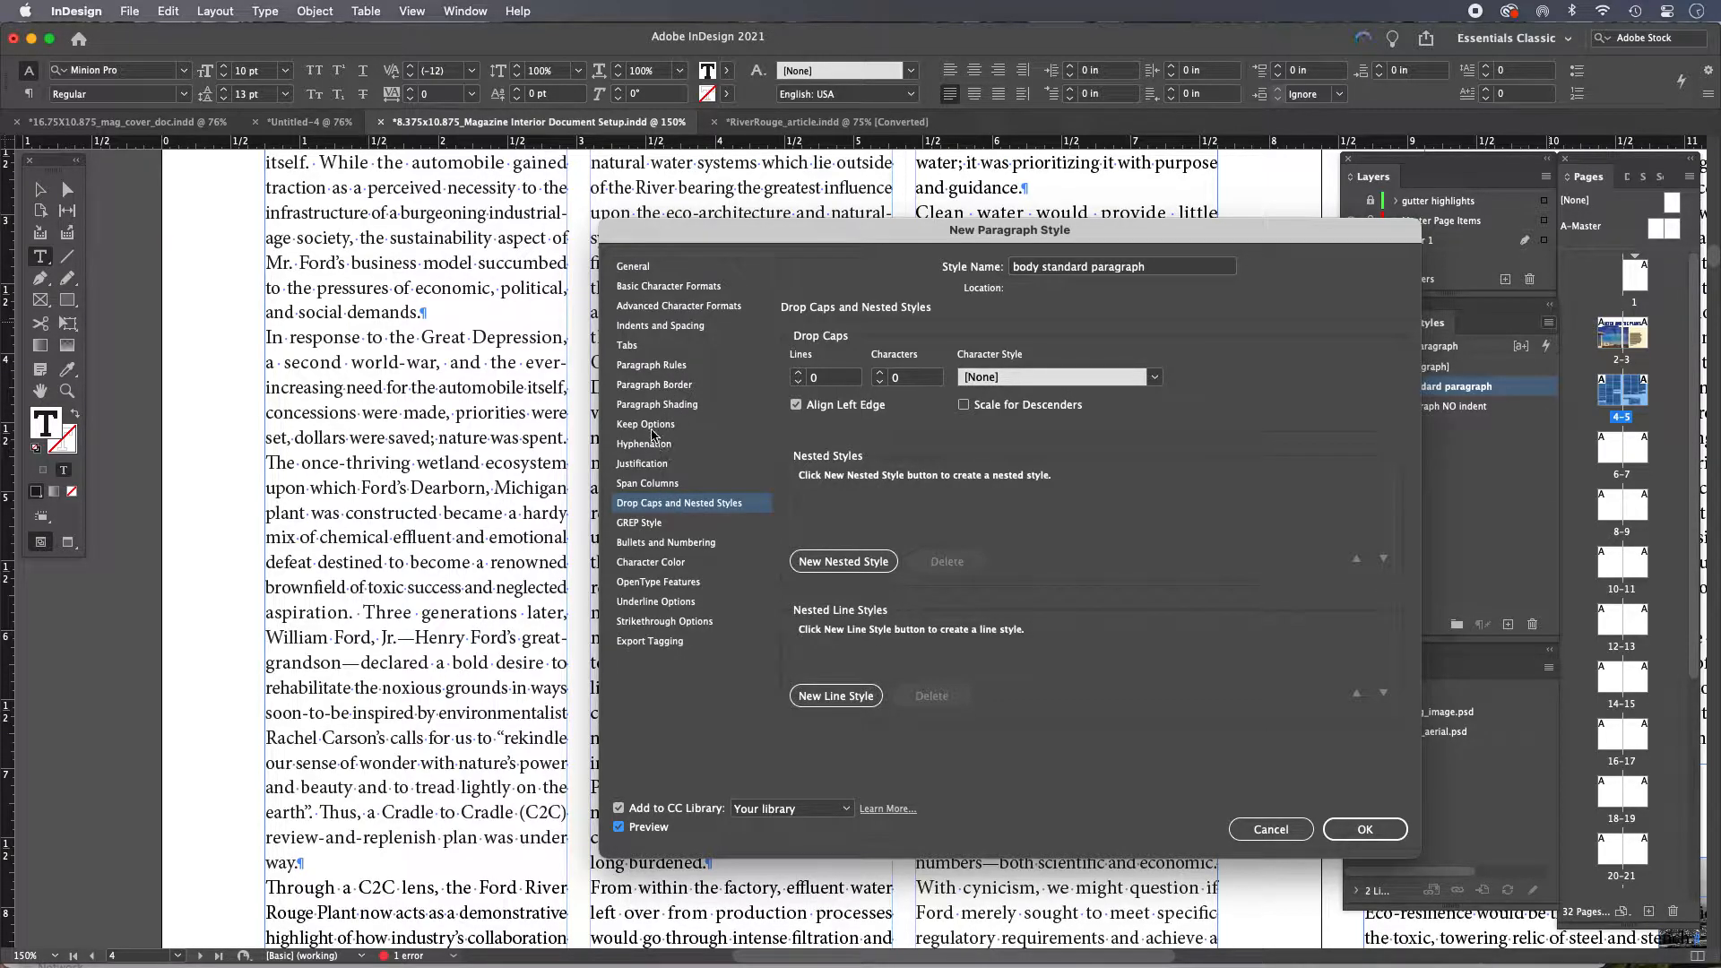
click(658, 328)
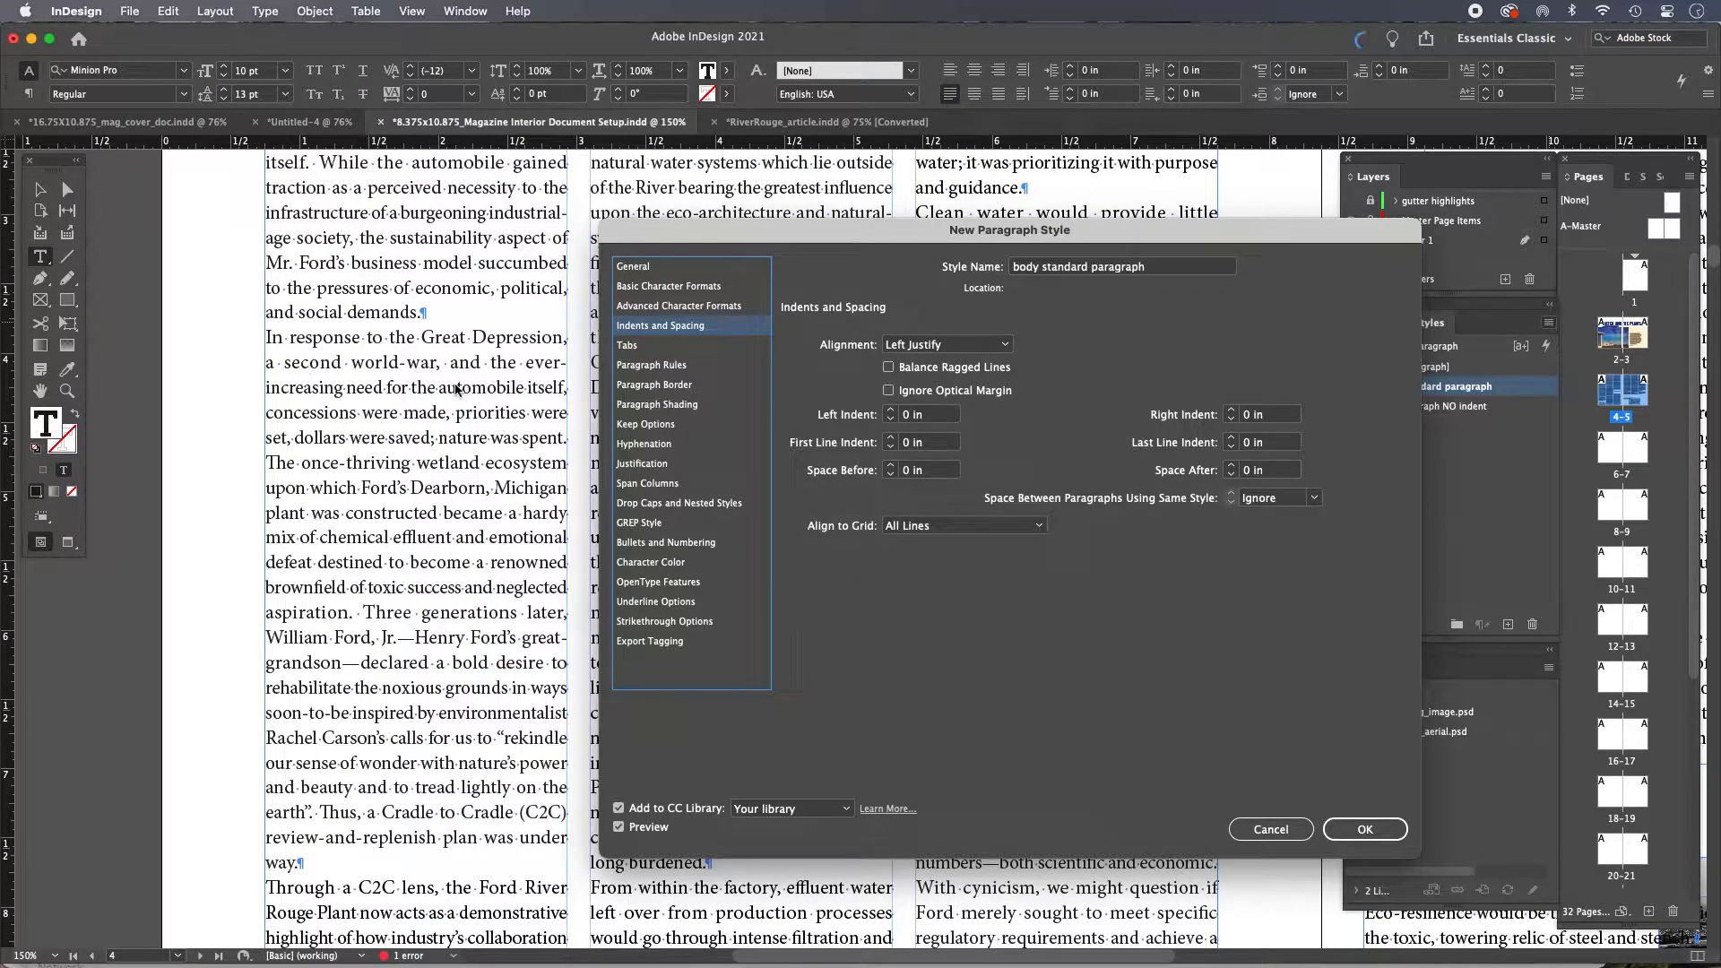
Try raising the style's left indent, then set it back to 0 in
click(892, 413)
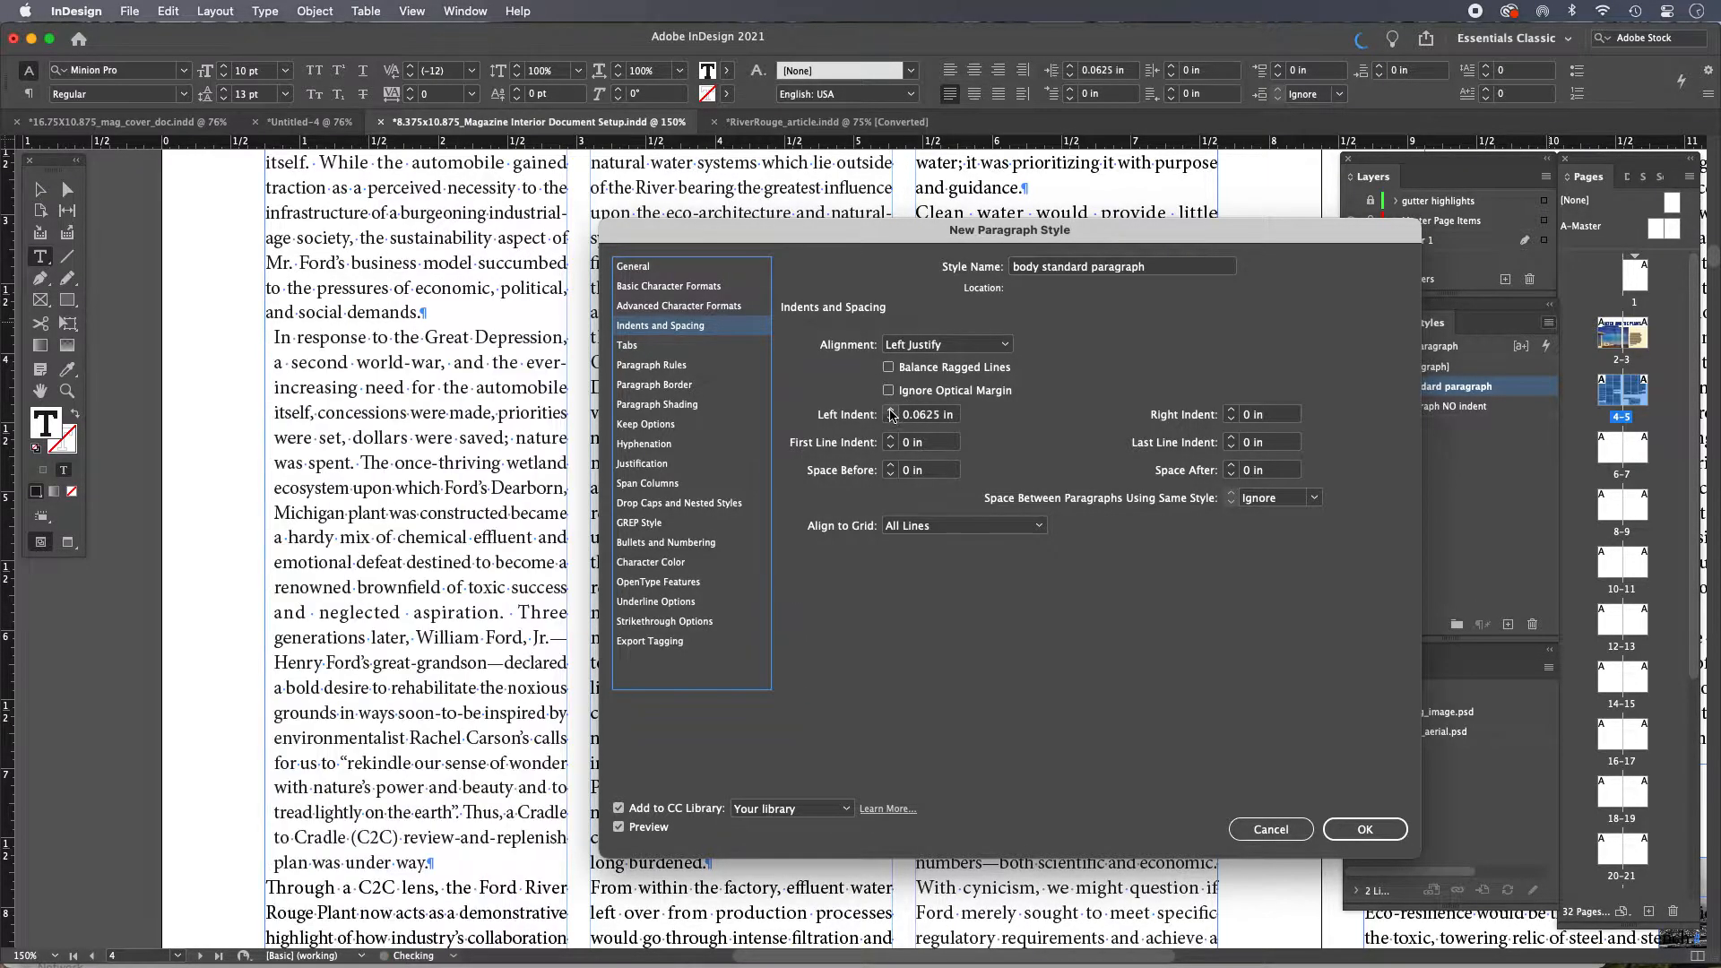
click(892, 414)
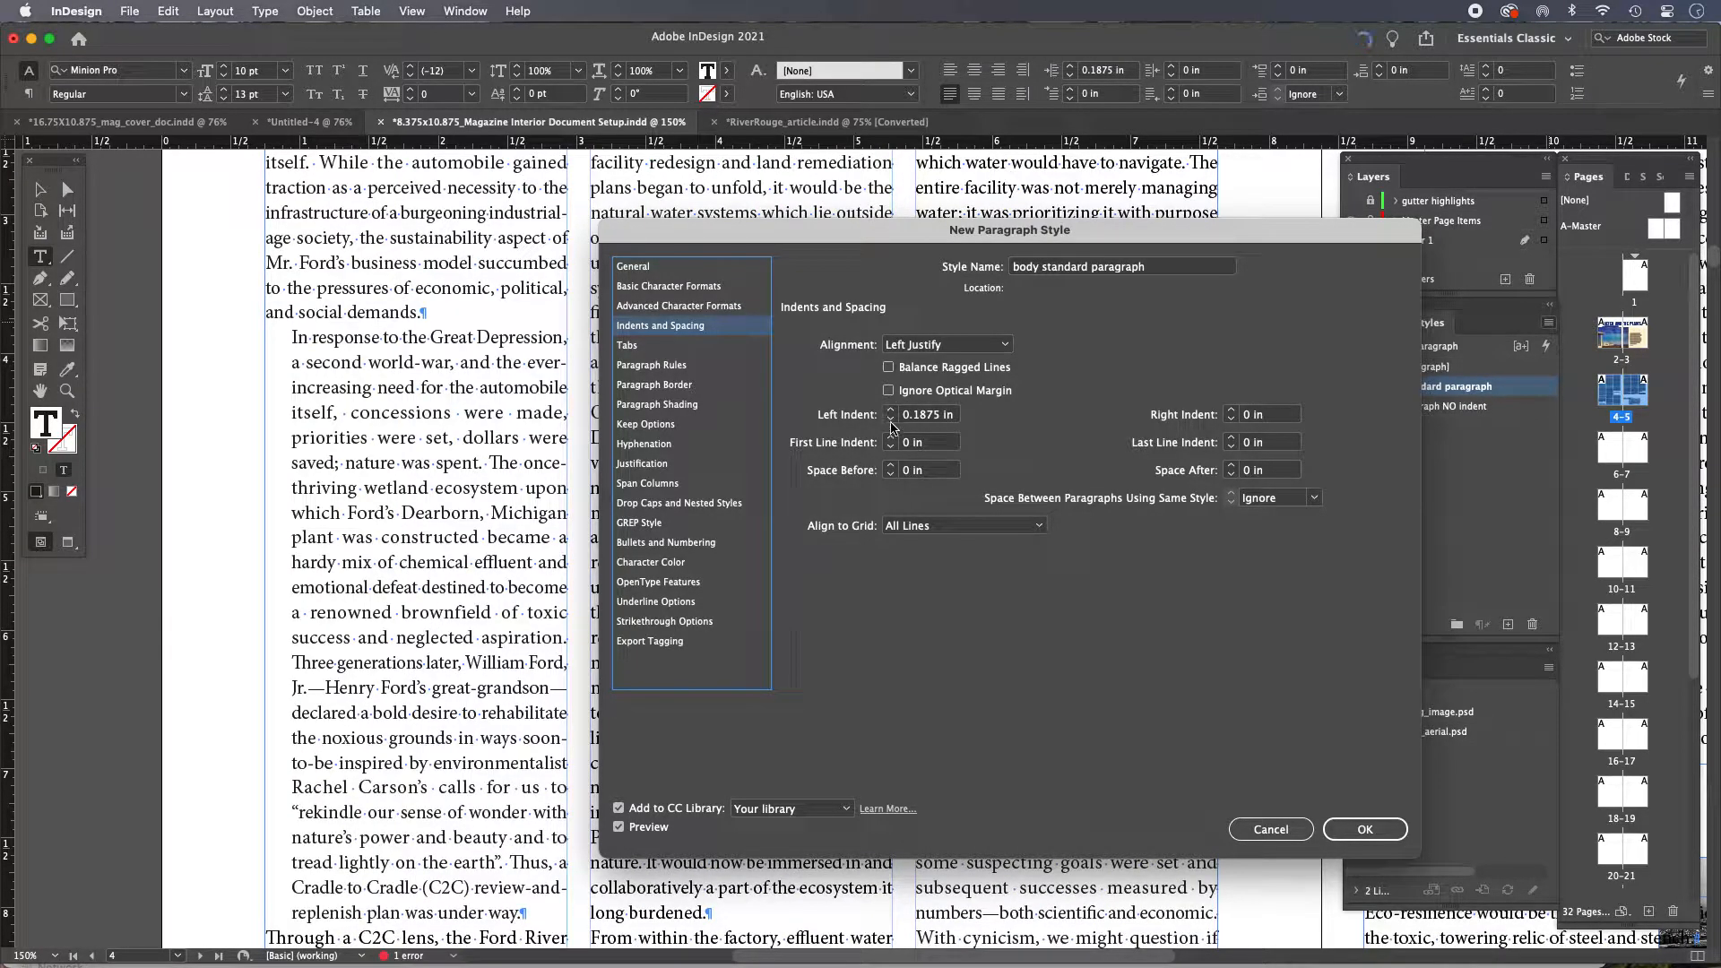
click(892, 421)
click(892, 420)
click(892, 420)
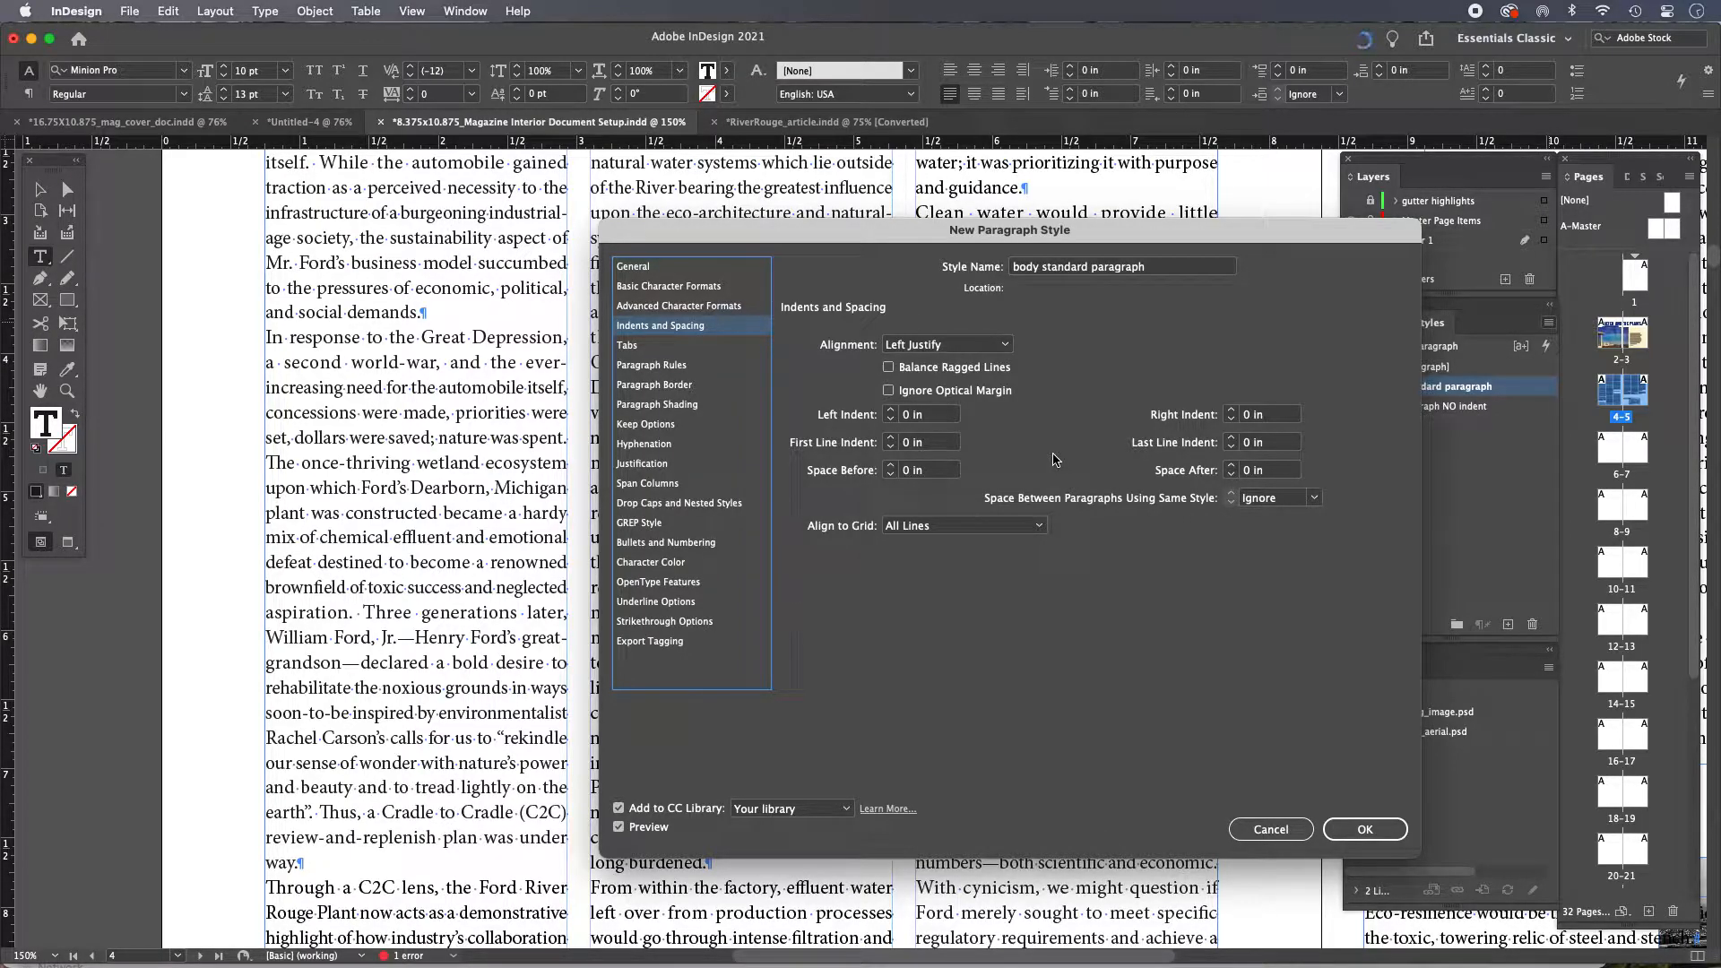
Set the style's first line indent to 0.1875 in and confirm the new paragraph style
click(892, 439)
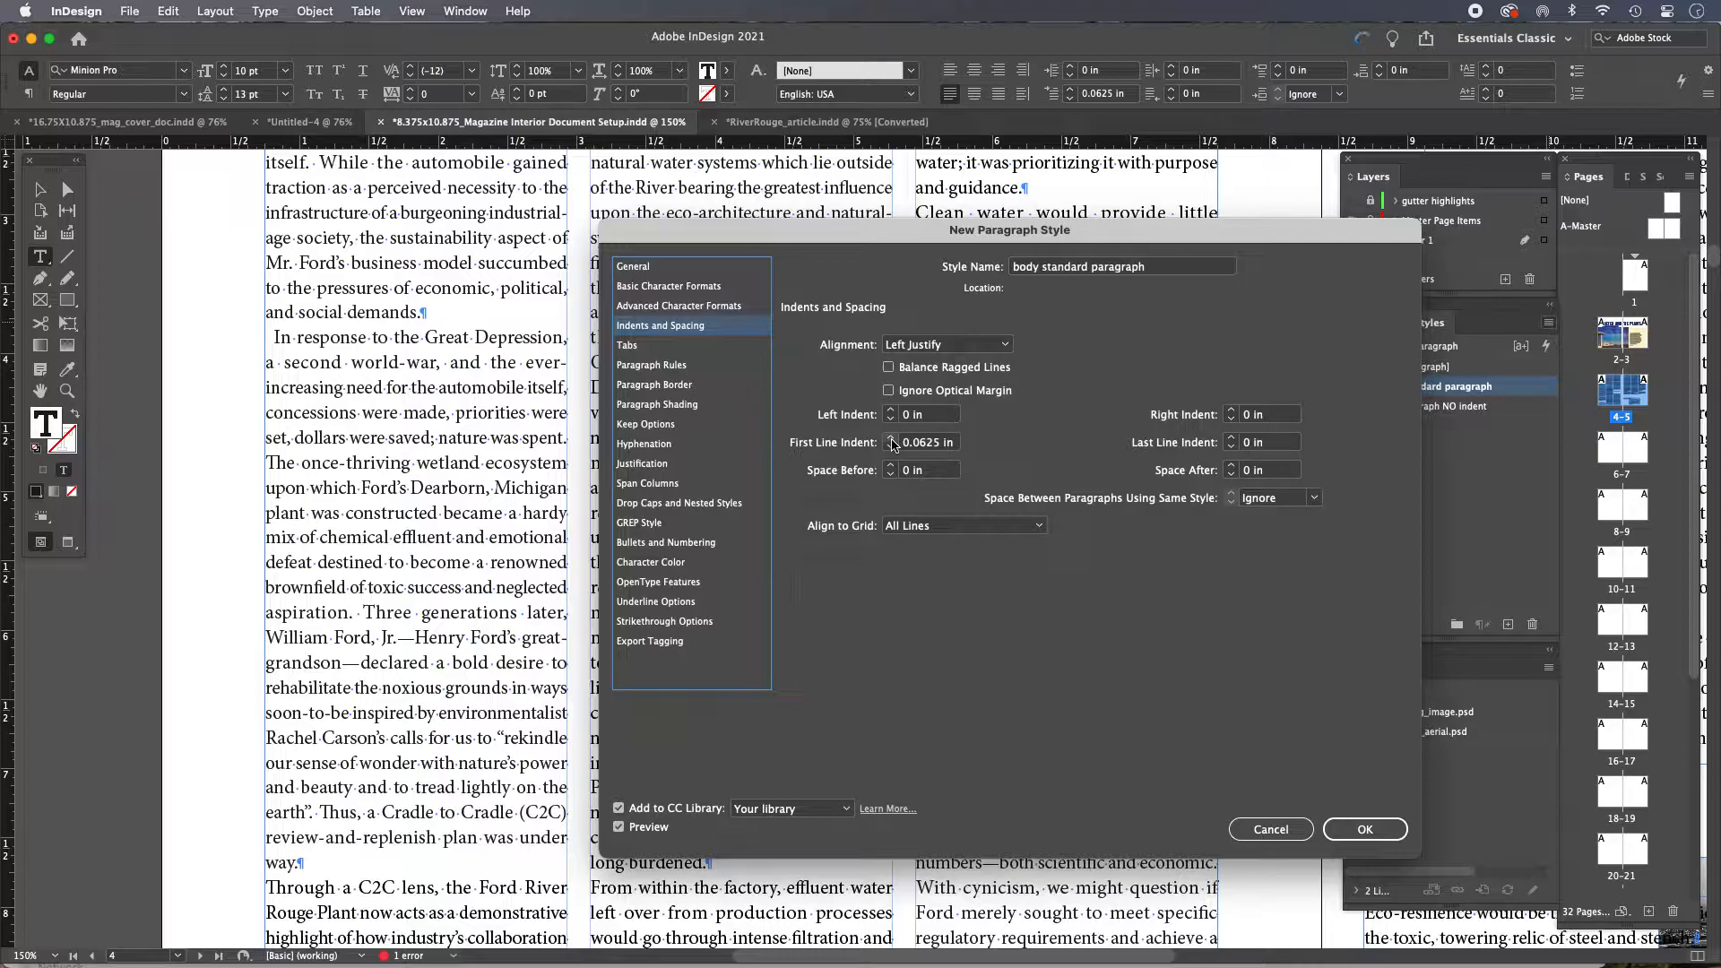
click(891, 439)
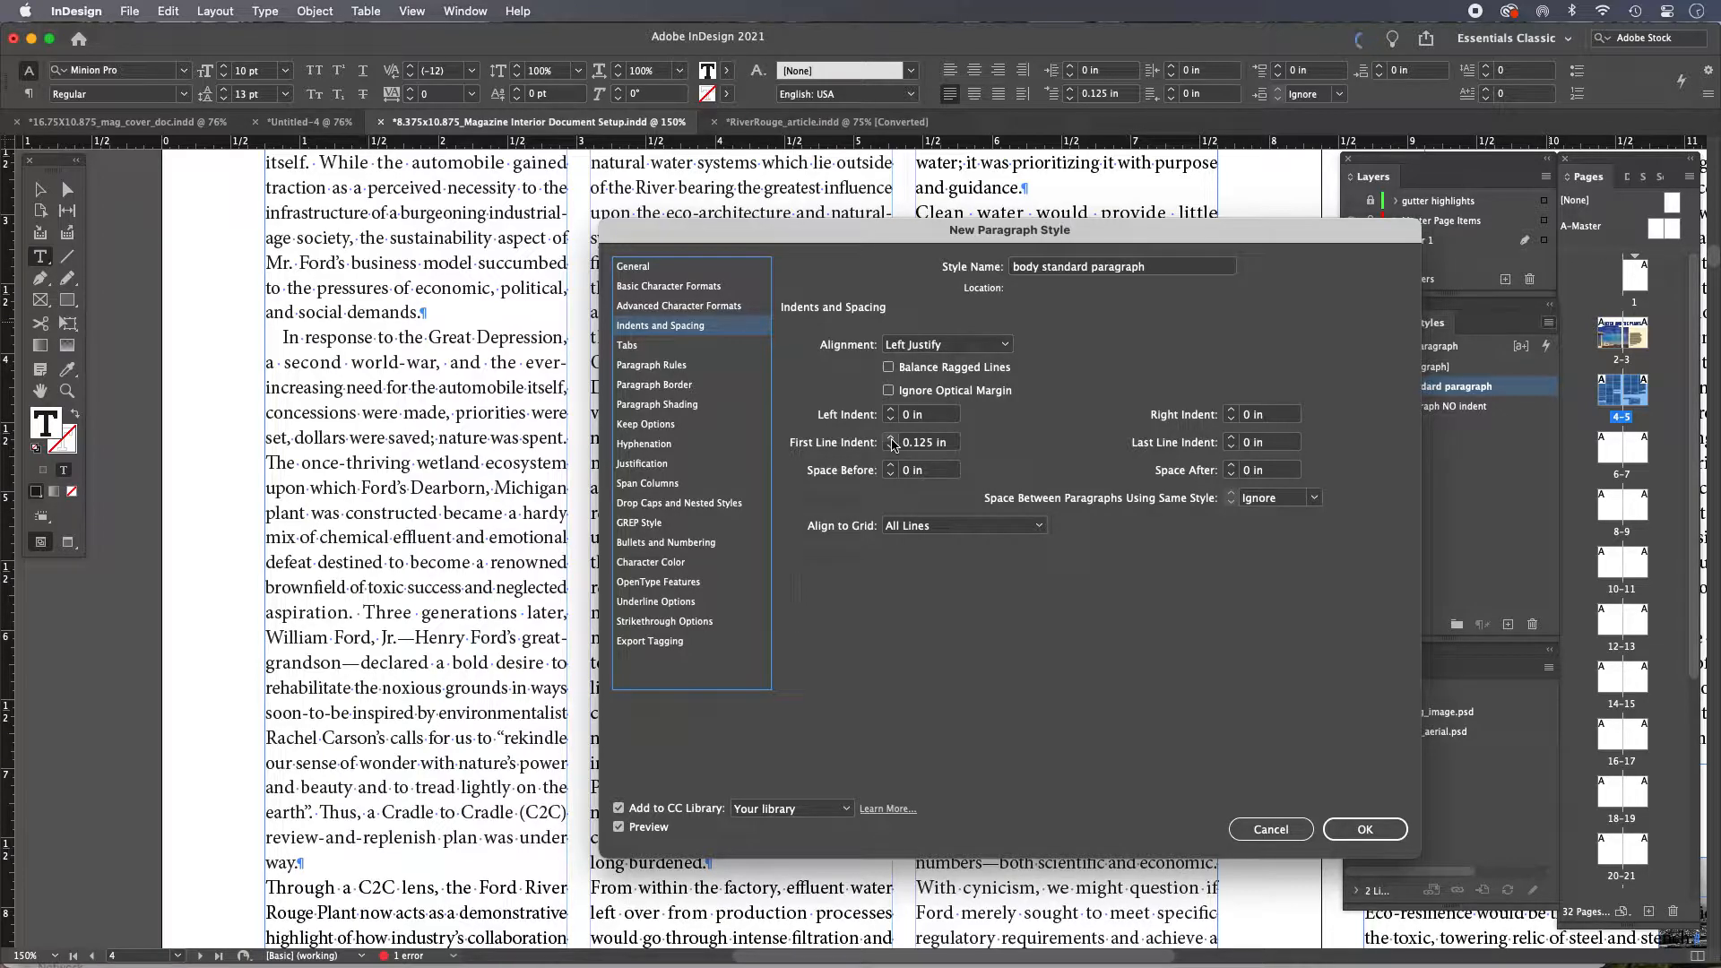
click(893, 439)
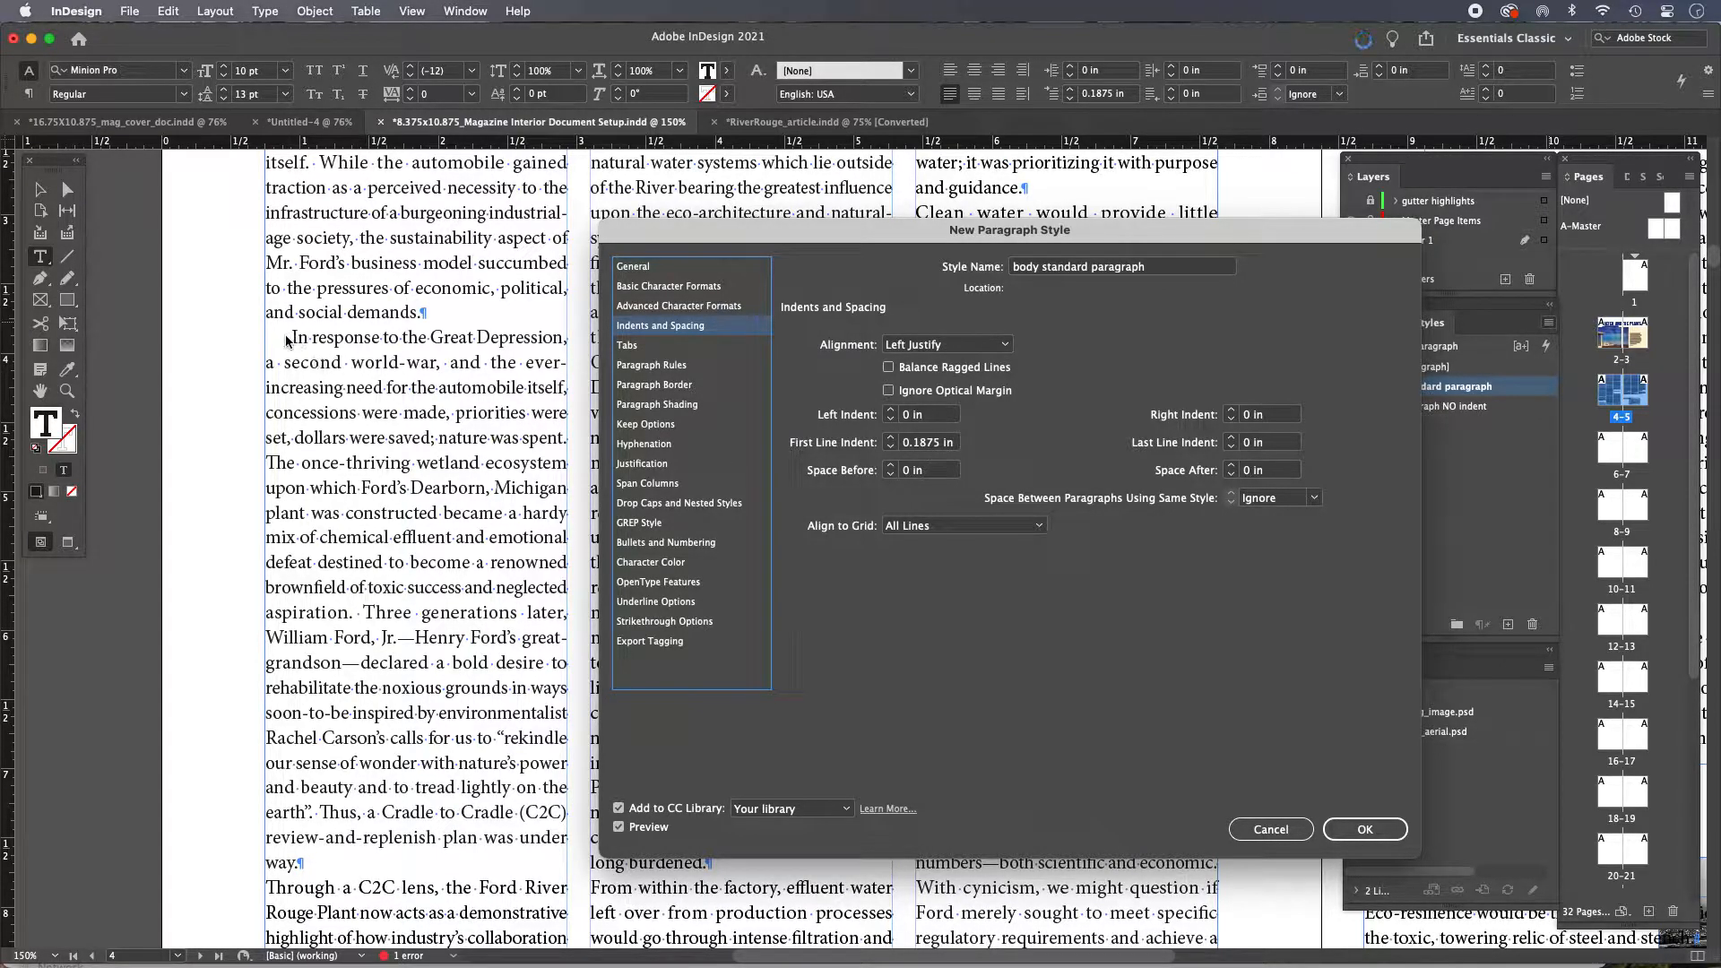
click(892, 448)
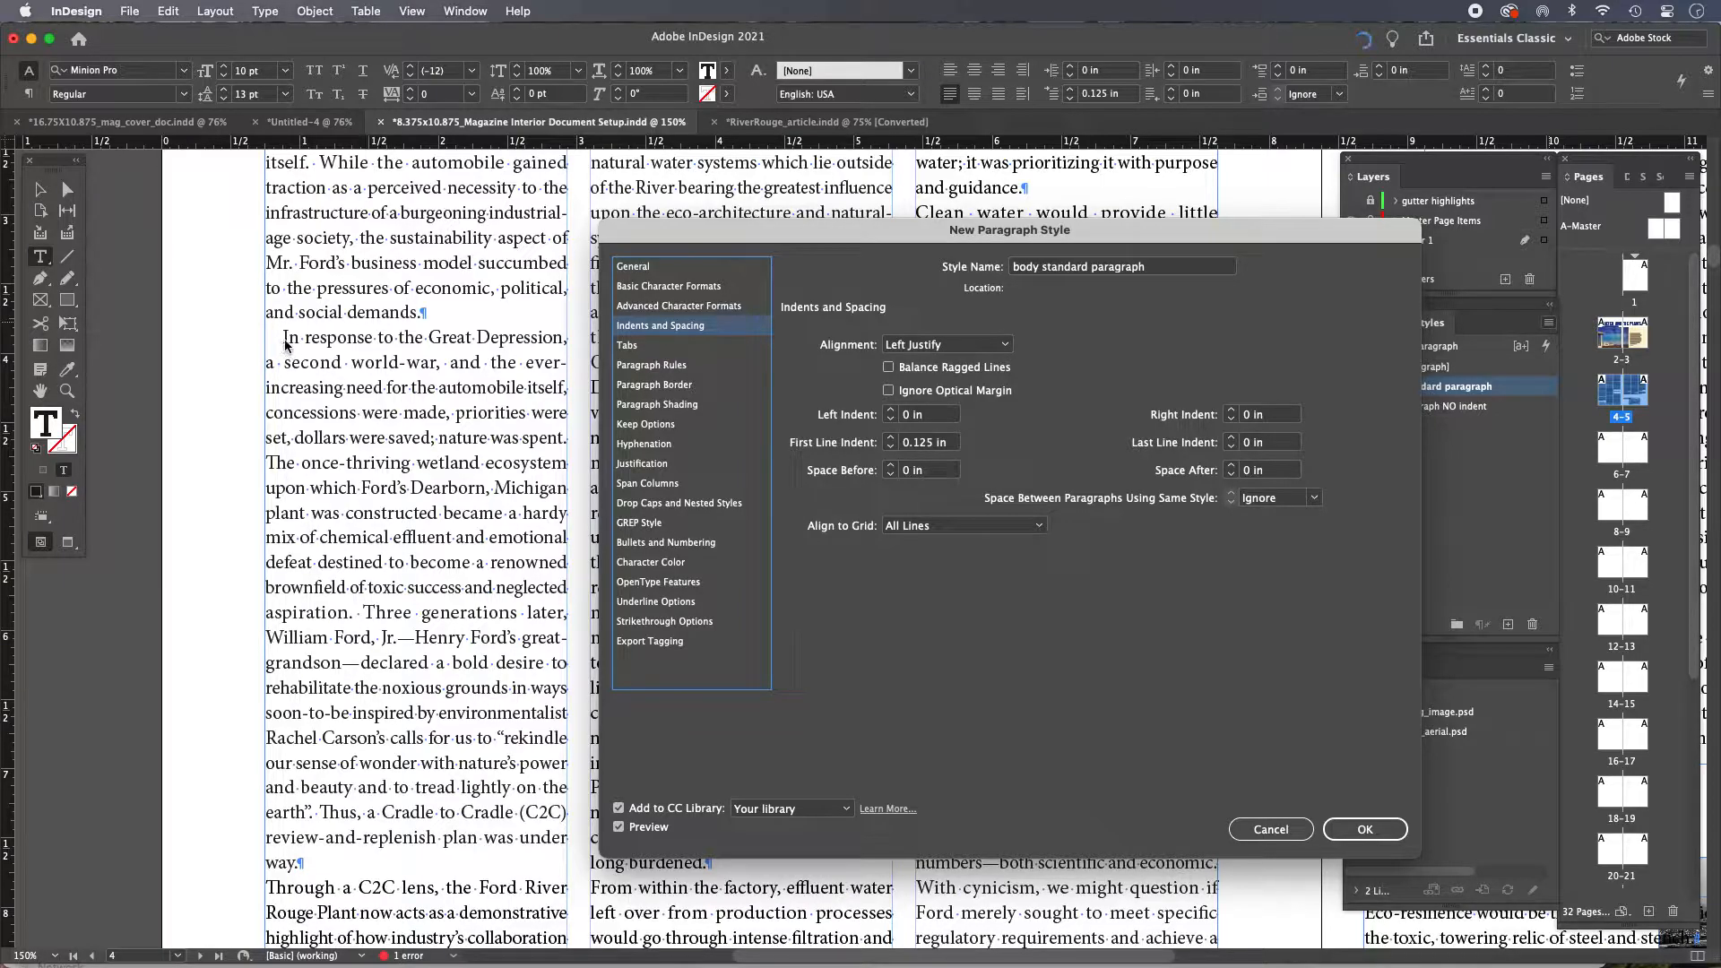
click(891, 439)
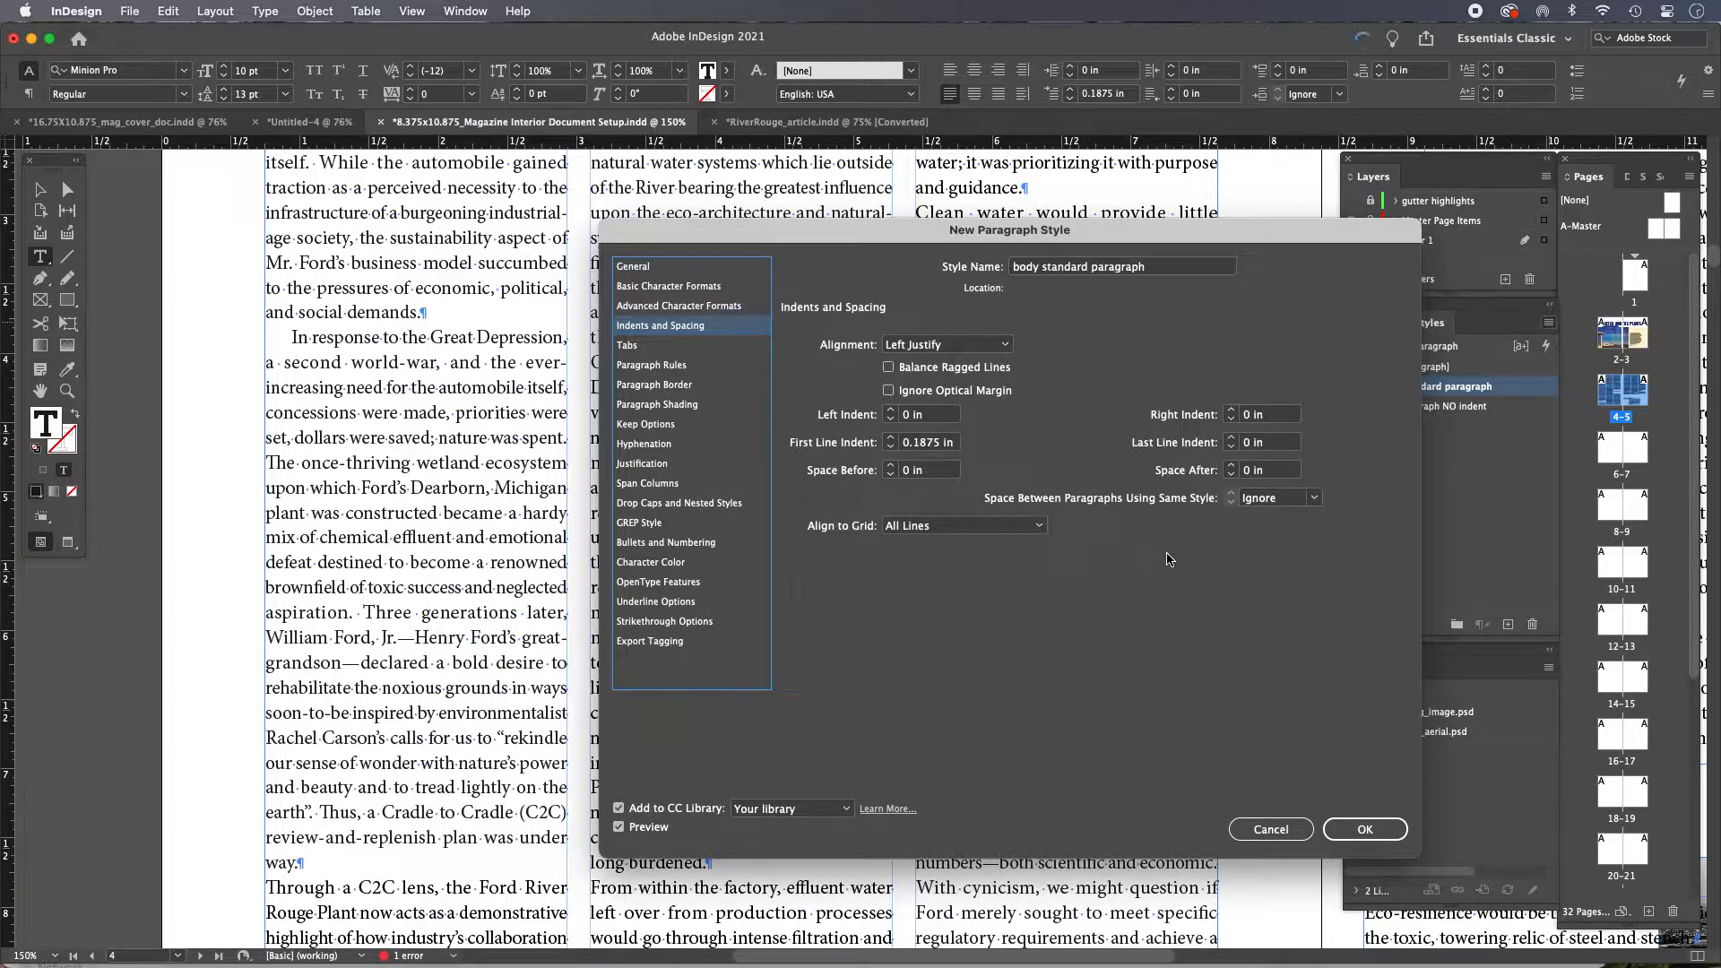
click(1370, 832)
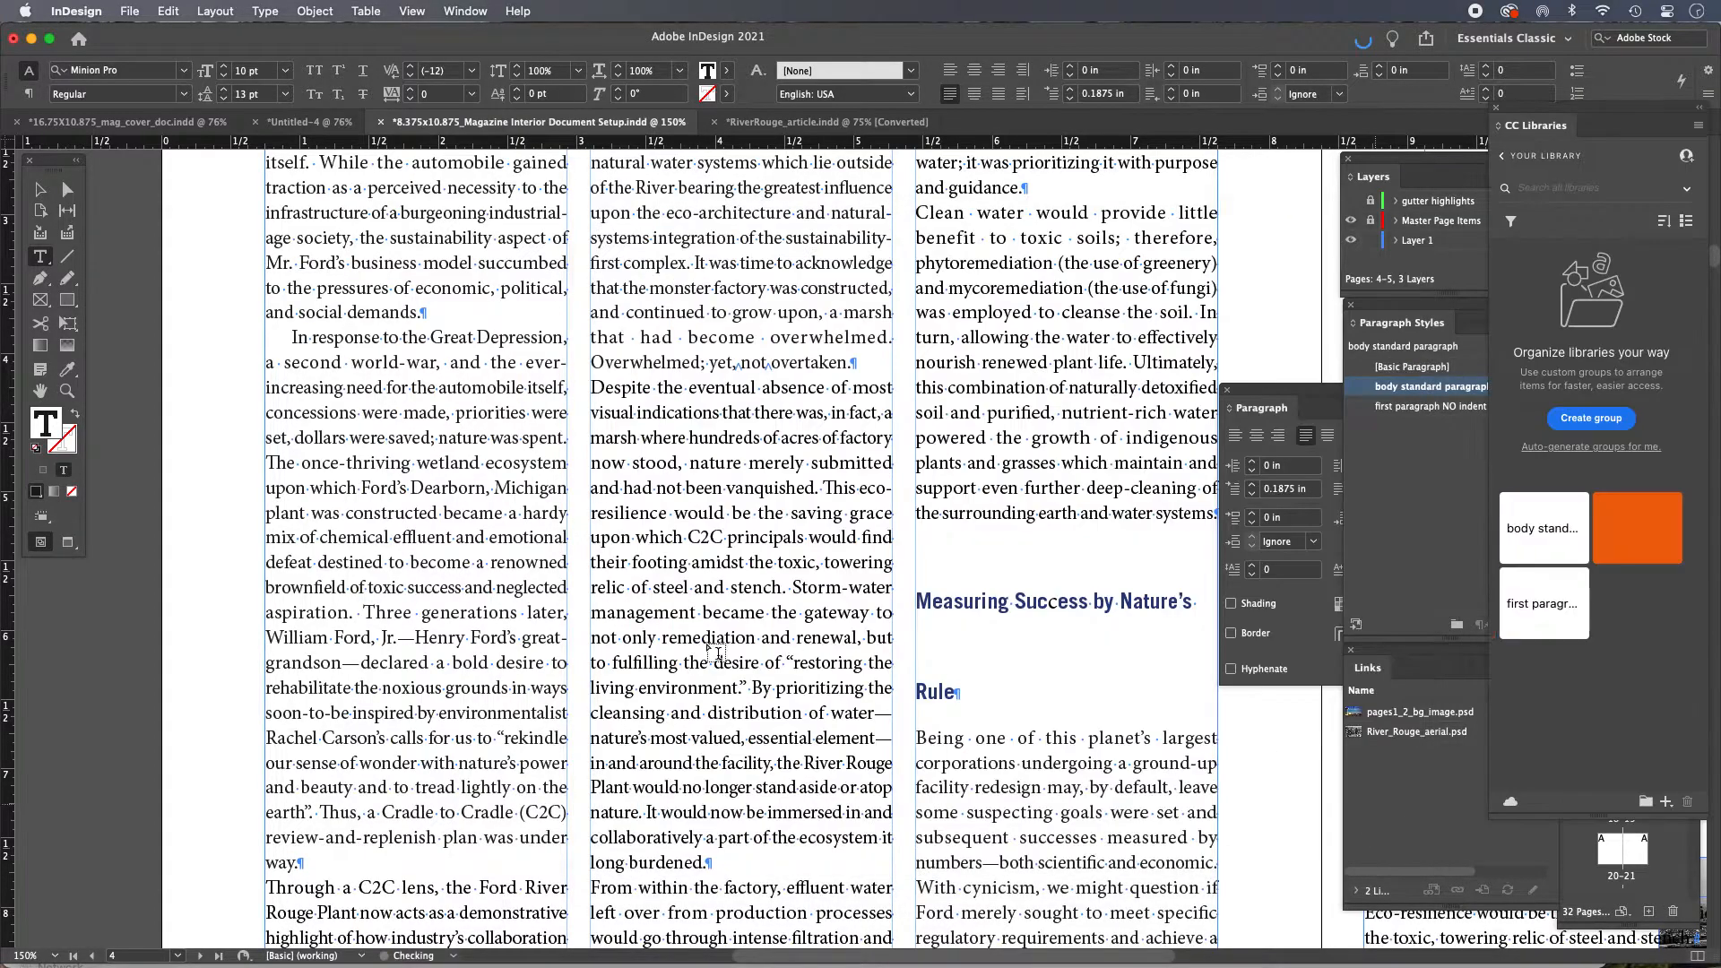
Apply the 'body standard paragraph' style to the 'Through a C2C lens' paragraph
key(super+0)
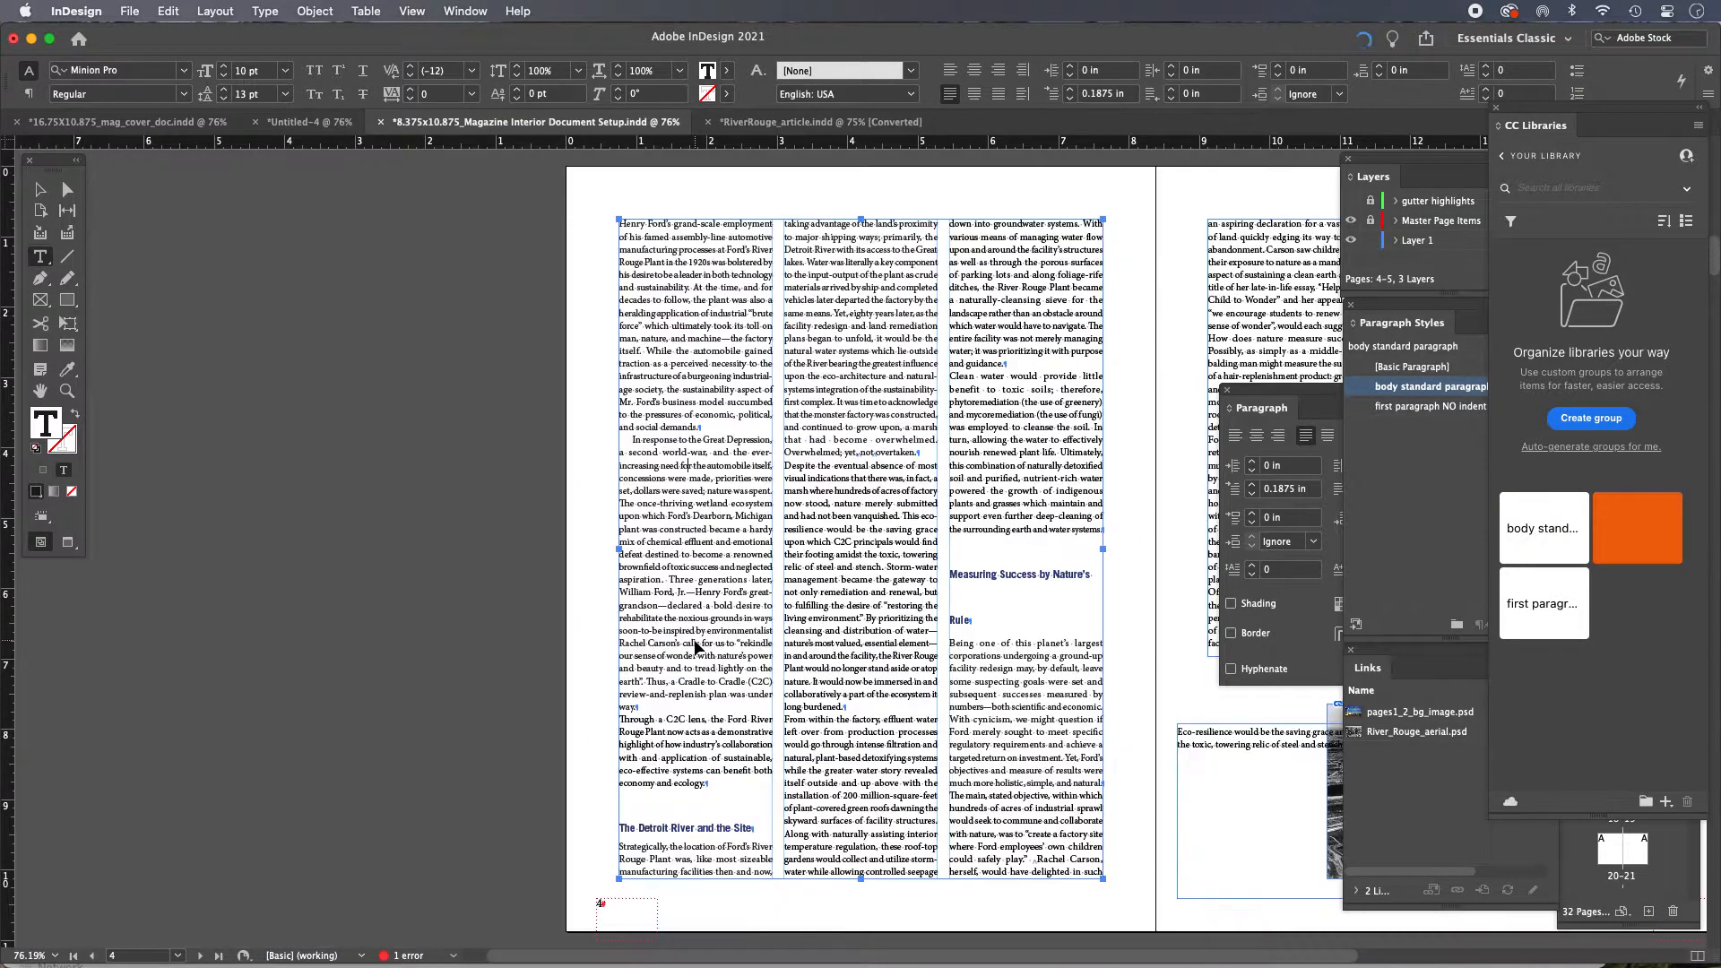
click(40, 189)
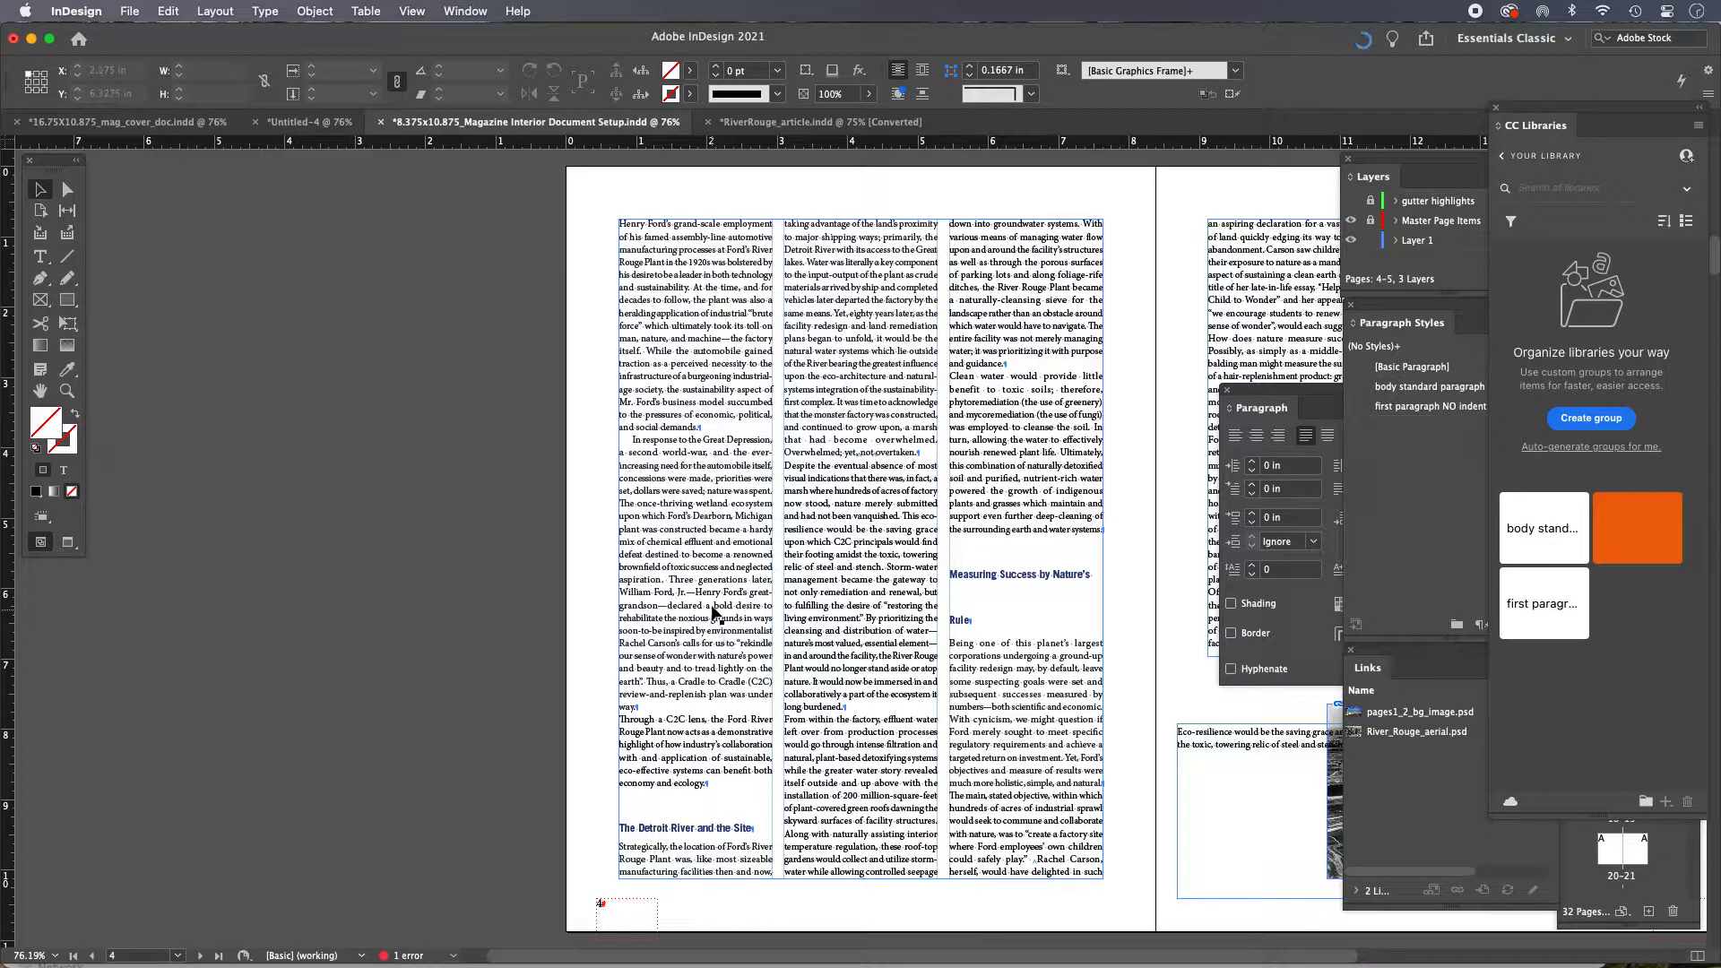
scroll(708, 663, down, 1)
click(696, 722)
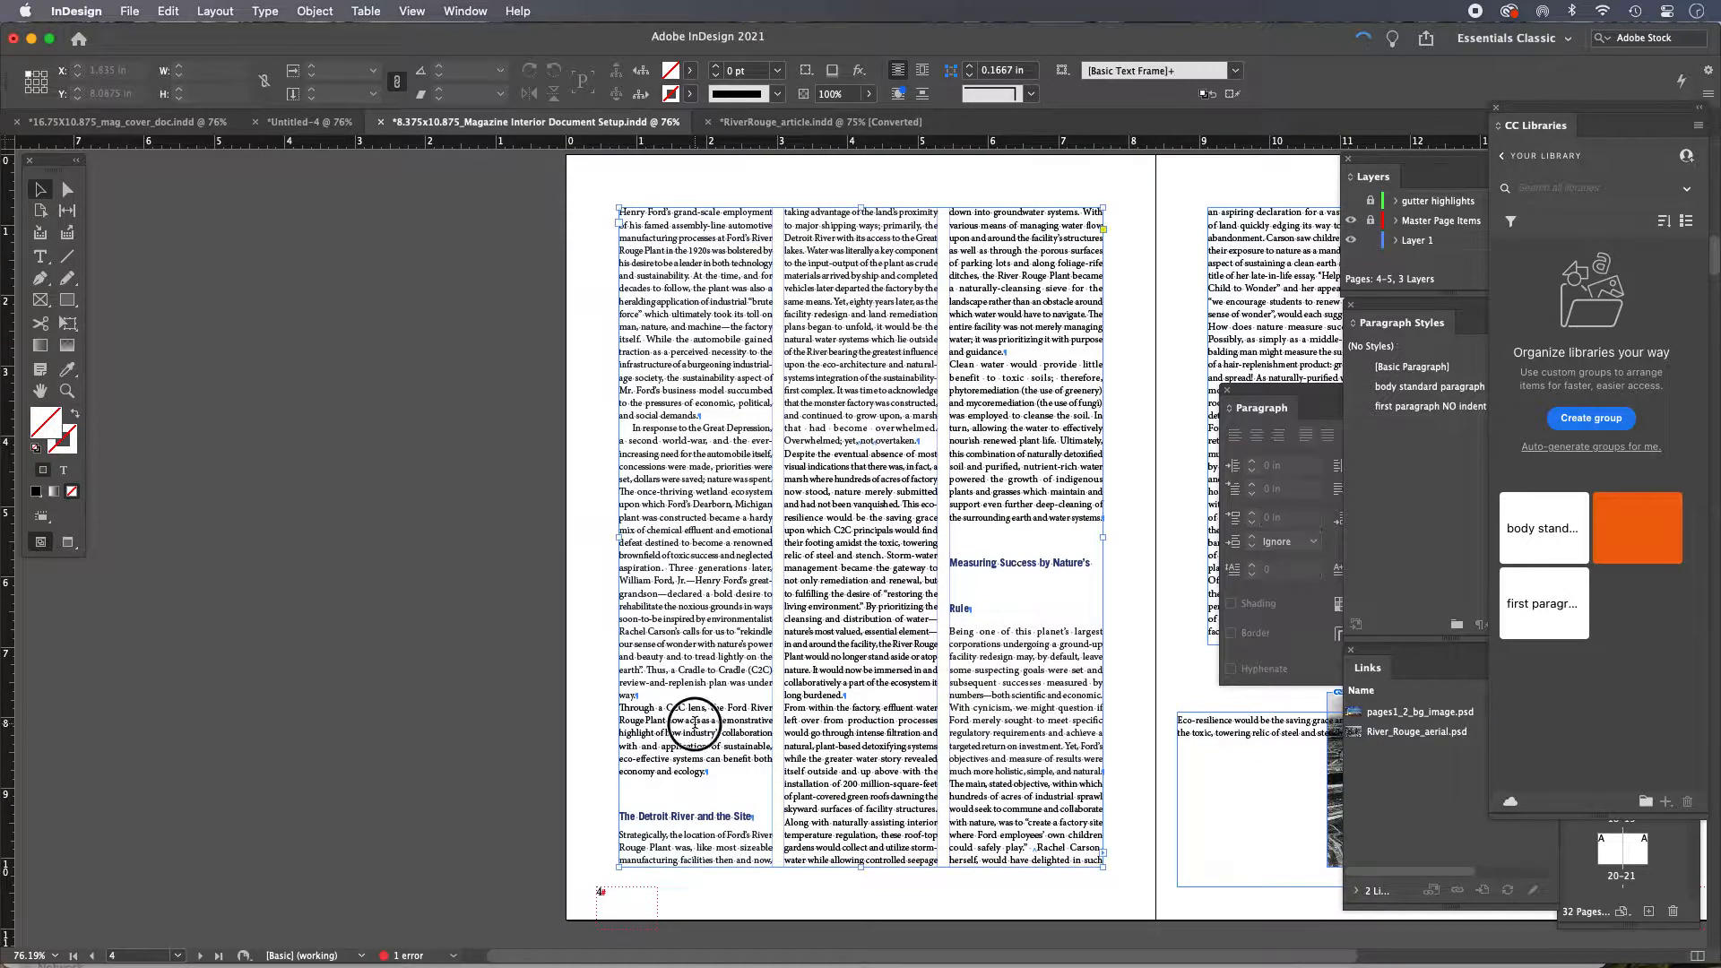
double_click(696, 723)
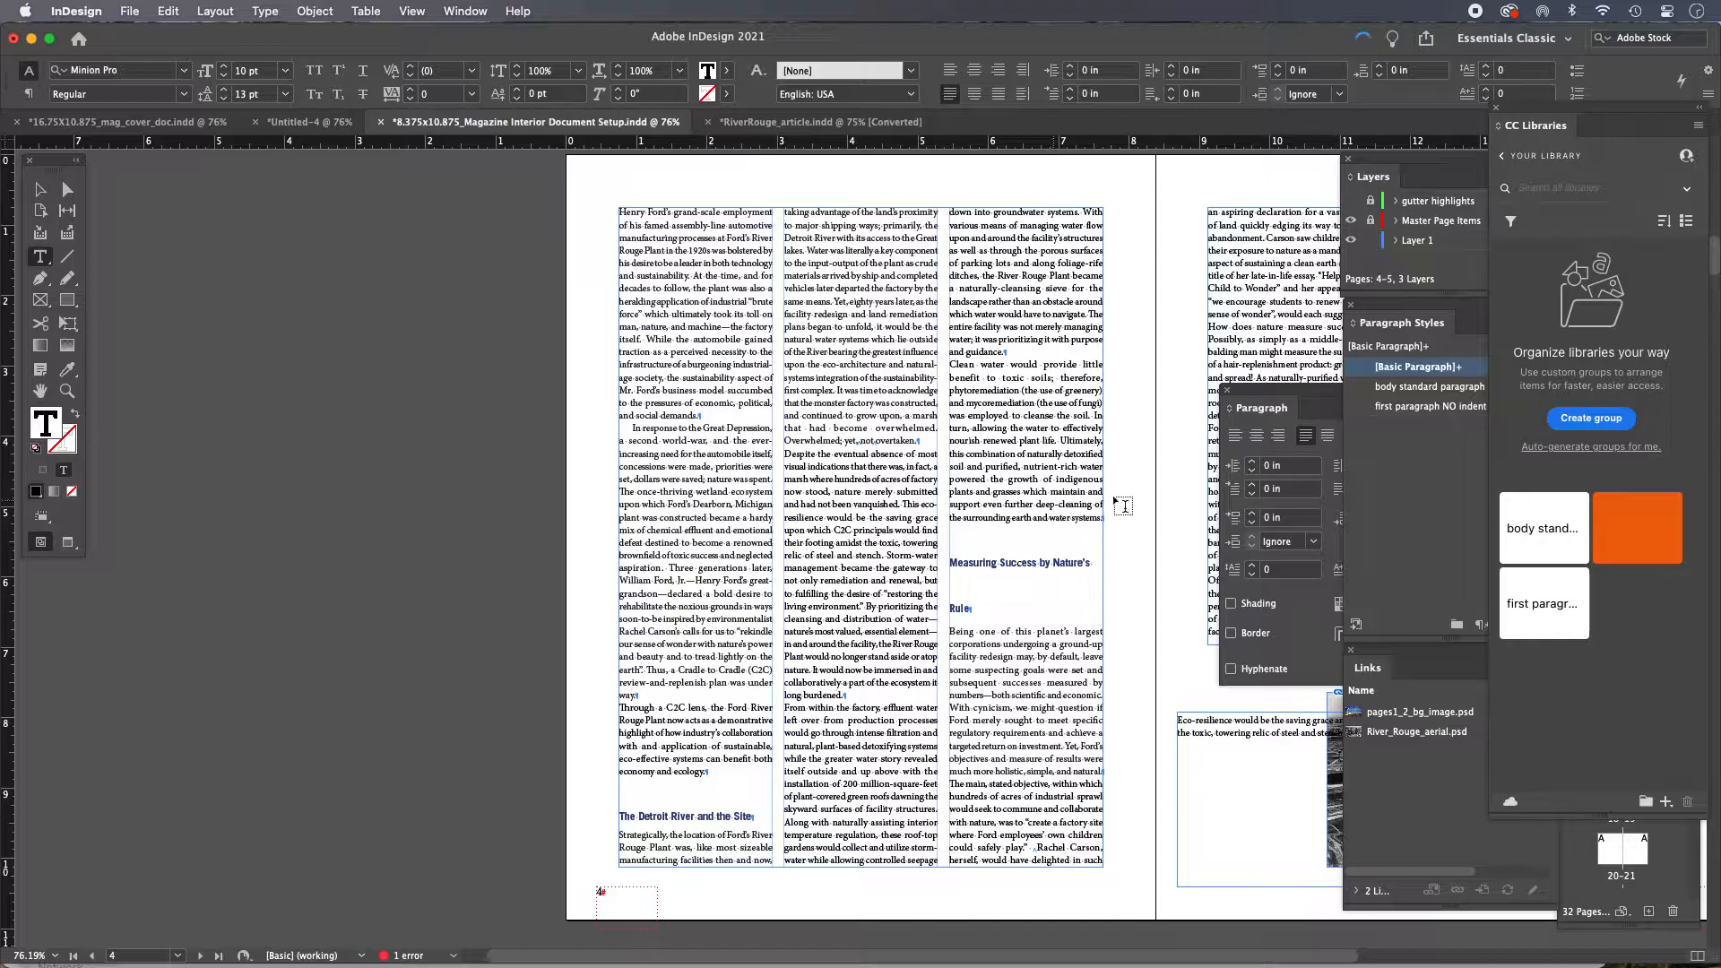
click(1431, 386)
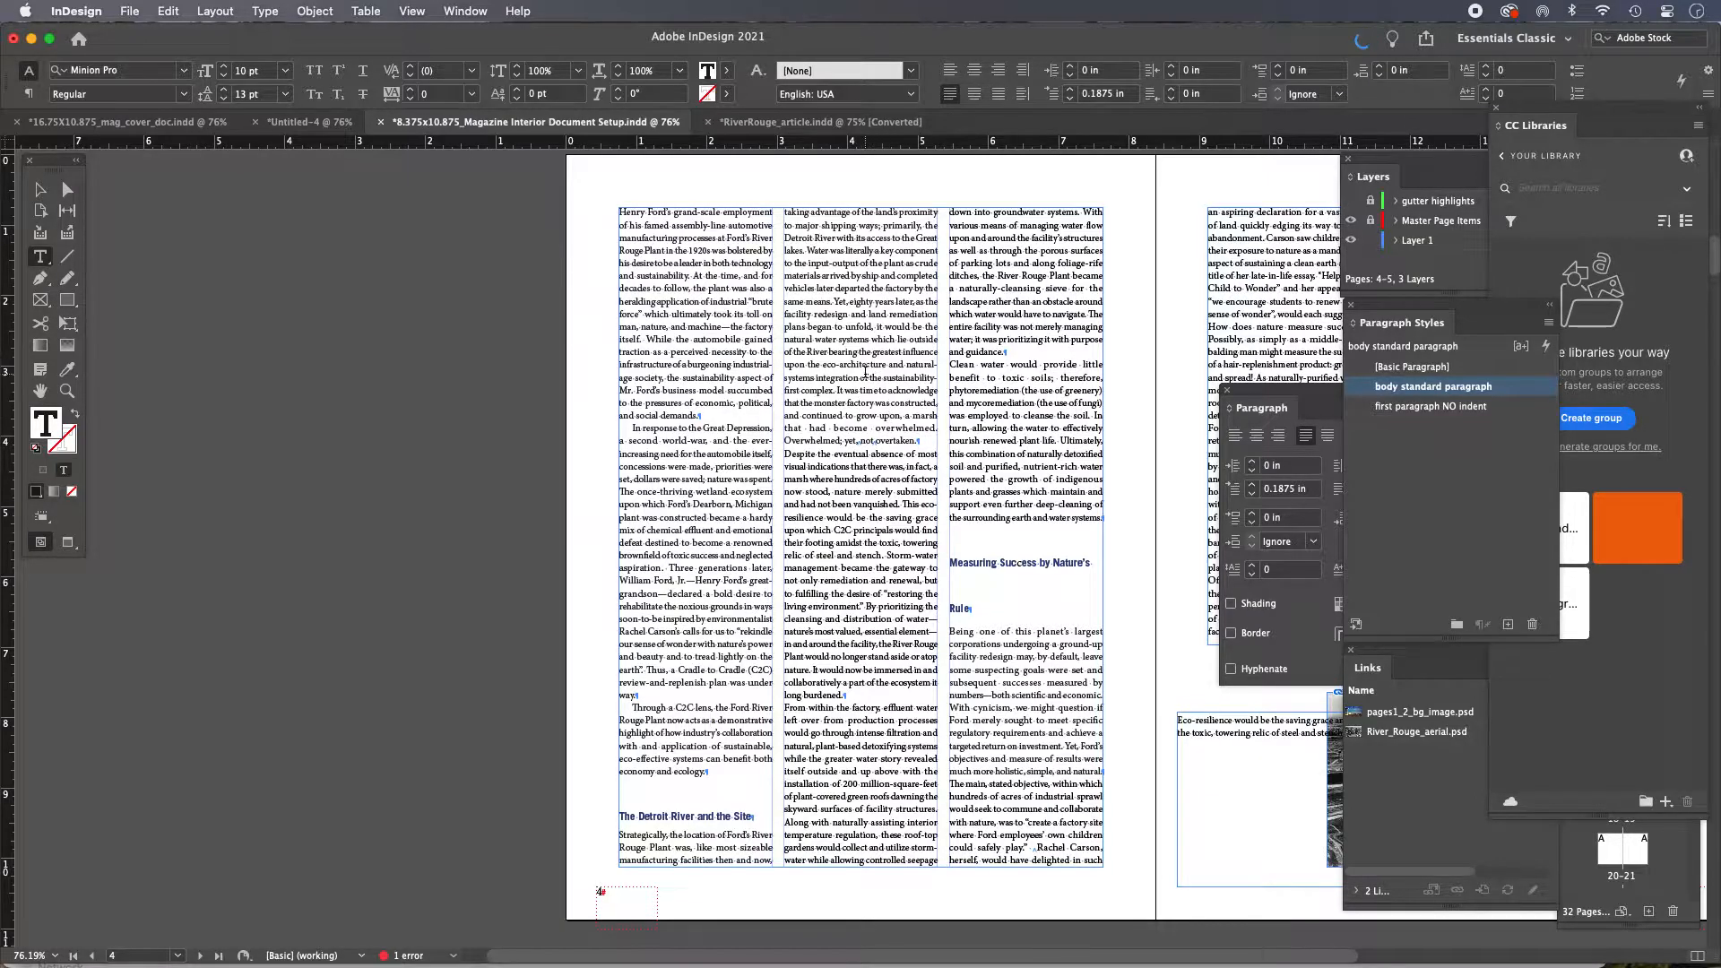
Apply the 'body standard paragraph' style to the 'Despite the eventual absence' paragraph
click(866, 363)
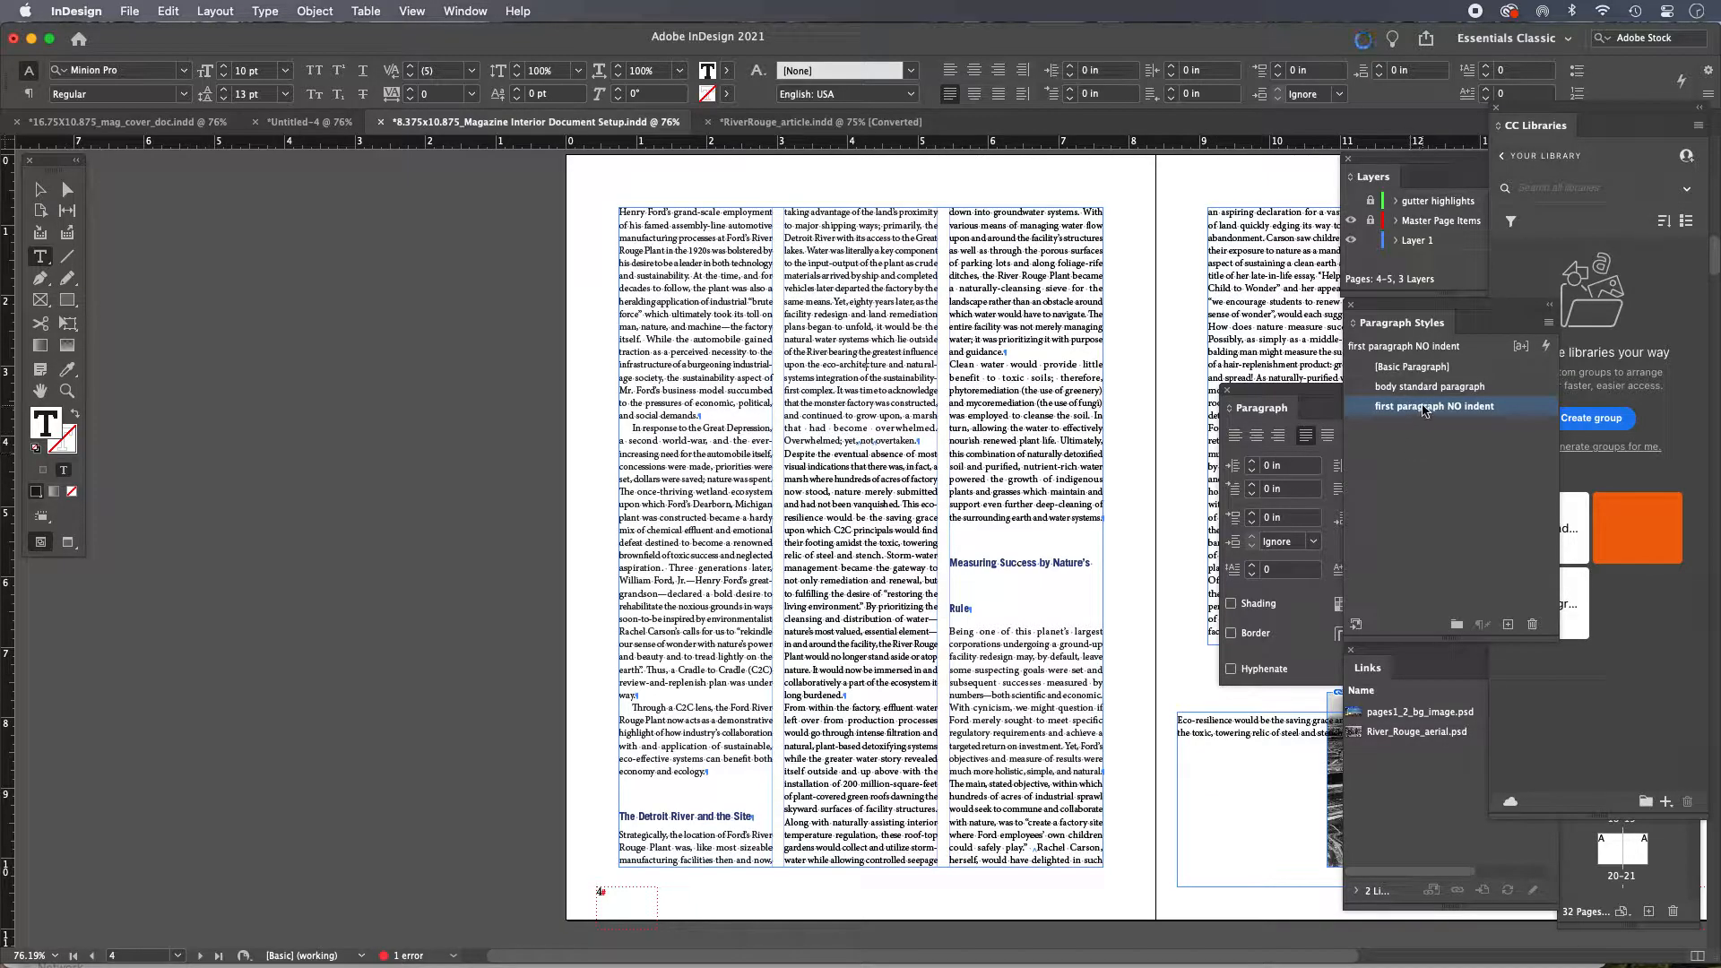
click(857, 480)
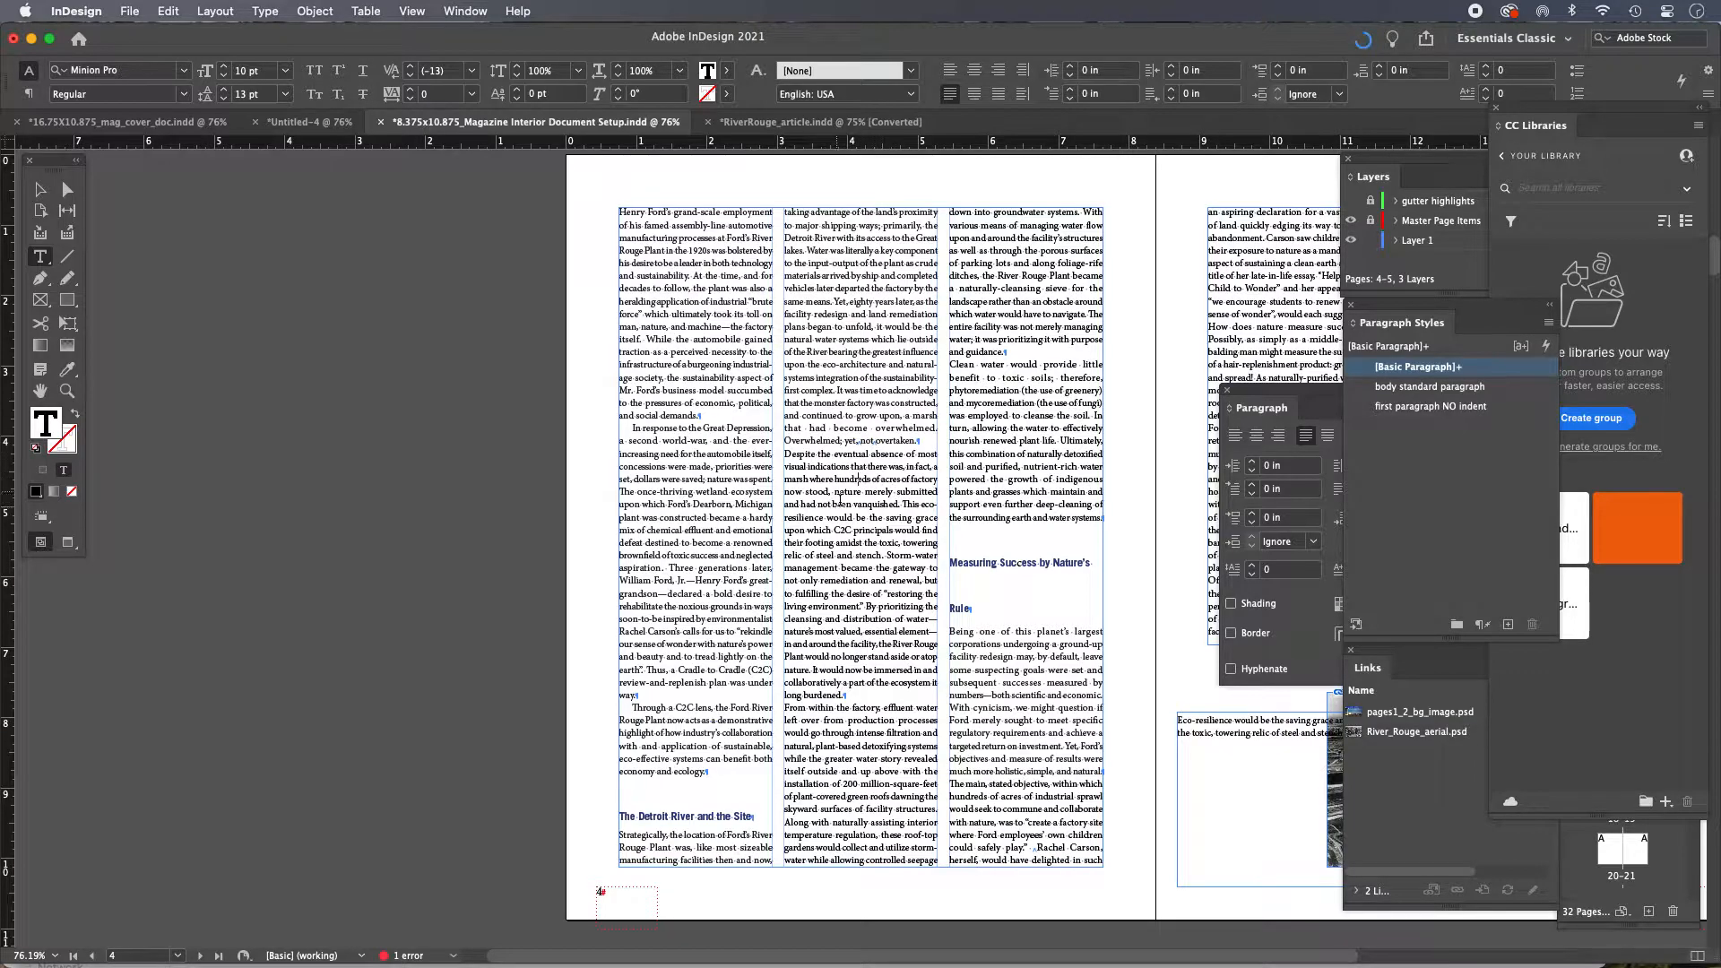
click(1458, 391)
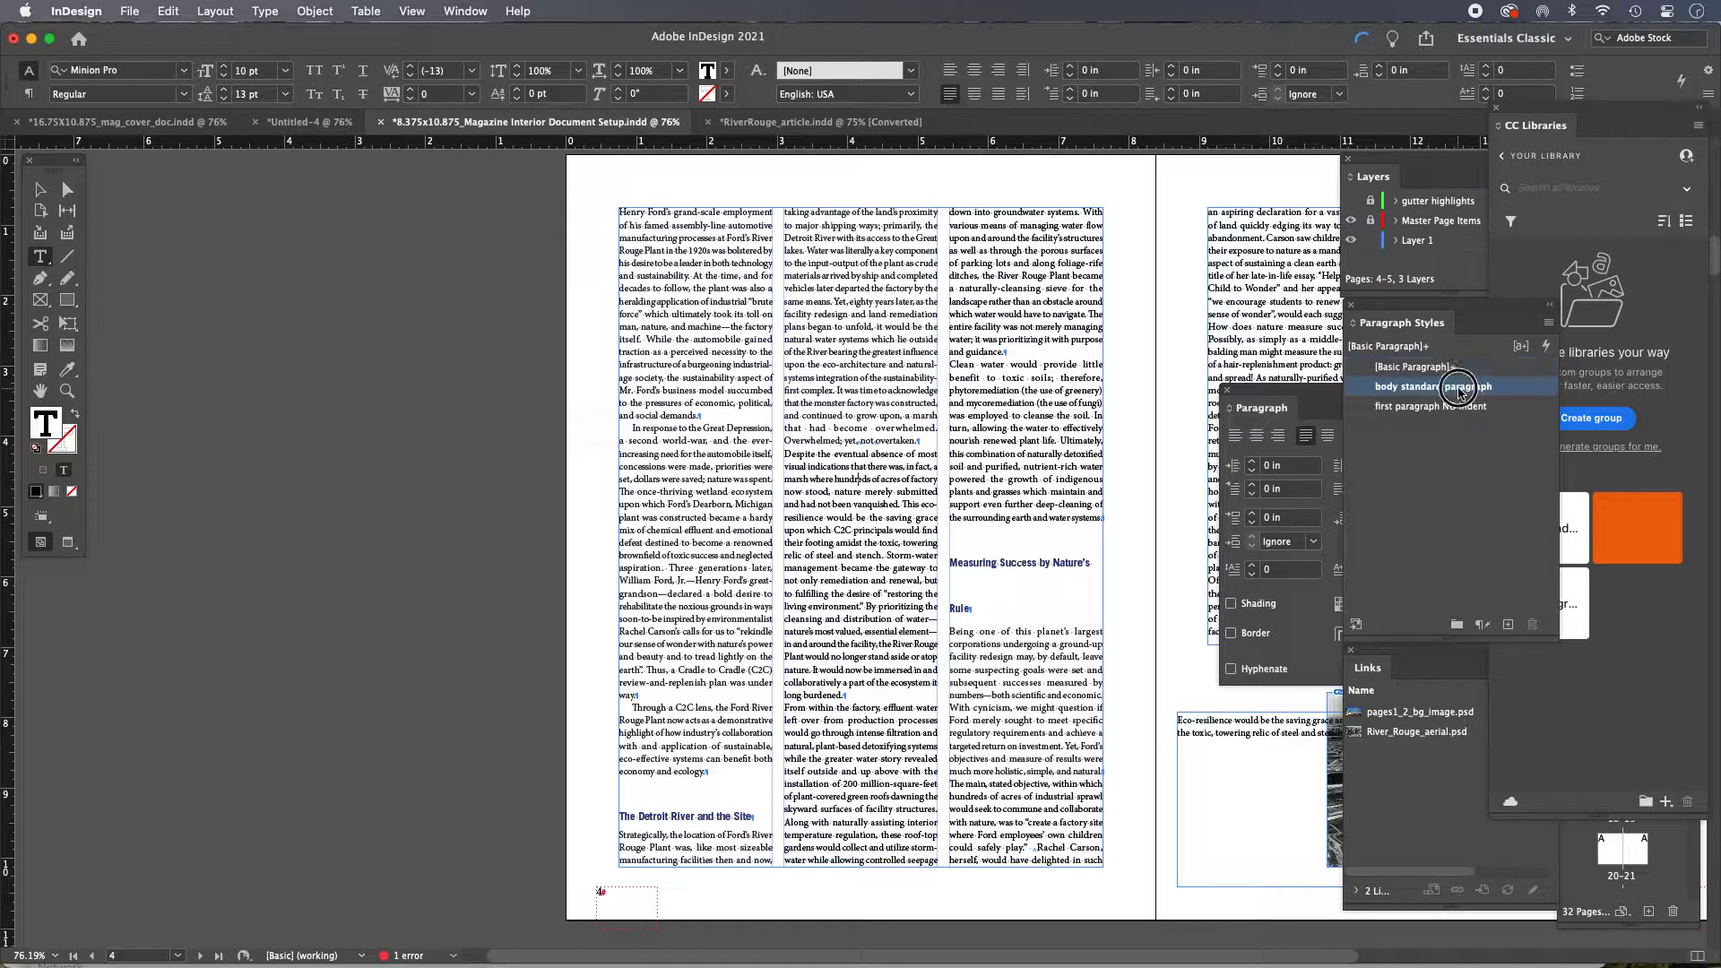
Apply the 'body standard paragraph' style to the 'From within the factory' and 'Clean water would provide' paragraphs
click(859, 625)
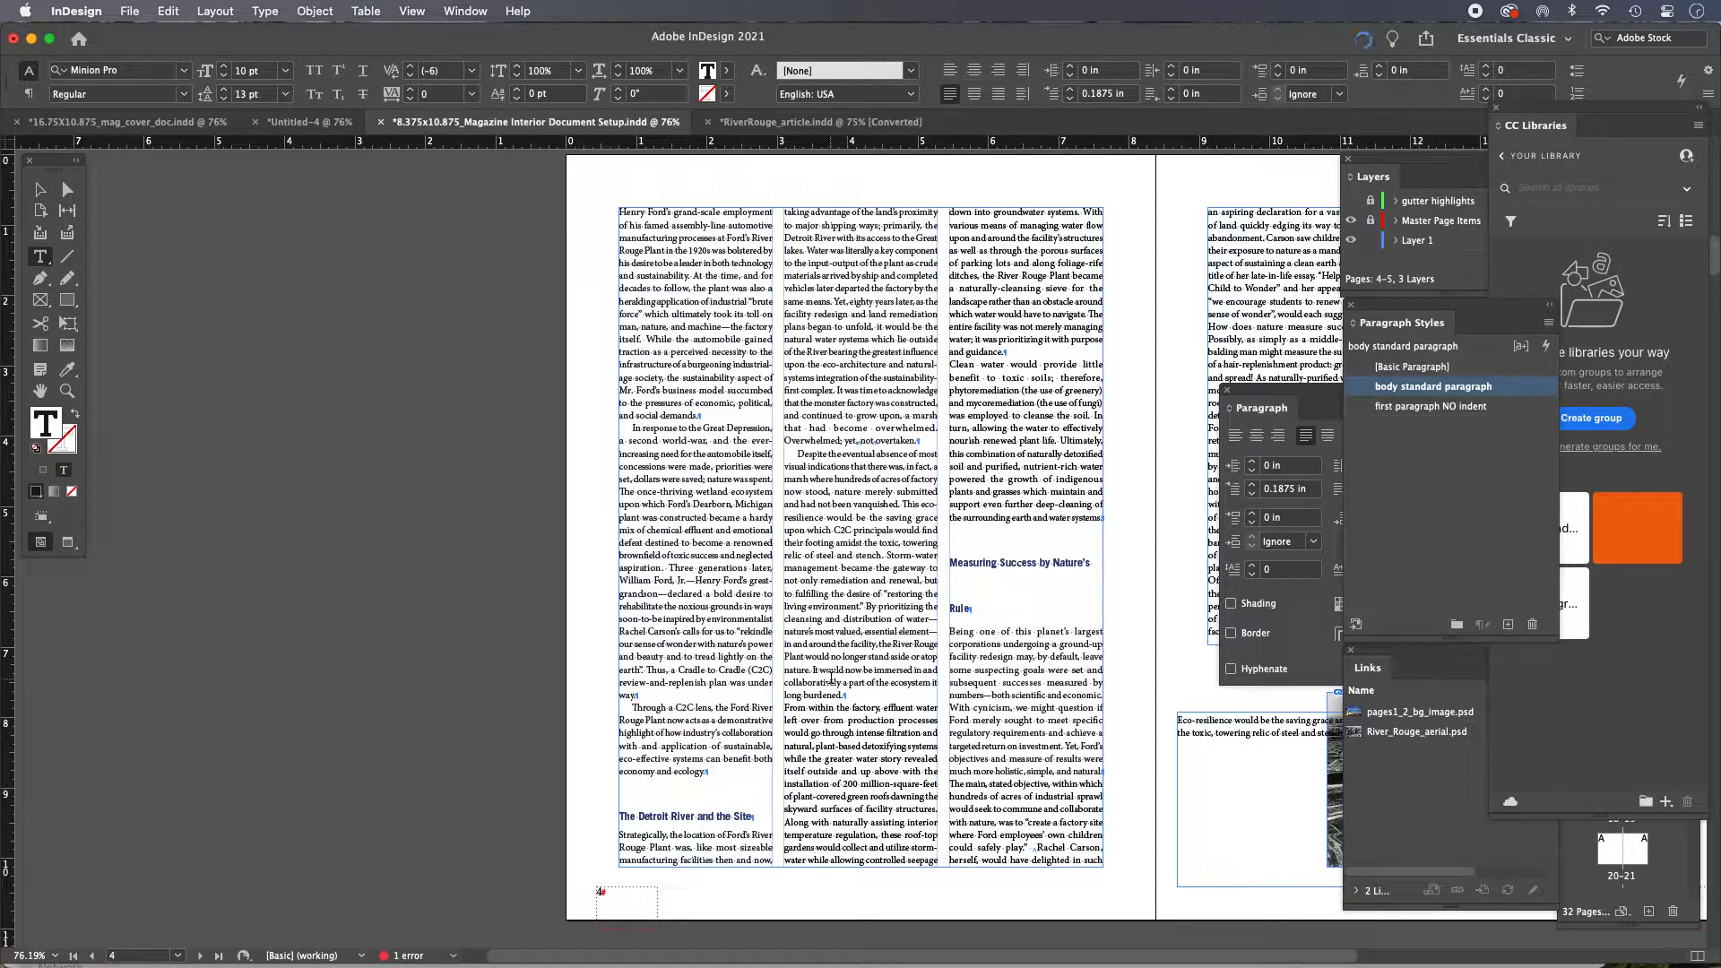
click(869, 734)
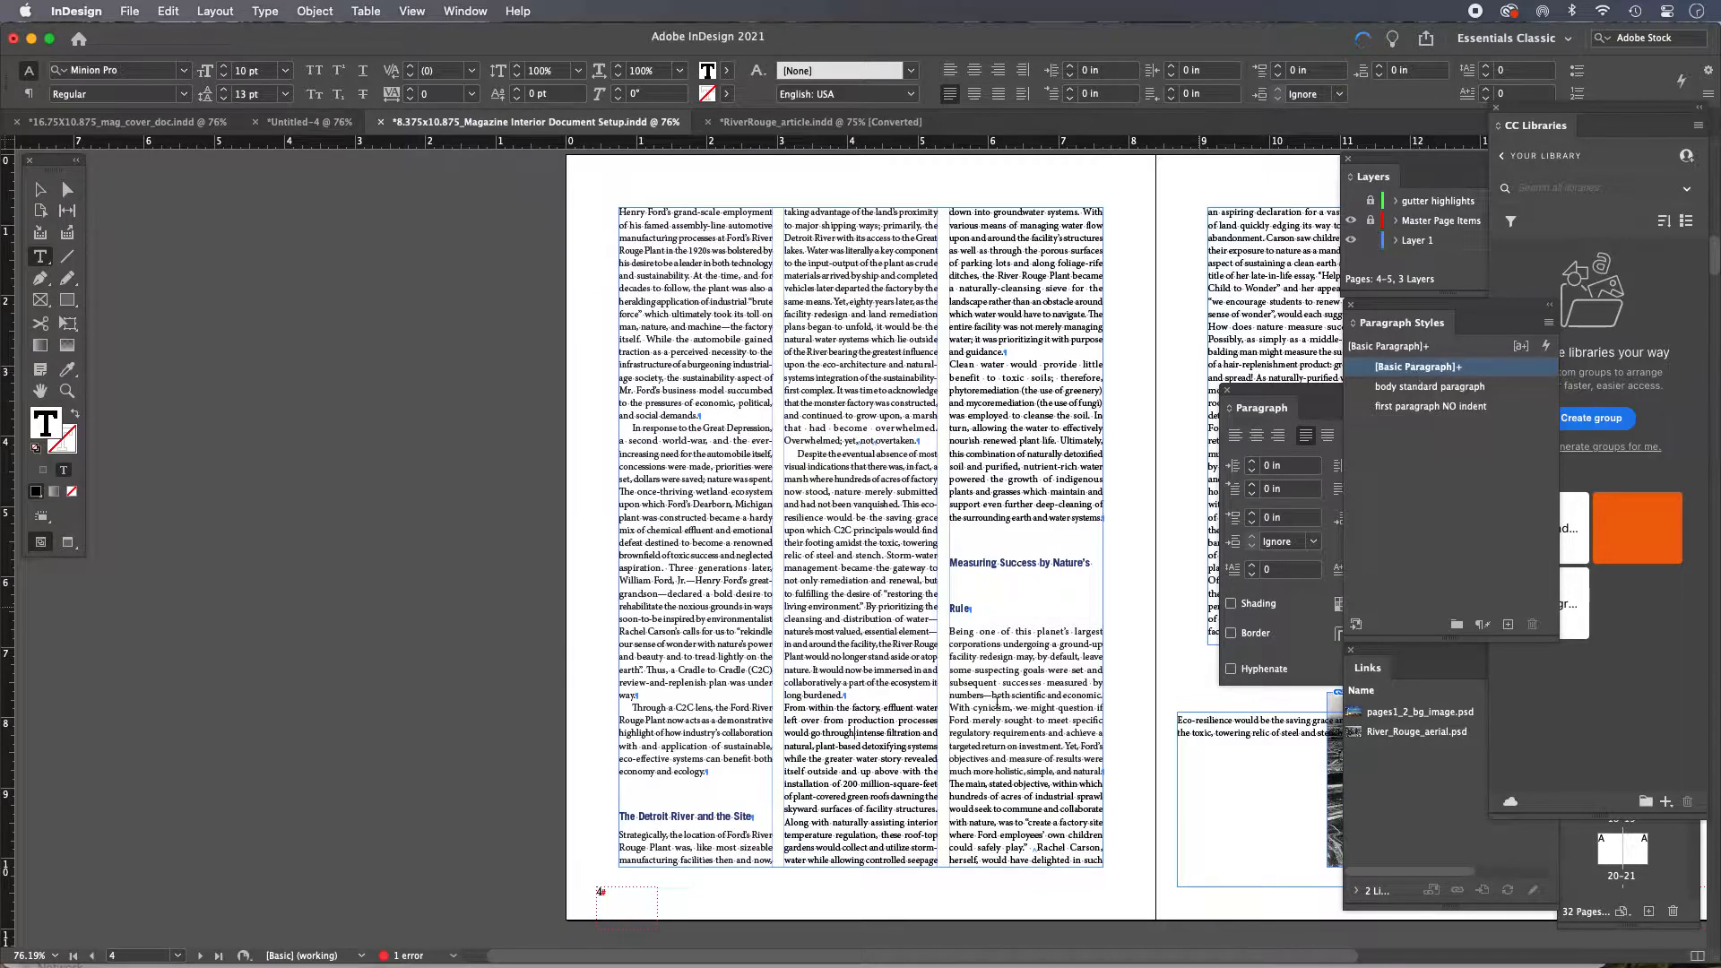
click(1461, 390)
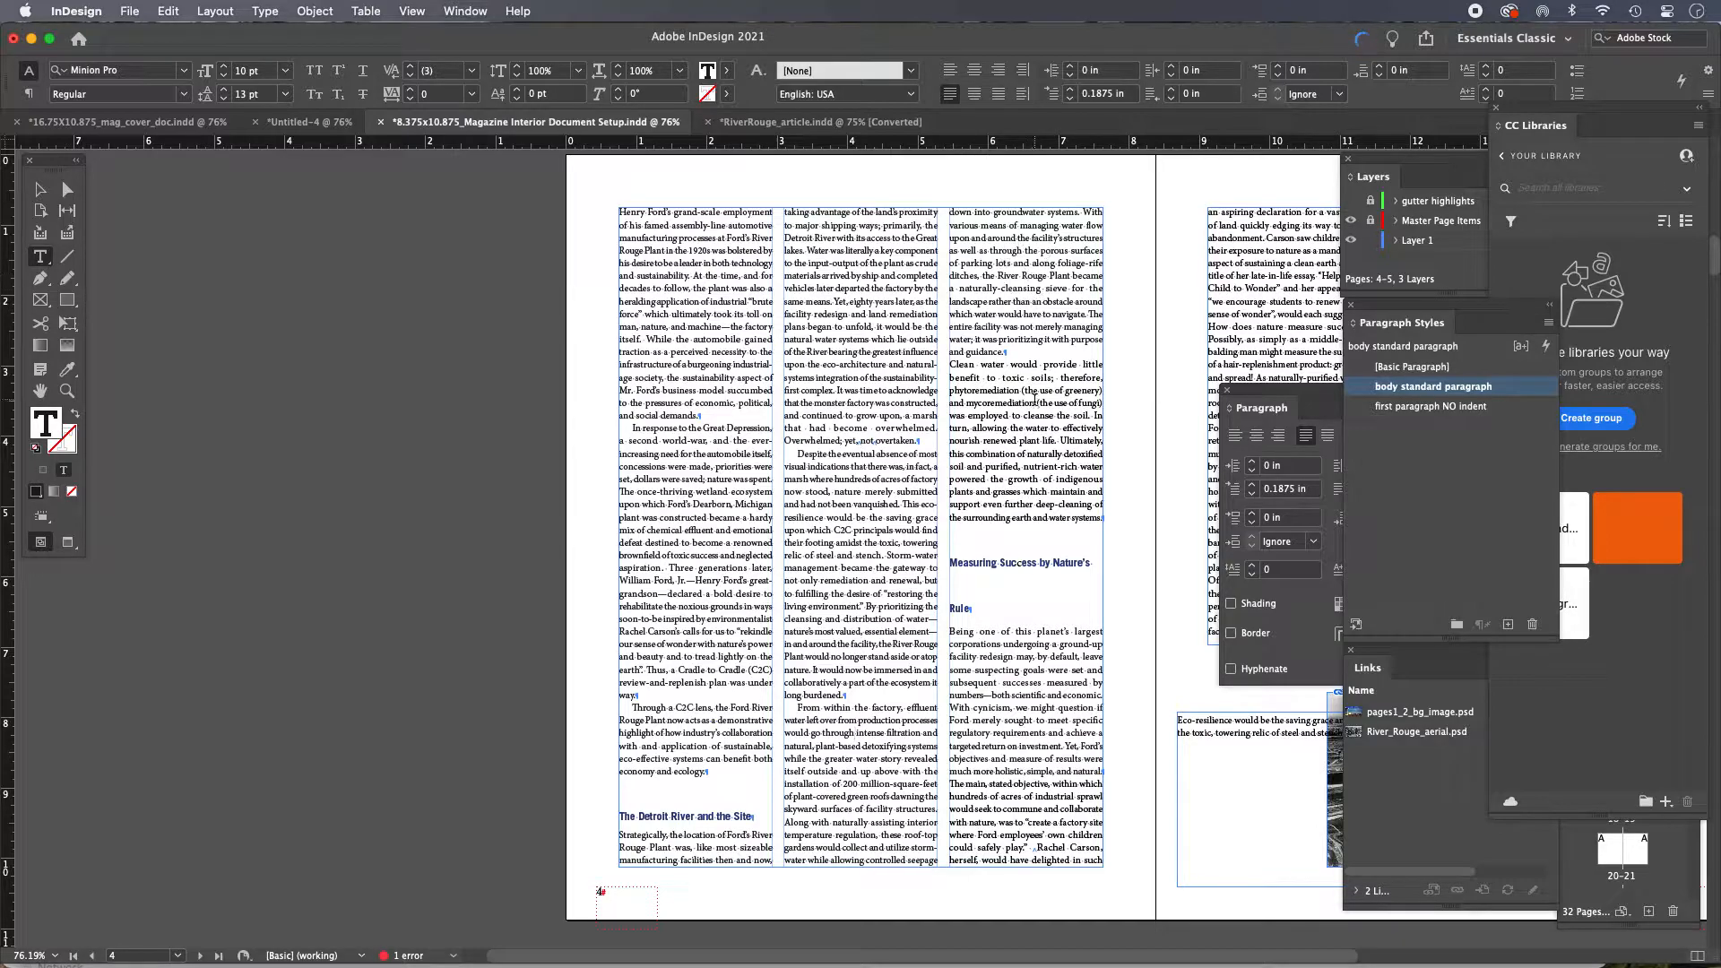
click(1030, 428)
click(1468, 390)
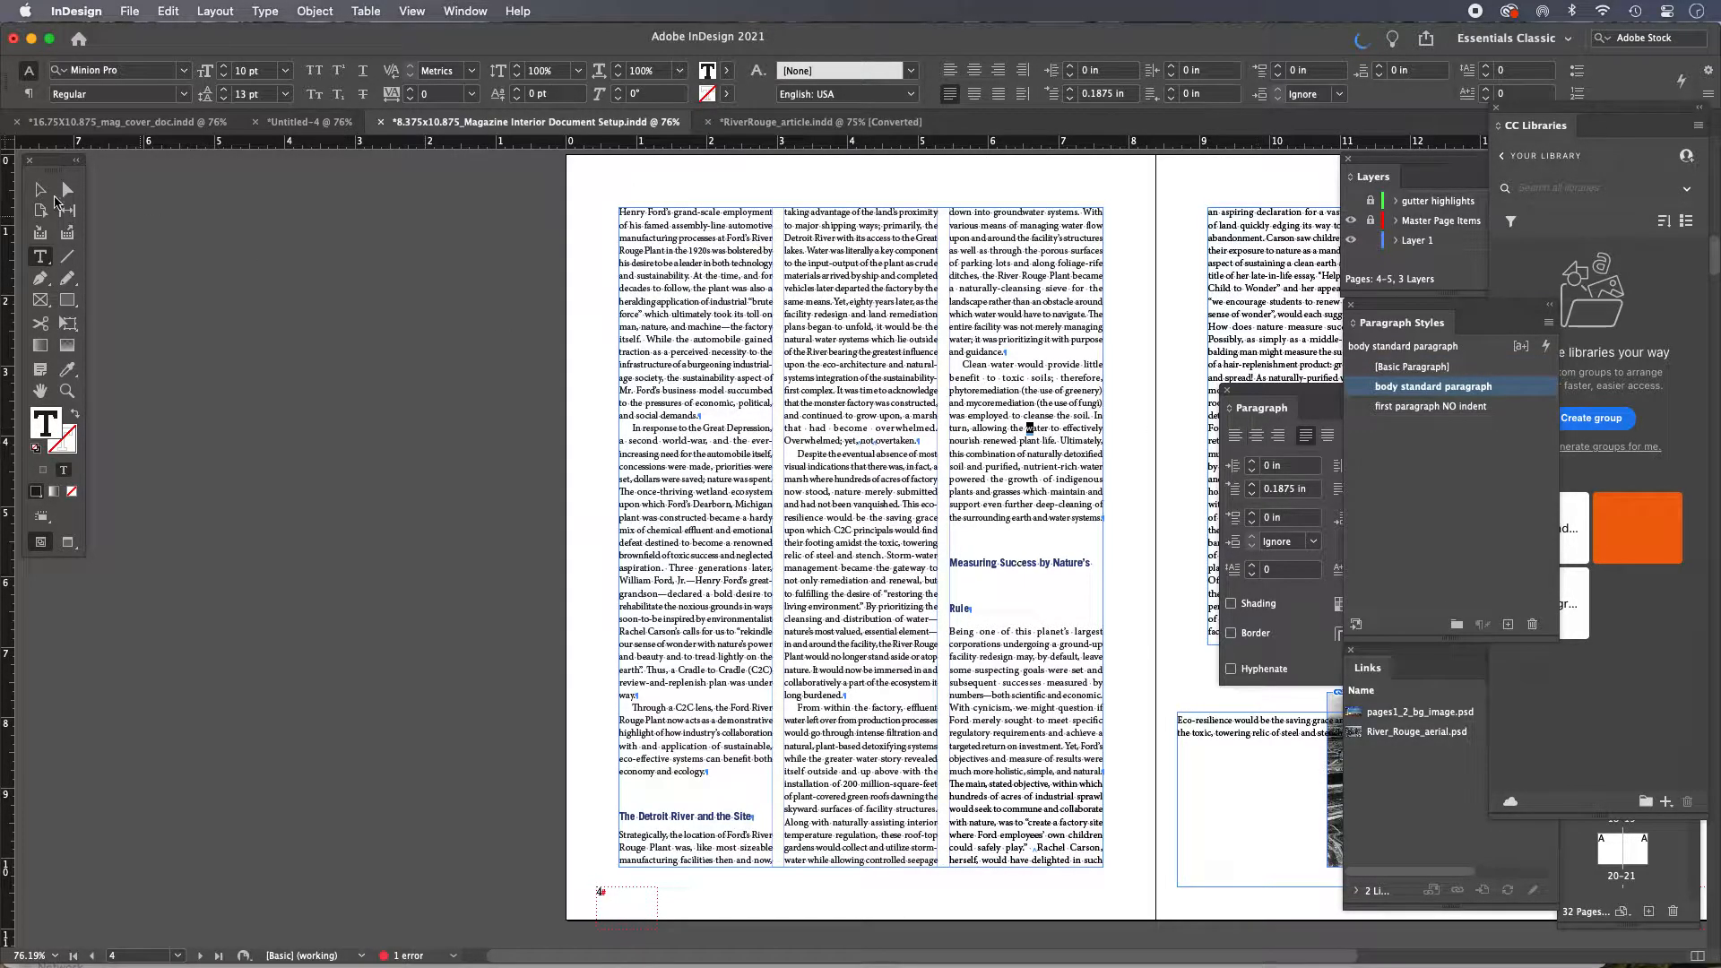
Check which paragraph styles are applied to the body paragraphs and the heading on the spread
click(40, 189)
drag(907, 526, 644, 552)
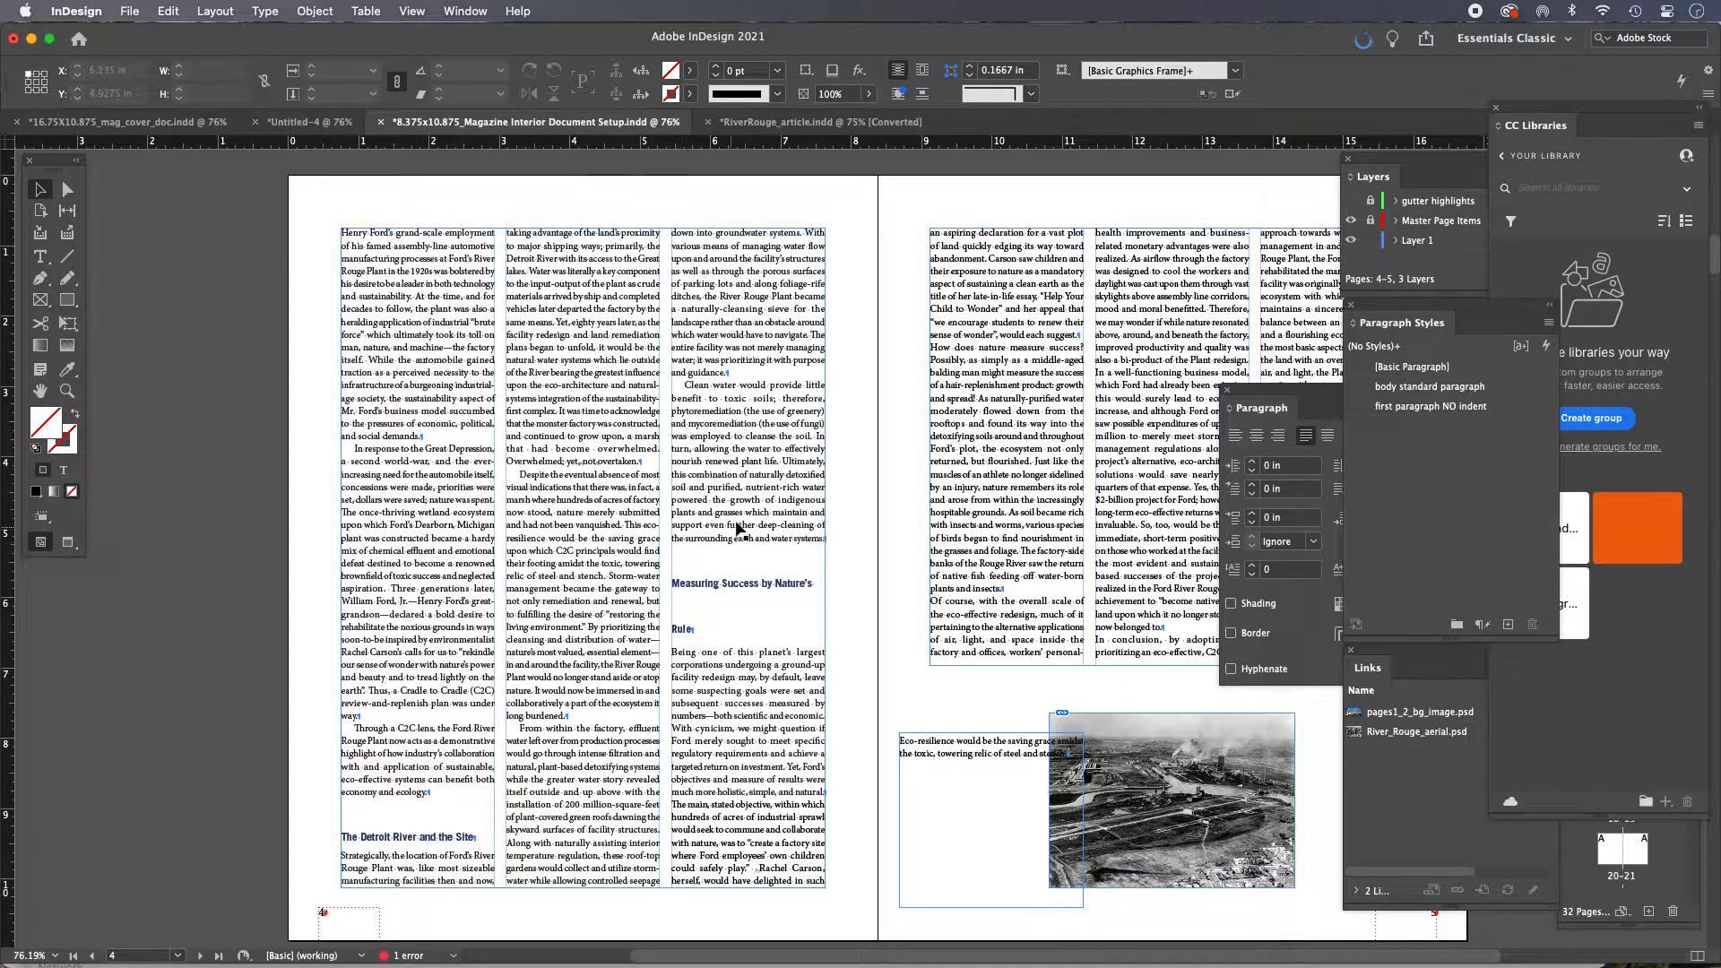
drag(681, 619, 581, 617)
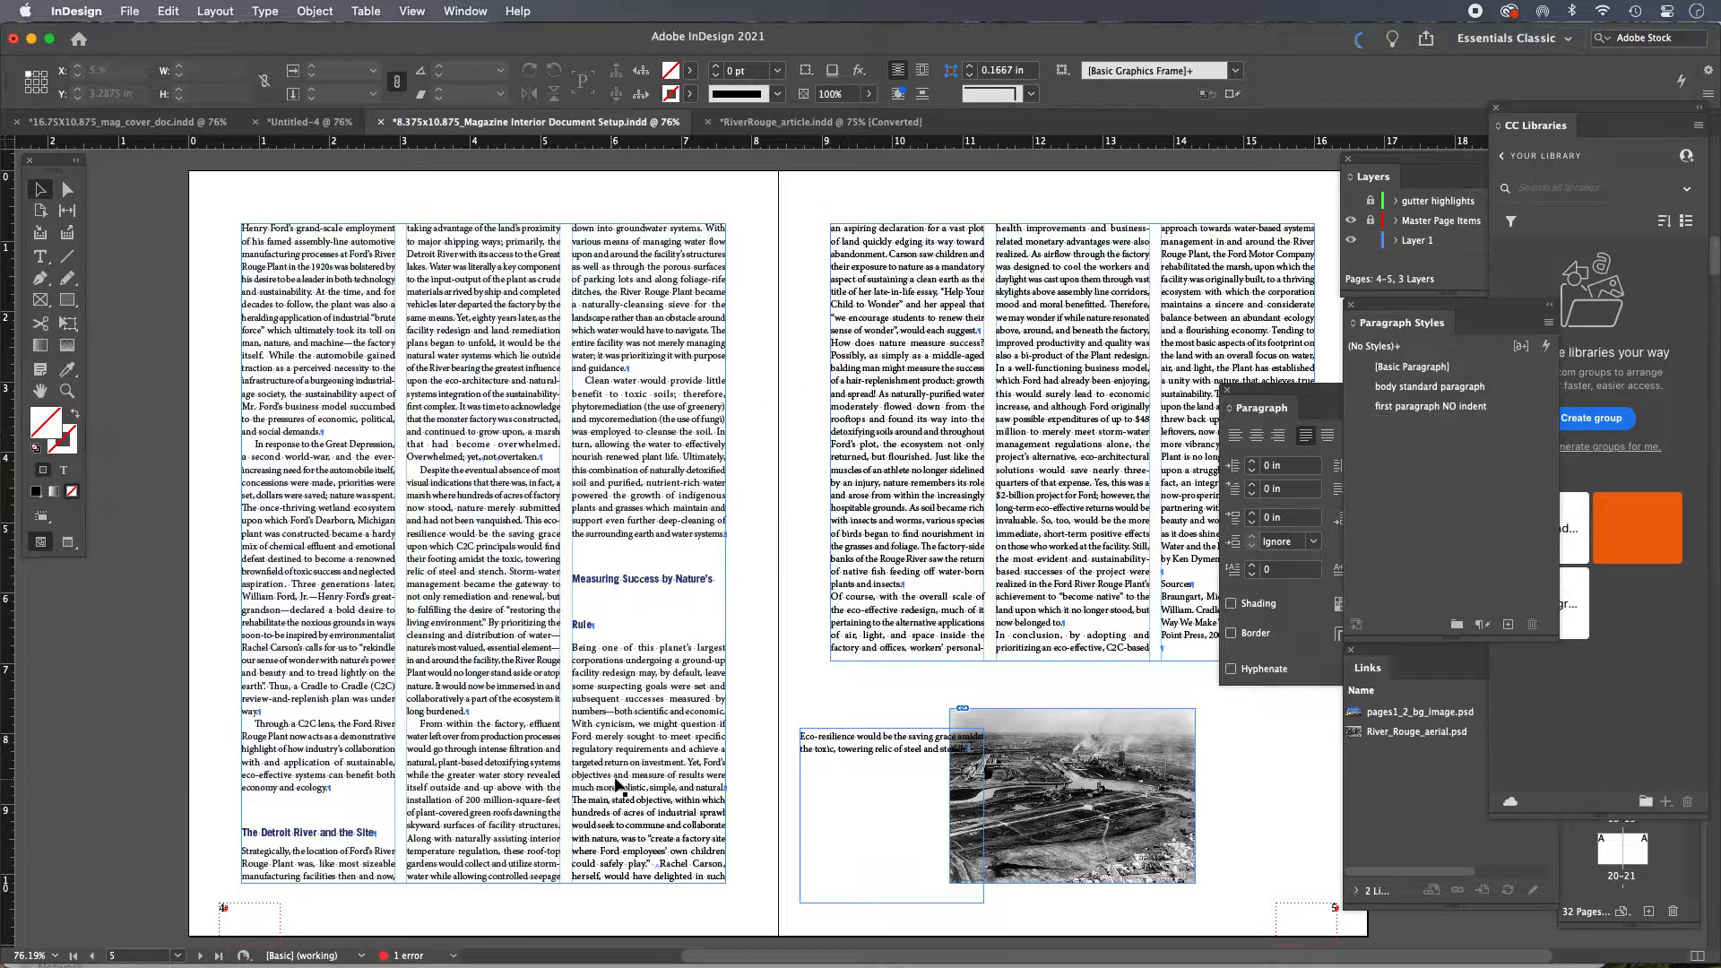
double_click(642, 749)
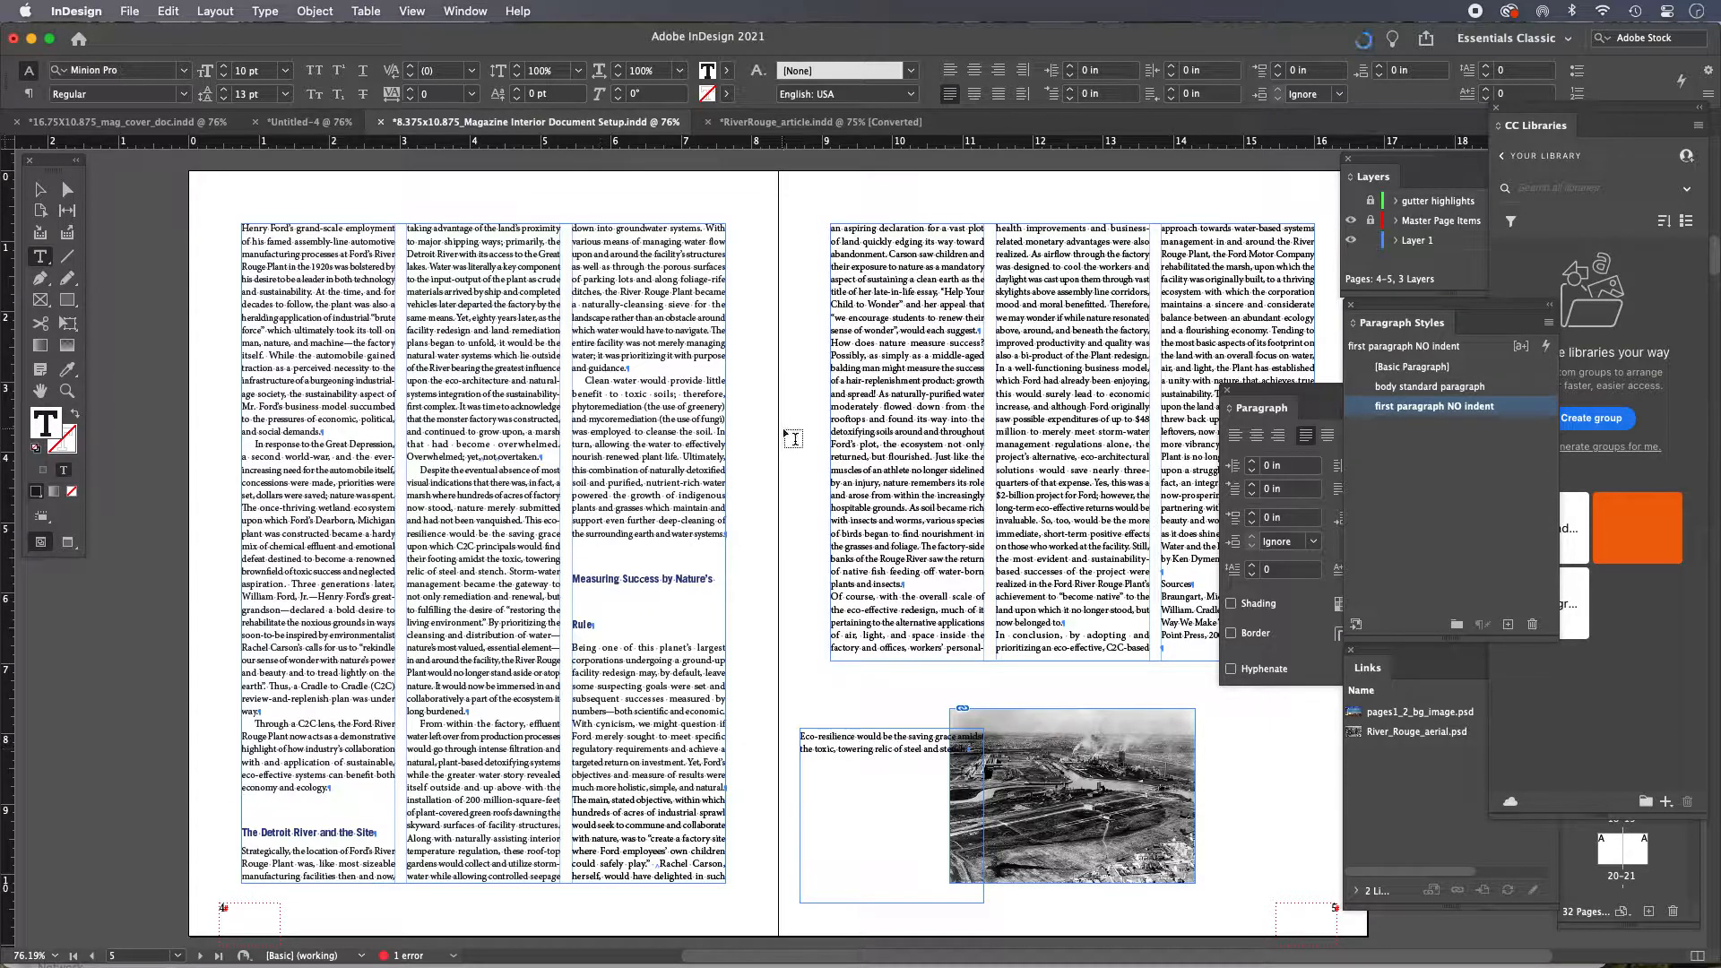
click(925, 612)
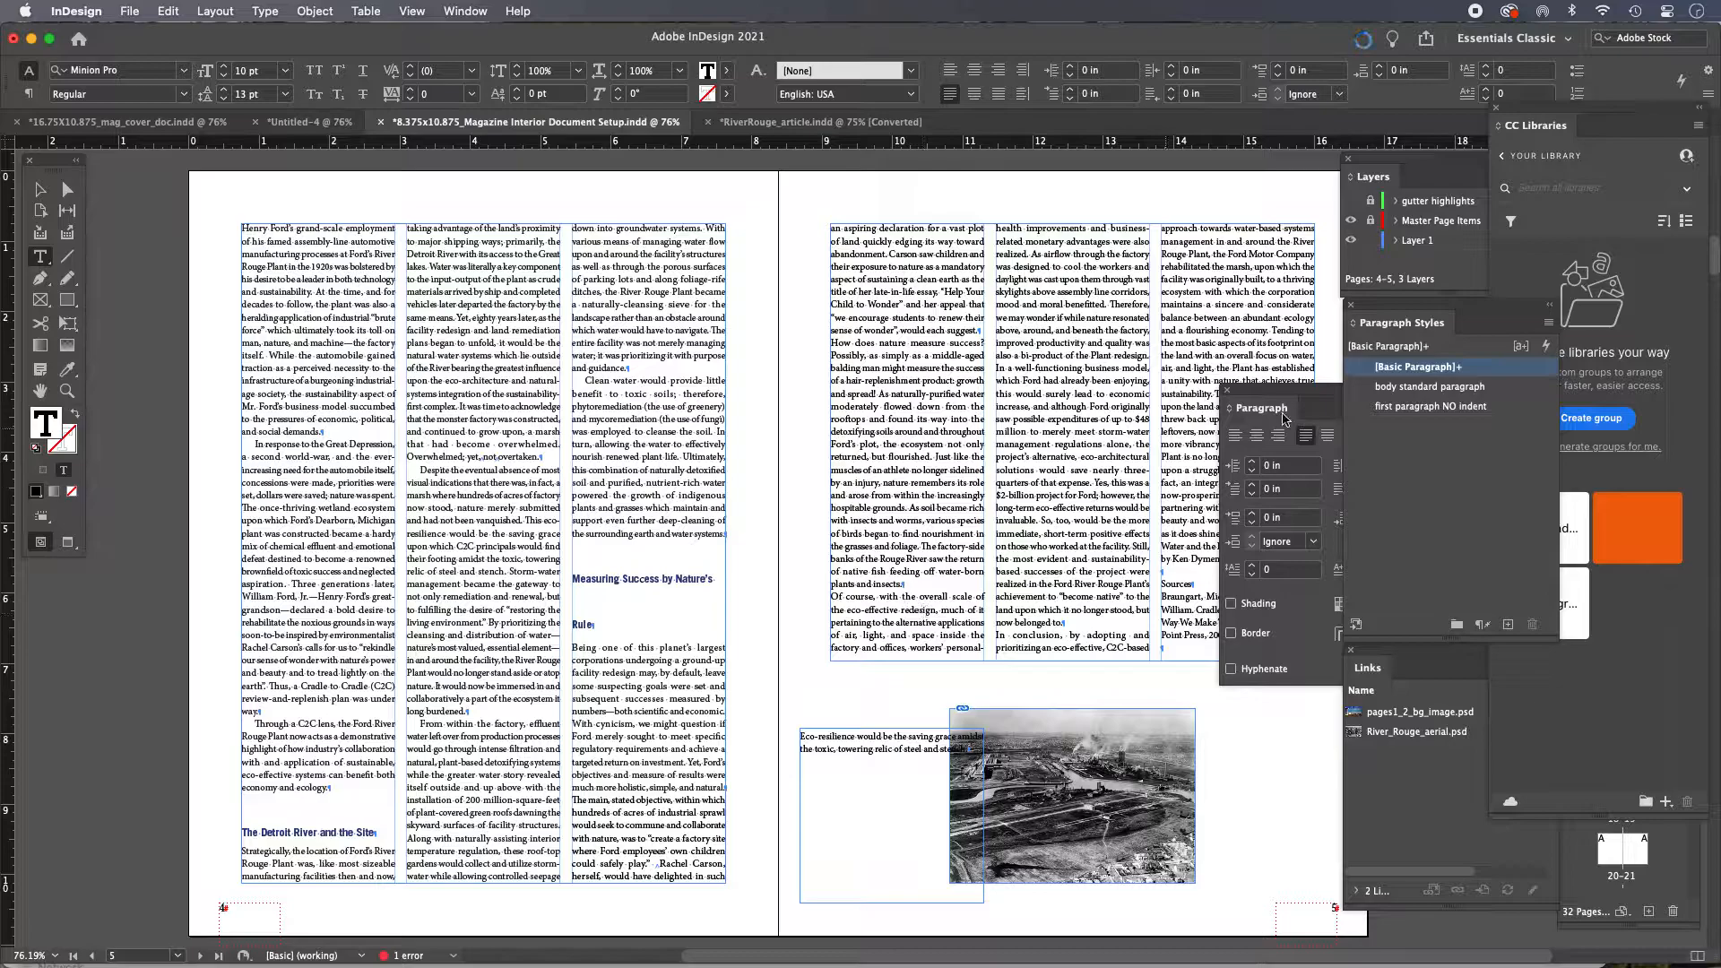
mouse_move(1436, 375)
Set a selected passage in the 'Despite the eventual absence' paragraph to Bold
drag(431, 494, 512, 604)
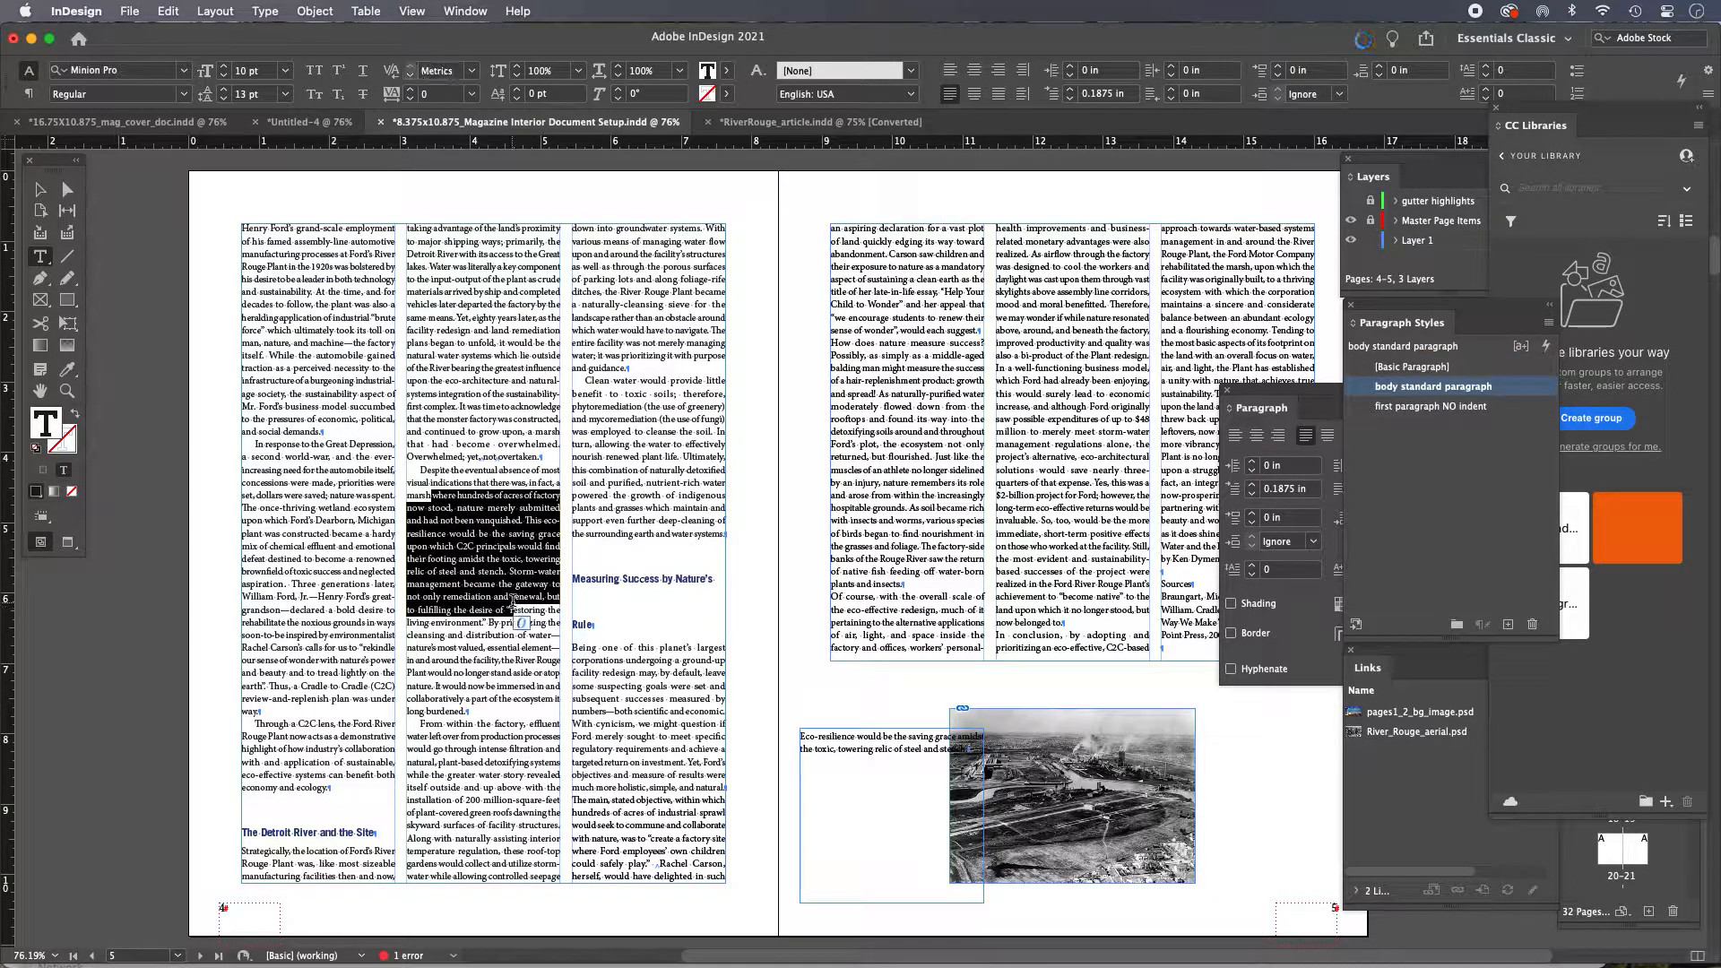
click(183, 94)
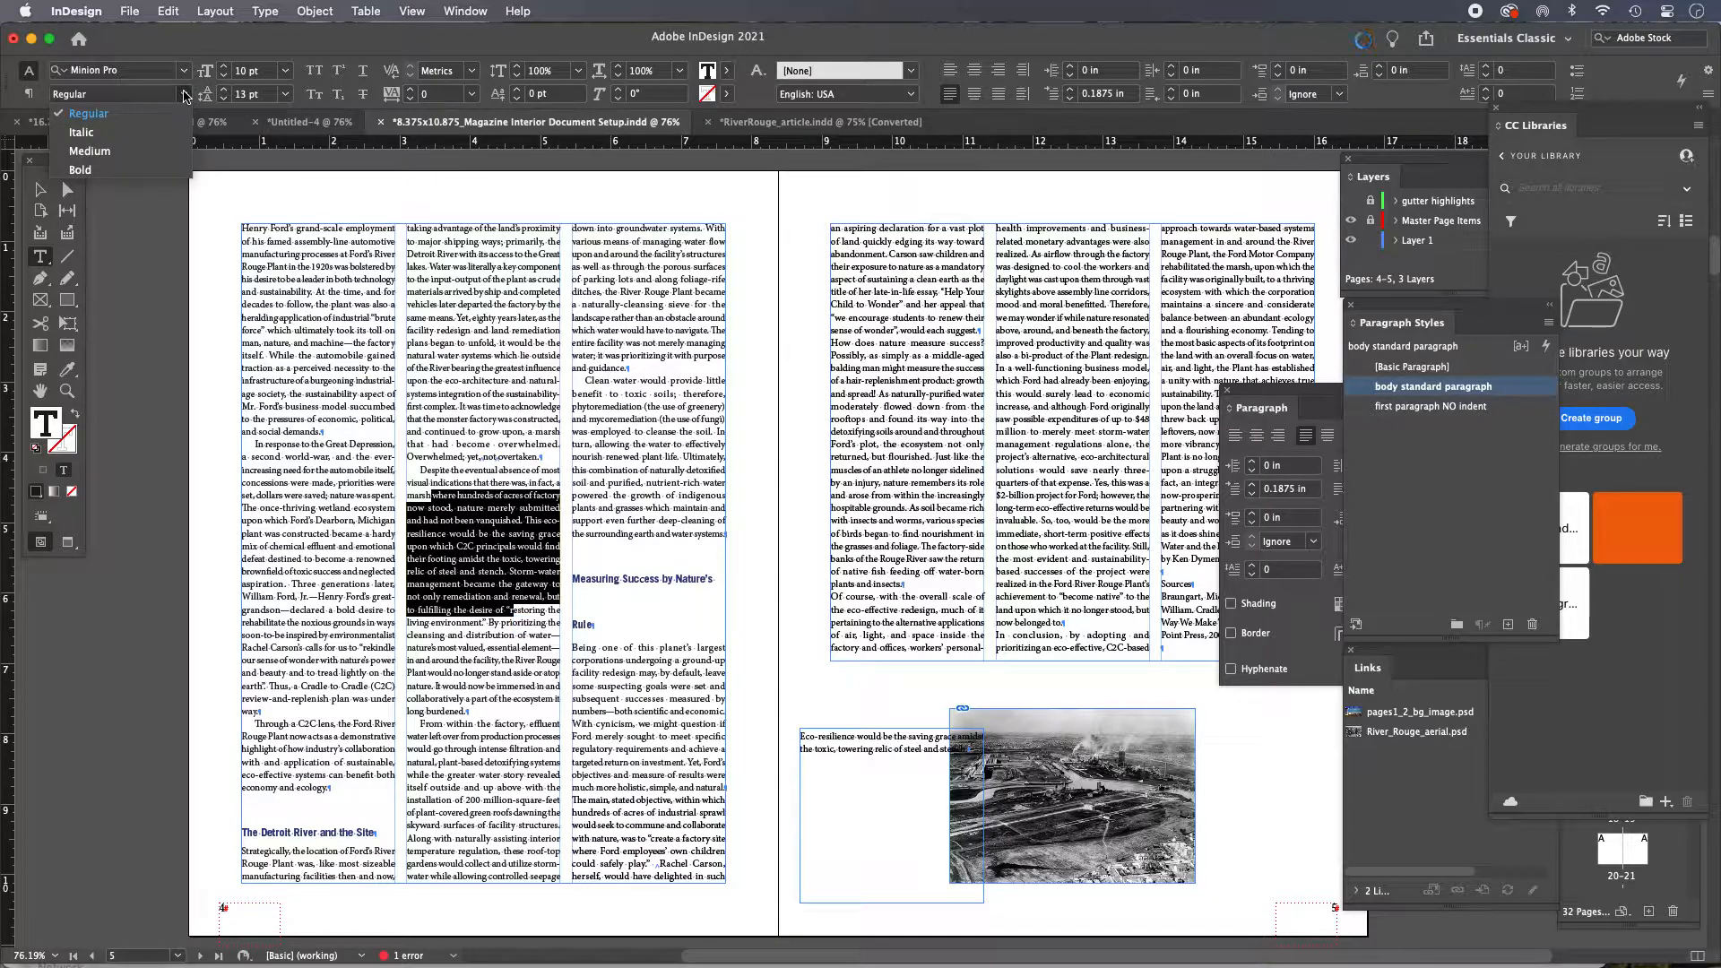
click(155, 171)
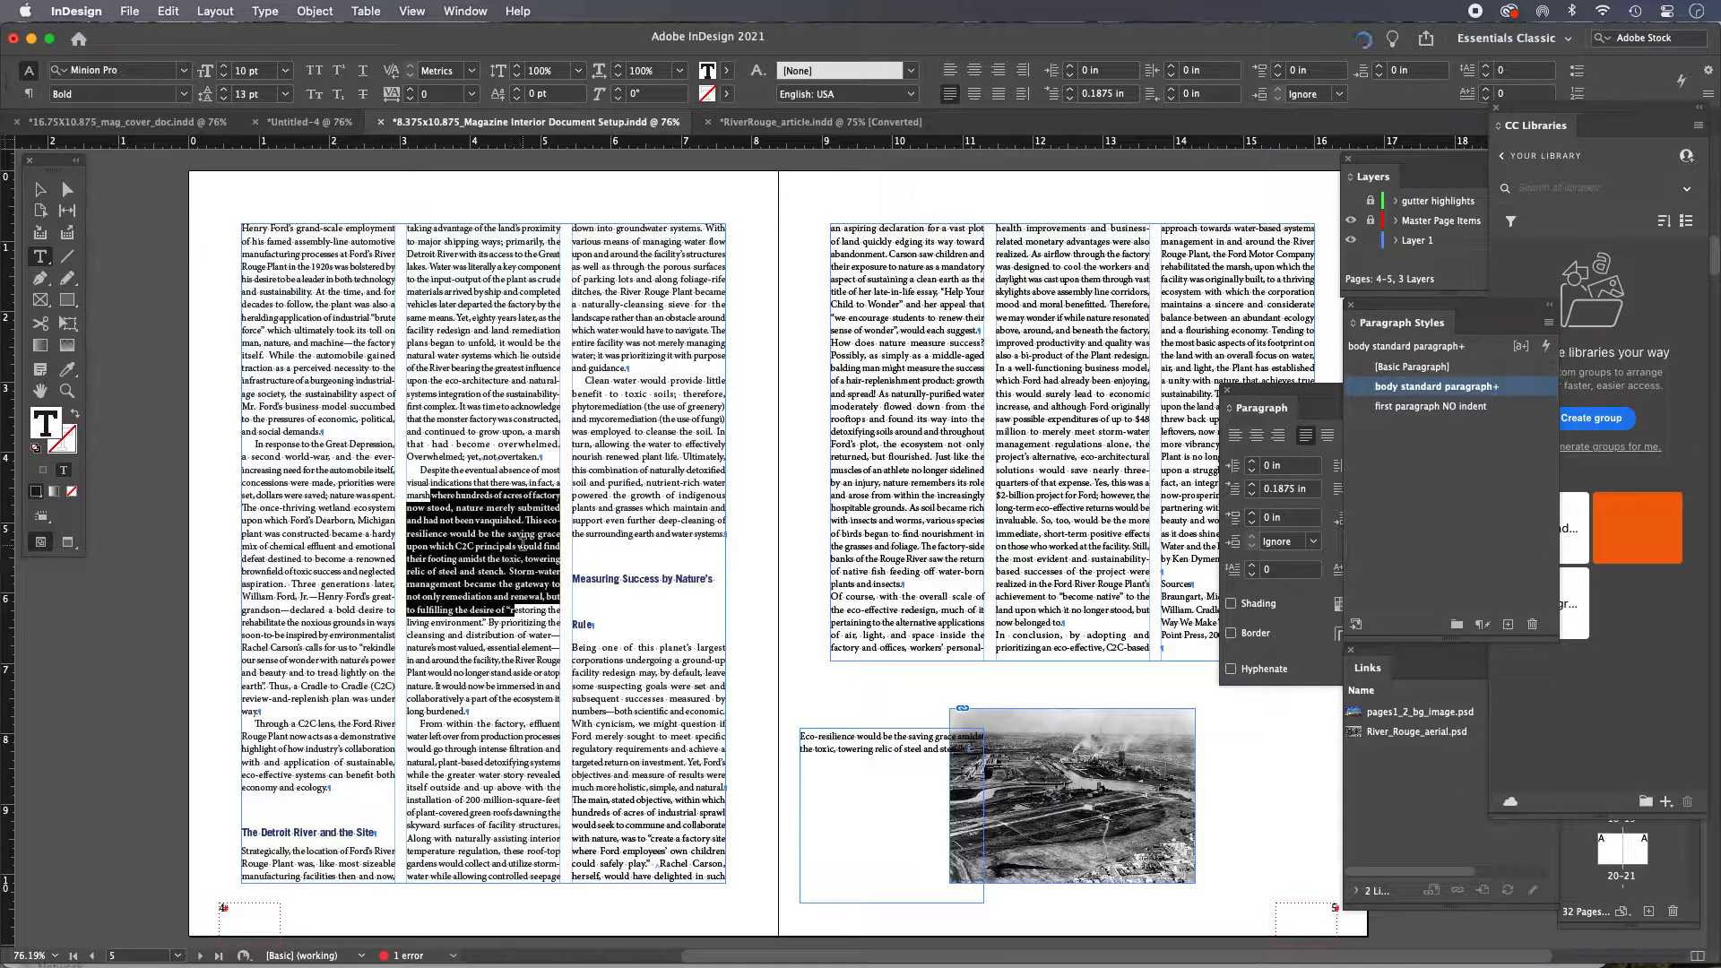
Try redefining the 'body standard paragraph' style from the bolded passage, then remove the passage's bold
right_click(1515, 391)
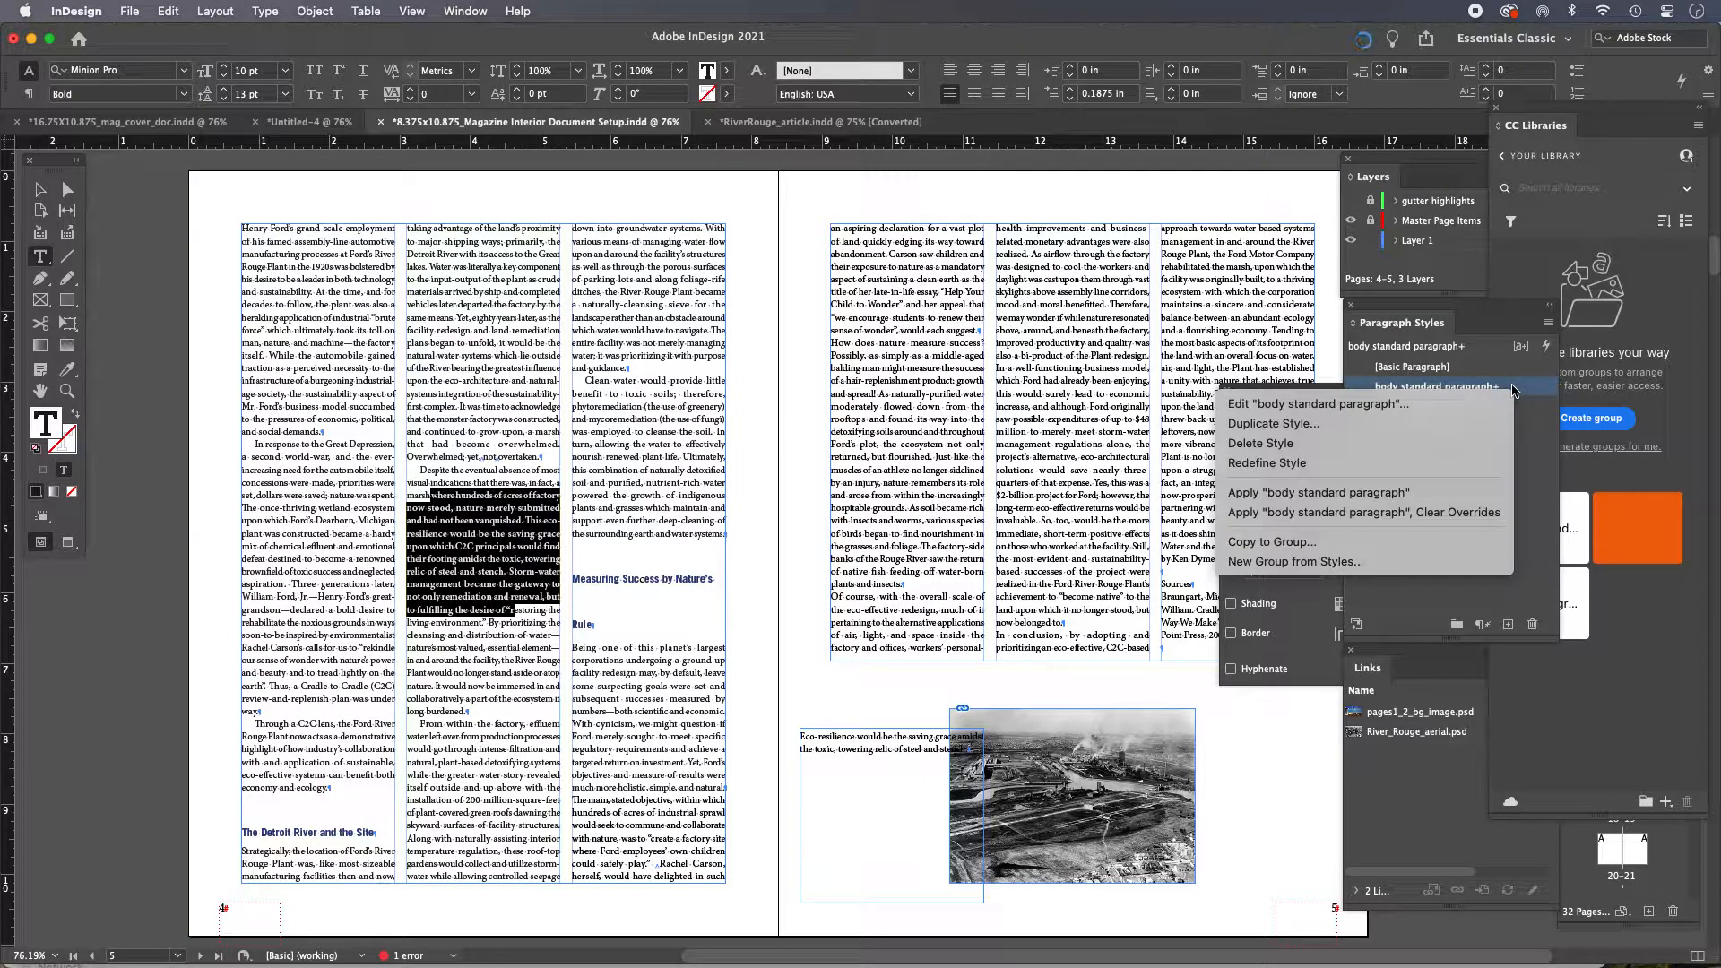
click(1400, 467)
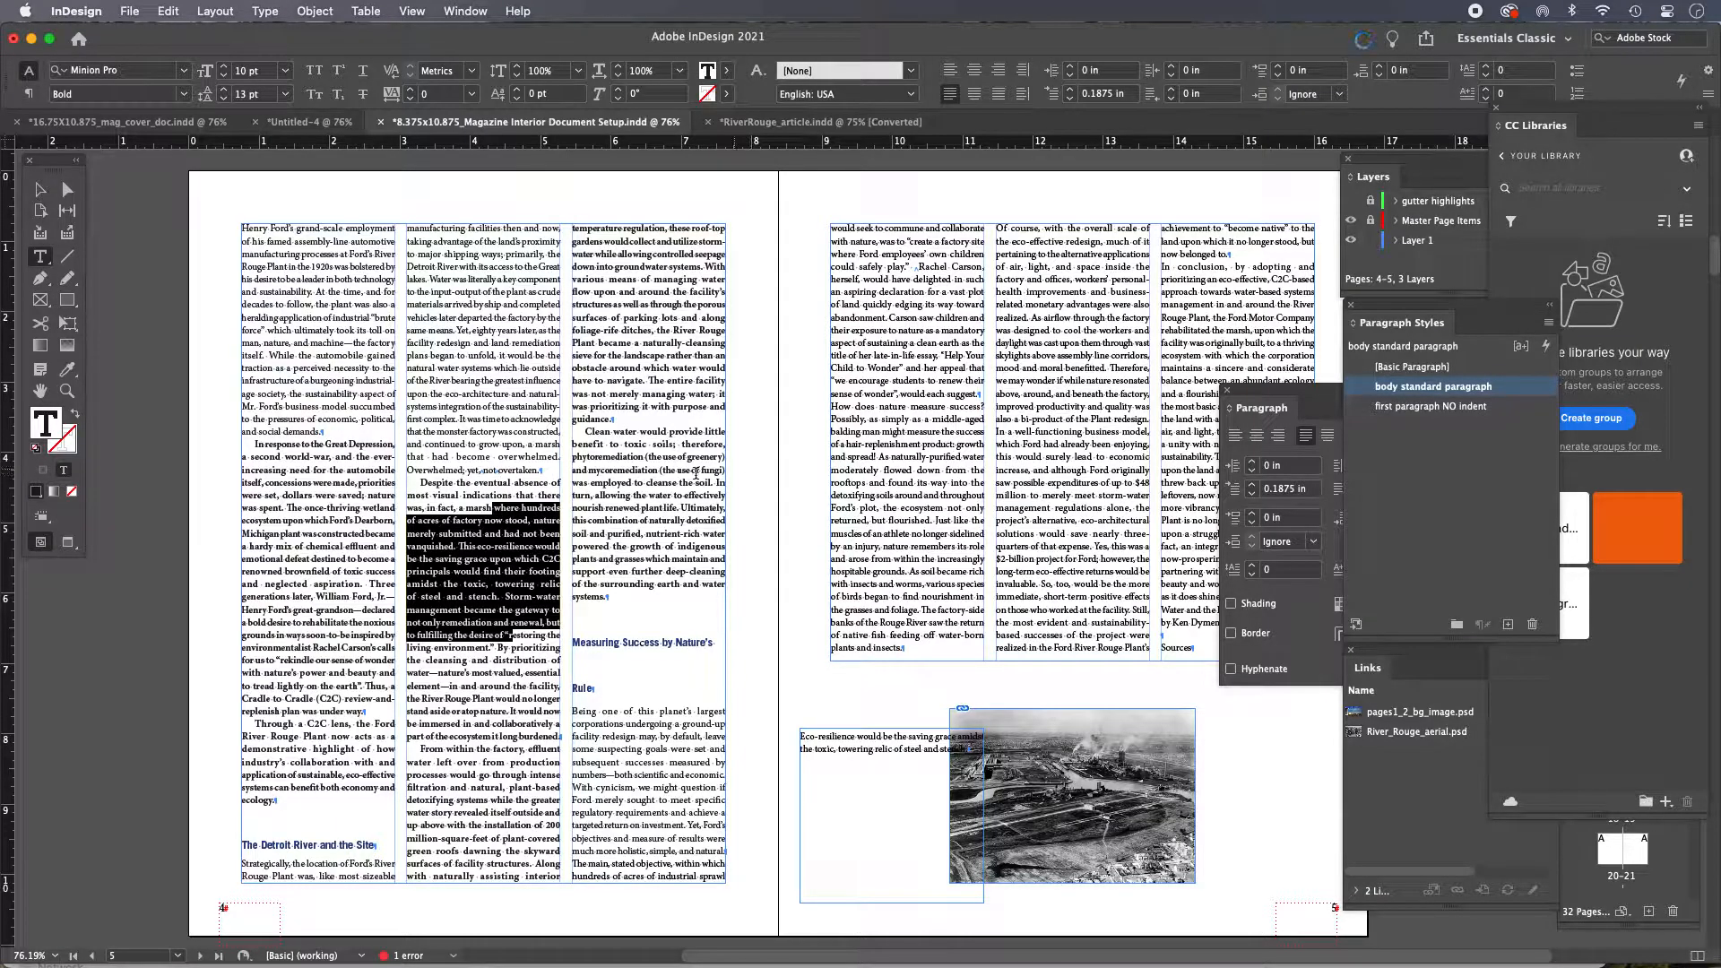
click(1479, 392)
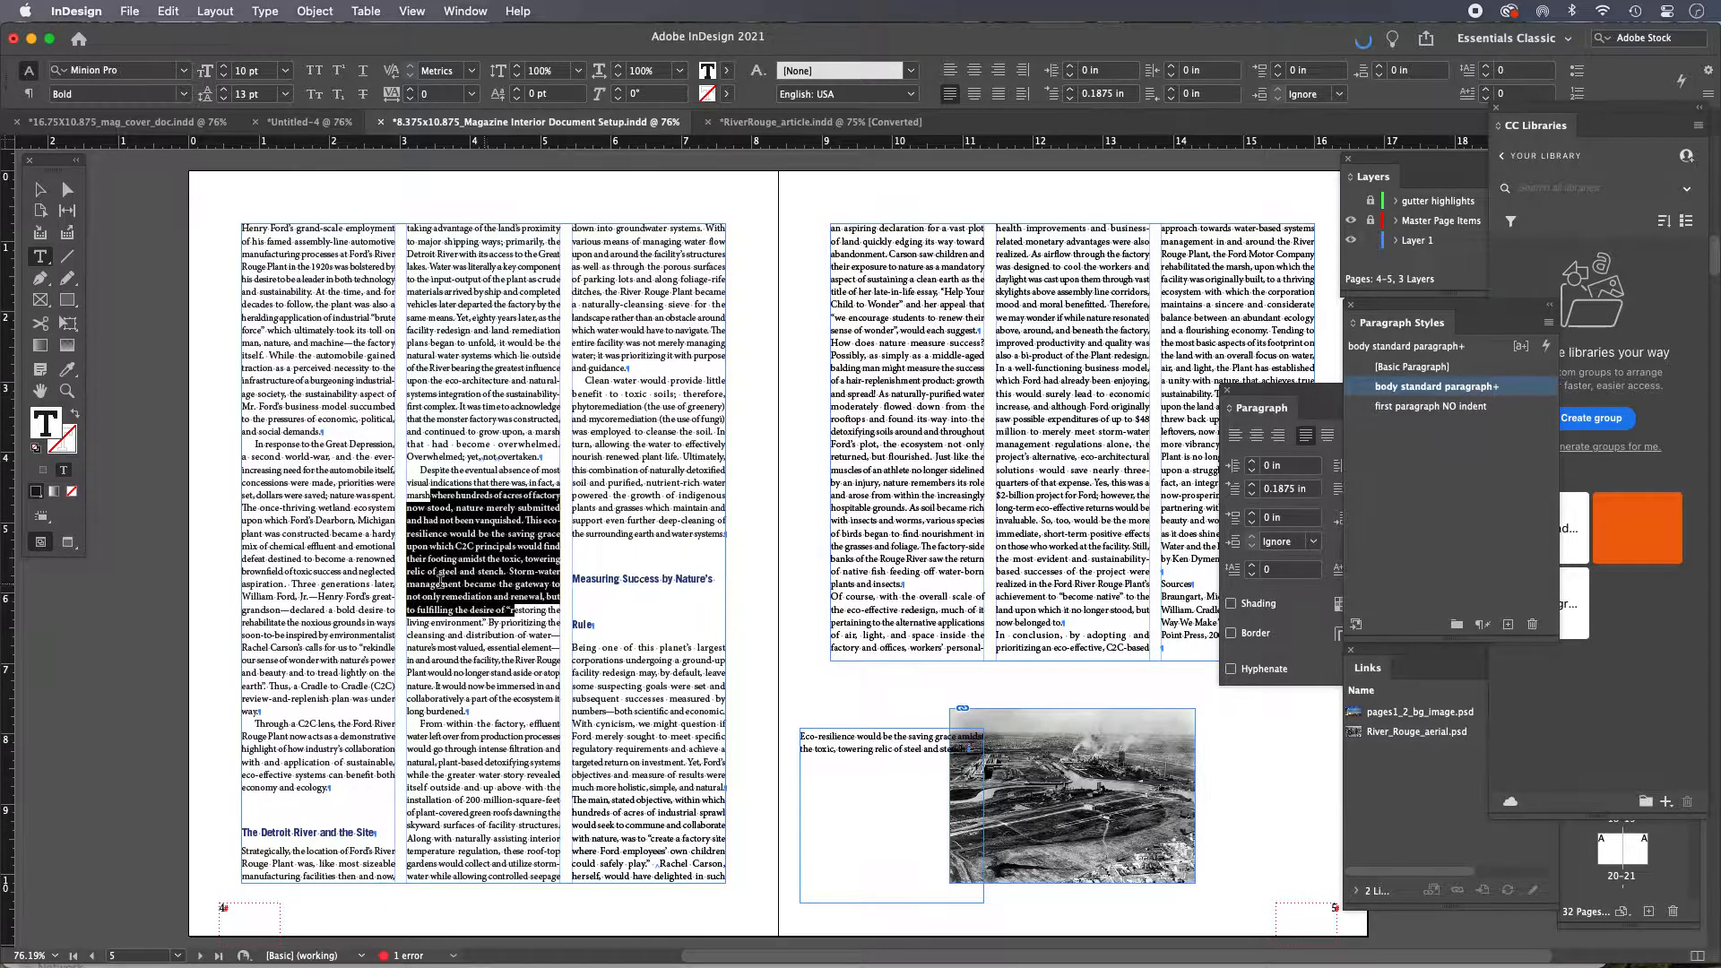
key(super)
key(super+shift+b)
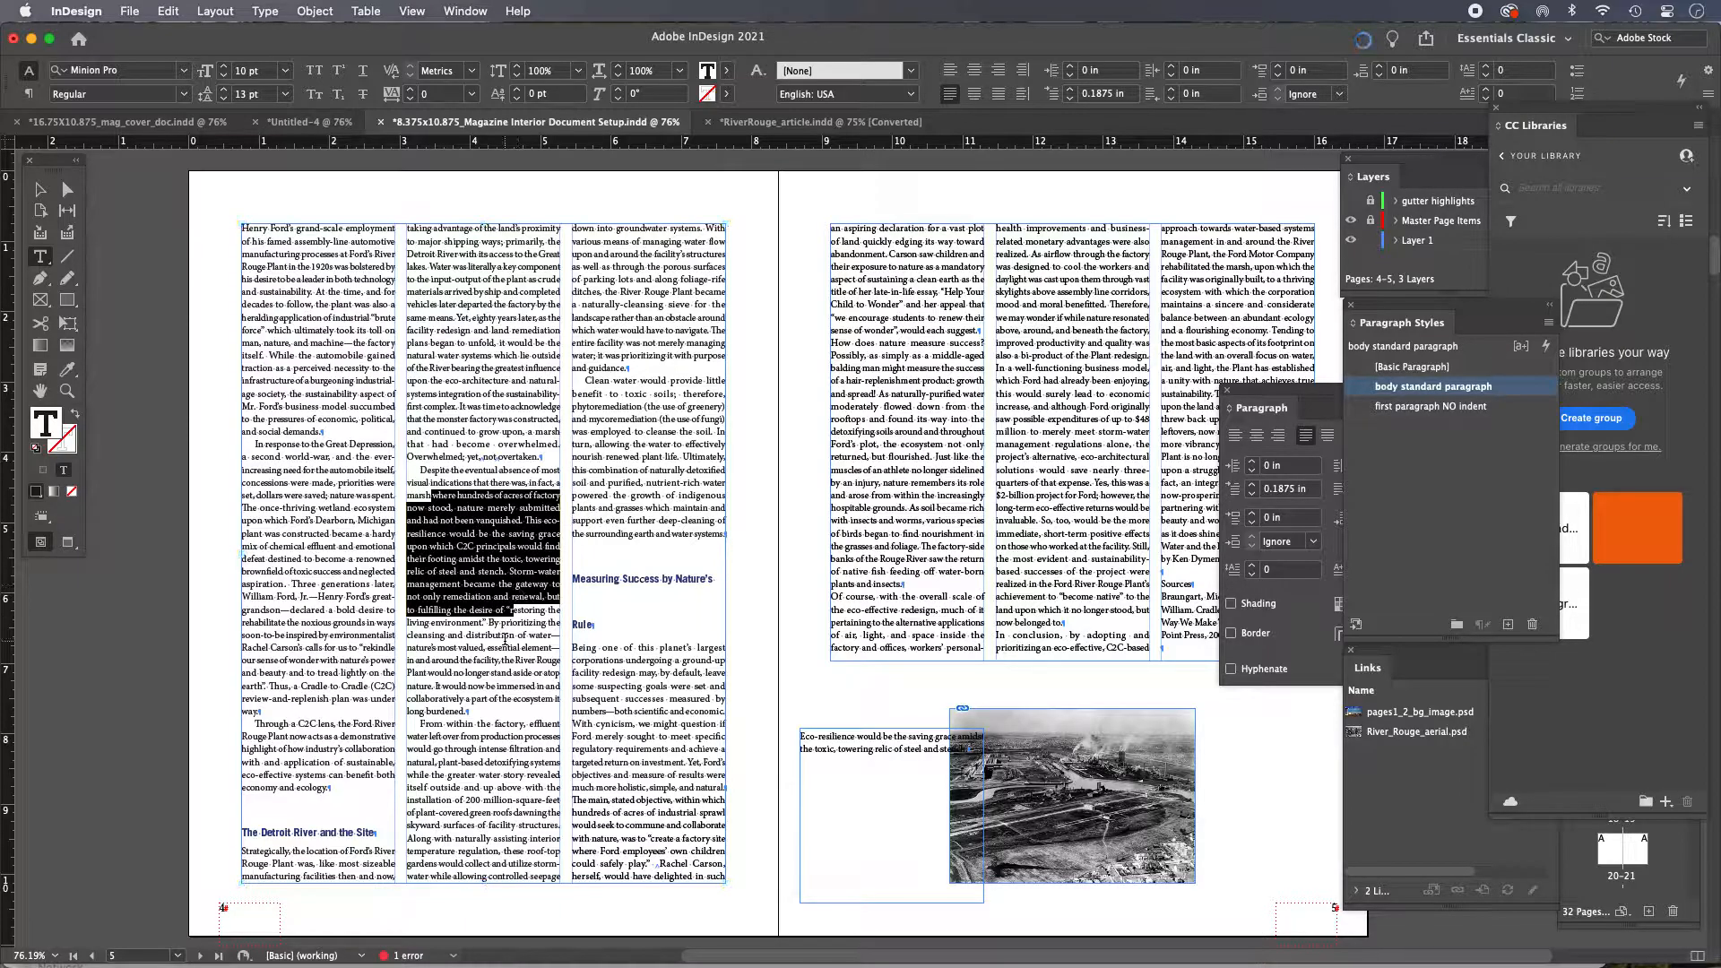
Toggle the Style Override Highlighter on and off to examine style overrides in the text
click(506, 639)
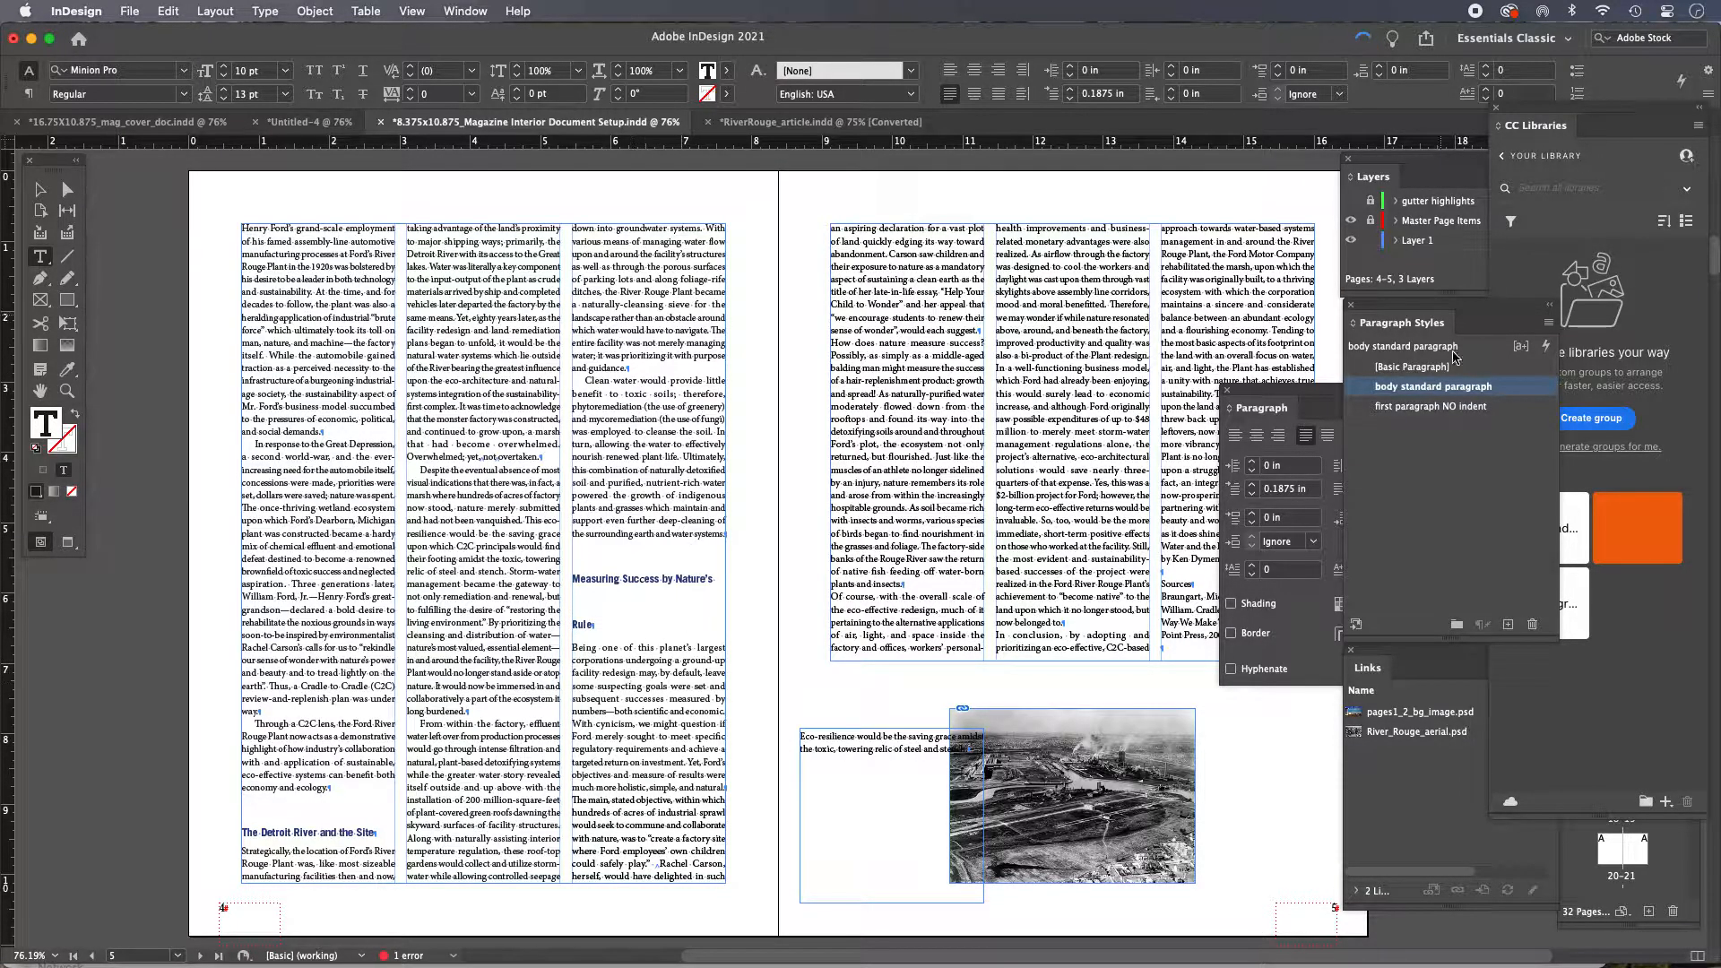
click(1522, 346)
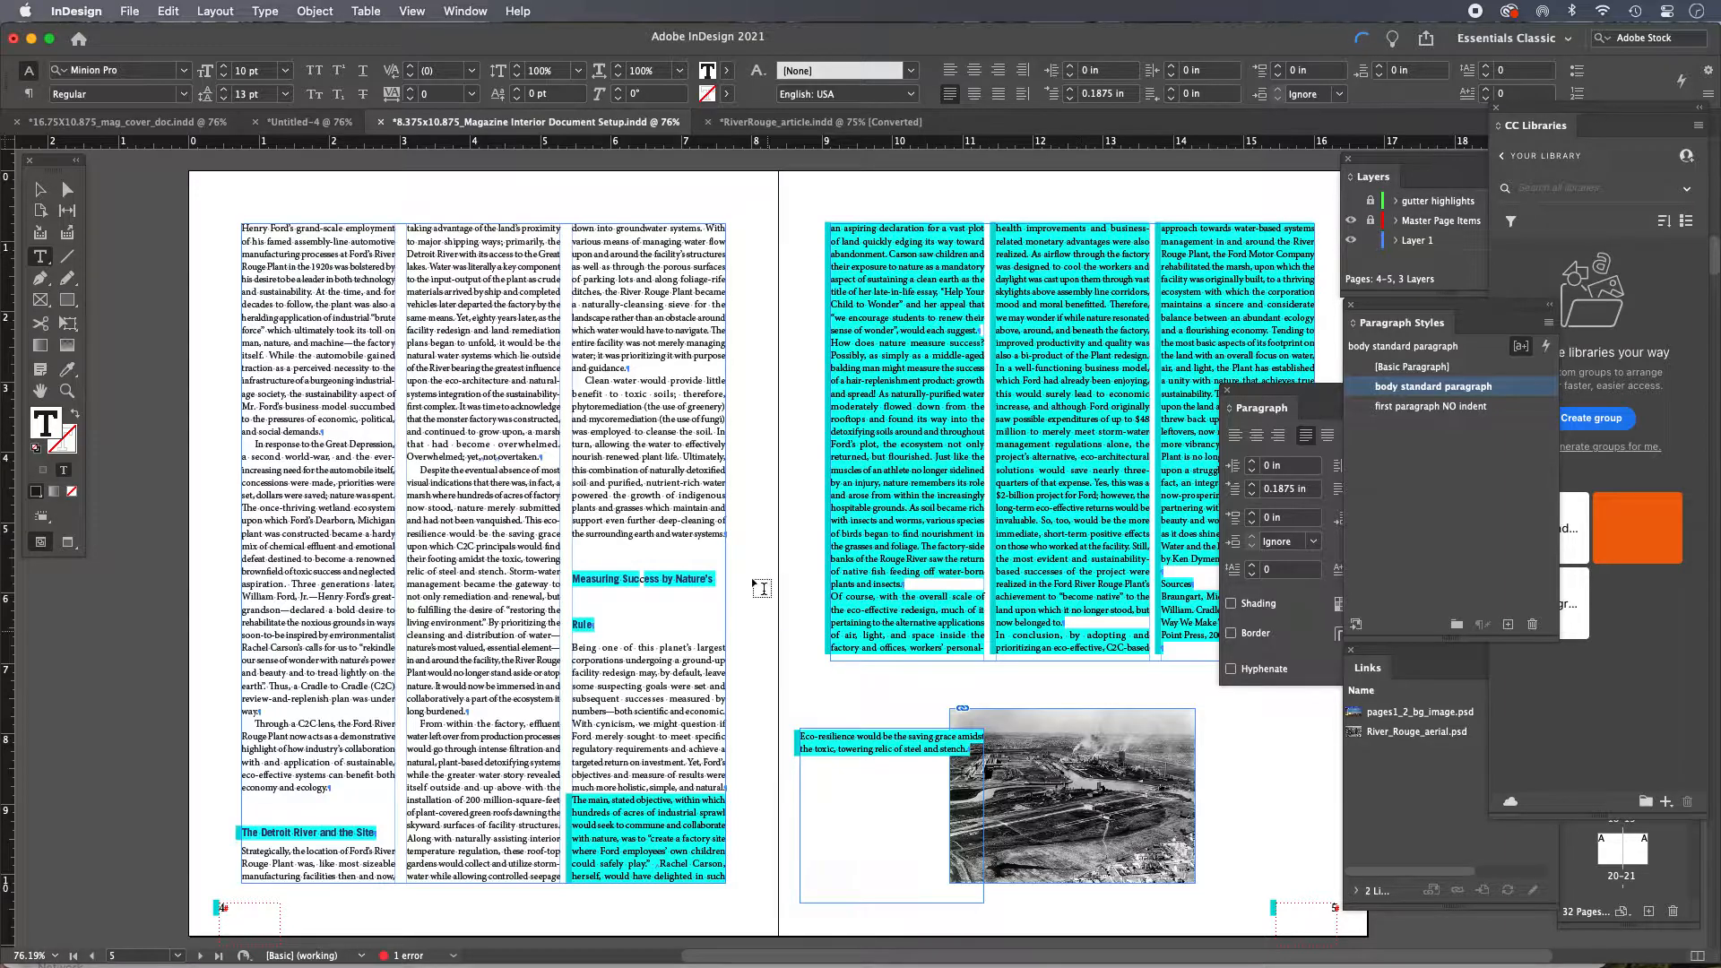
click(1521, 347)
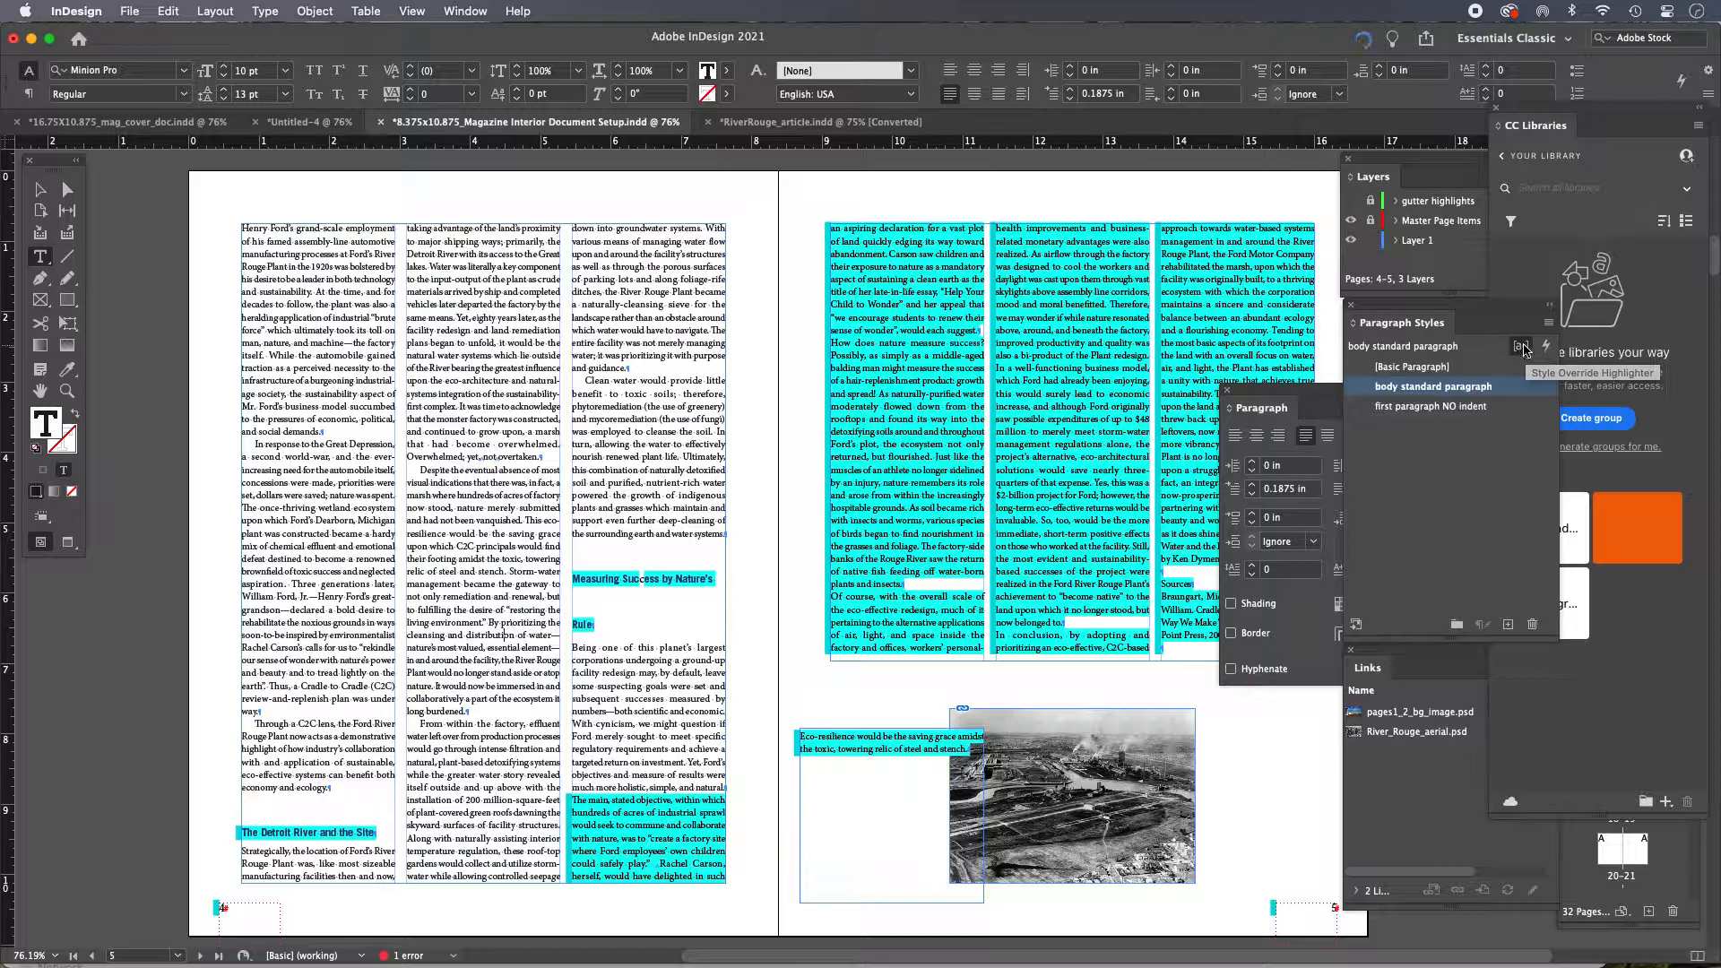
click(1524, 350)
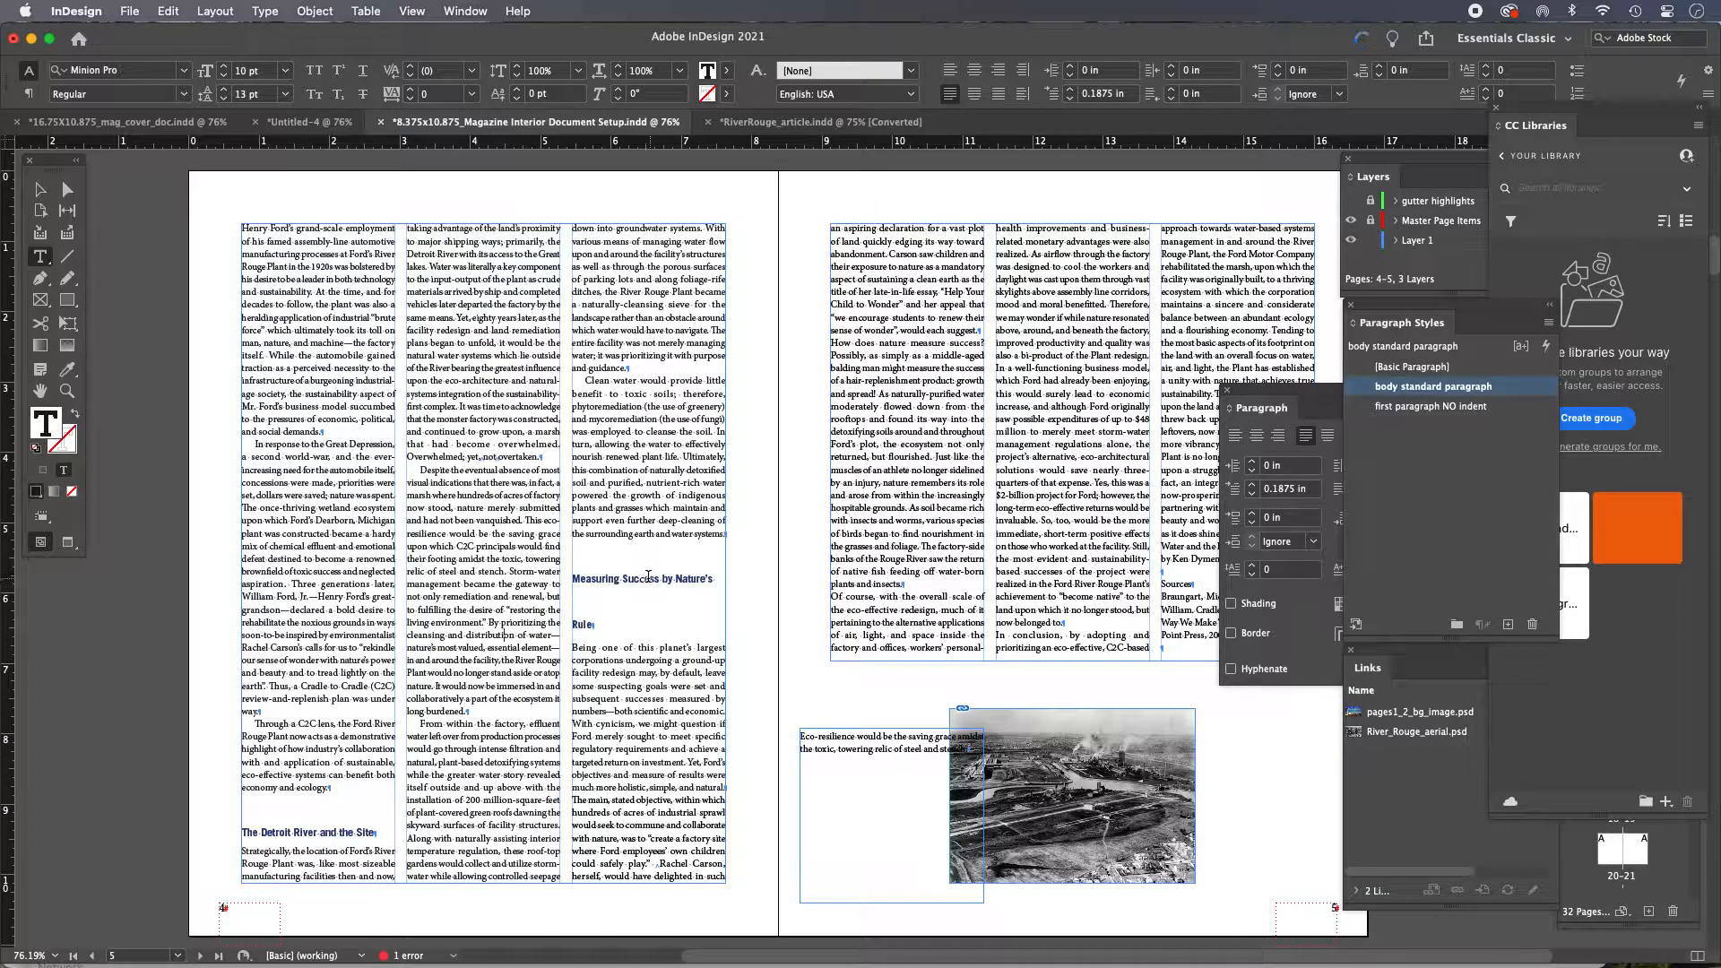
Zoom in on the 'Measuring Success by Nature's Rule' heading and inspect its text formatting
click(651, 579)
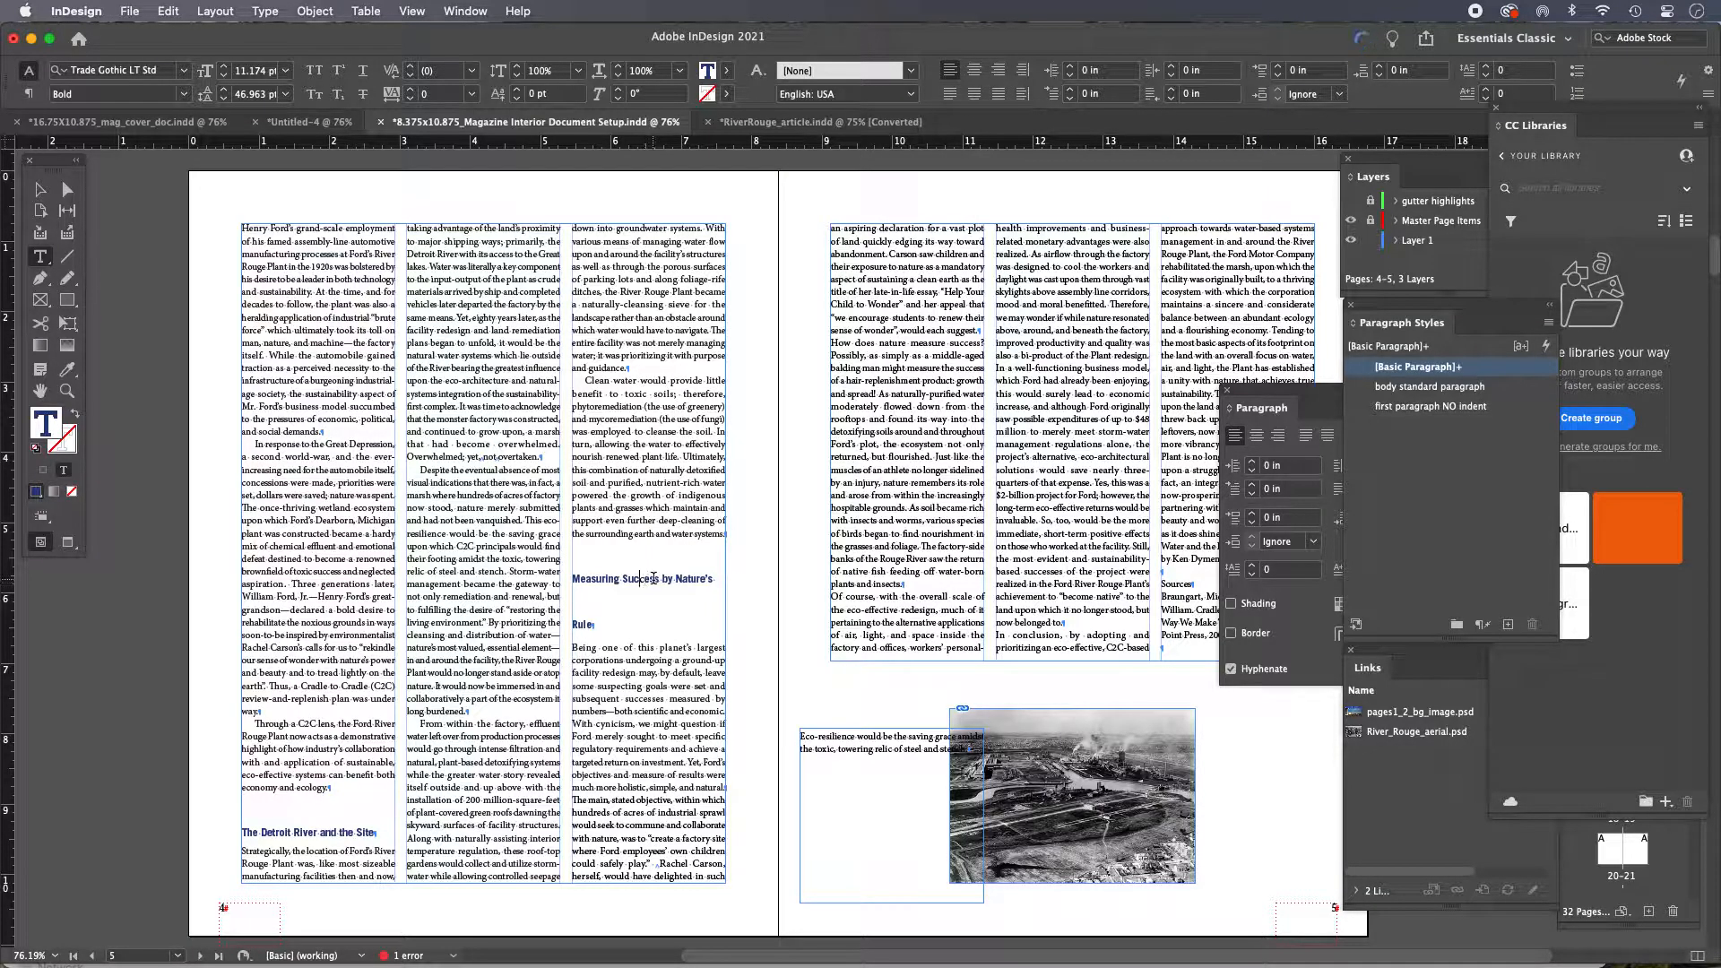
key(Escape)
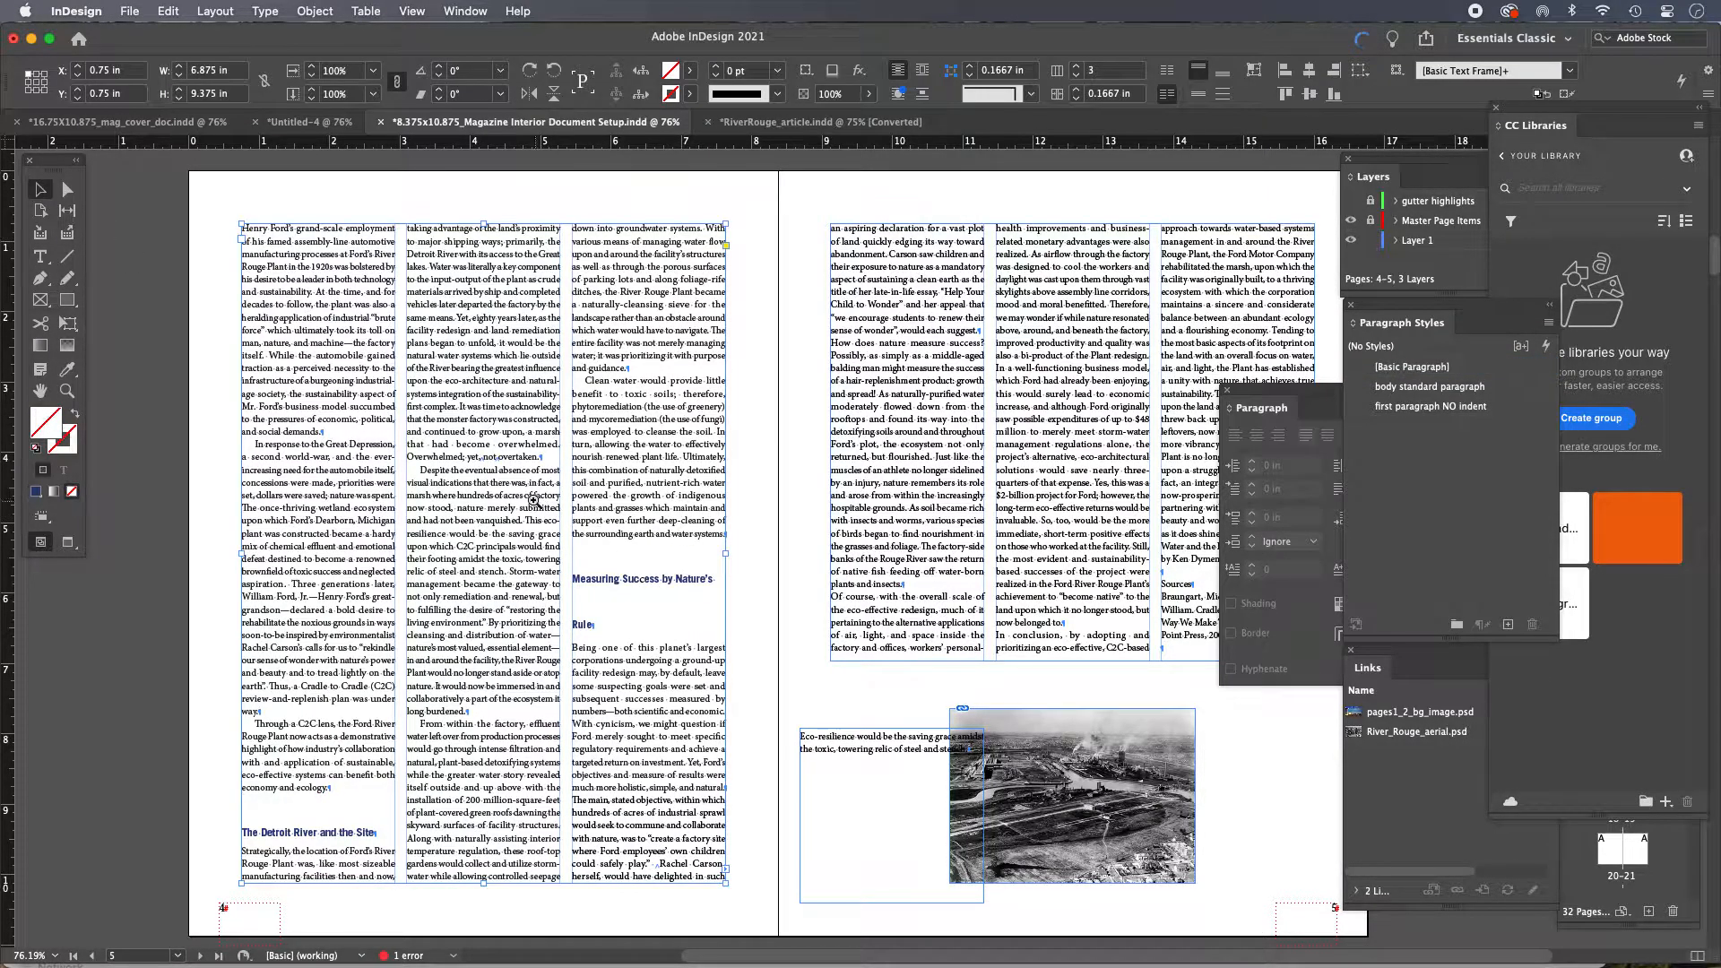
key(super+equal)
super+click(851, 593)
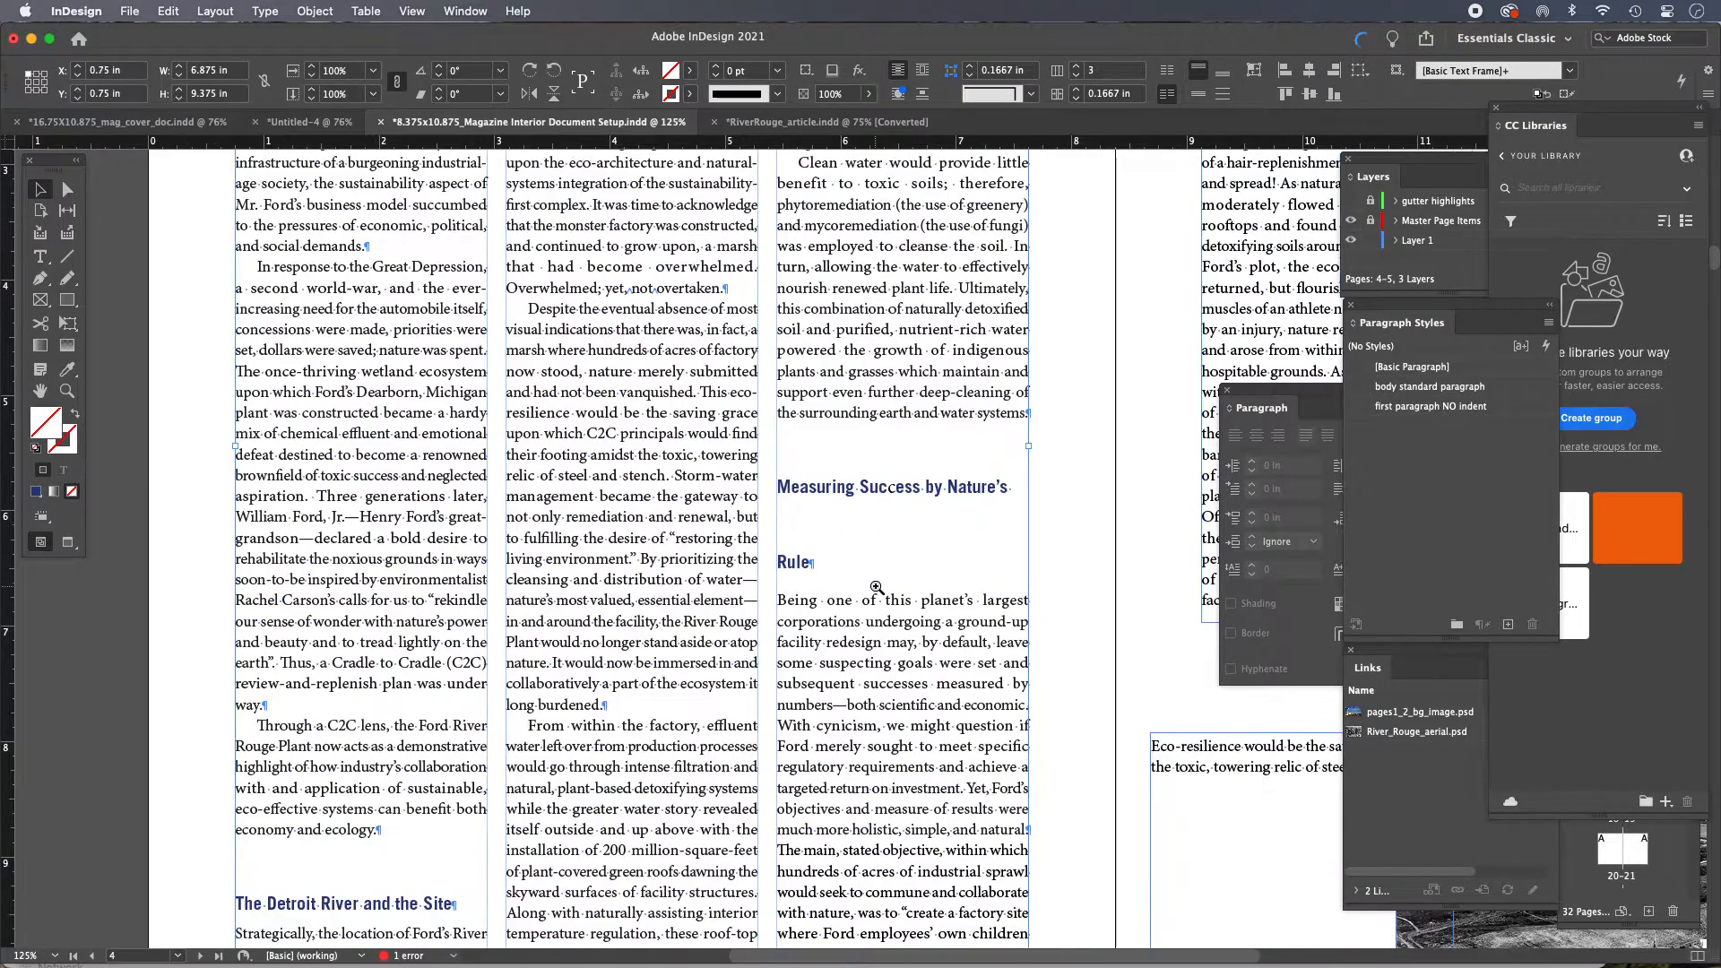
super+click(876, 587)
drag(880, 560, 645, 556)
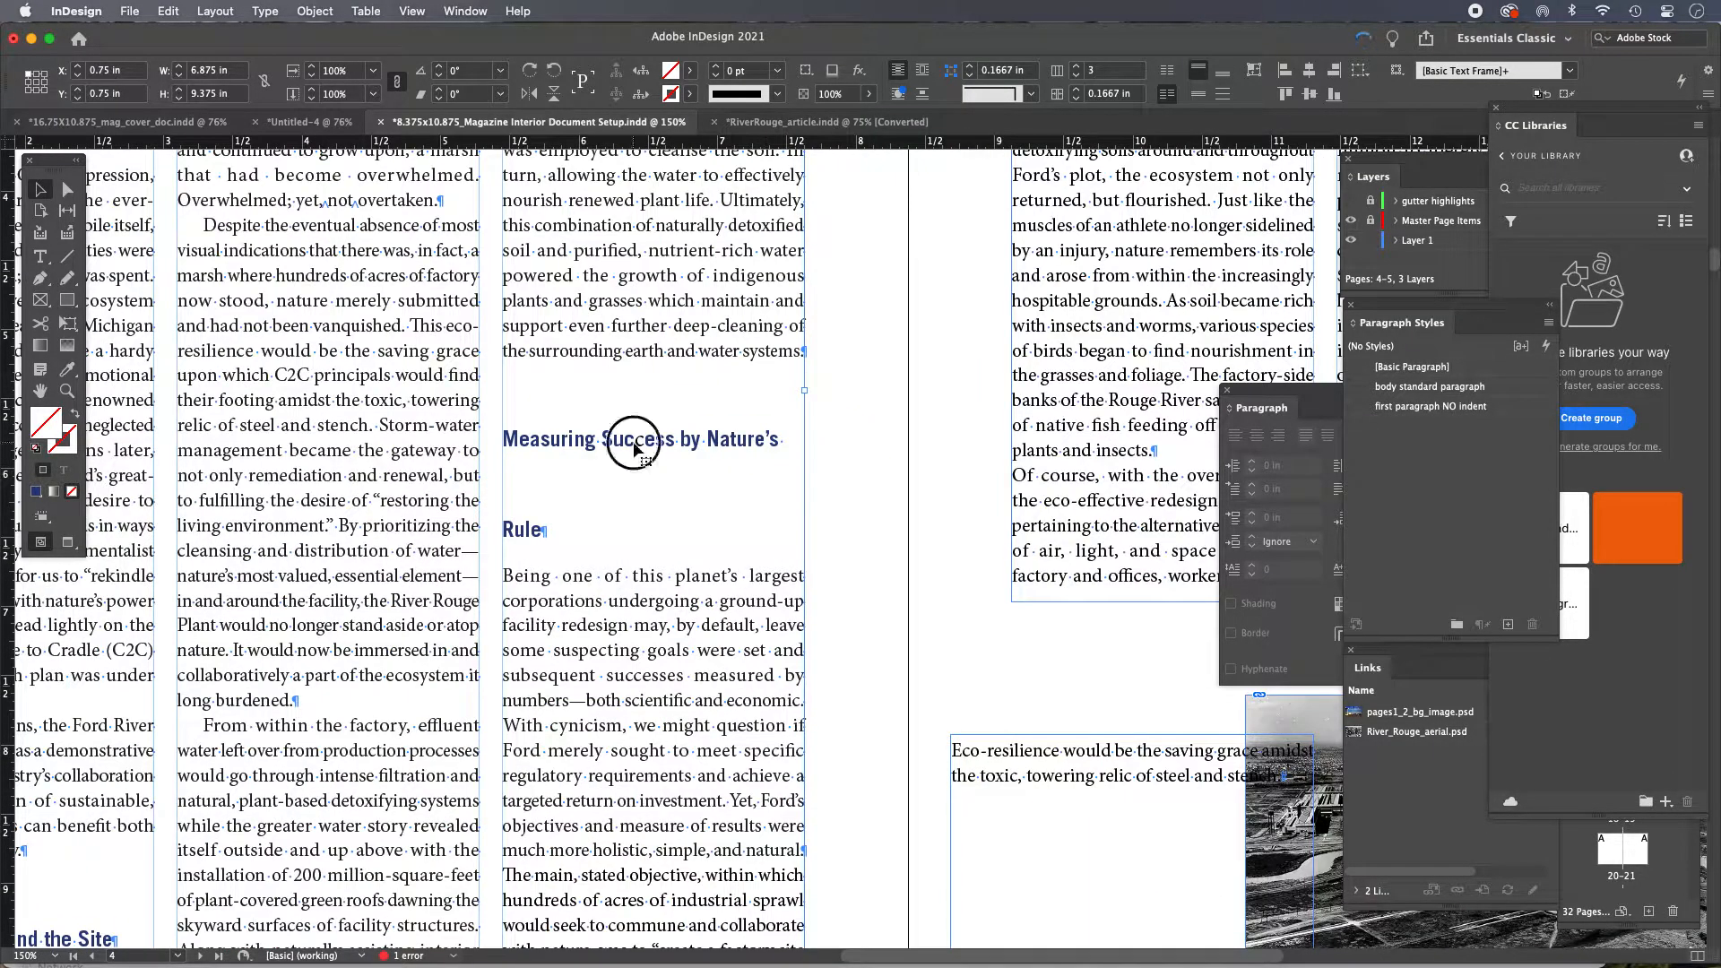
double_click(644, 439)
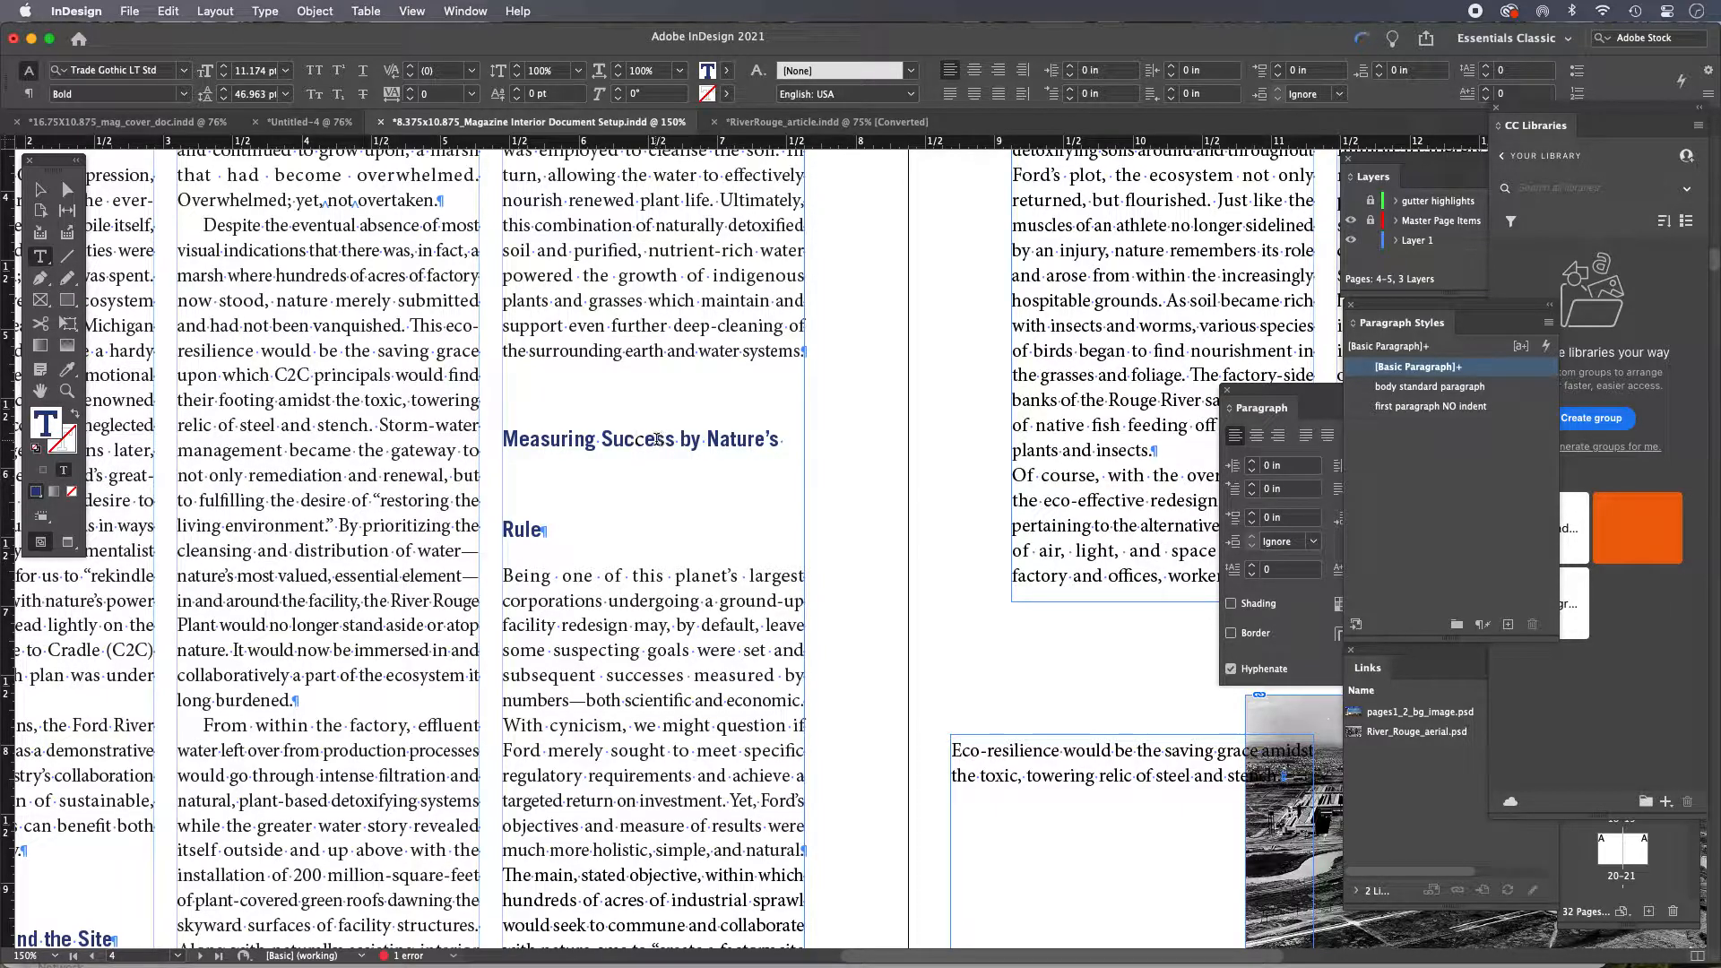
click(637, 439)
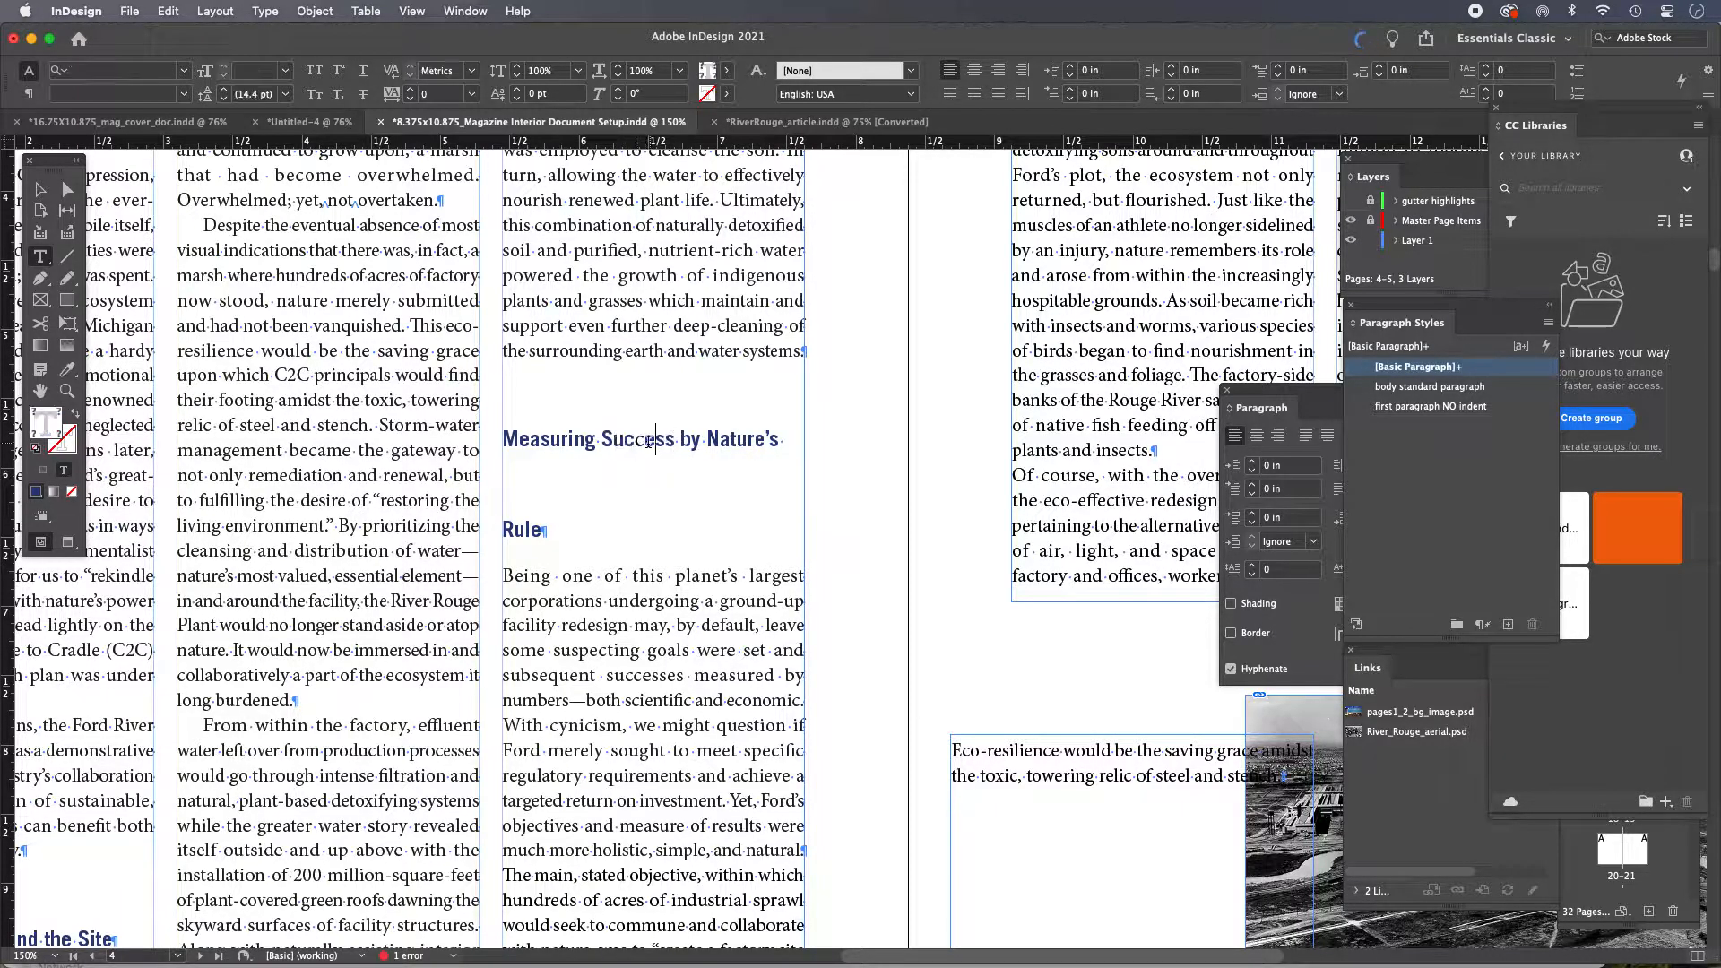
drag(636, 439, 645, 439)
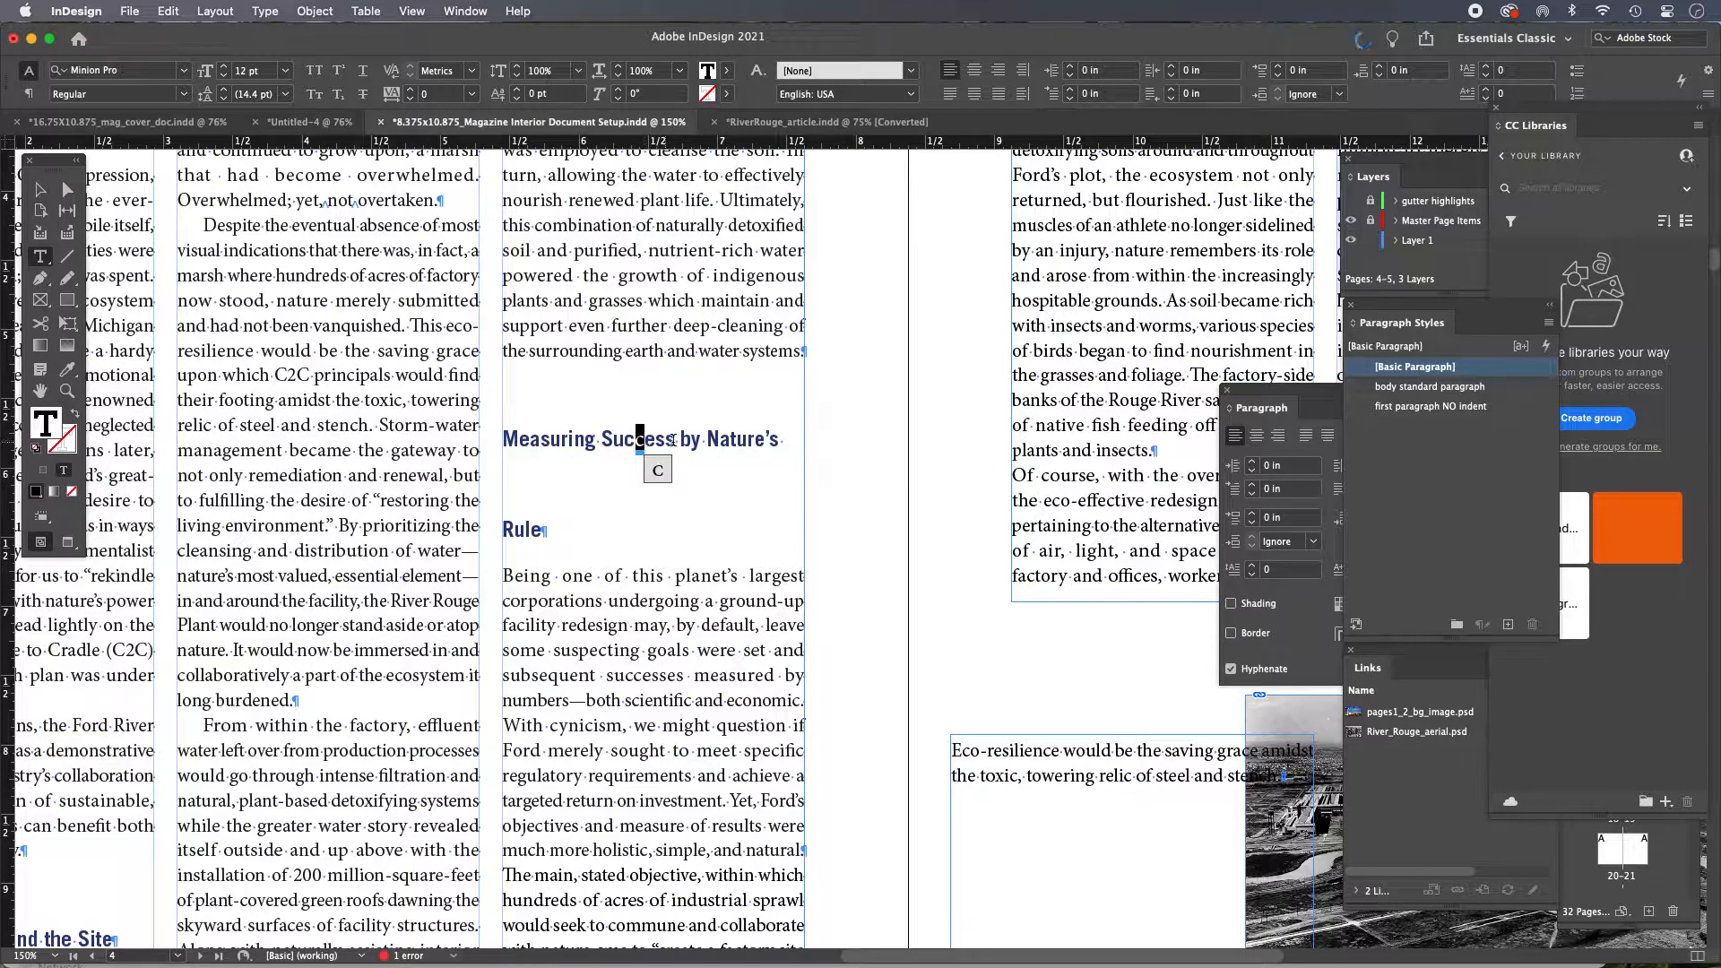
drag(504, 440, 578, 542)
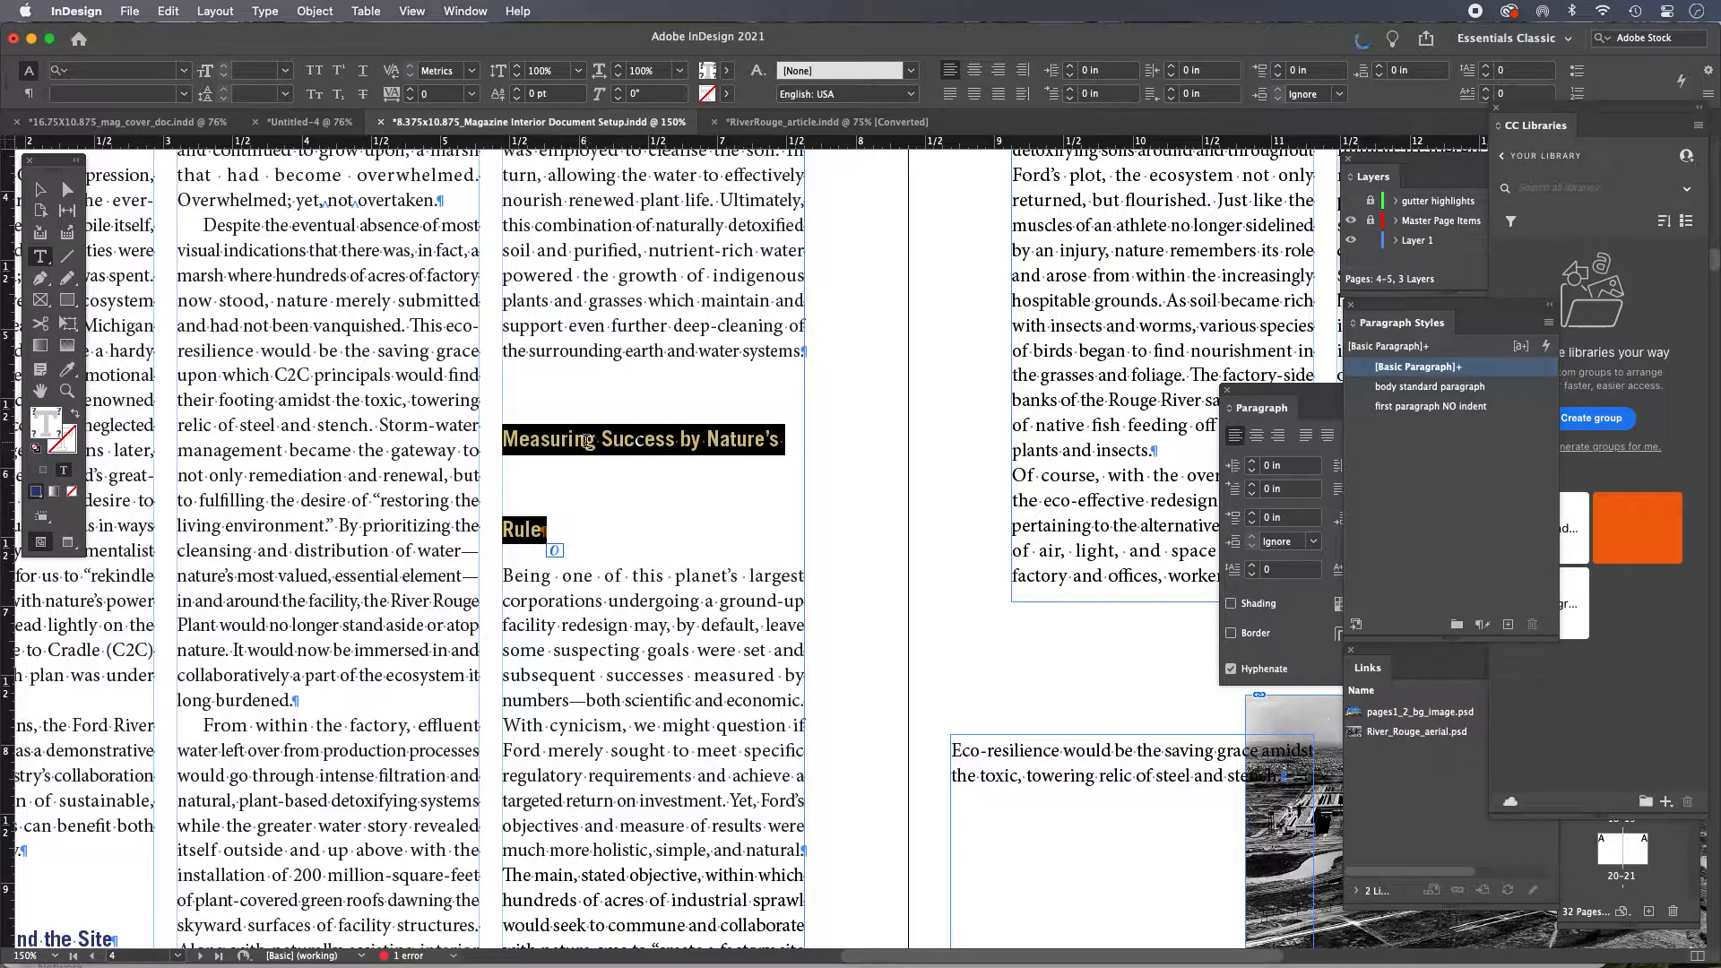
click(68, 371)
click(544, 439)
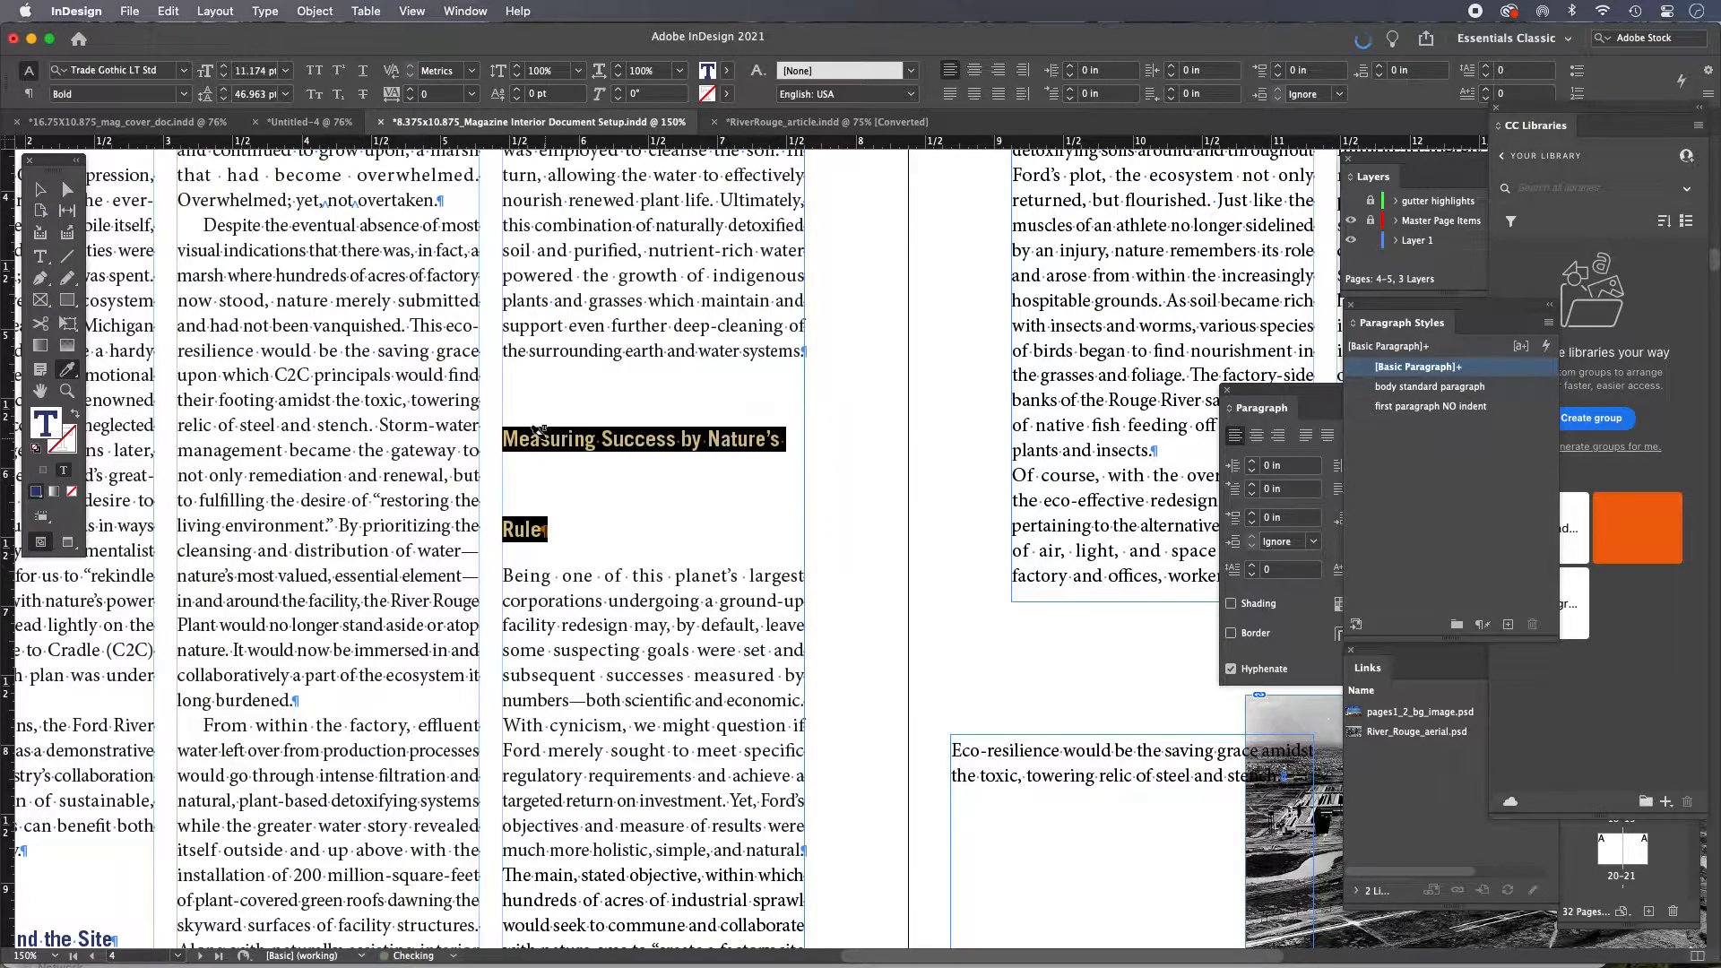
Try clearing all overrides on the 'Measuring Success by Nature's Rule' heading, then undo it
click(41, 190)
key(t)
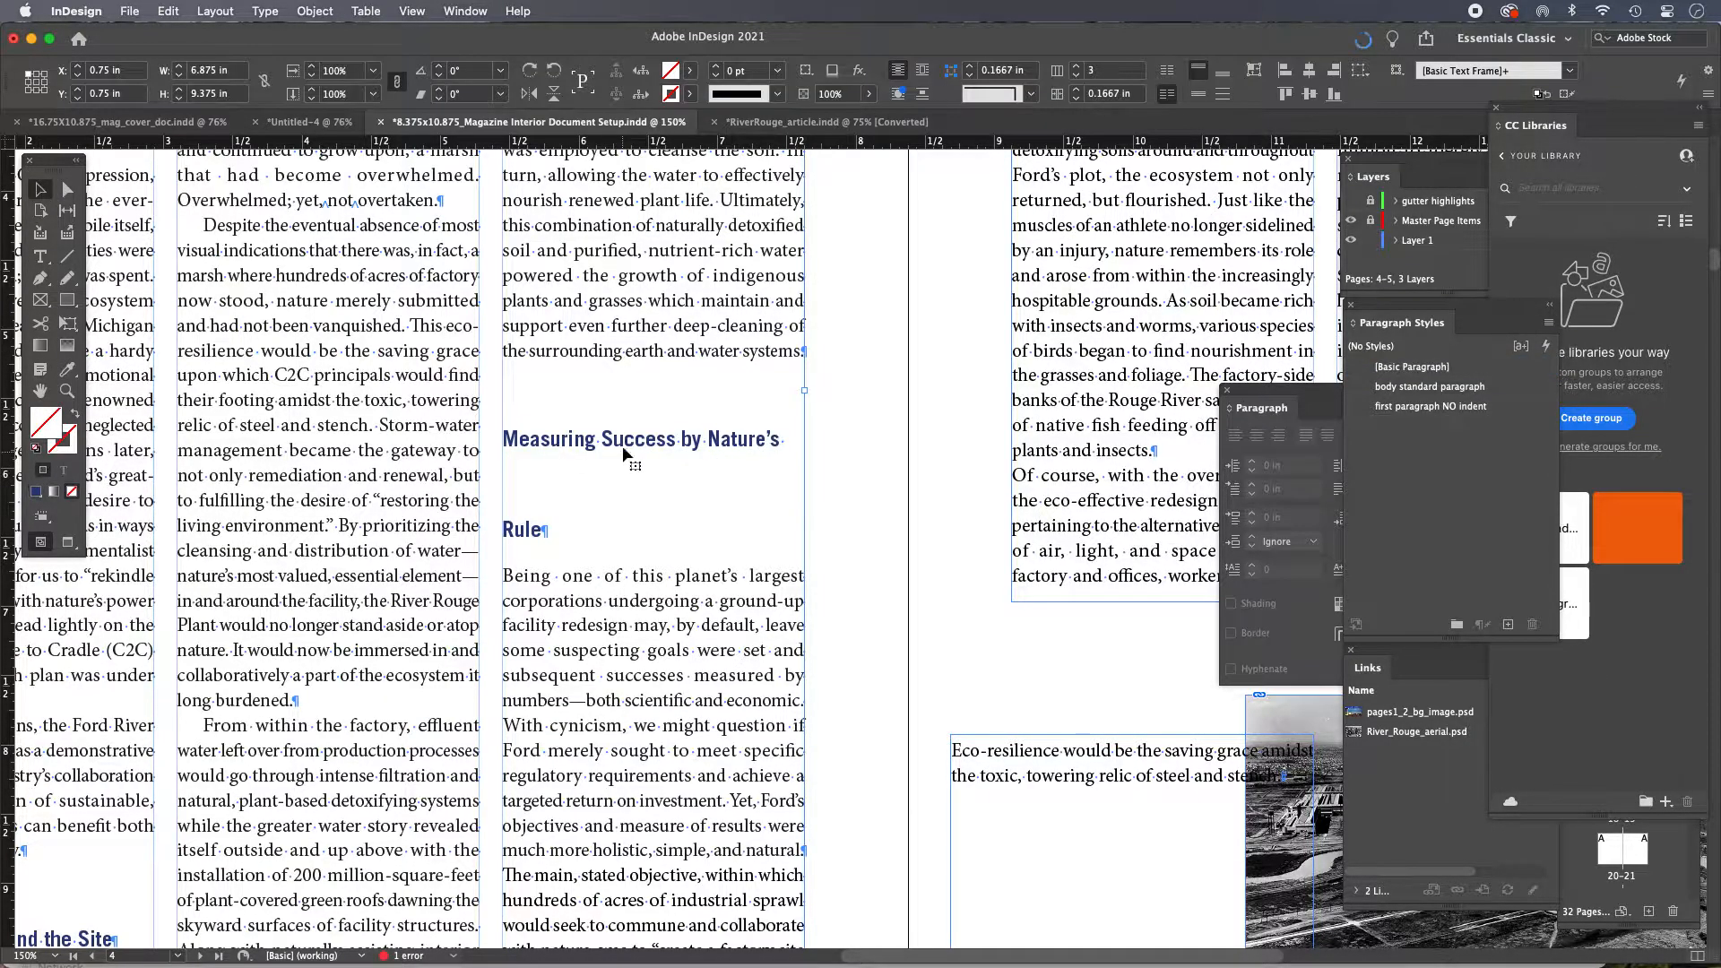
click(629, 439)
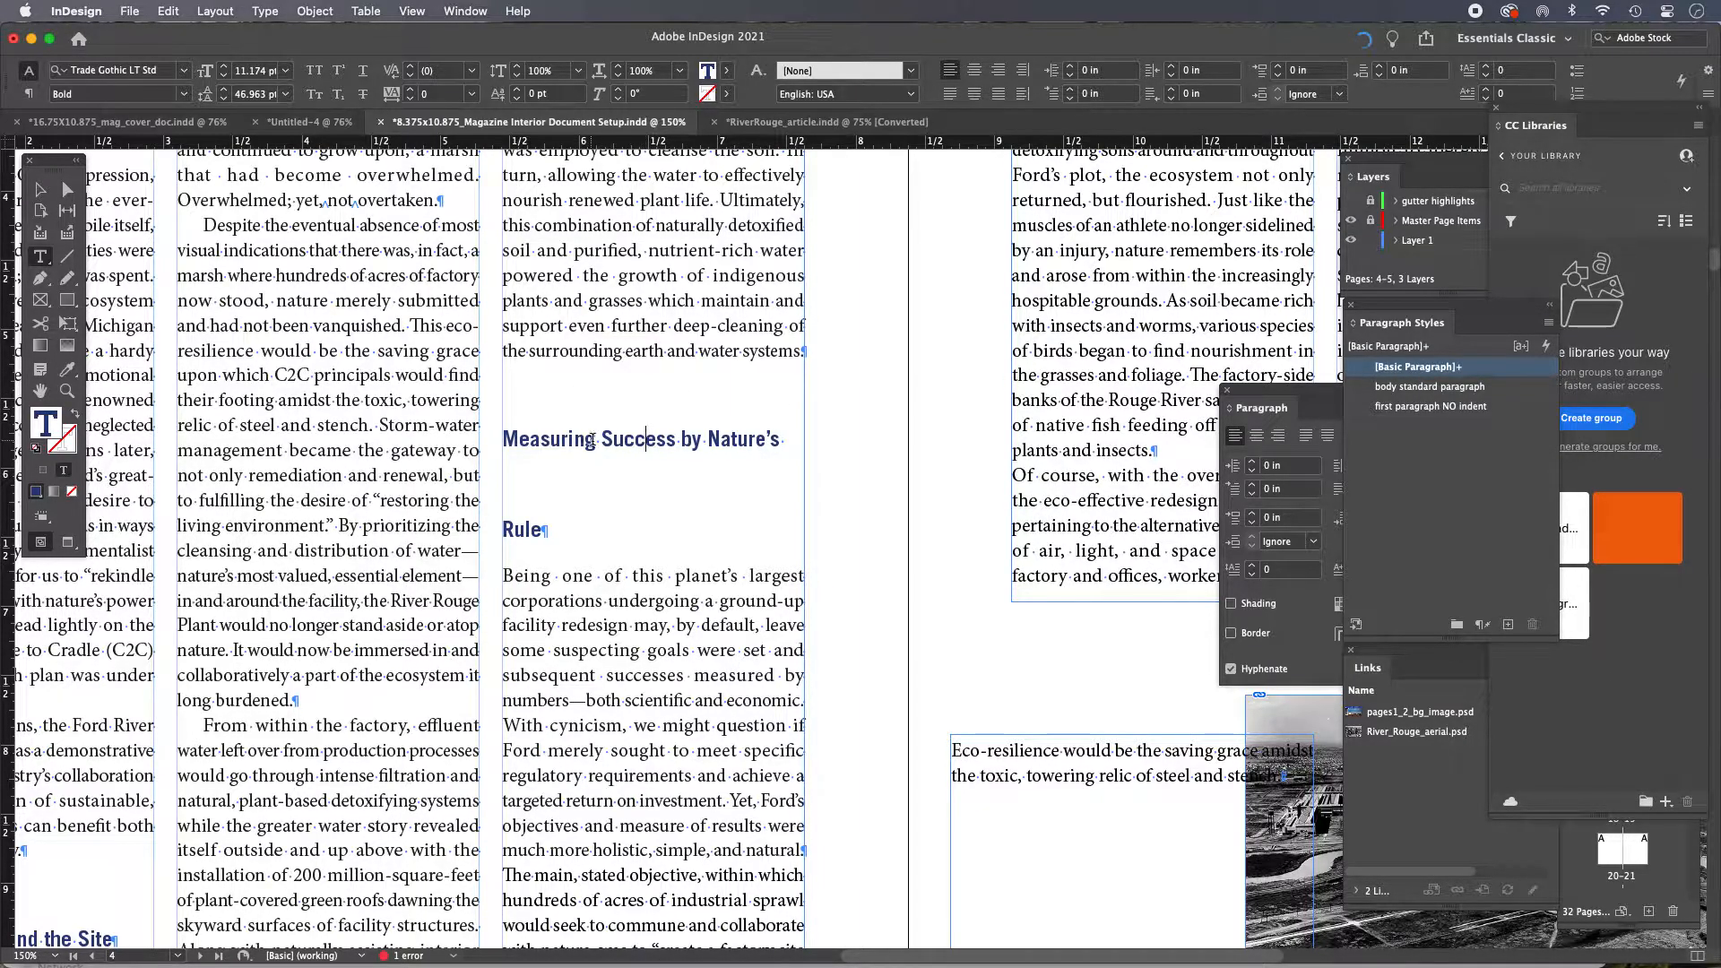
right_click(643, 439)
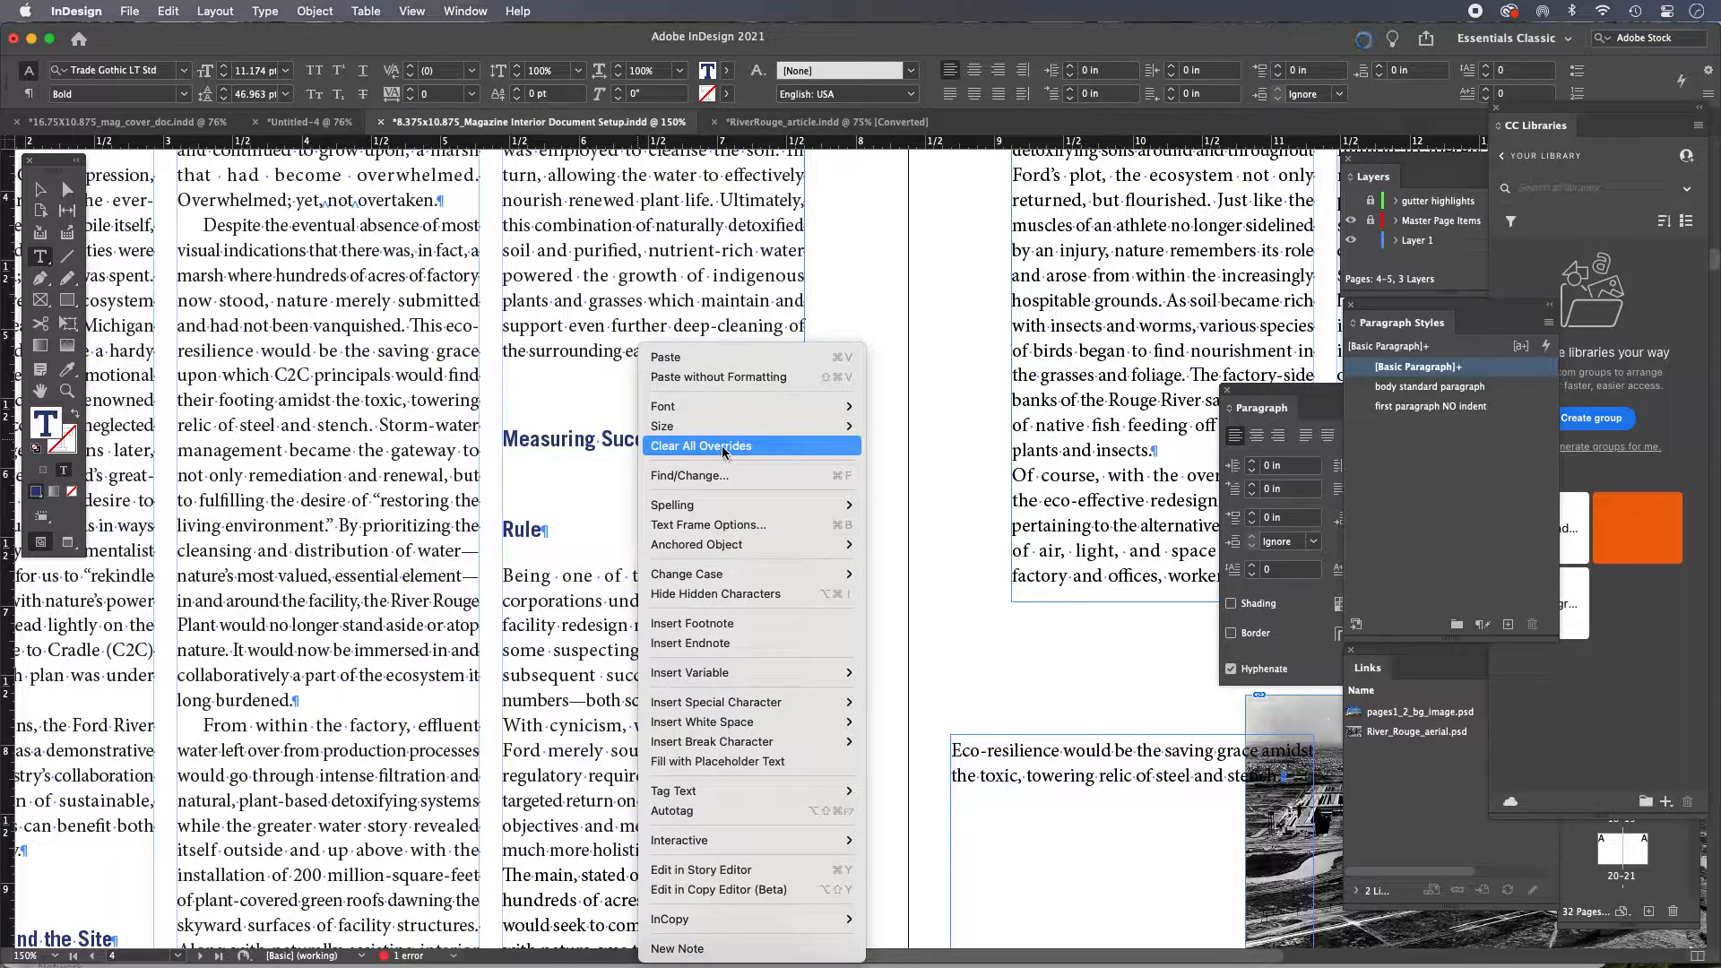
click(724, 447)
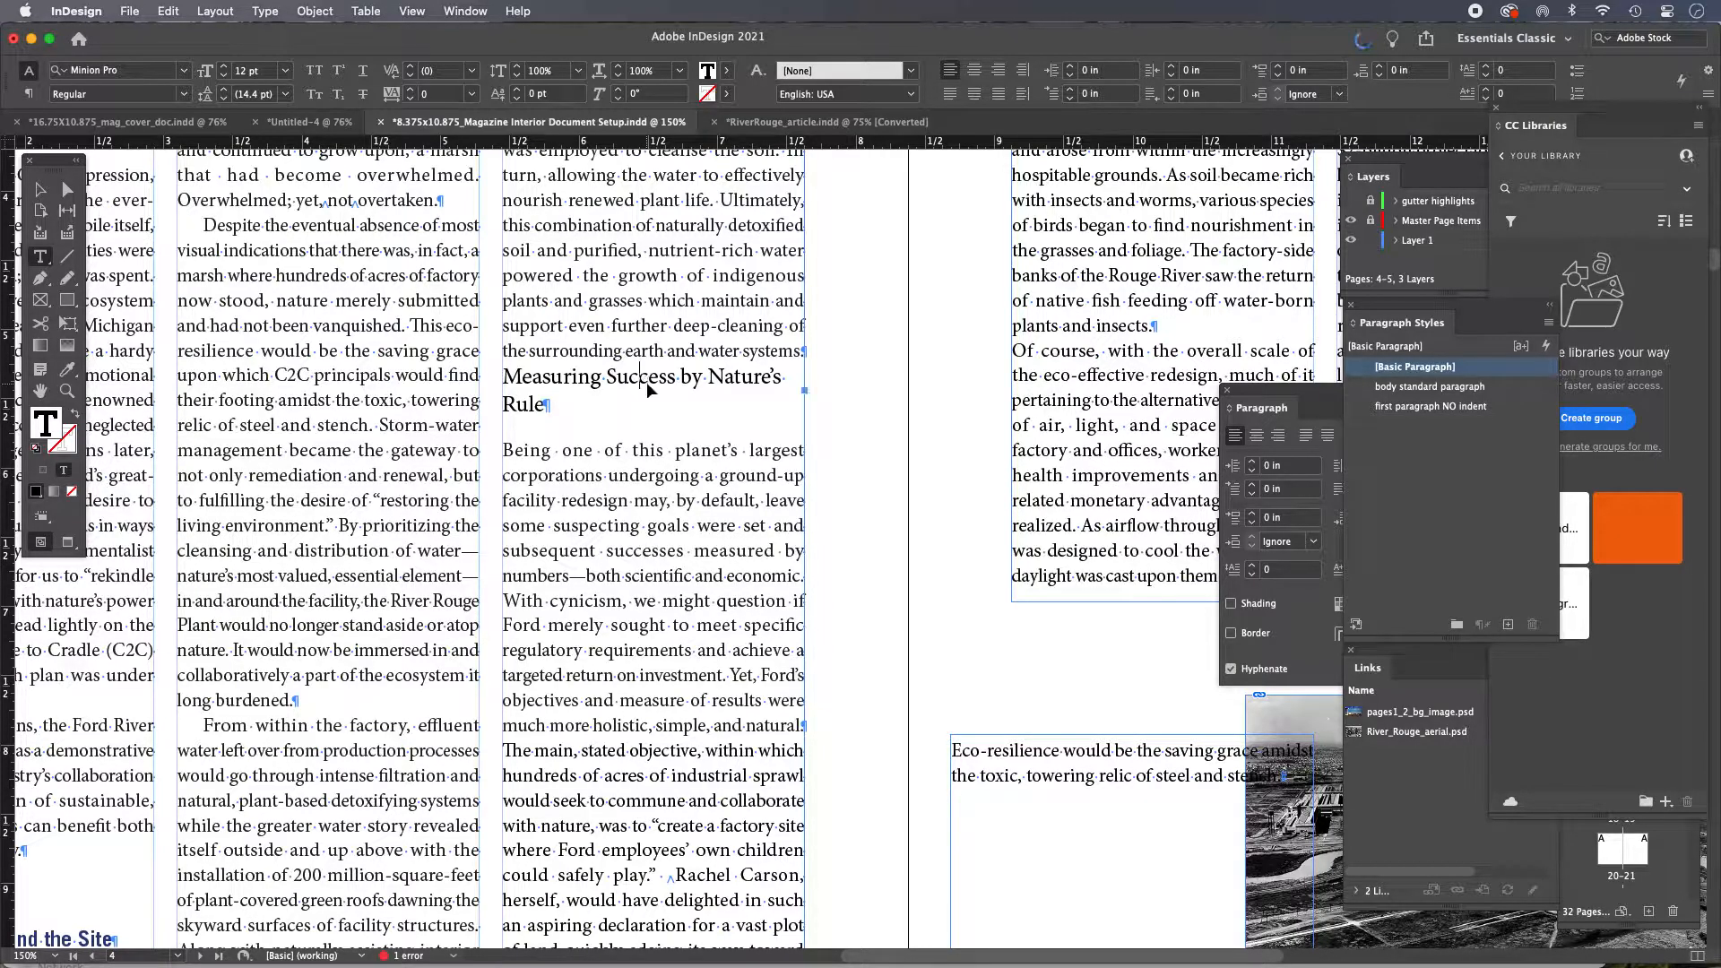
key(super+z)
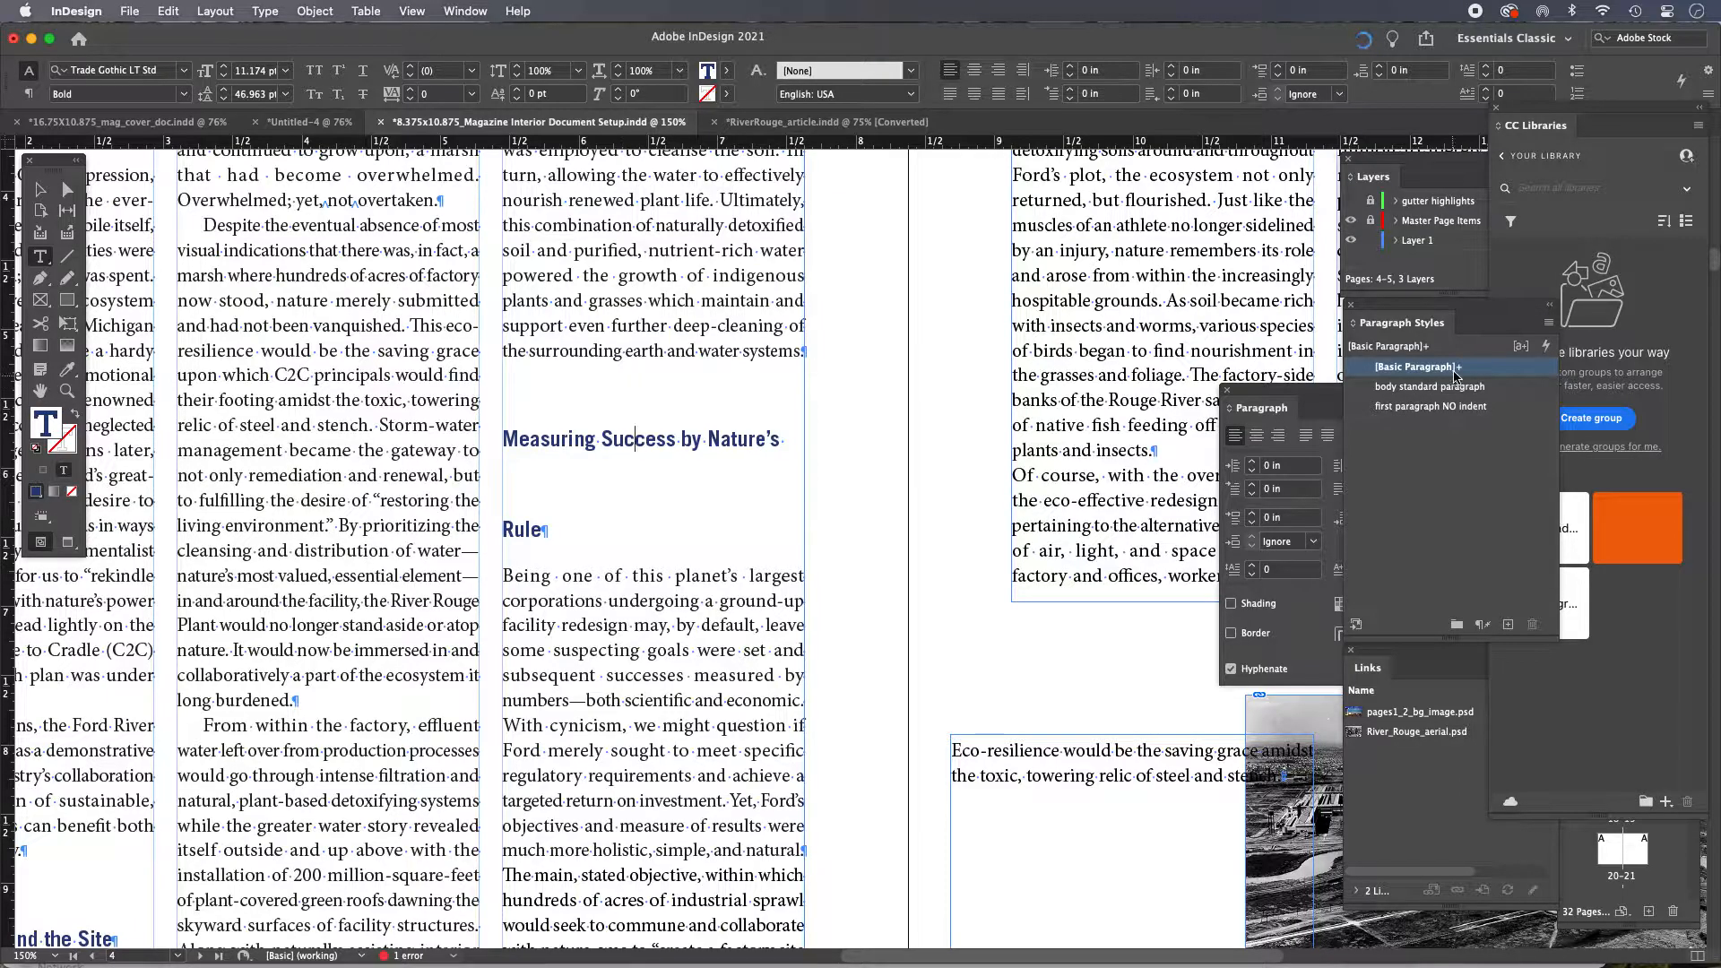
Set the opening 'H' of the article's first paragraph to Trade Gothic LT Std Bold
mouse_move(1462, 374)
click(40, 190)
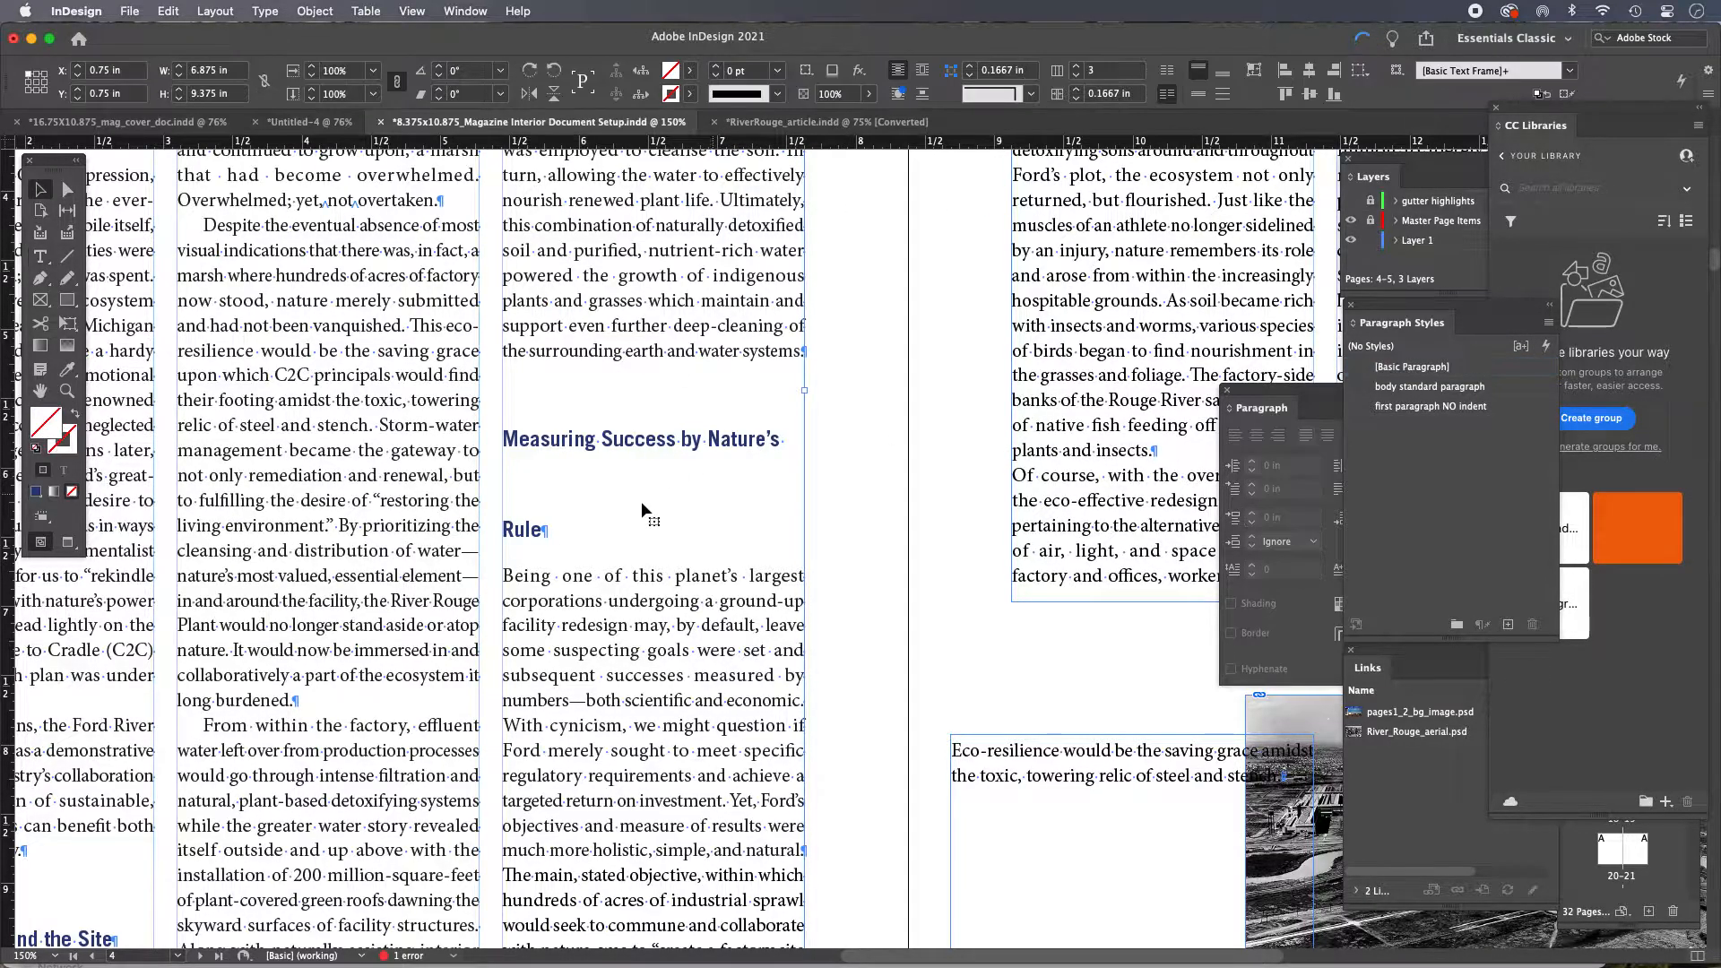
drag(479, 432, 801, 597)
drag(843, 385, 818, 603)
drag(780, 469, 696, 565)
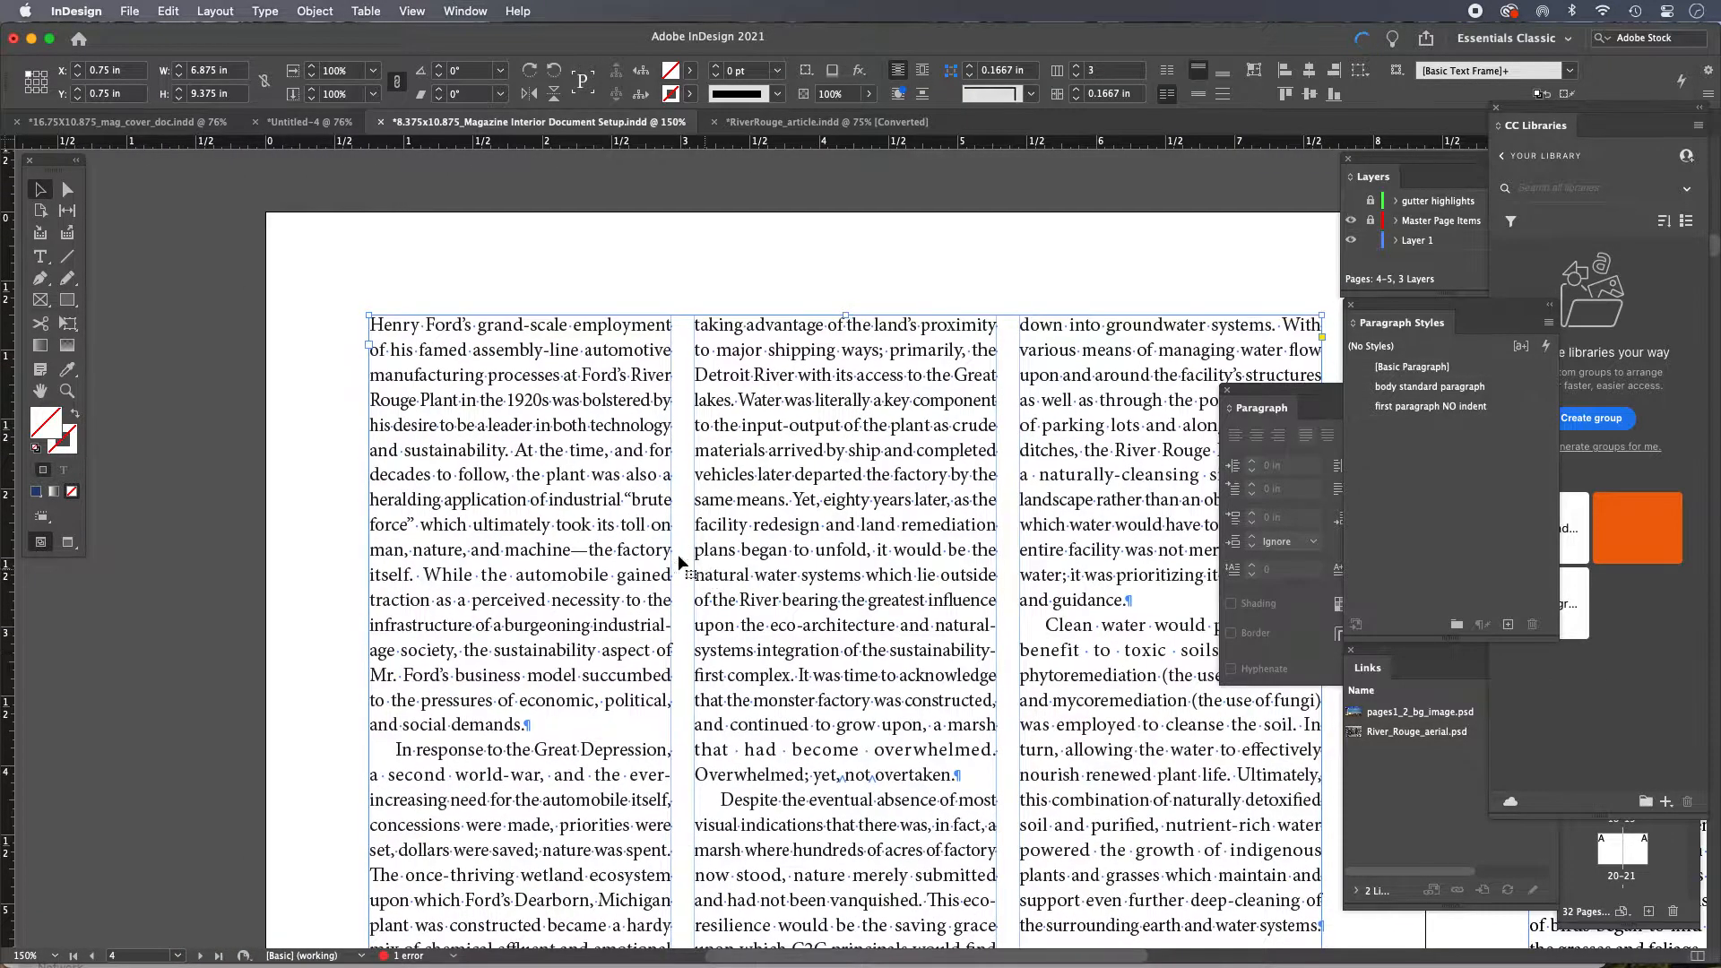
double_click(527, 490)
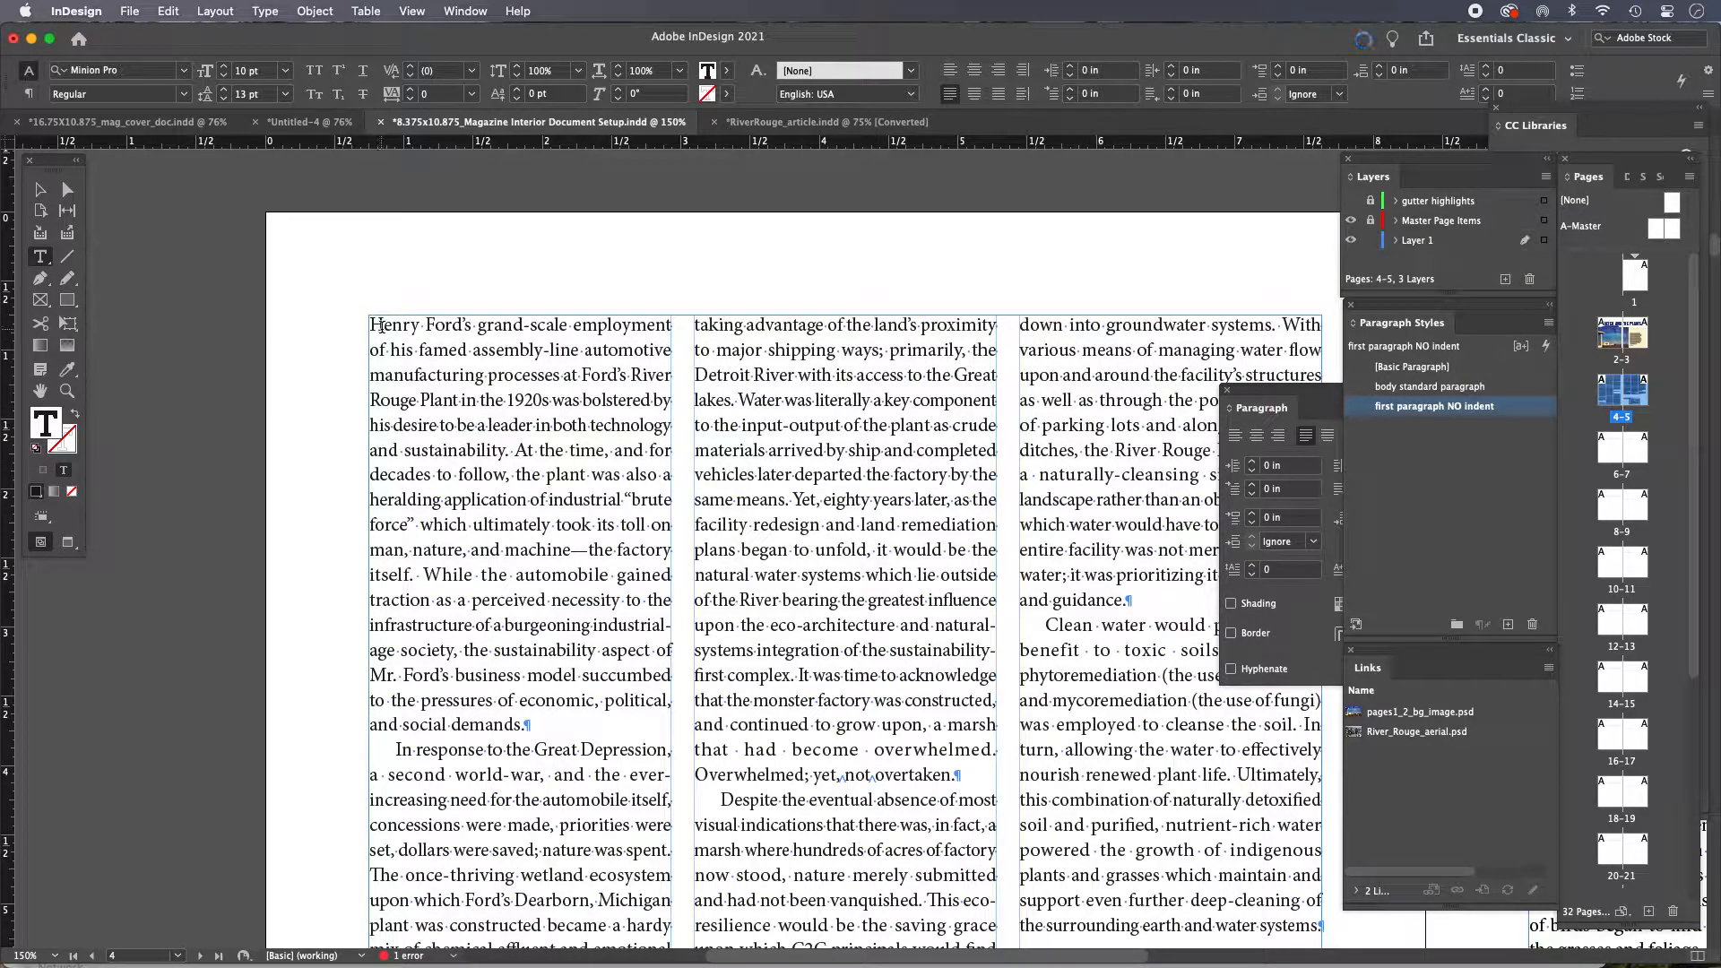
drag(384, 326, 349, 326)
click(151, 71)
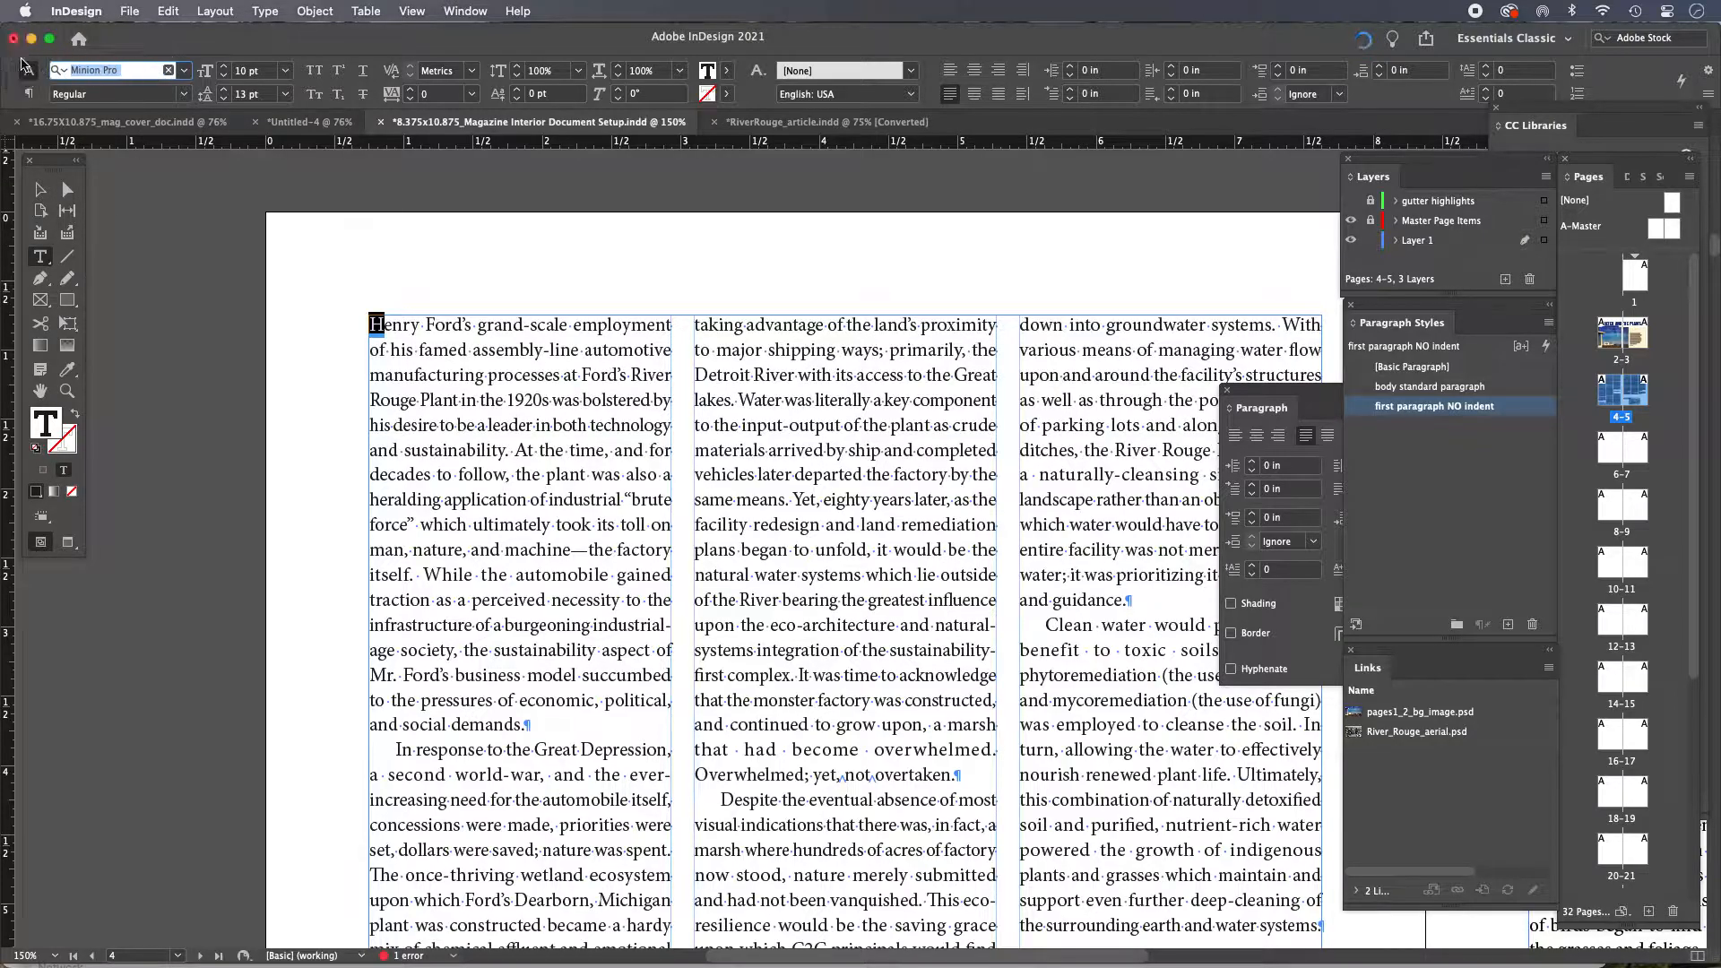
text(trade)
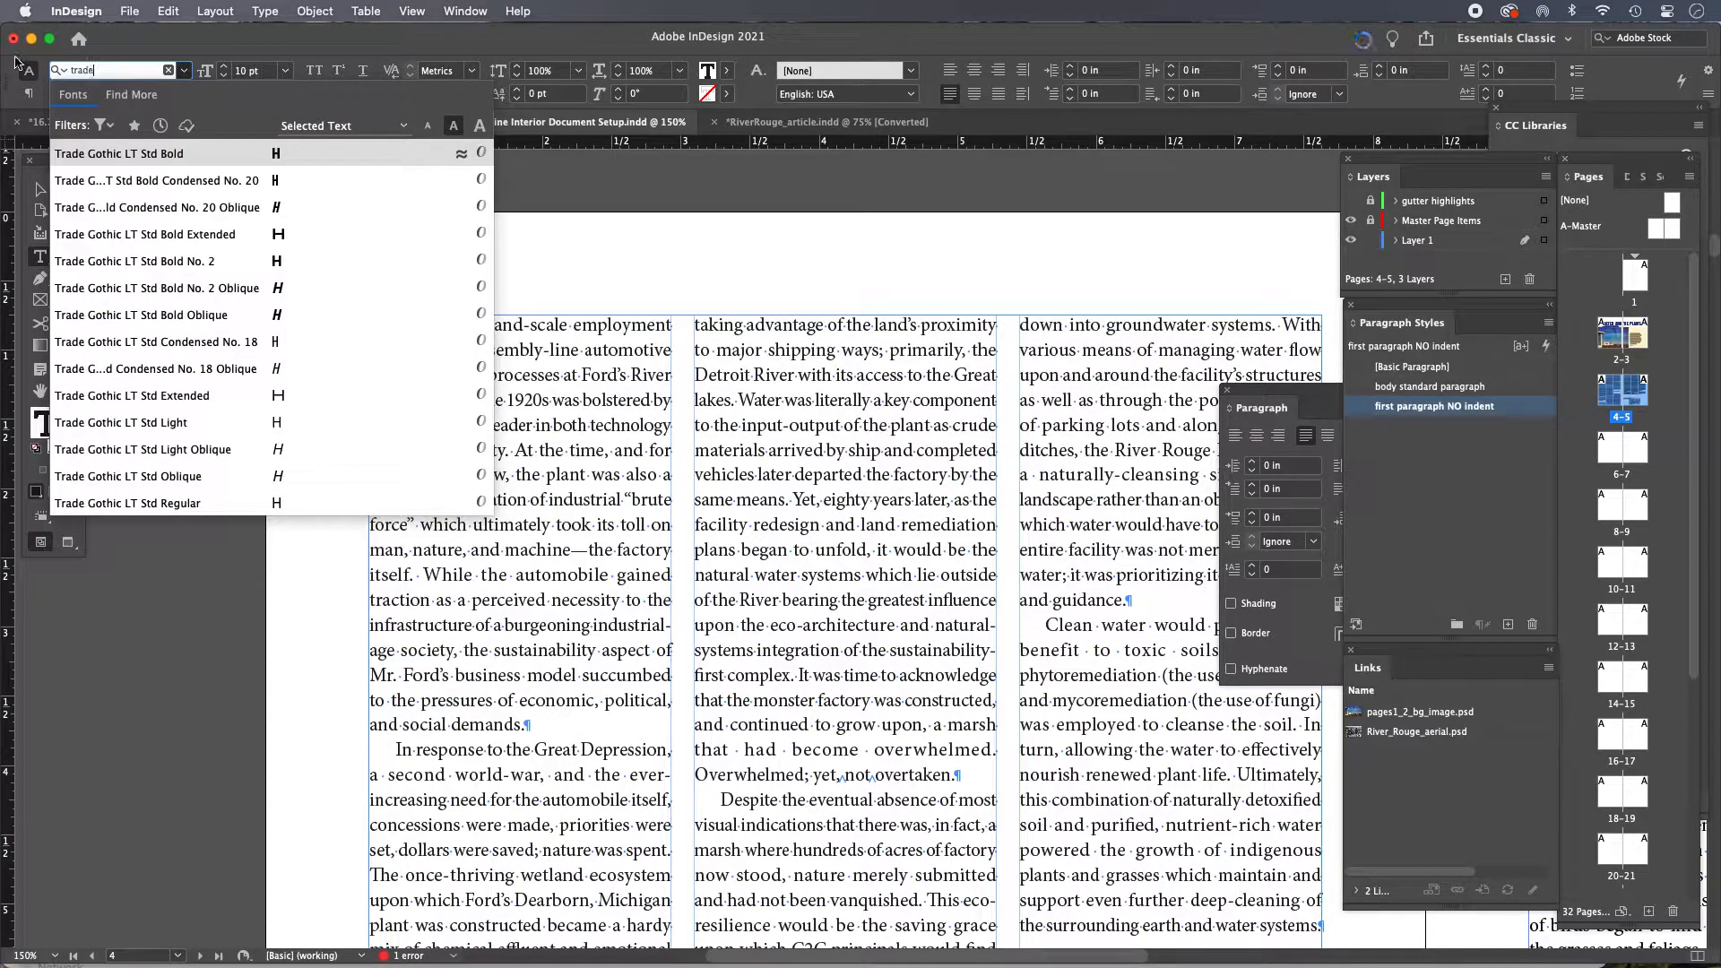
click(148, 153)
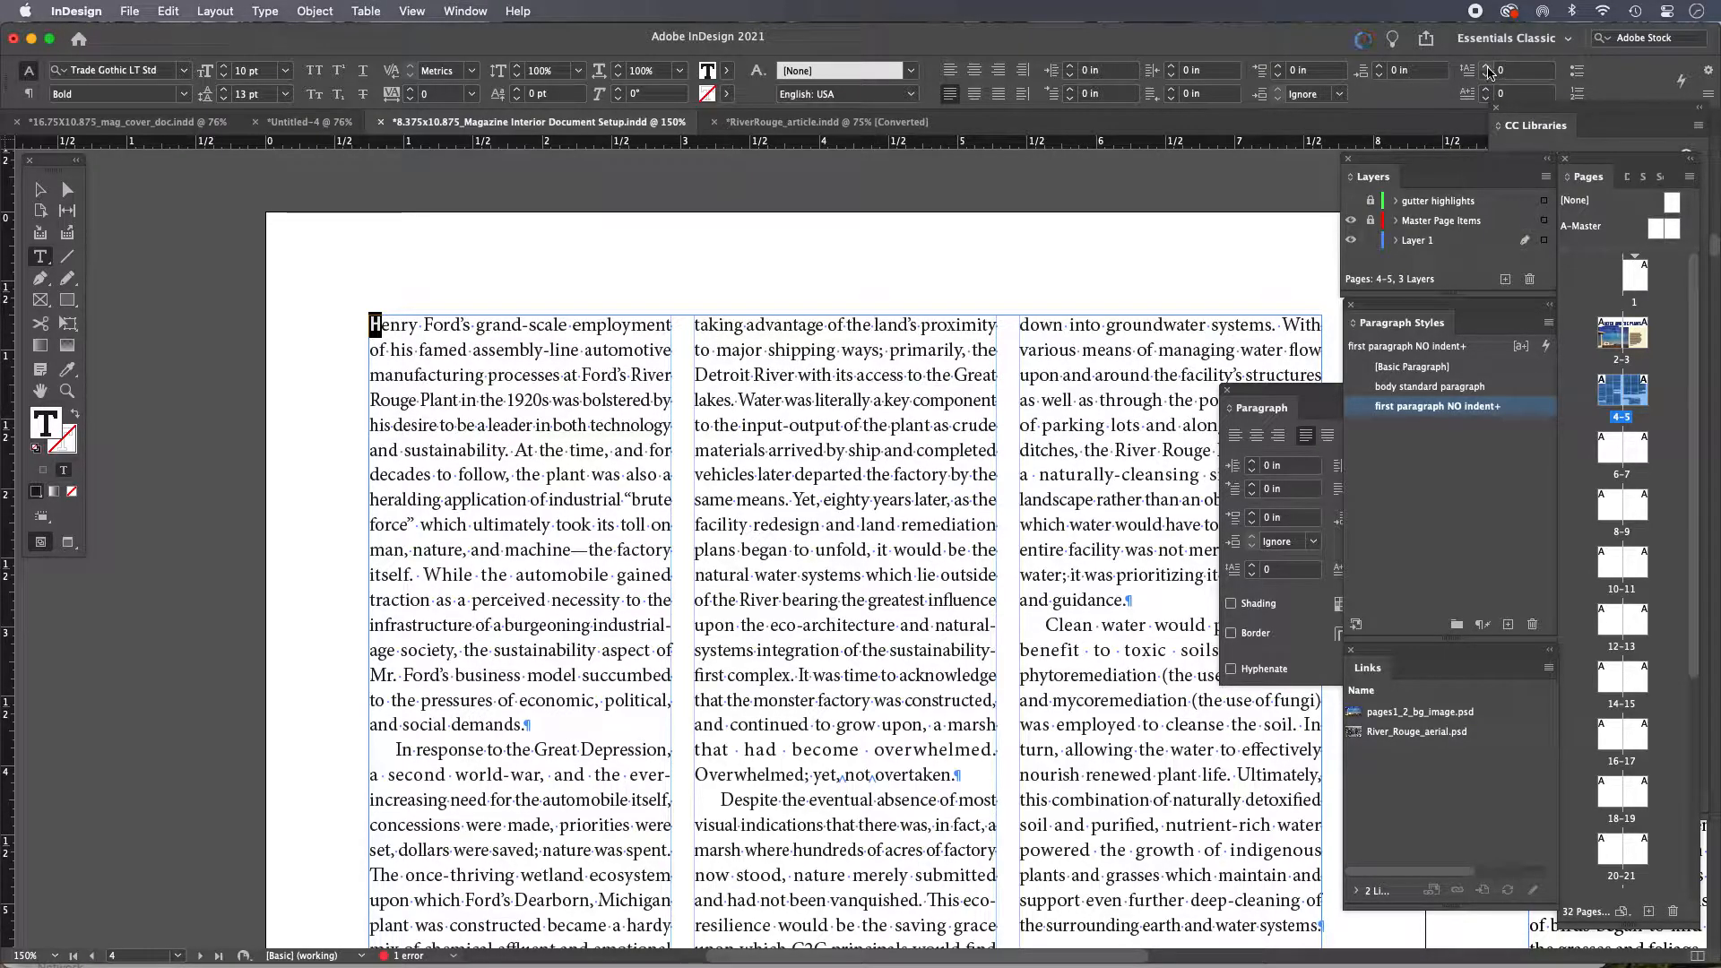
Turn the opening 'H' of the first paragraph into a two-line drop cap of one character
click(1489, 71)
click(1489, 71)
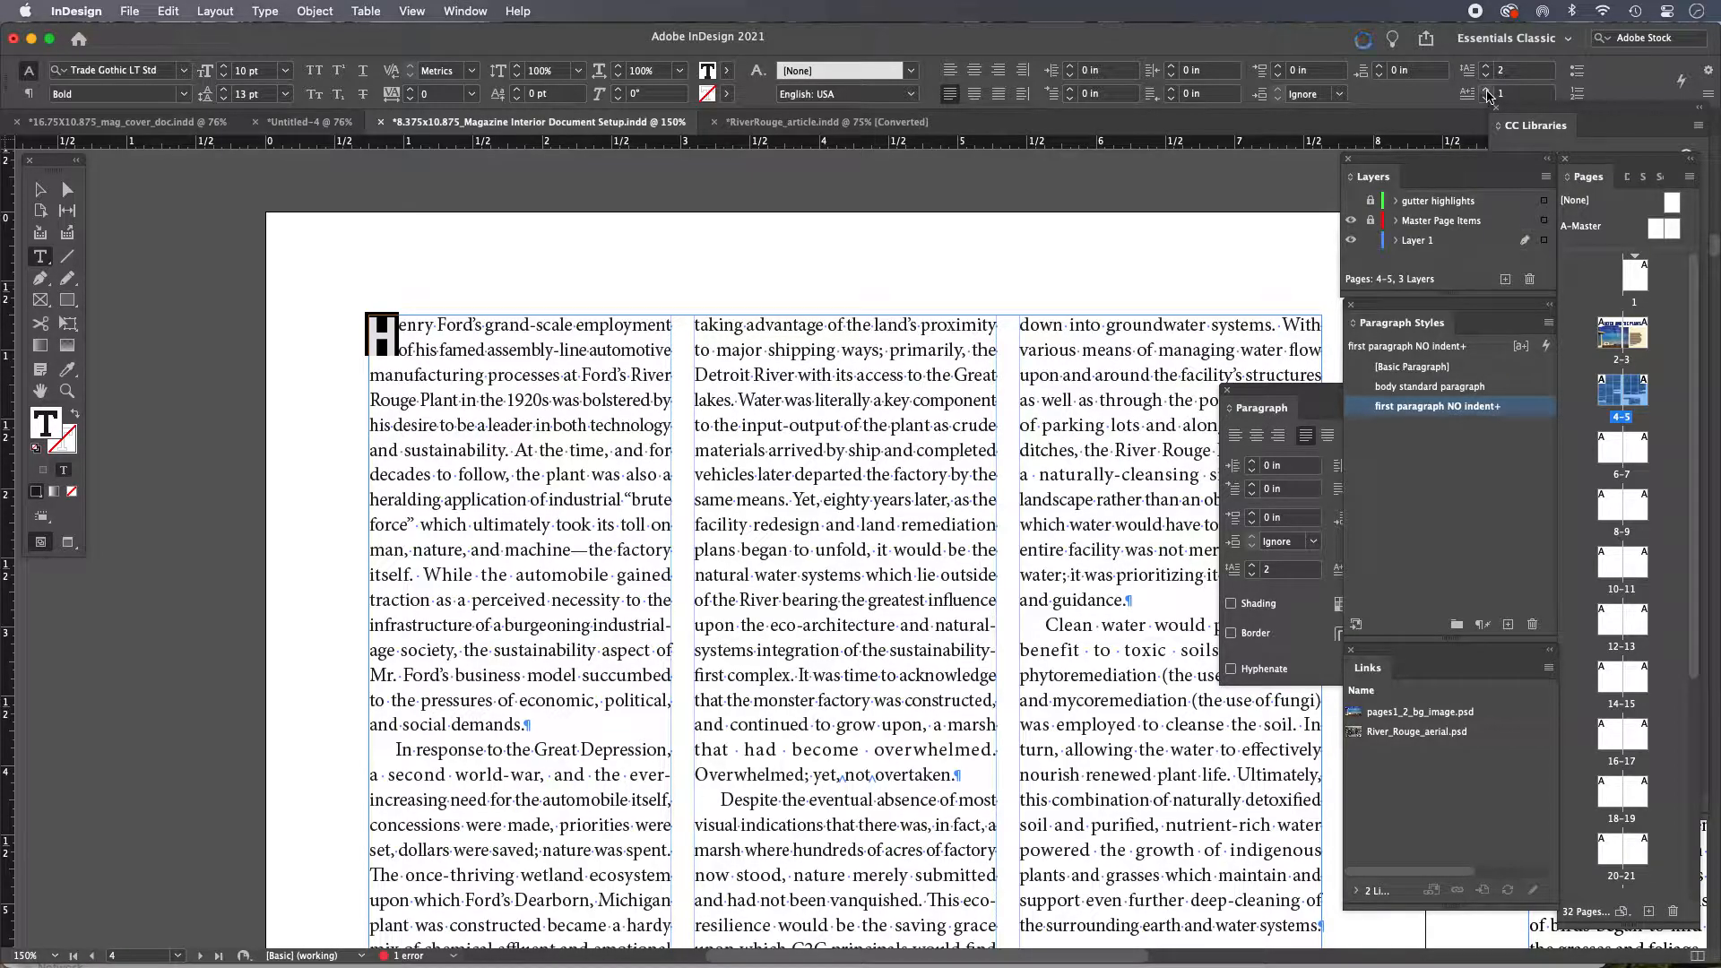
click(1487, 91)
click(1487, 91)
click(1486, 91)
click(1486, 91)
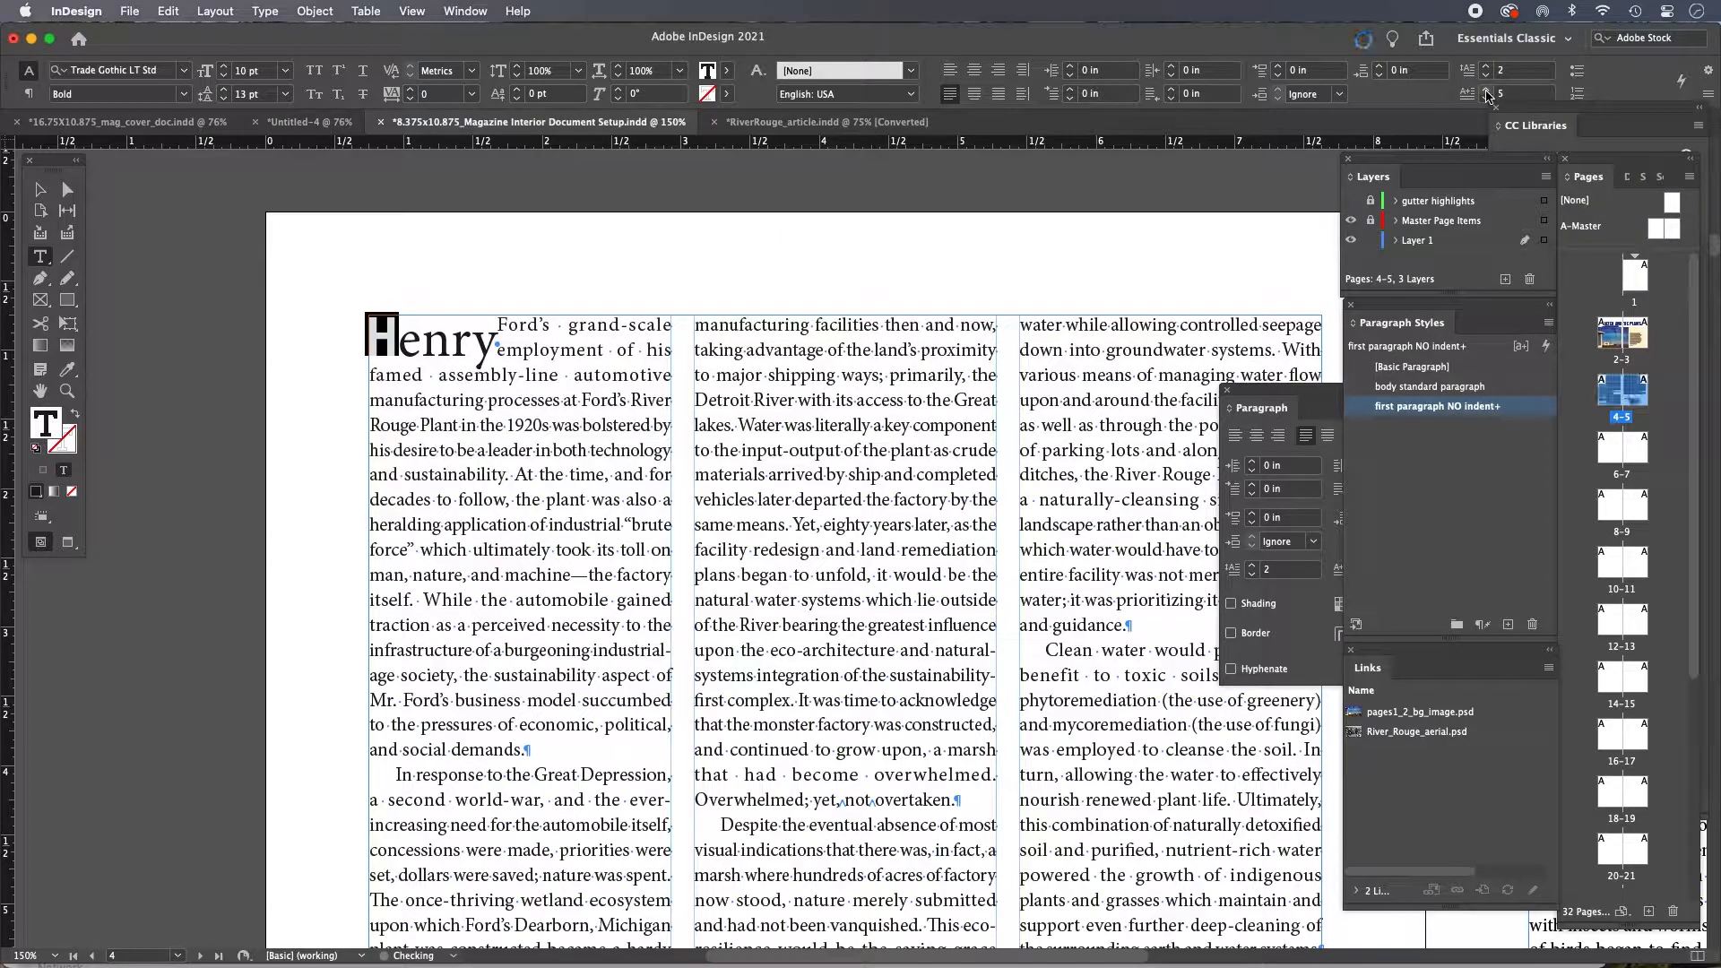
click(1485, 99)
click(1486, 99)
click(1486, 98)
click(1485, 99)
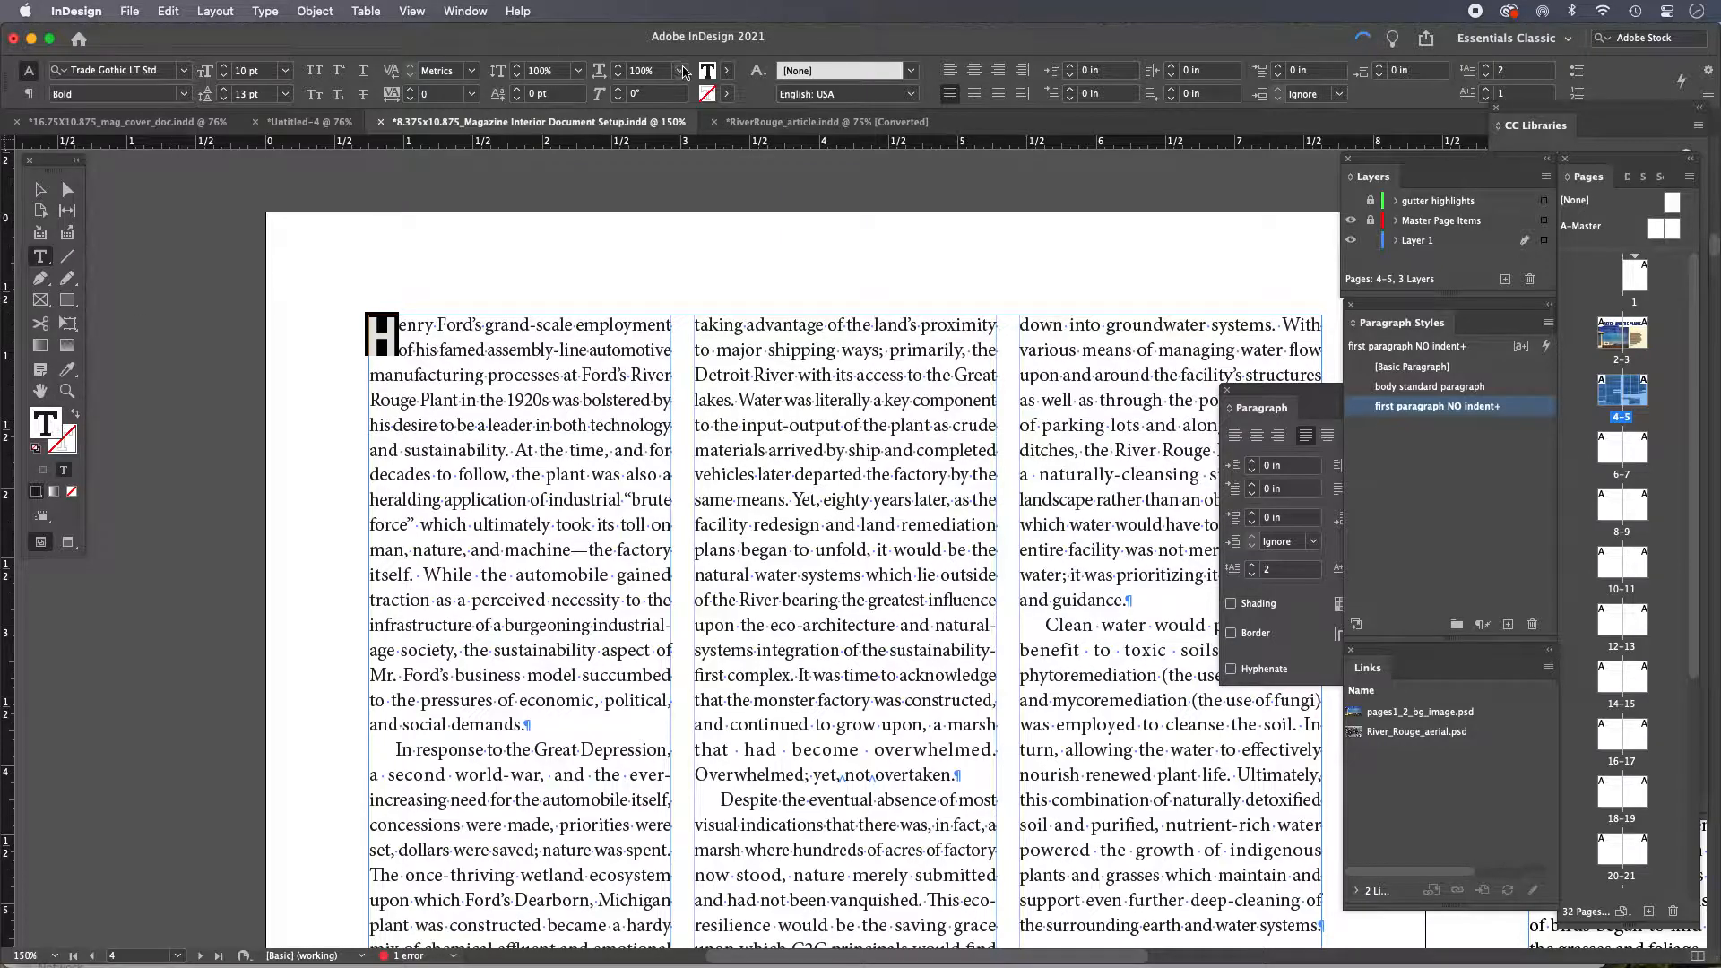
Color the drop cap 'H' with the cyan swatch C=100 M=0 Y=0 K=0
click(726, 70)
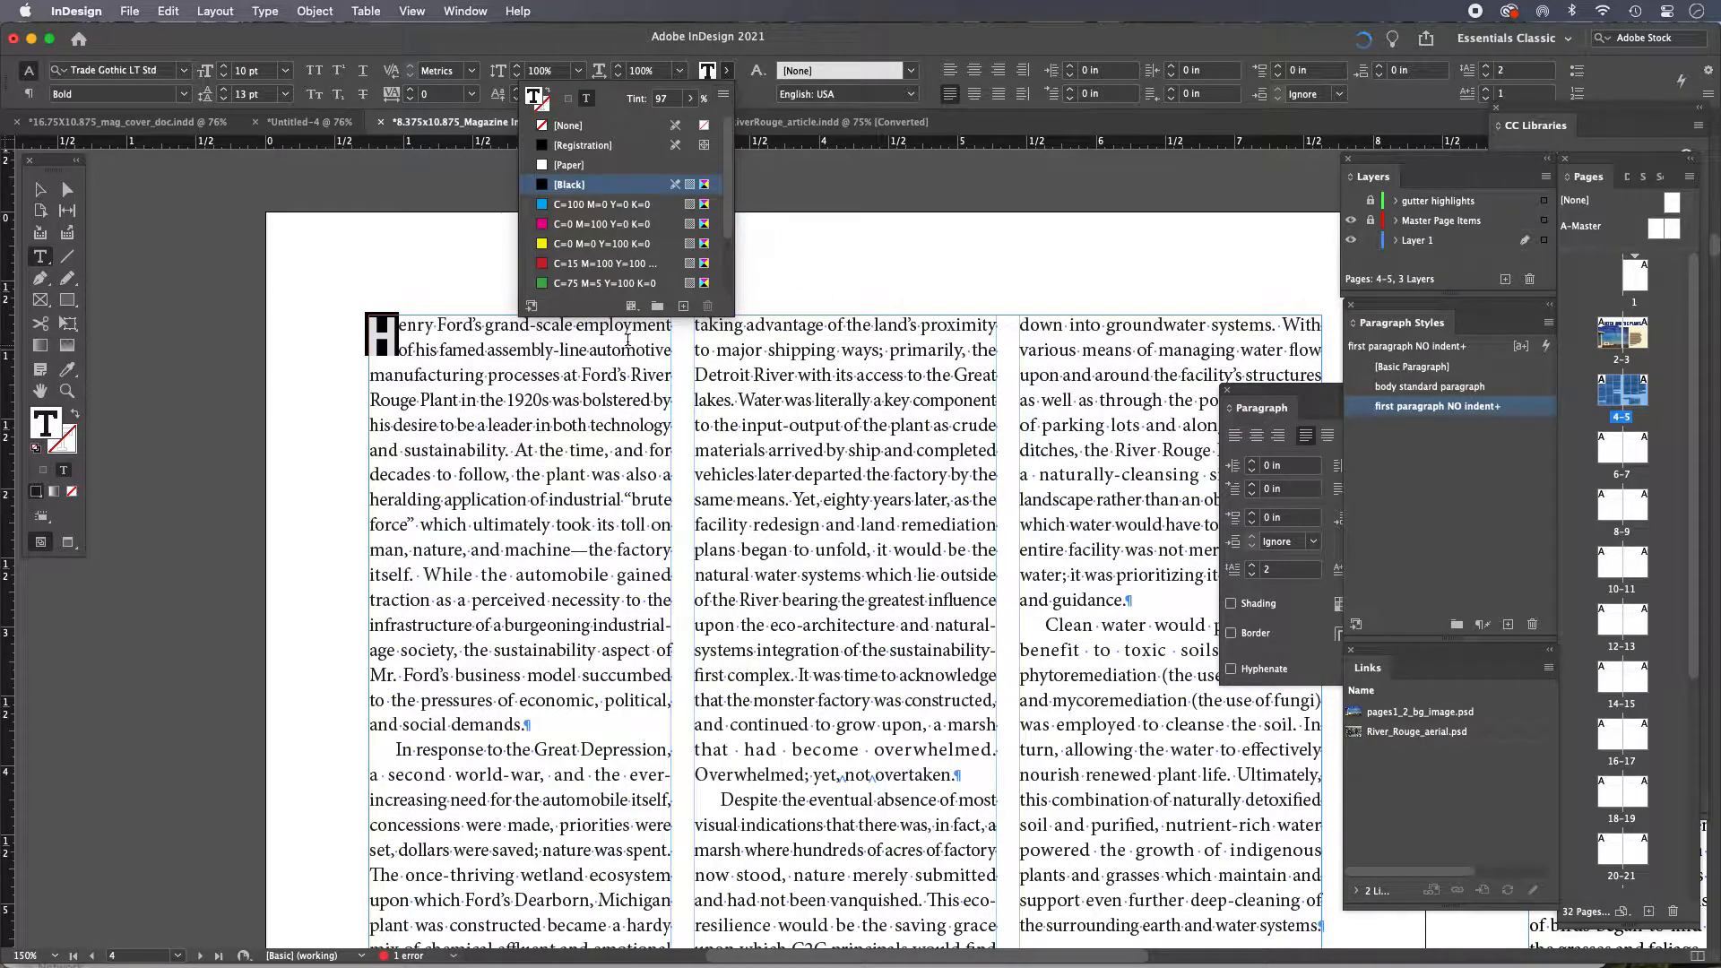
click(582, 205)
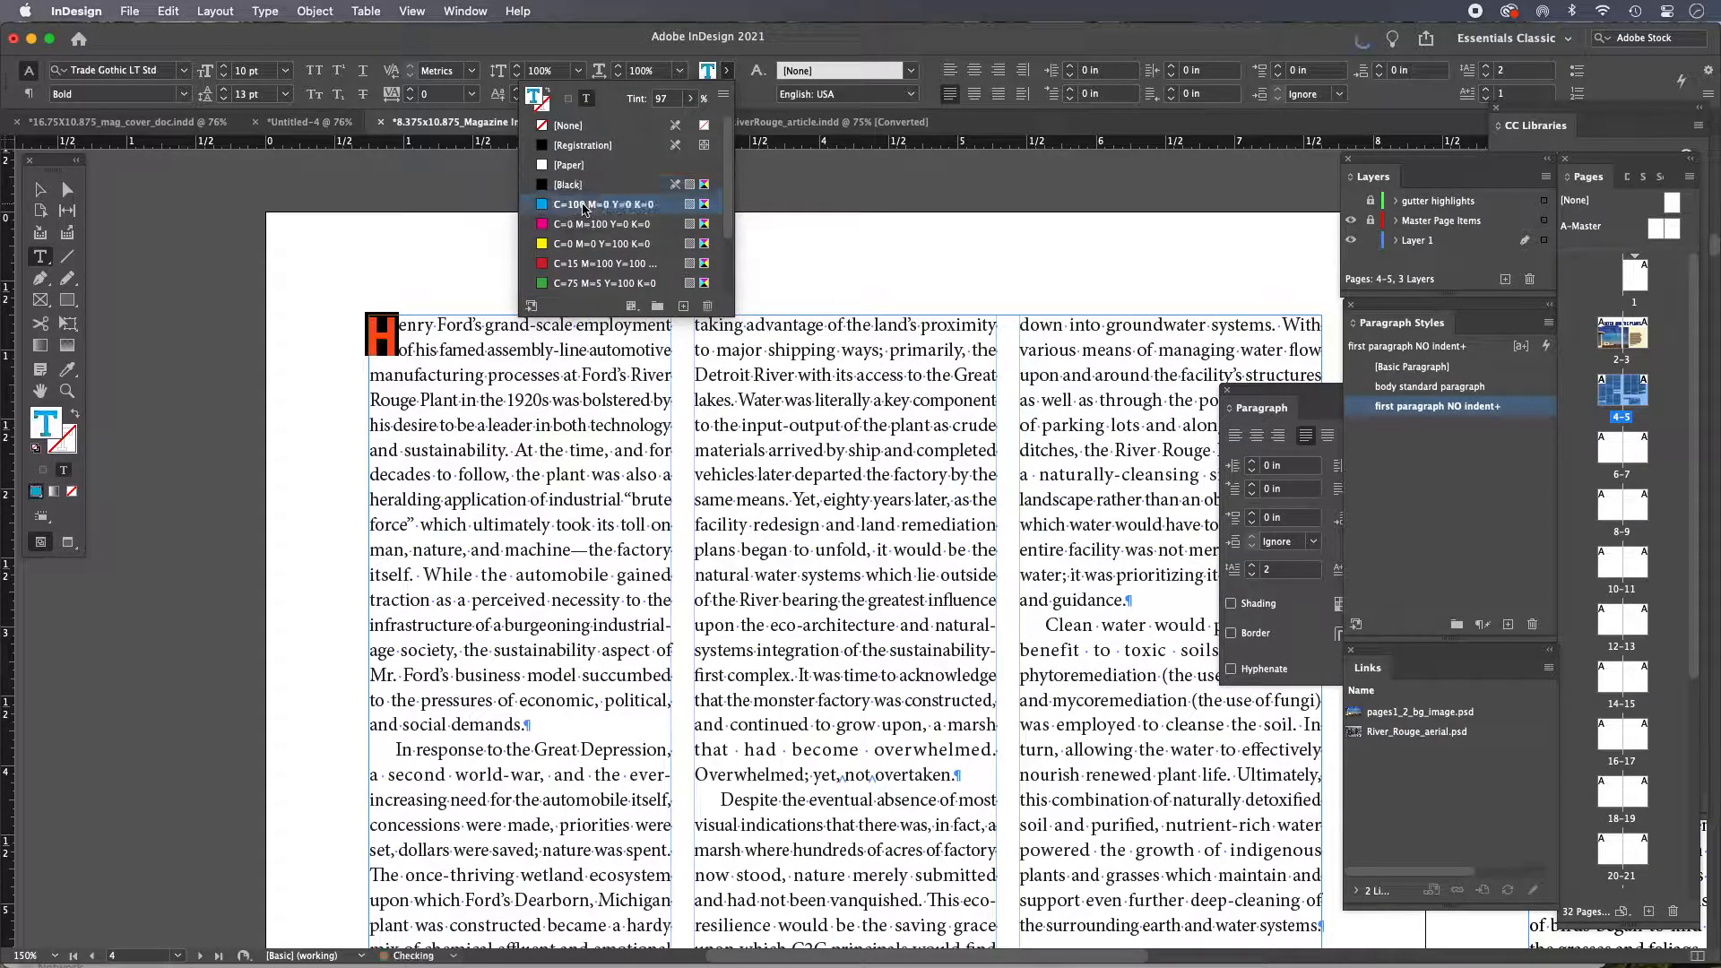
click(40, 191)
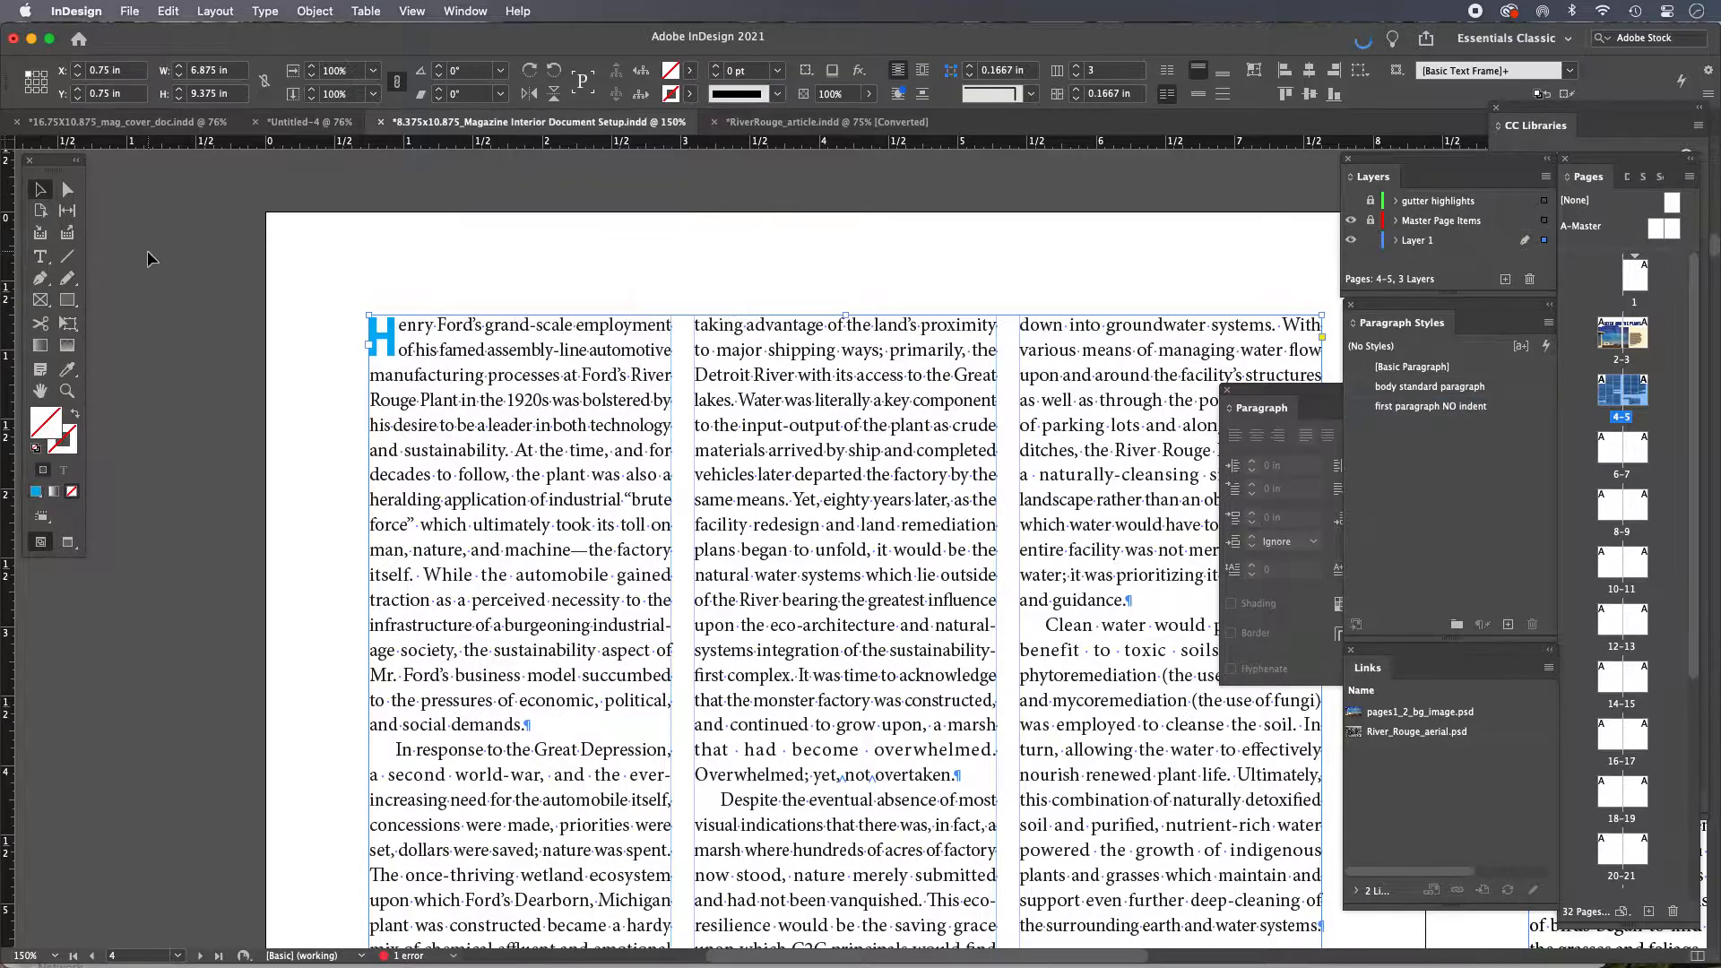
Place the cursor in the first paragraph and toggle the Style Override Highlighter on and off to check for overrides
double_click(436, 349)
click(481, 361)
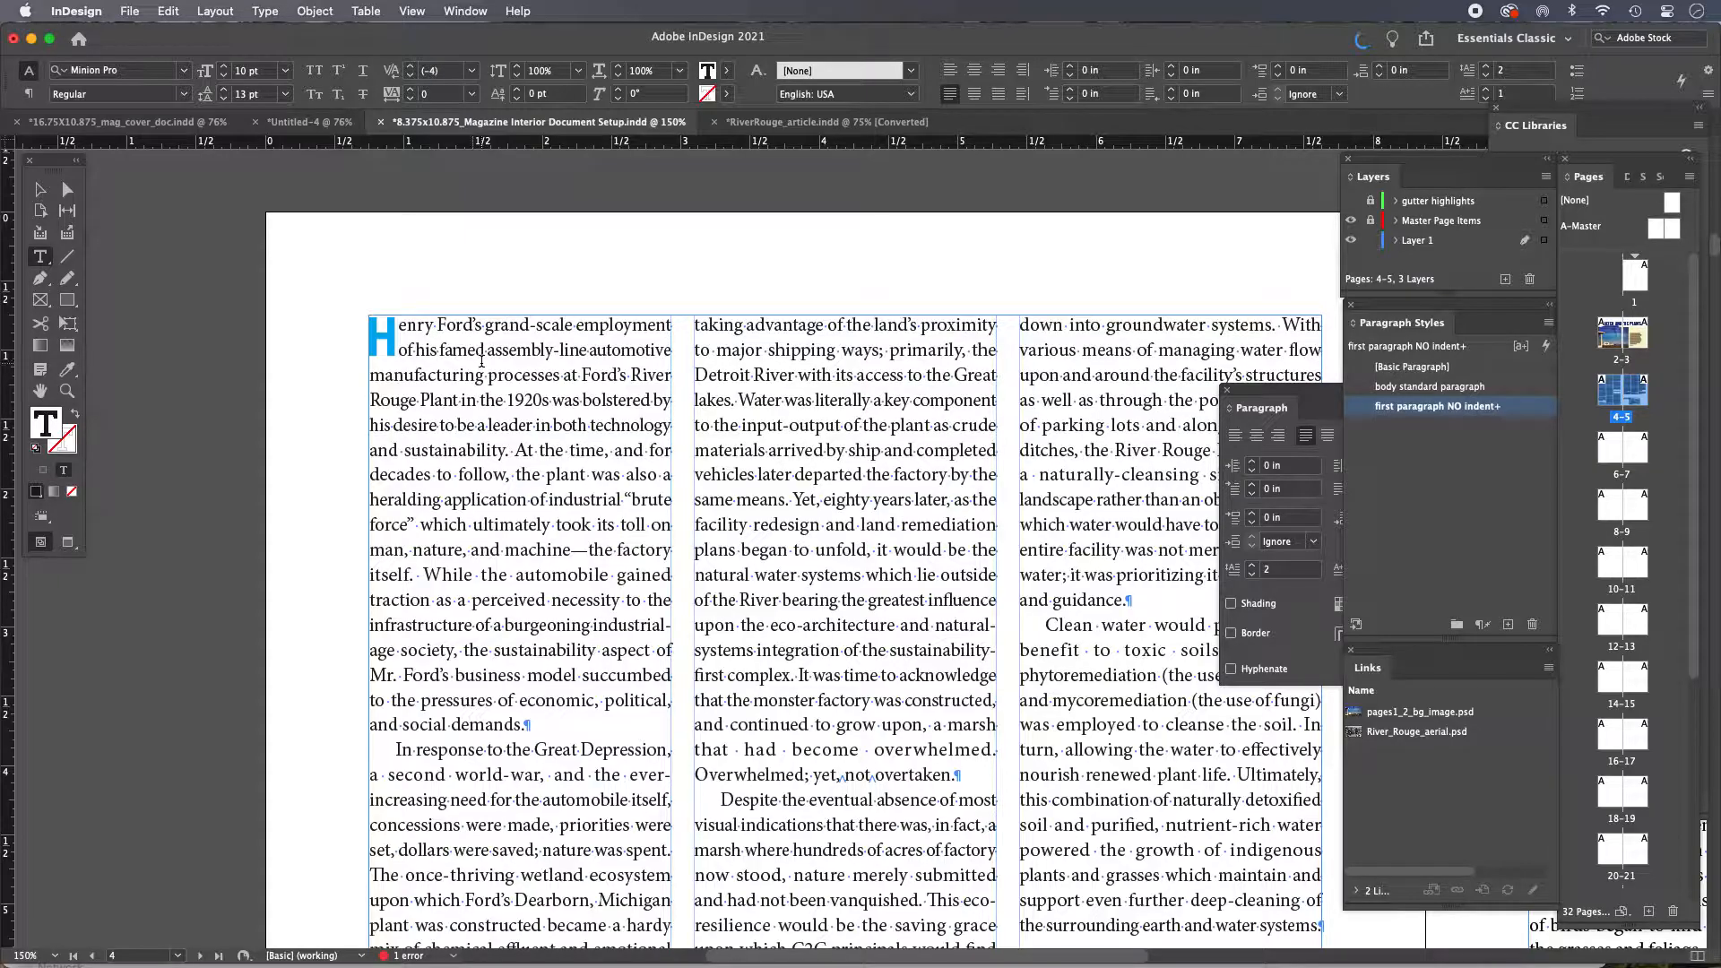
click(1523, 347)
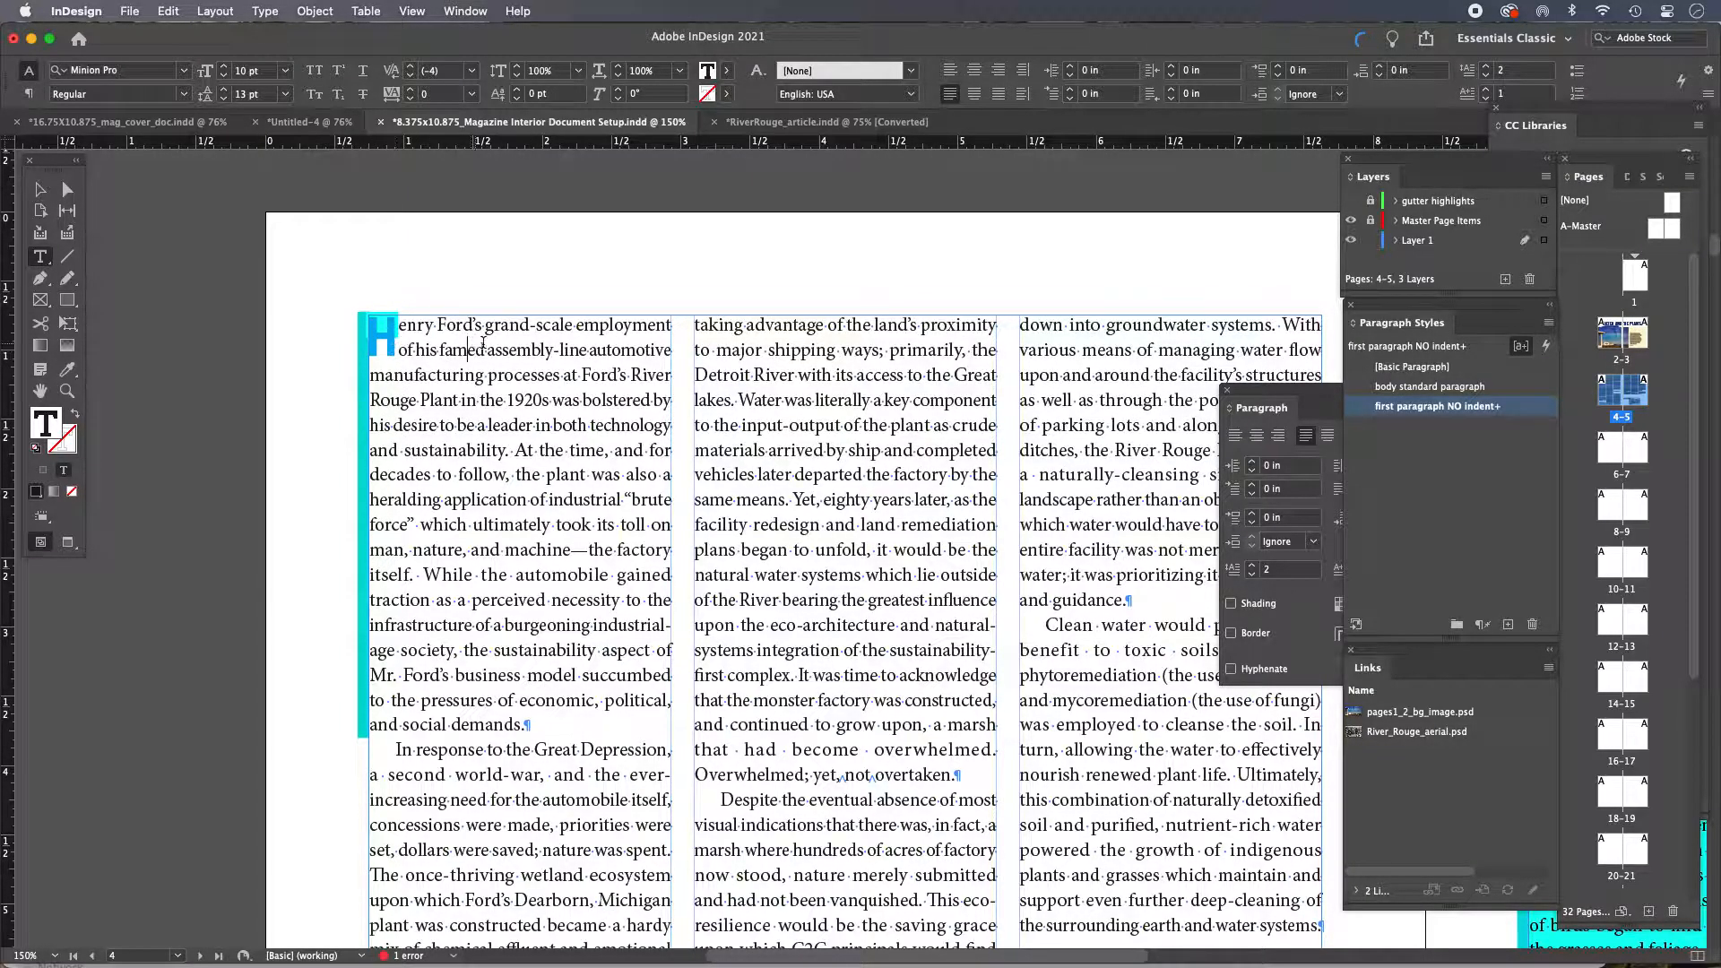
click(1522, 346)
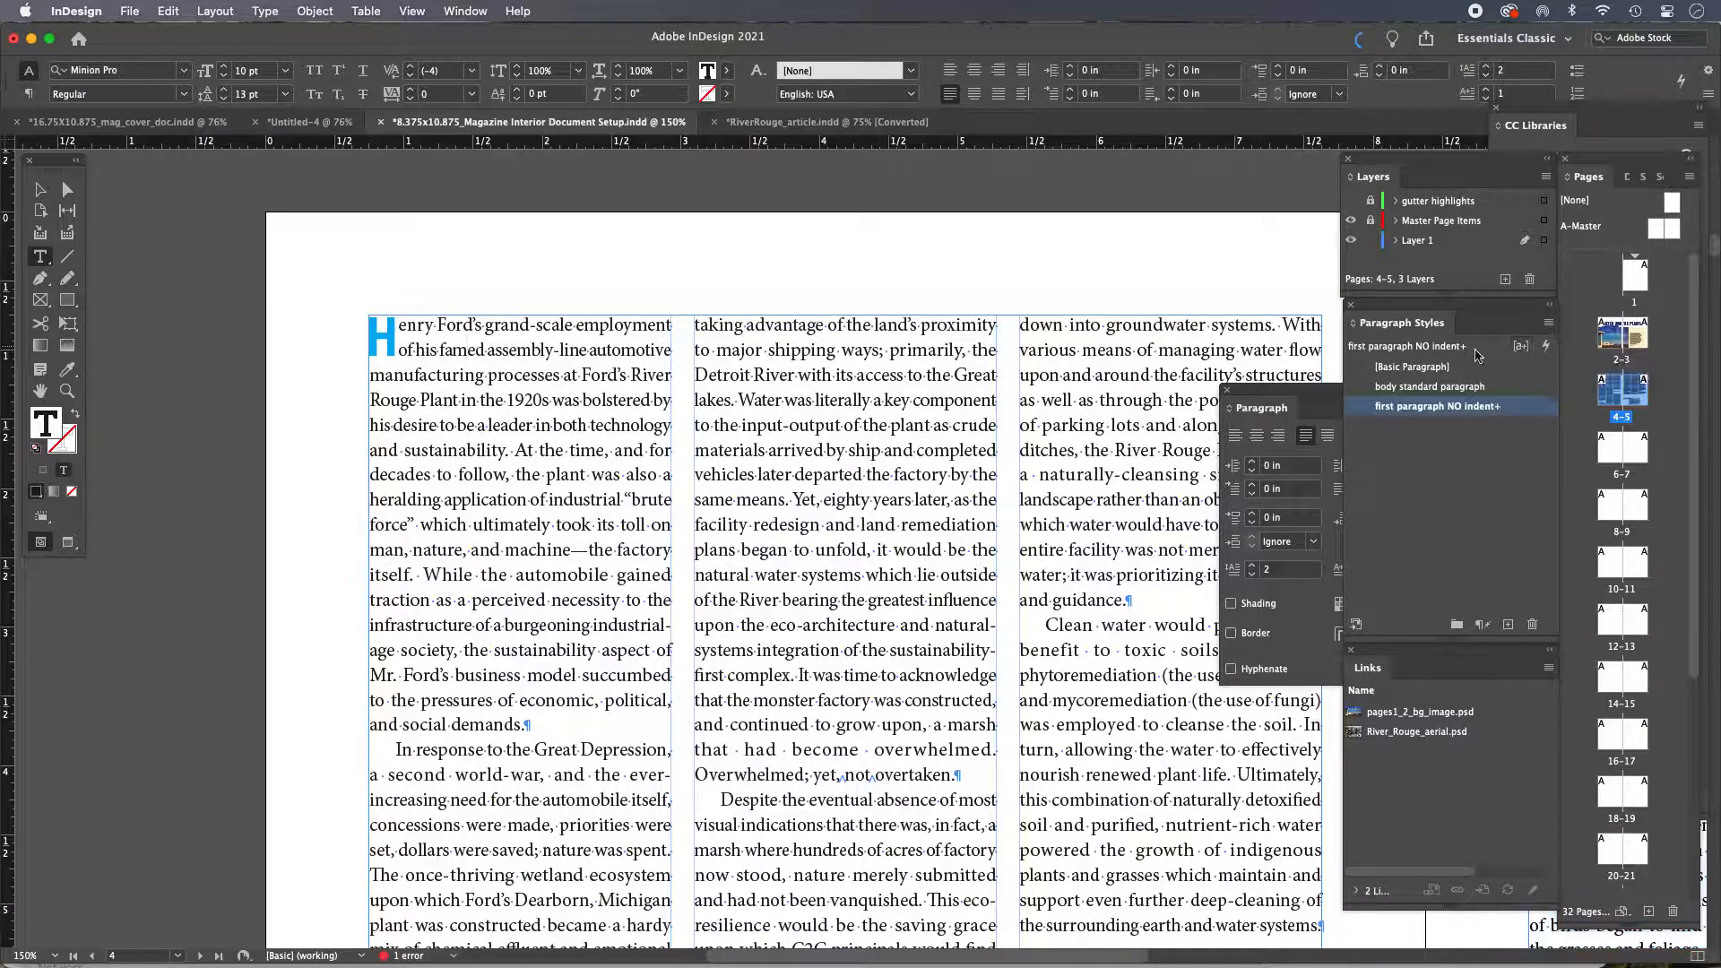
click(41, 190)
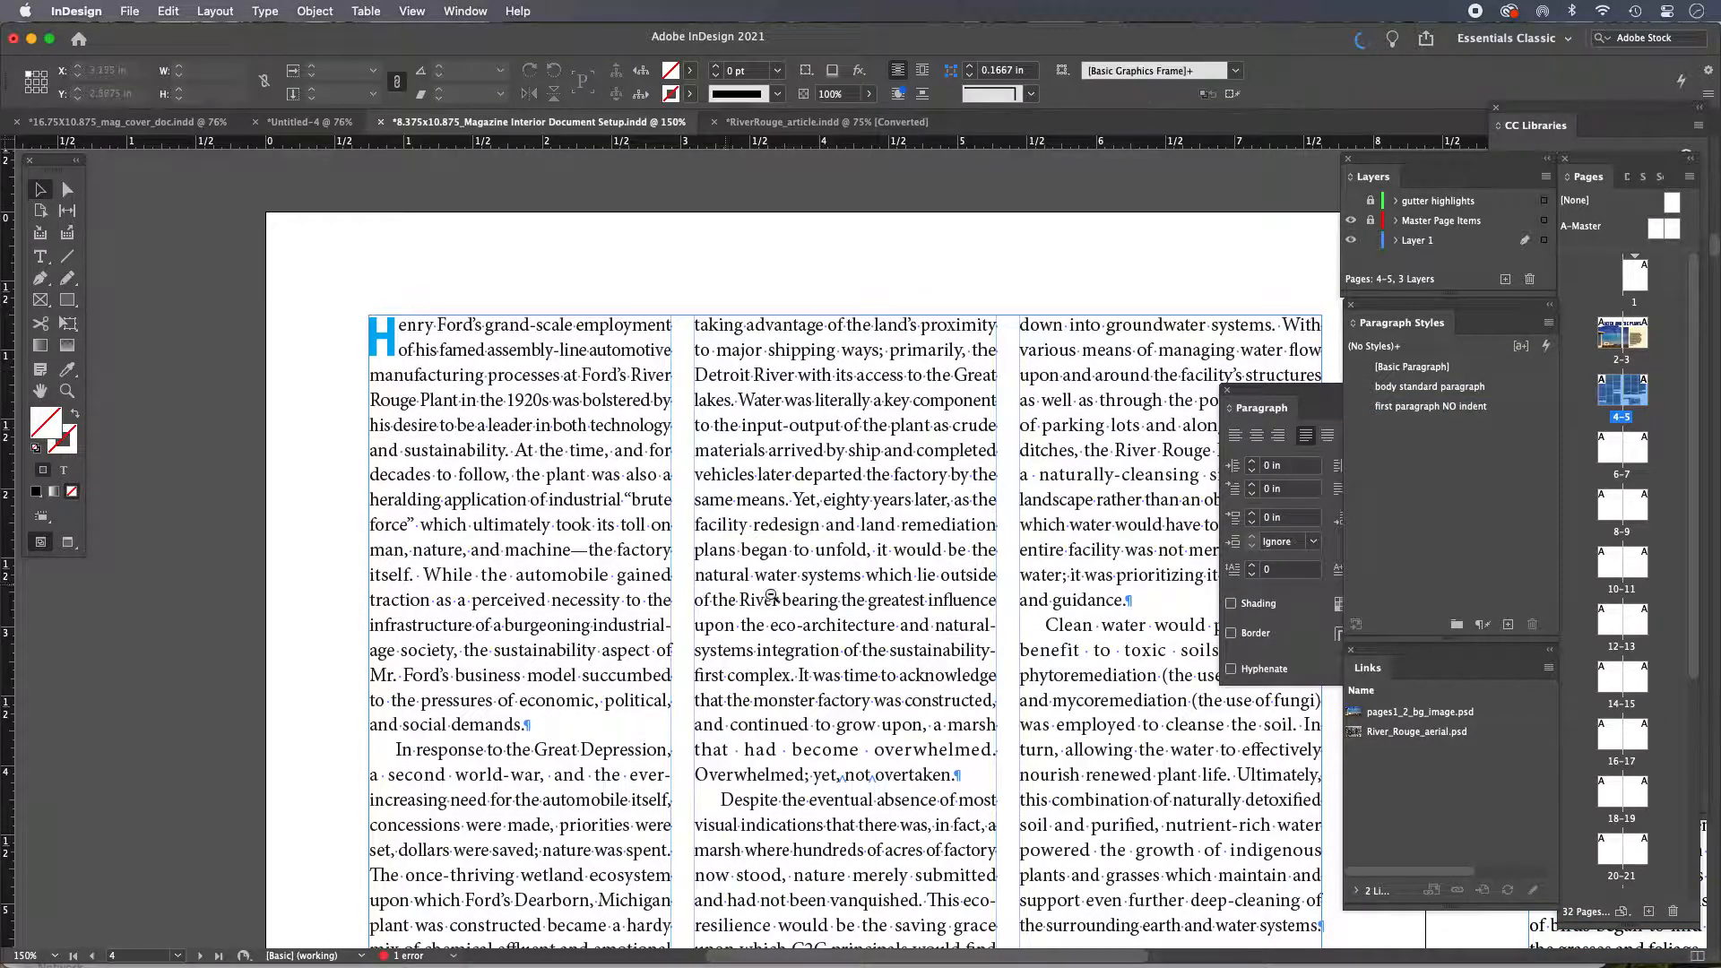
alt+super+click(798, 590)
alt+super+click(859, 589)
alt+super+click(861, 589)
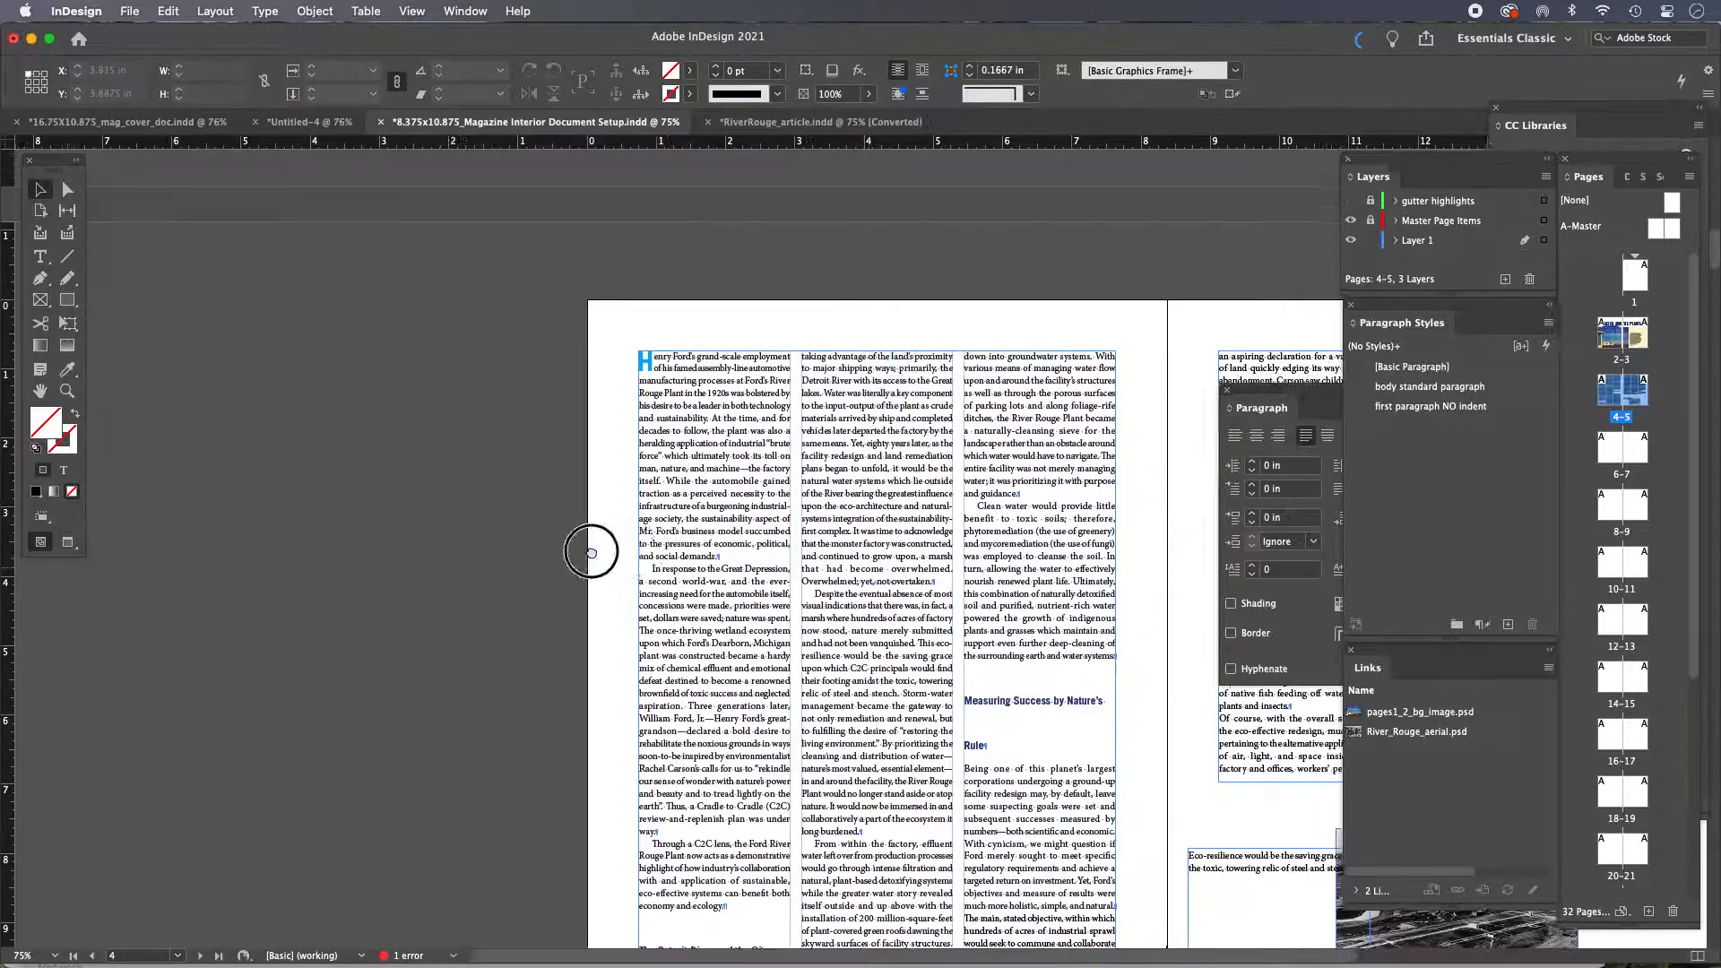